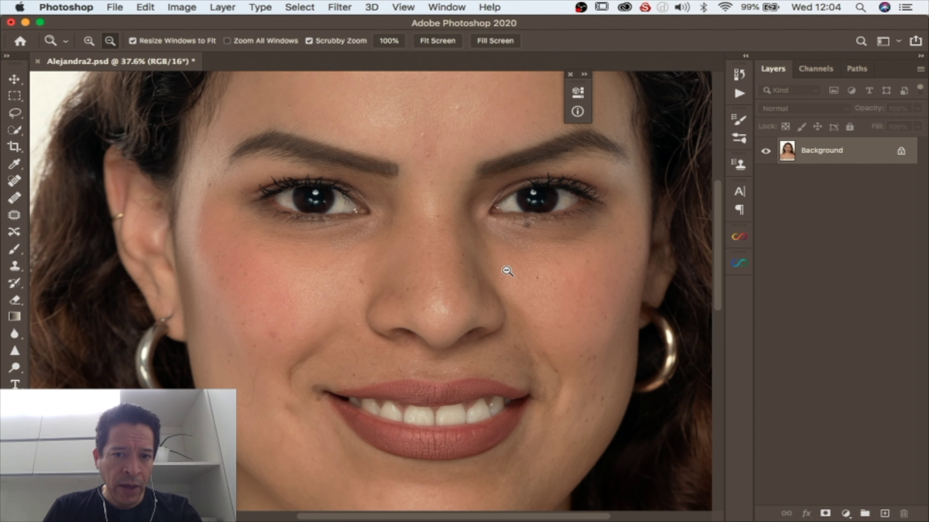
# - Duplicate the Background layer of the Alejandra2.psd portrait with Cmd+J
pyautogui.scroll(2, 507, 271)
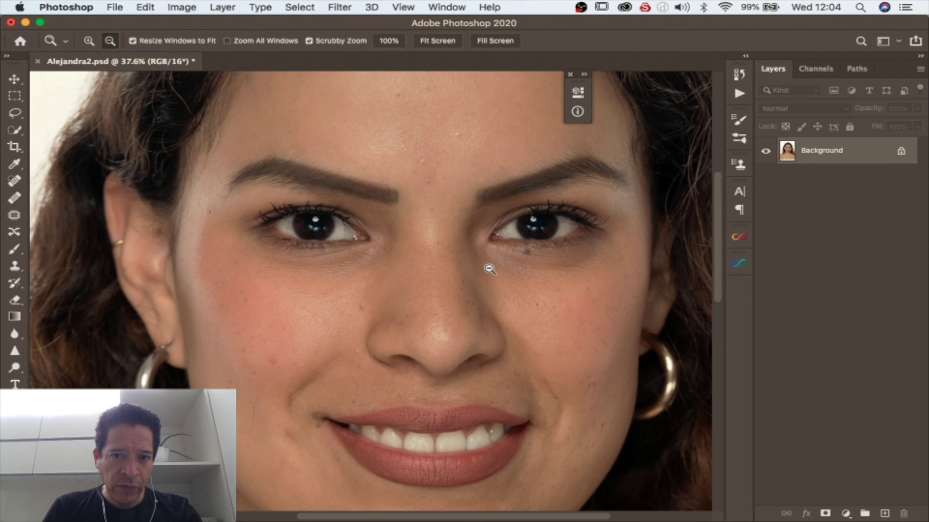
pyautogui.scroll(1, 496, 269)
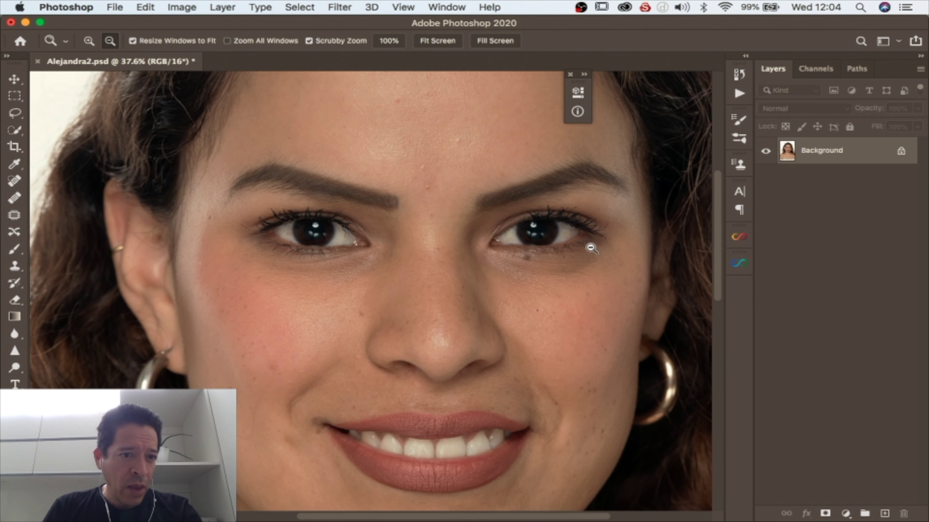
pyautogui.press('super+j')
pyautogui.scroll(4, 583, 250)
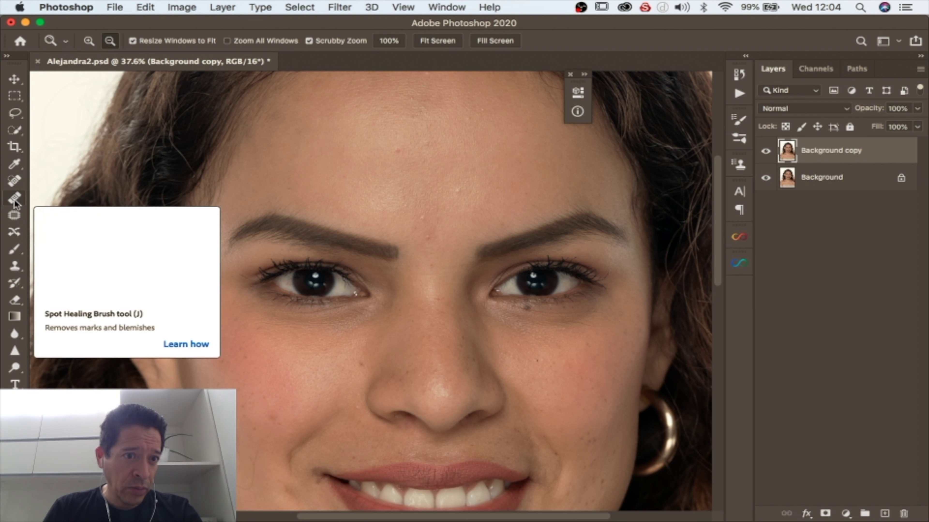
# - Zoom into the forehead and heal the small white speck with the Healing Brush
pyautogui.click(14, 197)
pyautogui.press('z')
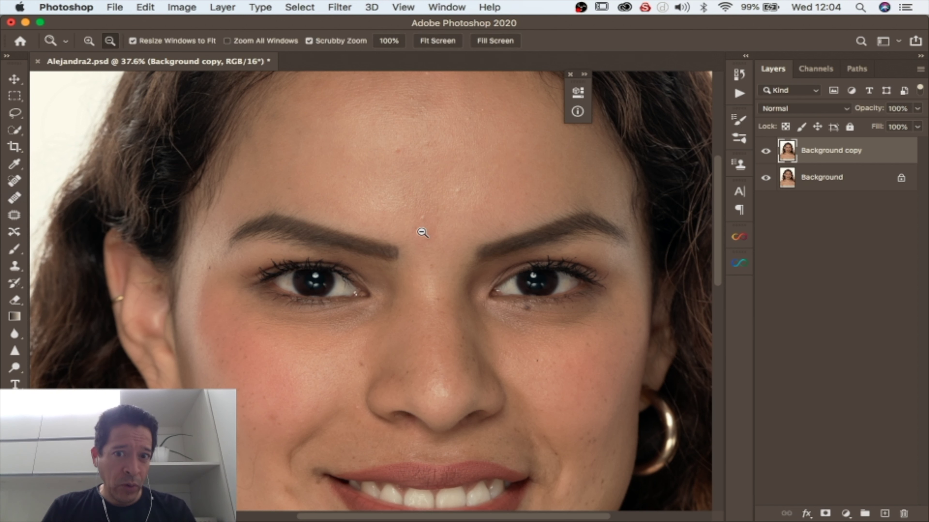
pyautogui.moveTo(425, 230); pyautogui.dragTo(457, 231)
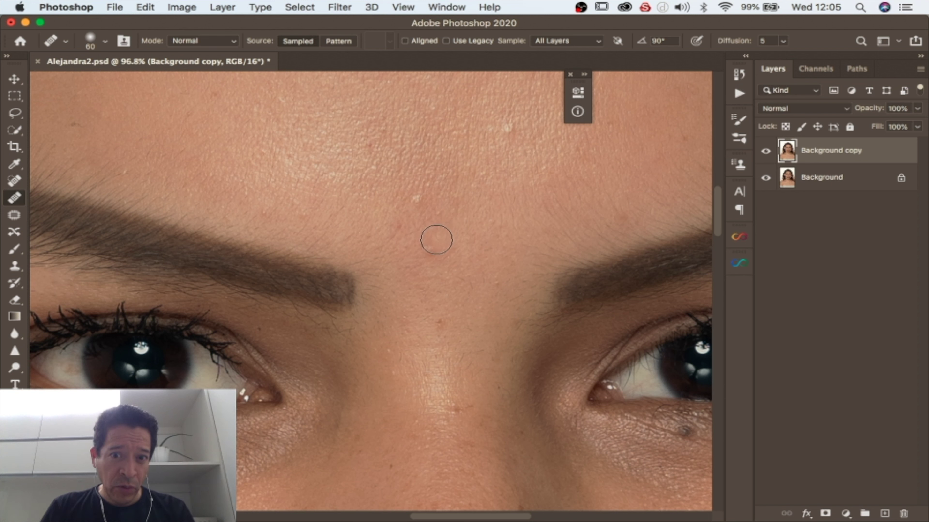
pyautogui.click(431, 245)
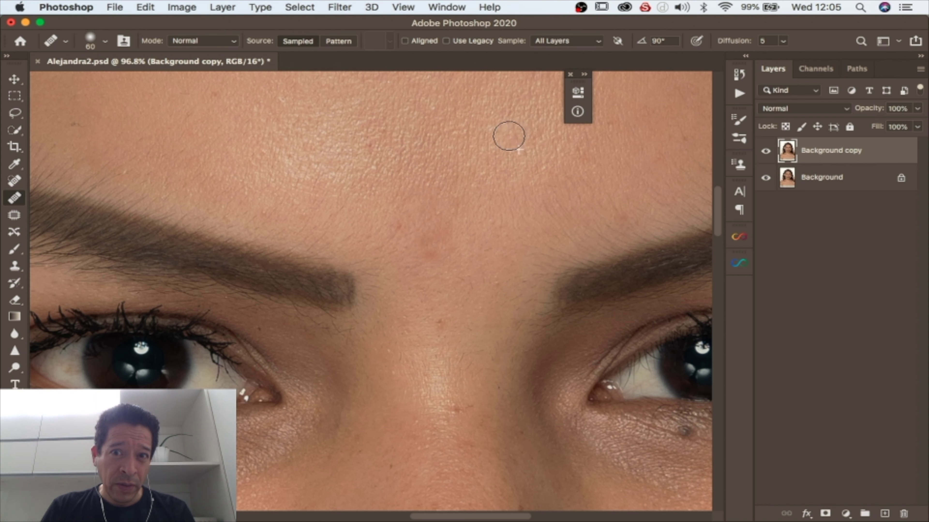
pyautogui.press('z')
pyautogui.moveTo(464, 260)
pyautogui.mouseDown()
pyautogui.moveTo(439, 261)
pyautogui.moveTo(396, 307)
pyautogui.mouseUp()
pyautogui.scroll(-6, 392, 309)
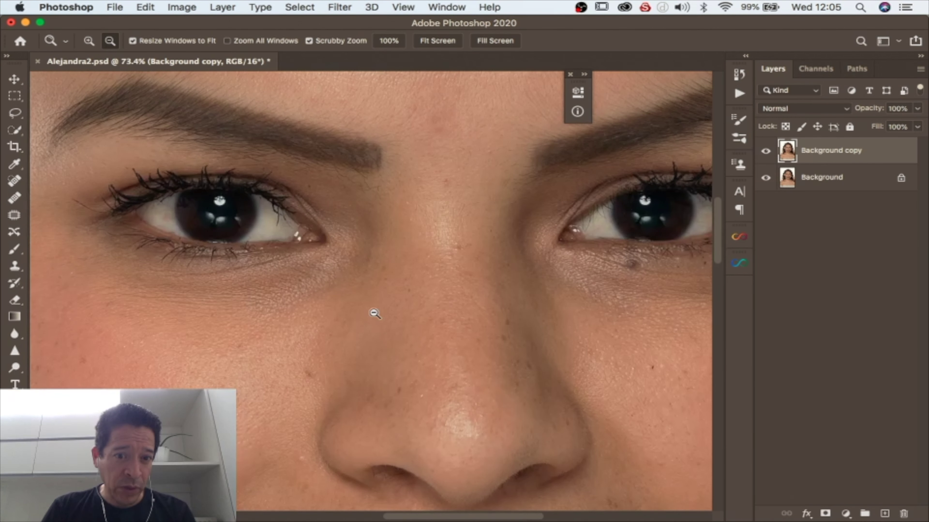
# - Zoom in on the cheek and heal the white blemish and spot beside the nose
pyautogui.scroll(-5, 279, 332)
pyautogui.moveTo(288, 351); pyautogui.dragTo(326, 369)
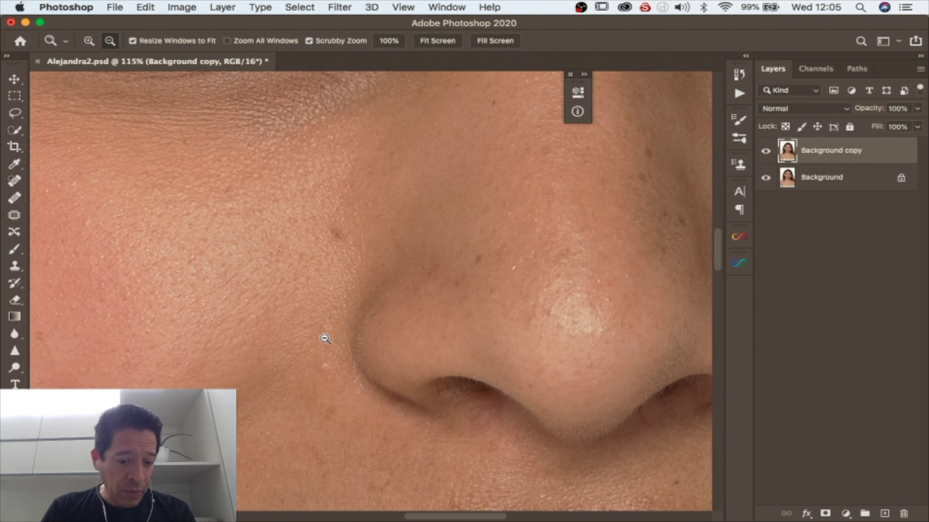
pyautogui.press('j')
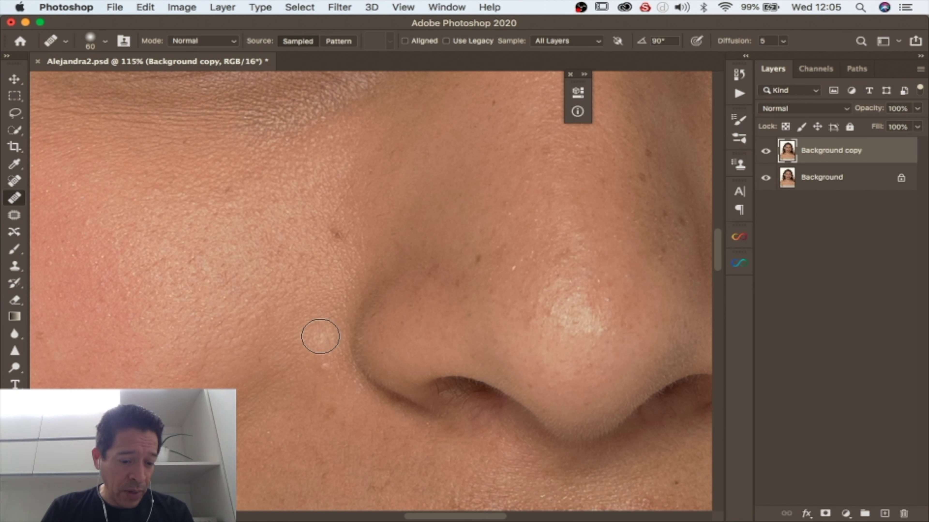
pyautogui.keyDown('alt'); pyautogui.click(320, 337); pyautogui.keyUp('alt')
pyautogui.click(323, 366)
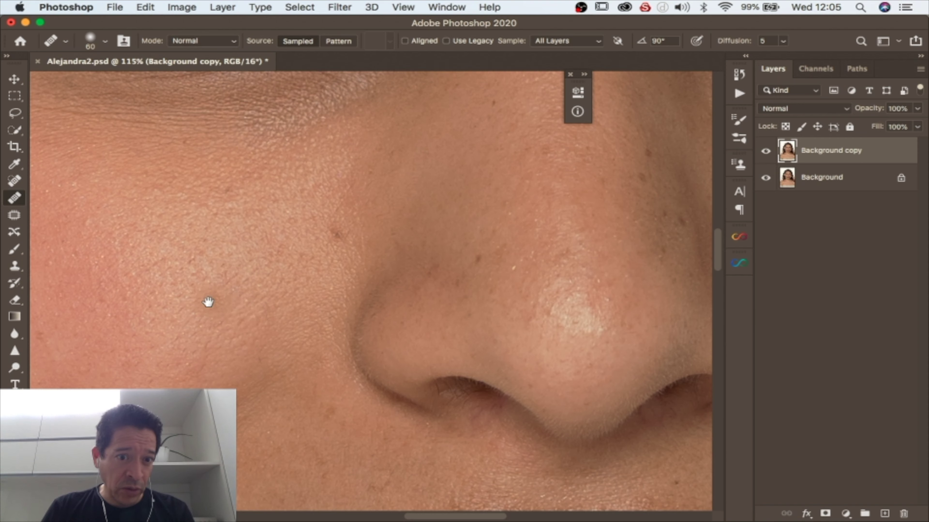
# - Heal the dark cheek blemish and the dark spot near the nose
pyautogui.moveTo(255, 302); pyautogui.dragTo(416, 300)
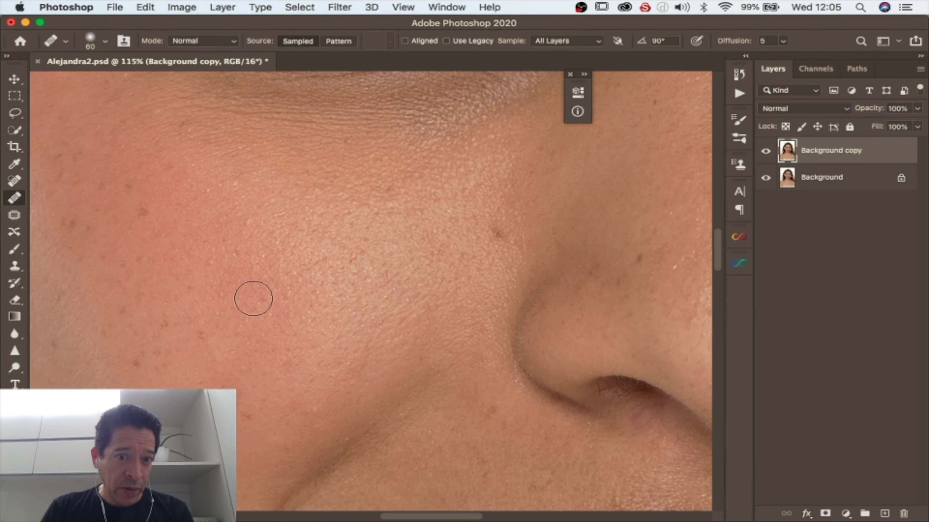
pyautogui.click(263, 332)
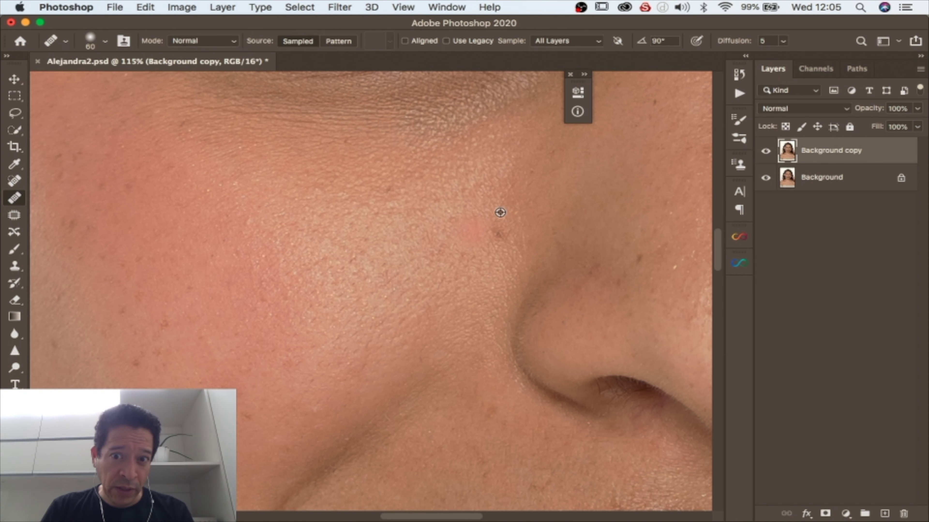
pyautogui.click(497, 230)
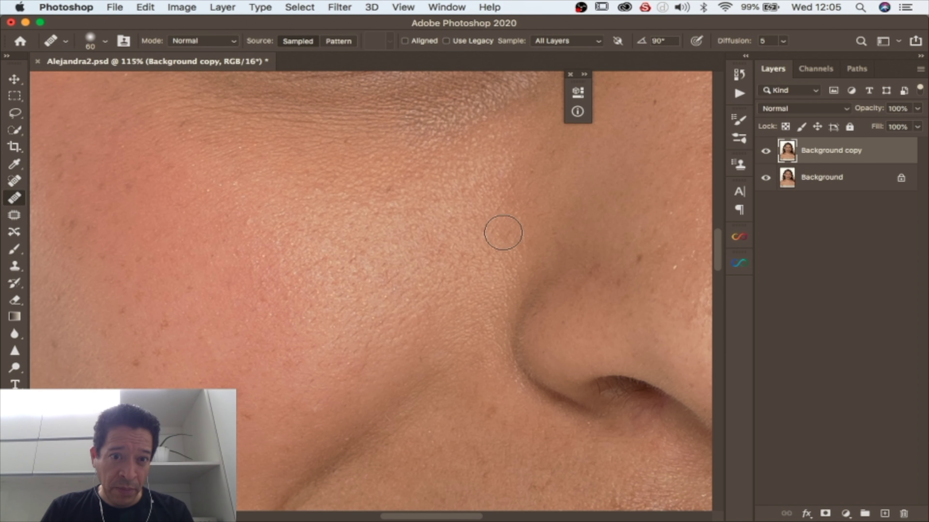
pyautogui.moveTo(305, 265); pyautogui.dragTo(279, 263)
pyautogui.moveTo(682, 363); pyautogui.dragTo(394, 249)
pyautogui.moveTo(678, 245); pyautogui.dragTo(564, 245)
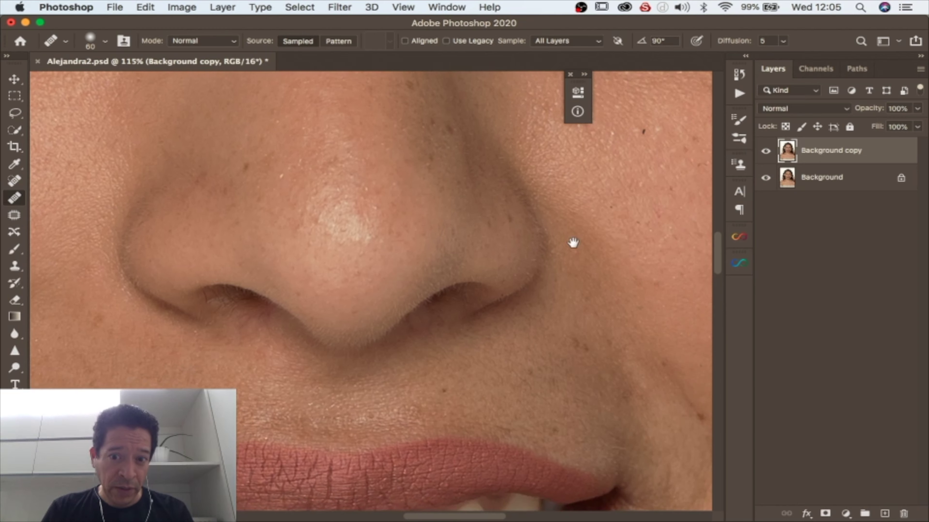
pyautogui.moveTo(536, 195)
pyautogui.mouseDown()
pyautogui.moveTo(390, 292)
pyautogui.moveTo(337, 315)
pyautogui.mouseUp()
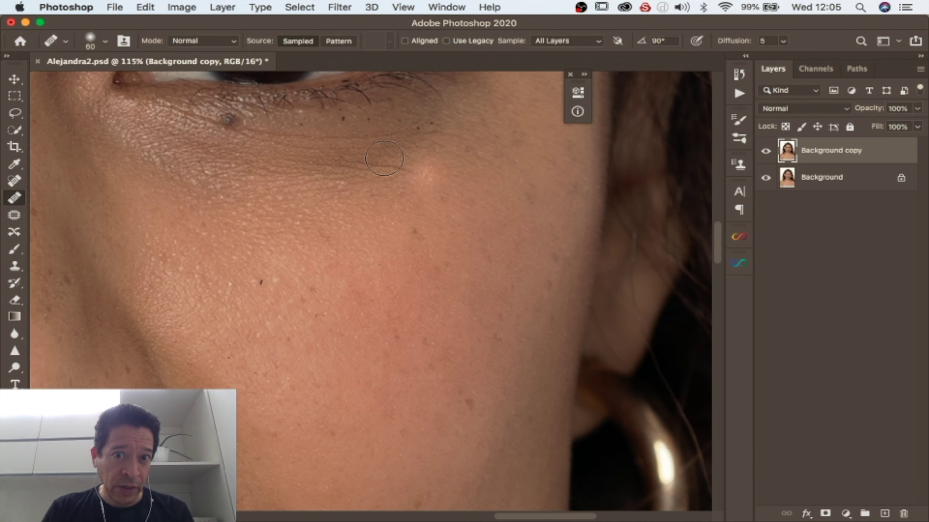
# - Sample clean skin and heal the dark dots and patches beneath the lower lashes
pyautogui.moveTo(344, 188); pyautogui.dragTo(354, 257)
pyautogui.click(363, 219)
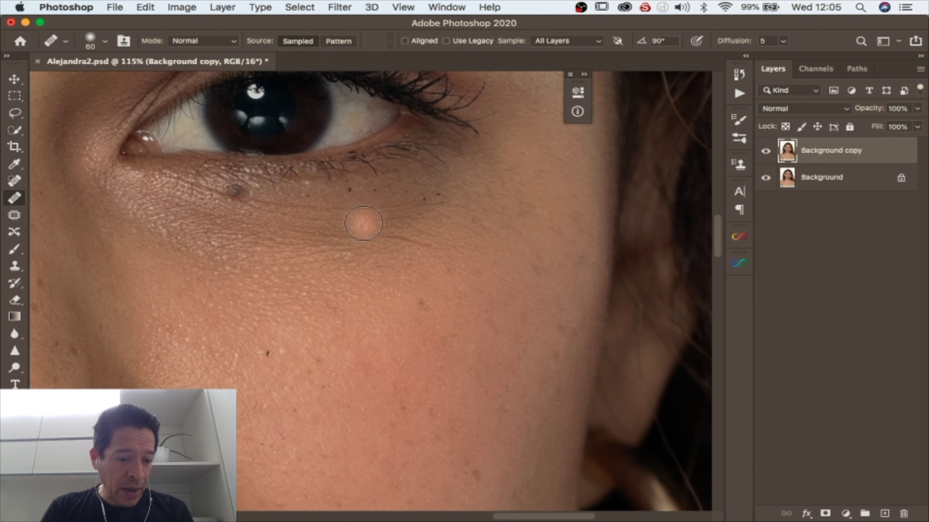
pyautogui.keyDown('alt'); pyautogui.click(345, 206); pyautogui.keyUp('alt')
pyautogui.click(356, 193)
pyautogui.click(373, 192)
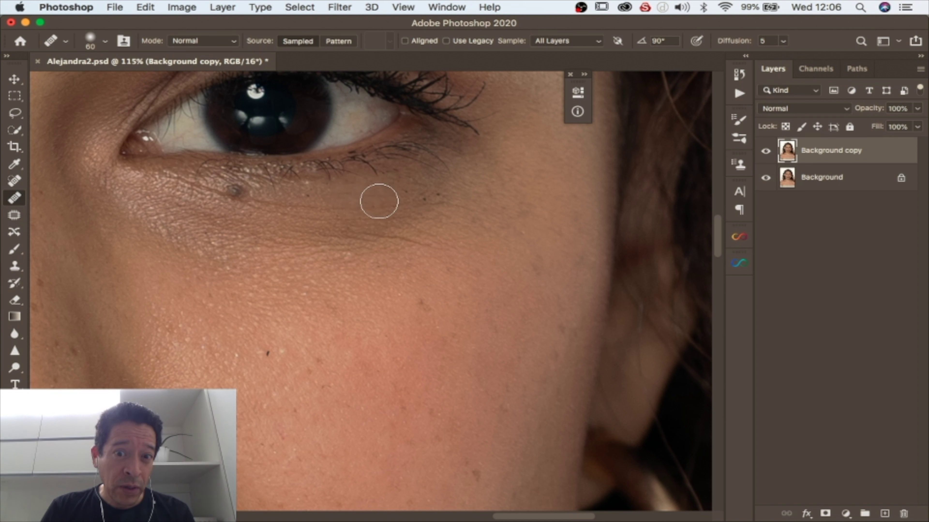
pyautogui.click(405, 191)
pyautogui.click(437, 194)
pyautogui.keyDown('alt'); pyautogui.click(400, 191); pyautogui.keyUp('alt')
pyautogui.click(423, 199)
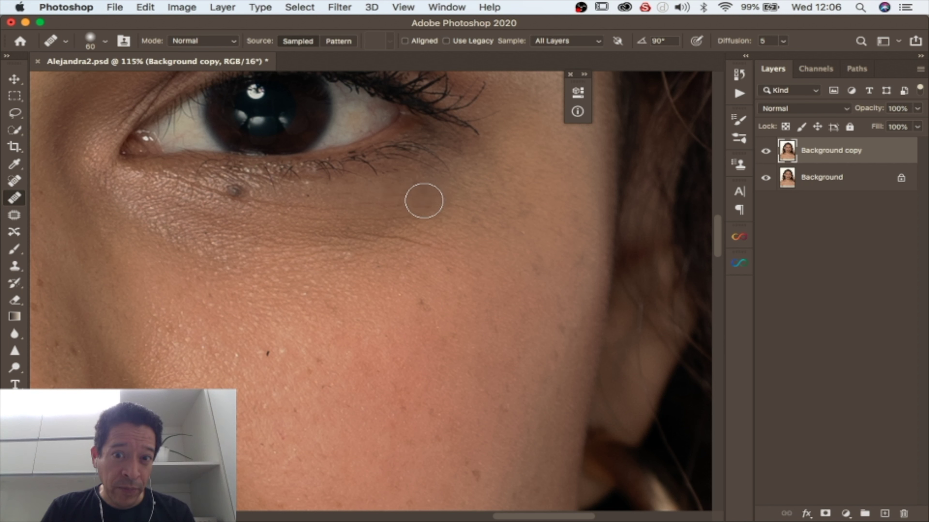
# - Heal the dark spots on the cheek, undoing one stroke, and zoom out to the lower face
pyautogui.keyDown('alt'); pyautogui.click(300, 201); pyautogui.keyUp('alt')
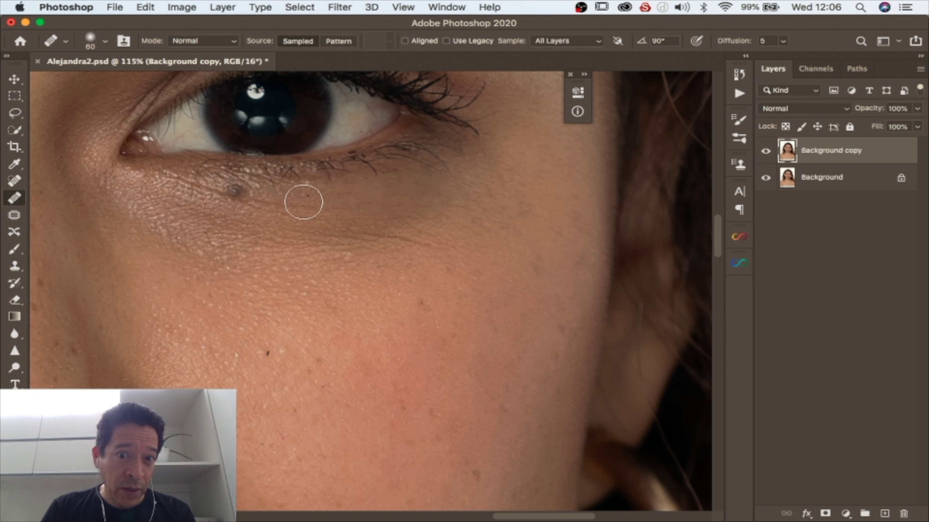
pyautogui.scroll(-2, 394, 286)
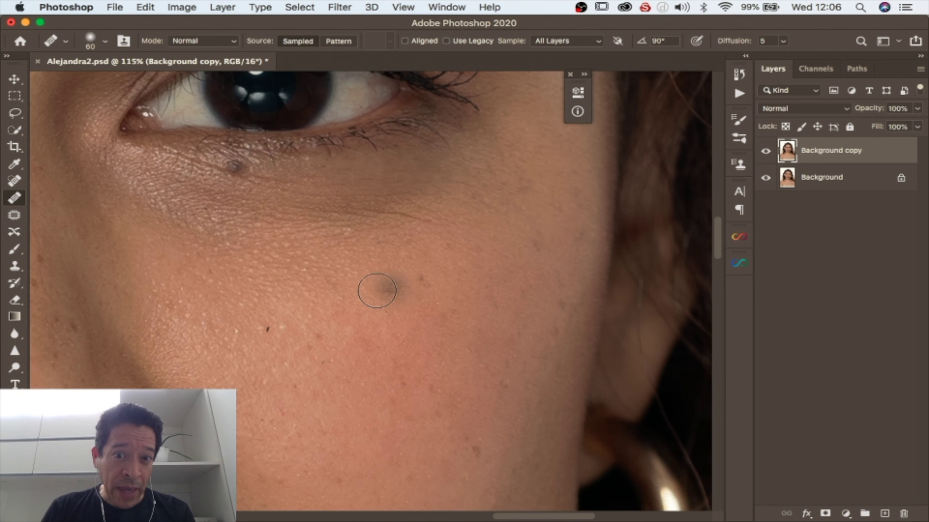
pyautogui.scroll(-1, 267, 287)
pyautogui.click(265, 282)
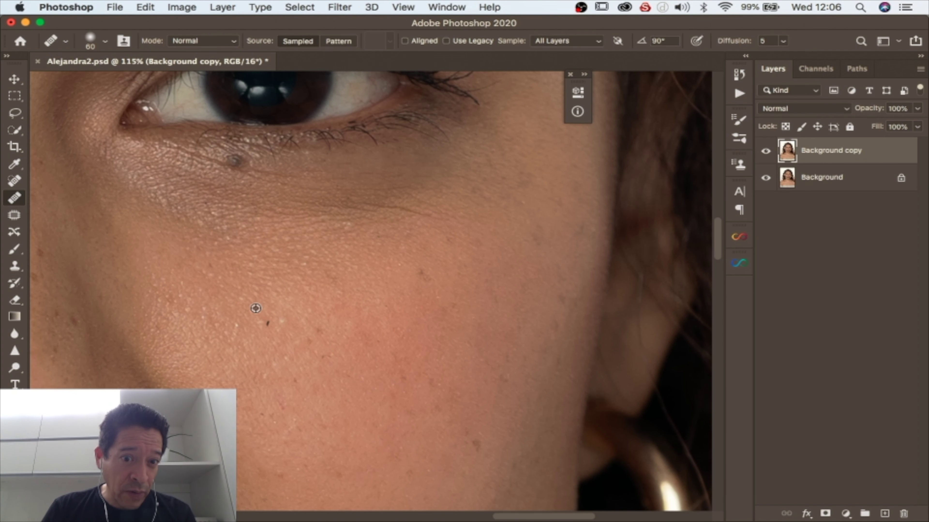
pyautogui.keyDown('alt'); pyautogui.click(253, 328); pyautogui.keyUp('alt')
pyautogui.click(264, 321)
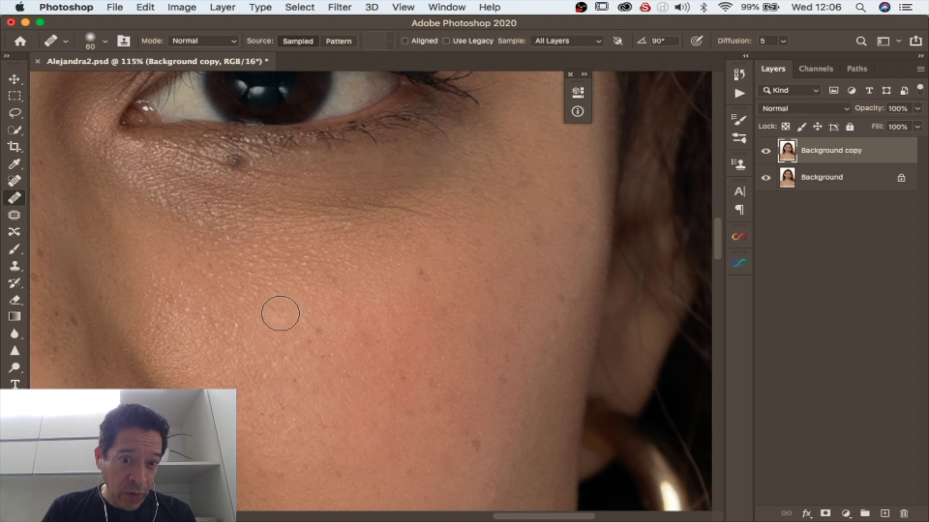
pyautogui.click(425, 309)
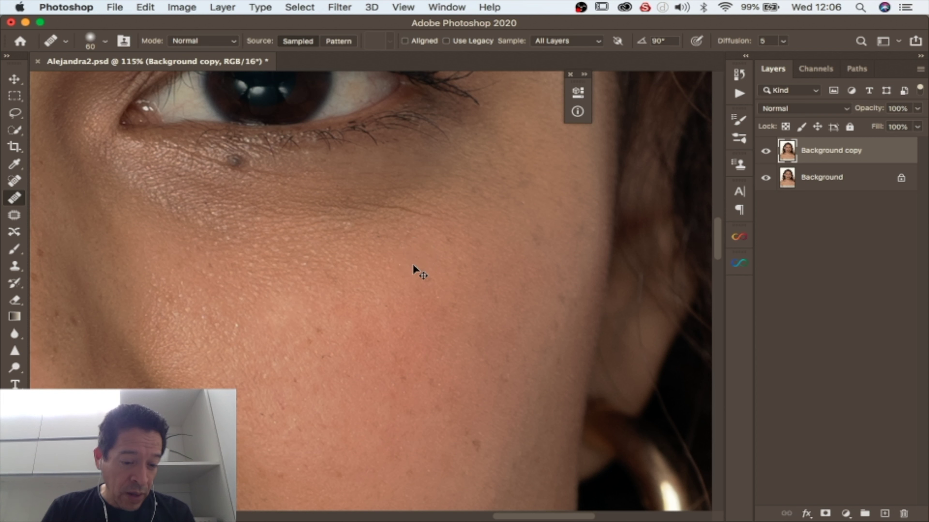
pyautogui.press('super+z')
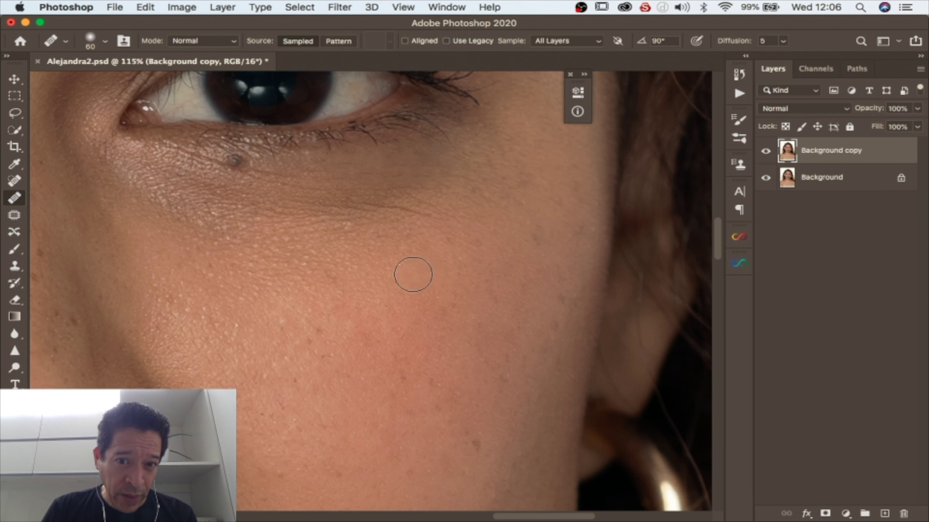
pyautogui.scroll(-3, 402, 282)
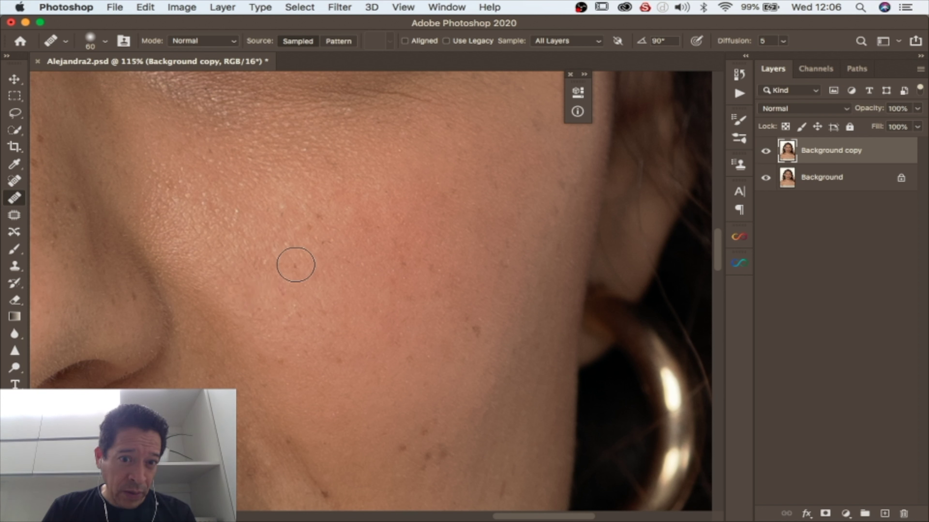
pyautogui.scroll(-10, 290, 266)
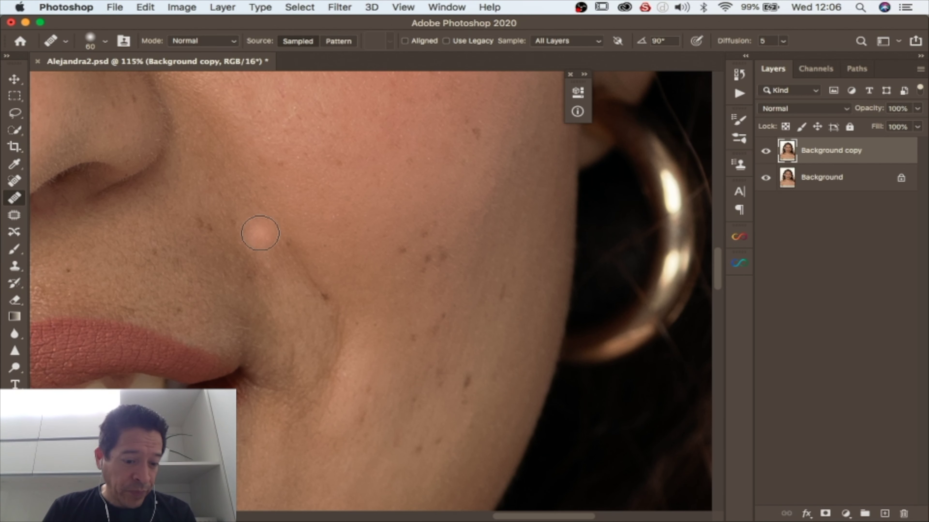
pyautogui.press('z')
pyautogui.keyDown('alt'); pyautogui.click(243, 231); pyautogui.keyUp('alt')
pyautogui.keyDown('alt'); pyautogui.click(243, 231); pyautogui.keyUp('alt')
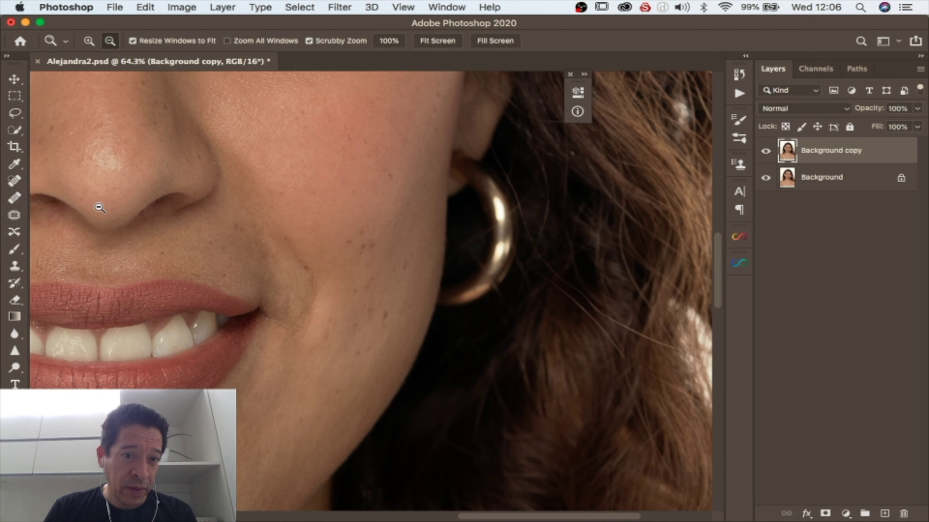
# - Pan from the lips up to the eyes and forehead with the Healing Brush active
pyautogui.moveTo(186, 230); pyautogui.dragTo(287, 355)
pyautogui.moveTo(248, 291); pyautogui.dragTo(306, 421)
pyautogui.moveTo(387, 274); pyautogui.dragTo(458, 426)
pyautogui.moveTo(347, 114); pyautogui.dragTo(360, 176)
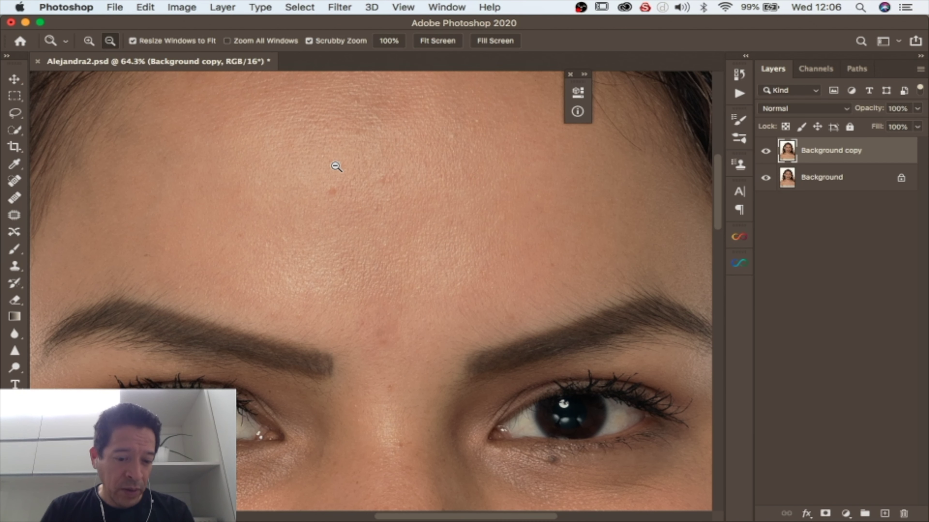
pyautogui.press('j')
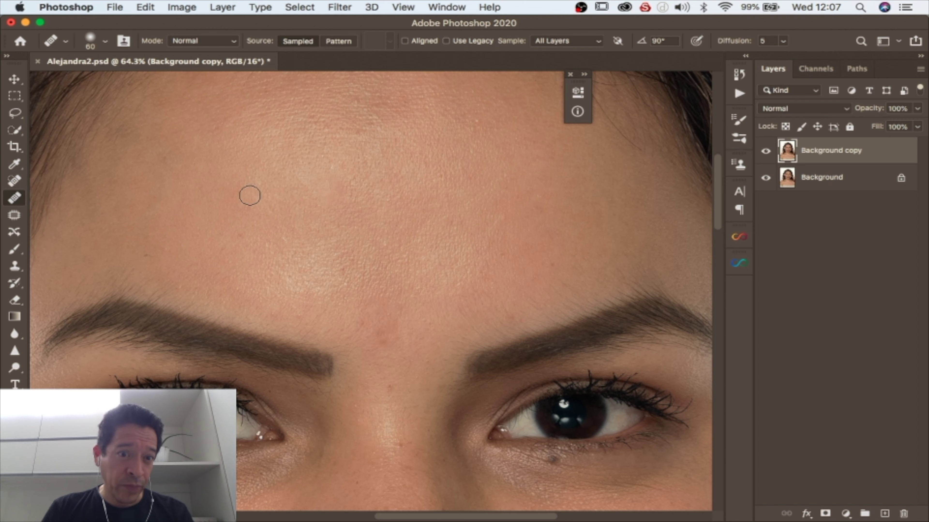
pyautogui.scroll(-3, 238, 194)
pyautogui.scroll(-1, 336, 215)
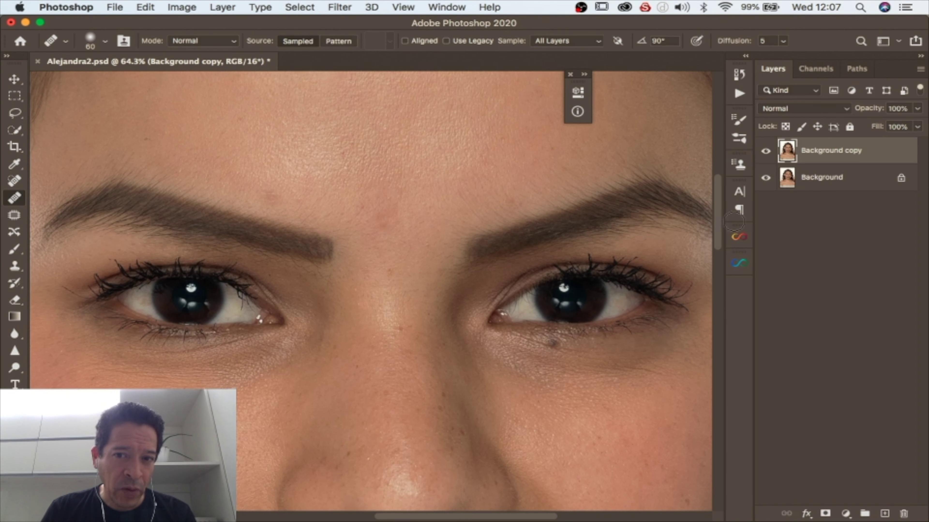
# - Toggle the Background copy layer off and on to compare, then begin renaming it
pyautogui.click(766, 151)
pyautogui.click(766, 152)
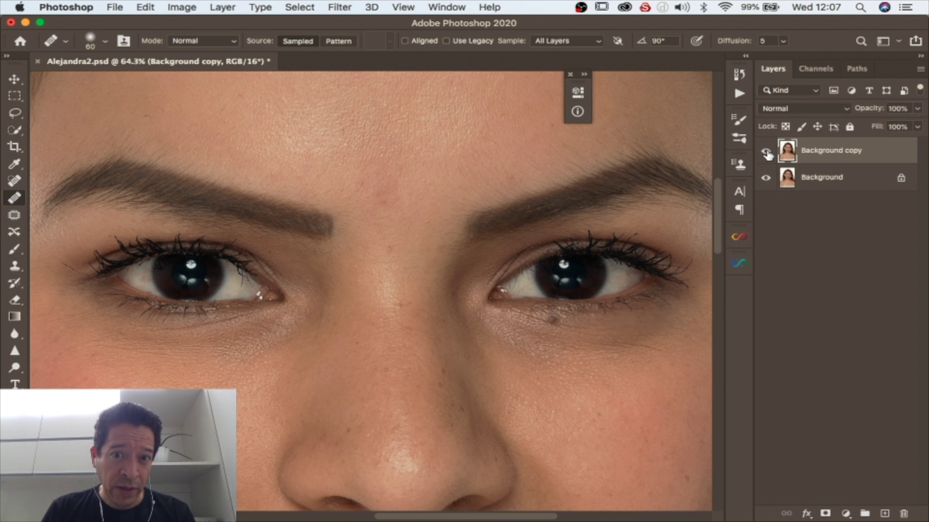
pyautogui.doubleClick(855, 150)
# - Rename the duplicate layer to 'Clone' and zoom in between the eyes
pyautogui.write('C')
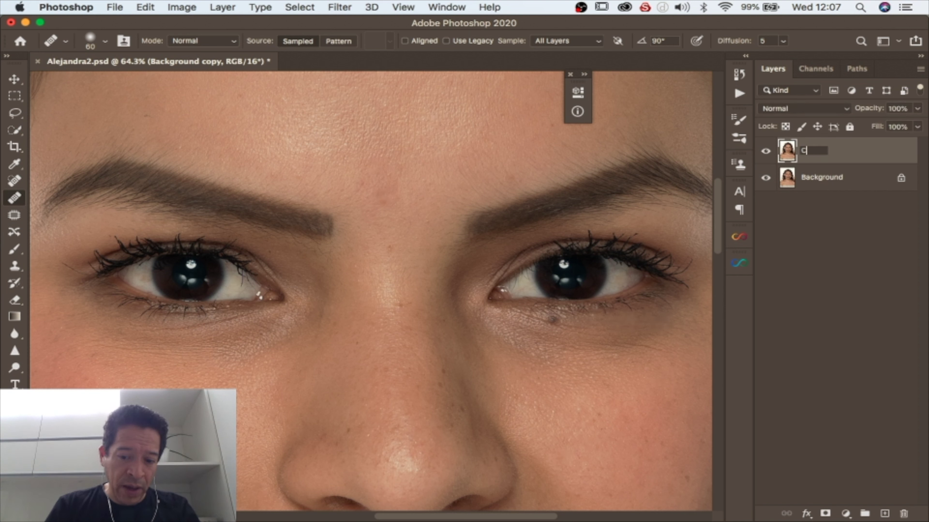
pyautogui.write('lone')
pyautogui.press('Return')
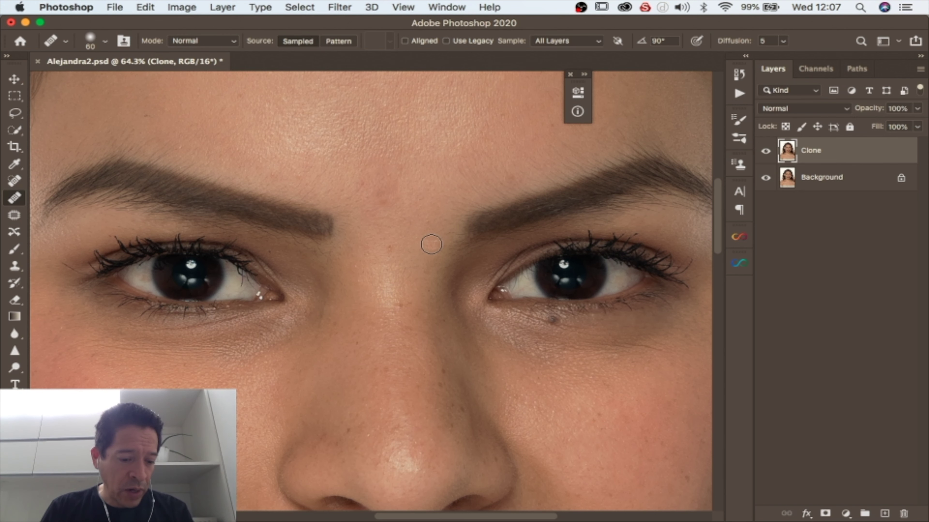
pyautogui.press('z')
pyautogui.moveTo(431, 228); pyautogui.dragTo(382, 233)
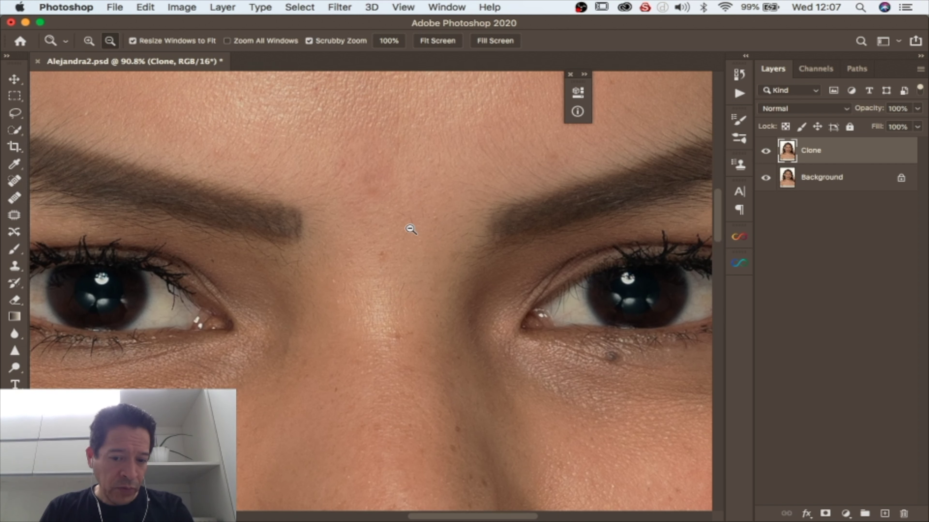
# - Smooth the skin under the image-left eye with a Healing Brush stroke
pyautogui.press('j')
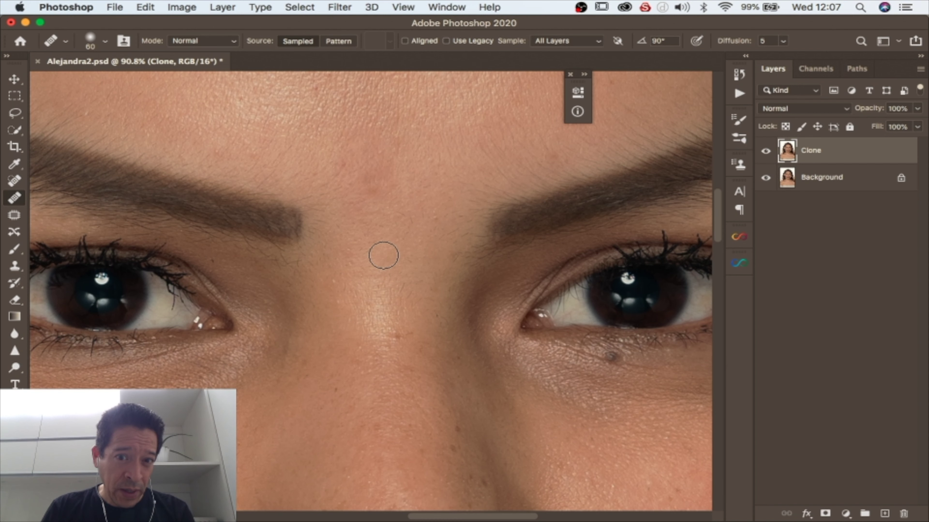
pyautogui.scroll(-3, 396, 296)
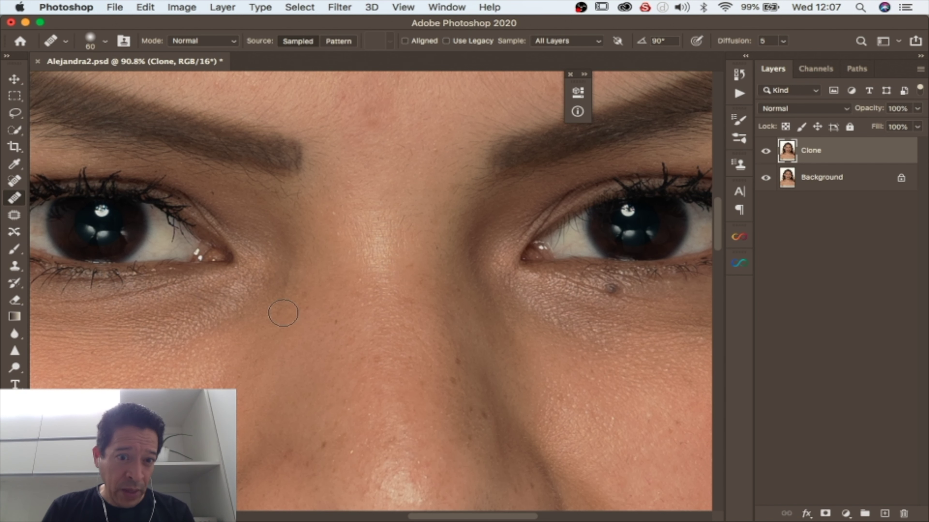
pyautogui.moveTo(294, 342); pyautogui.dragTo(315, 338)
pyautogui.moveTo(199, 332)
pyautogui.mouseDown()
pyautogui.moveTo(279, 369)
pyautogui.moveTo(250, 381)
pyautogui.moveTo(297, 374)
pyautogui.mouseUp()
pyautogui.moveTo(354, 335); pyautogui.dragTo(379, 346)
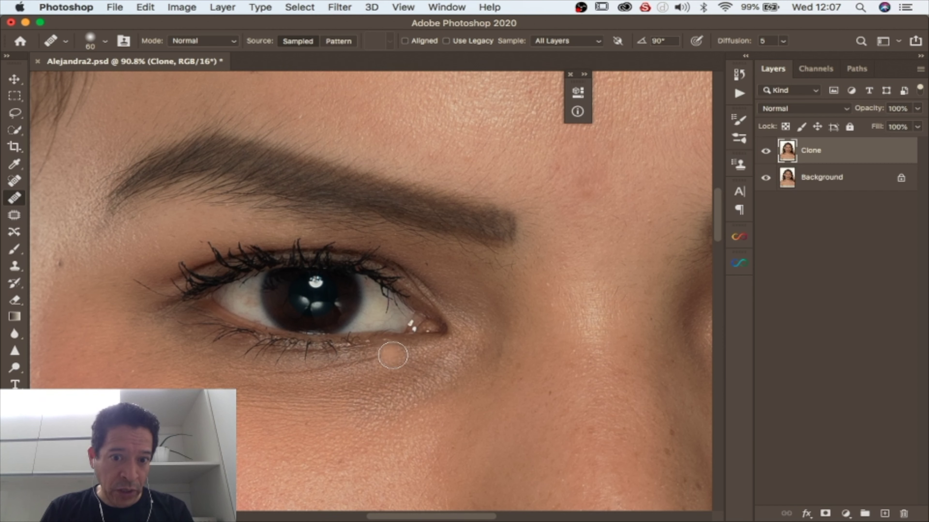
pyautogui.press('z')
pyautogui.moveTo(411, 339); pyautogui.dragTo(424, 326)
pyautogui.click(388, 350)
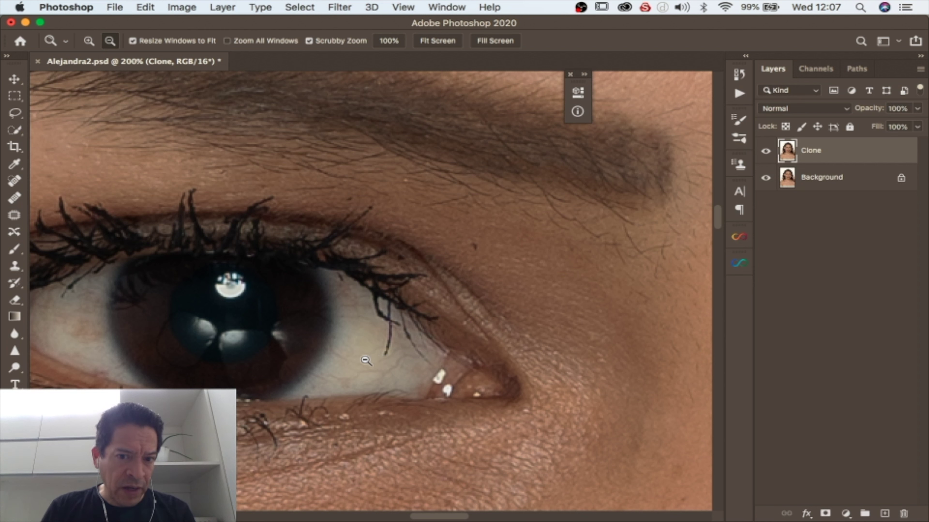
# - Heal lash tips off the eye white, undoing the tear-duct strokes
pyautogui.press('j')
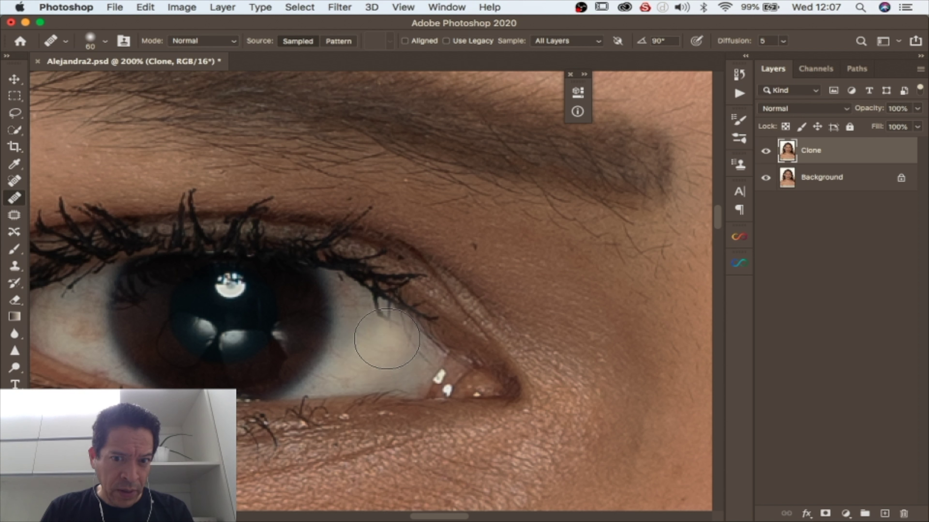
pyautogui.moveTo(378, 334)
pyautogui.mouseDown()
pyautogui.moveTo(380, 310)
pyautogui.moveTo(375, 321)
pyautogui.mouseUp()
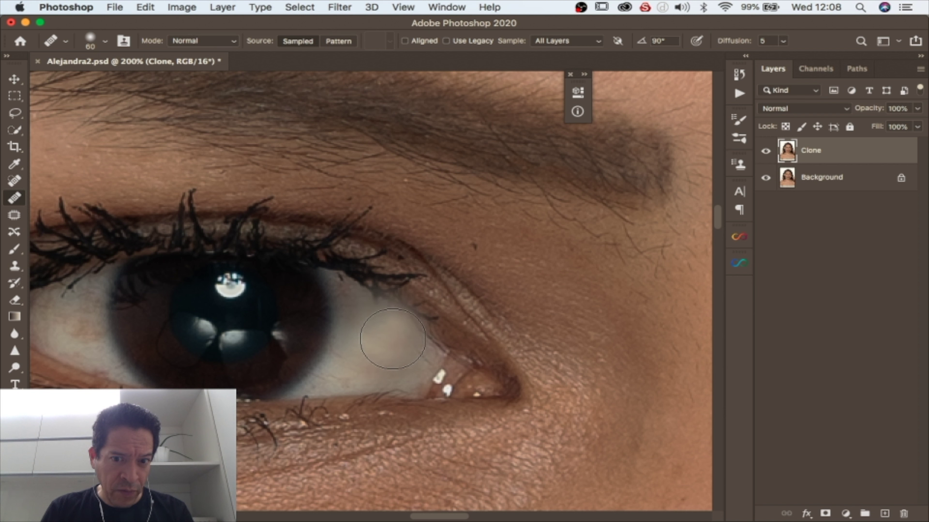
pyautogui.moveTo(377, 318); pyautogui.dragTo(369, 314)
pyautogui.moveTo(397, 361); pyautogui.dragTo(410, 375)
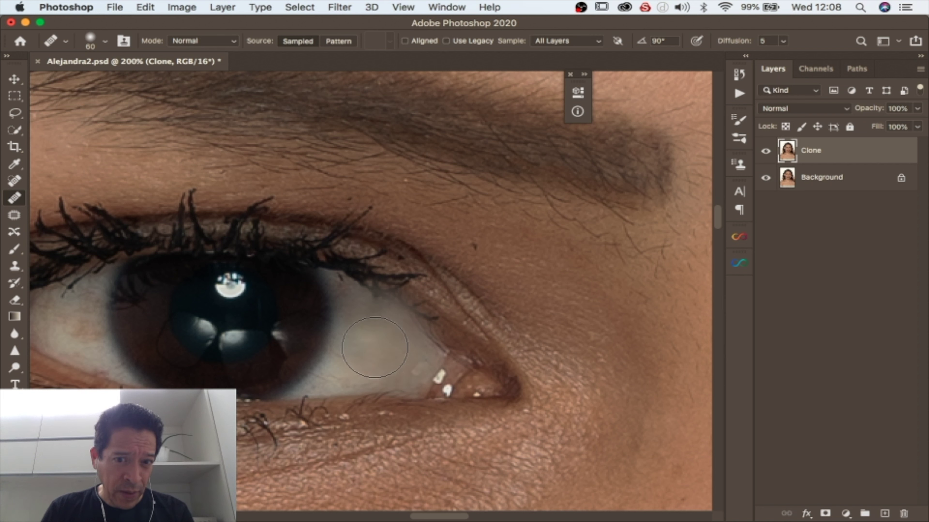
pyautogui.moveTo(442, 380); pyautogui.dragTo(455, 395)
pyautogui.press('super+z')
pyautogui.press('super+z')
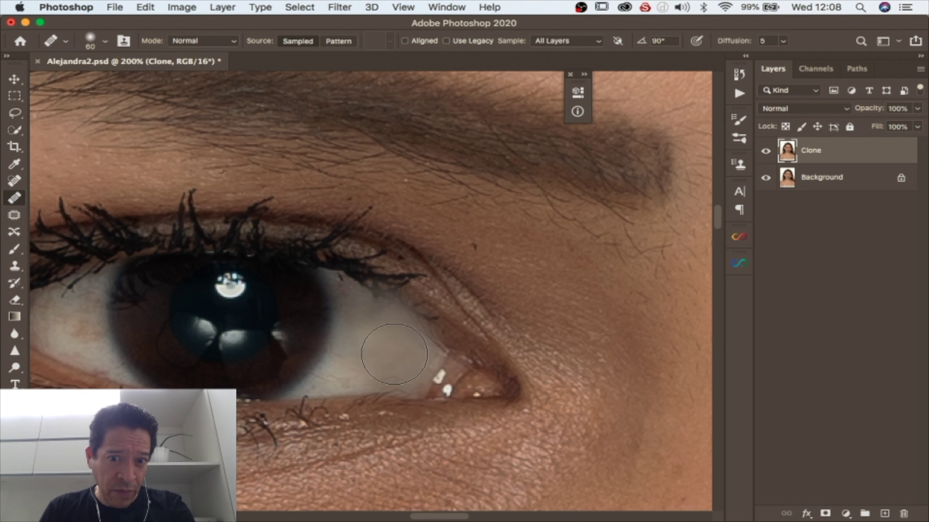
# - Sample clean eye white and brighten the blotchy area beside the iris, then zoom out
pyautogui.press('alt')
pyautogui.keyDown('alt'); pyautogui.click(378, 344); pyautogui.keyUp('alt')
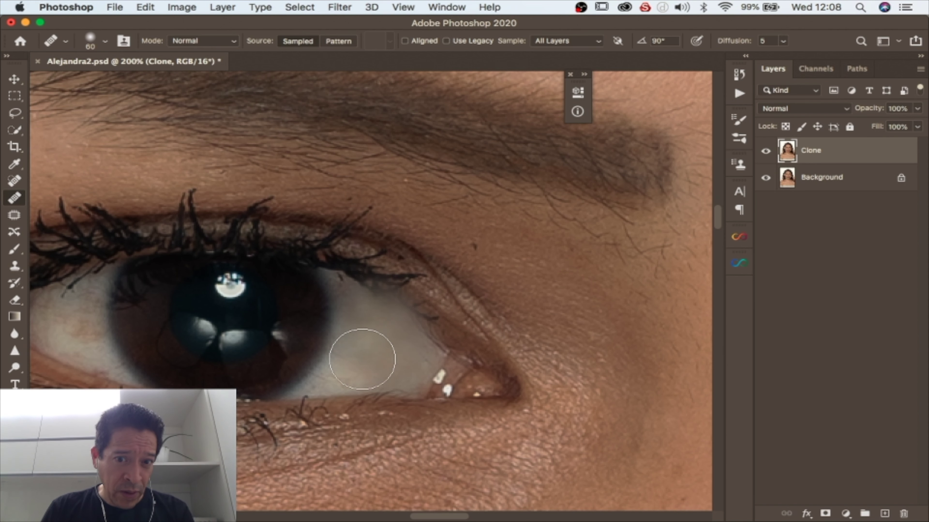
pyautogui.hscroll(-10, 356, 371)
pyautogui.scroll(3, 357, 371)
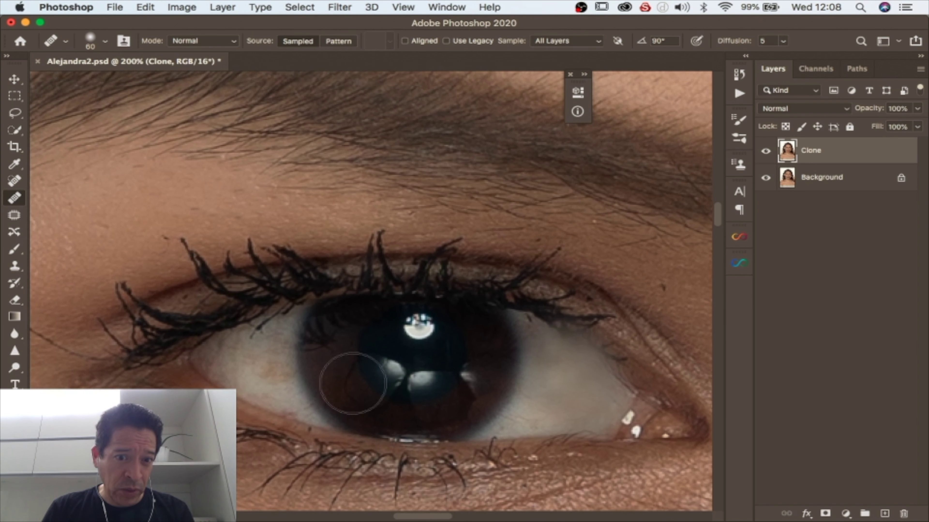
pyautogui.press('alt')
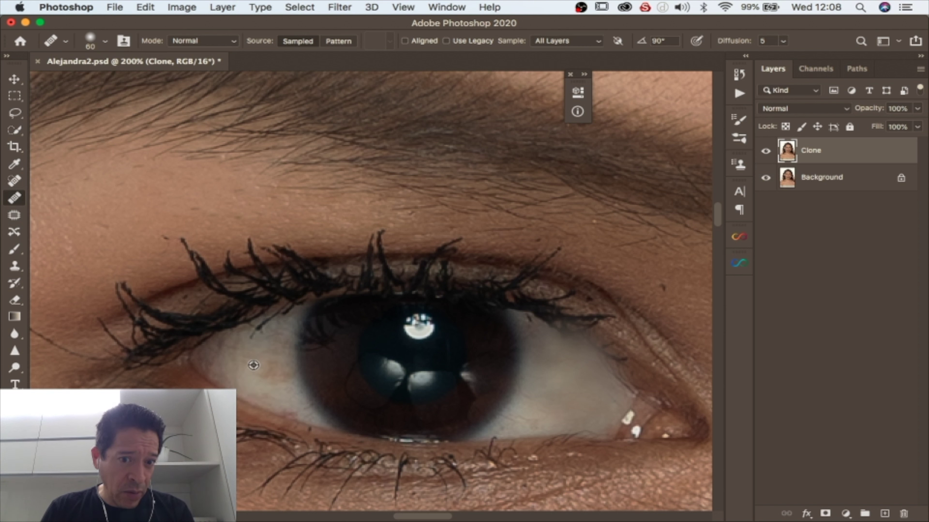
pyautogui.keyDown('alt'); pyautogui.click(251, 363); pyautogui.keyUp('alt')
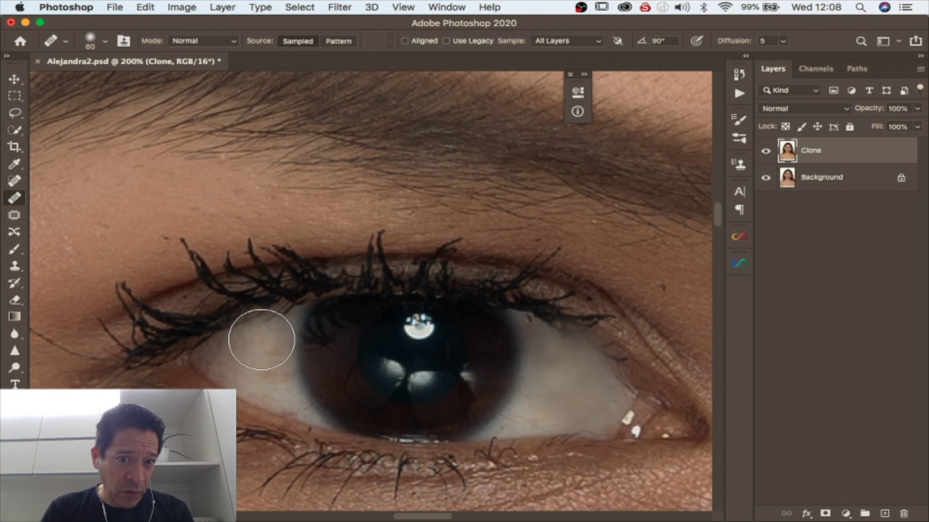
pyautogui.moveTo(263, 338); pyautogui.dragTo(253, 352)
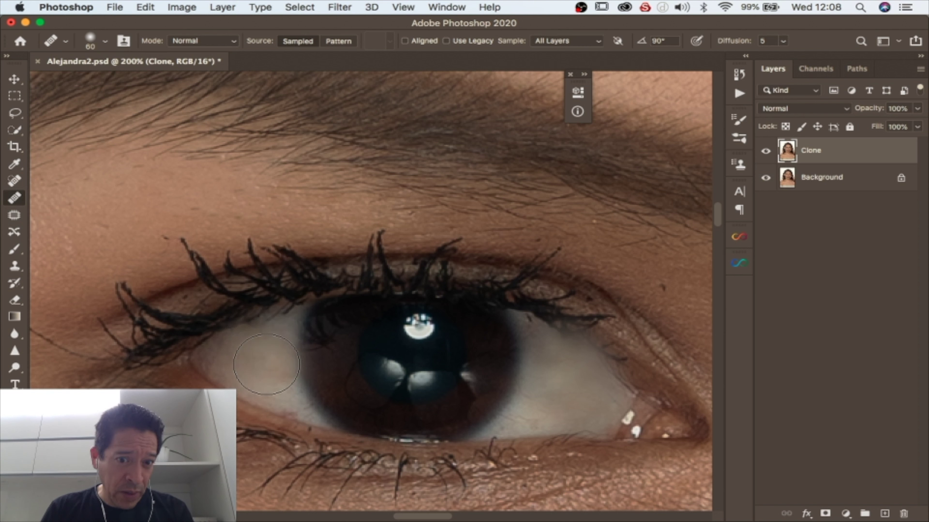
pyautogui.press('z')
pyautogui.moveTo(519, 398); pyautogui.dragTo(559, 404)
pyautogui.click(591, 430)
pyautogui.moveTo(394, 373)
pyautogui.mouseDown()
pyautogui.moveTo(444, 368)
pyautogui.moveTo(412, 376)
pyautogui.mouseUp()
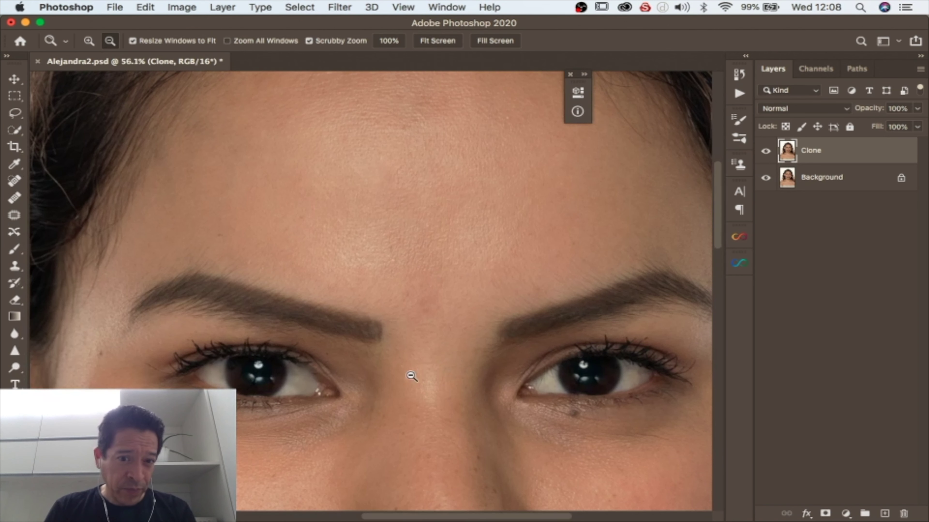
pyautogui.click(766, 155)
pyautogui.click(766, 155)
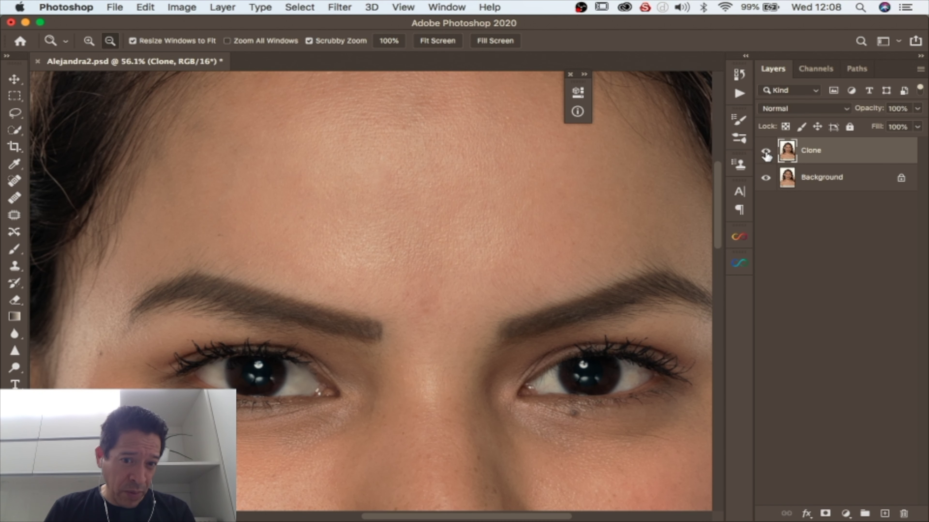
pyautogui.click(766, 155)
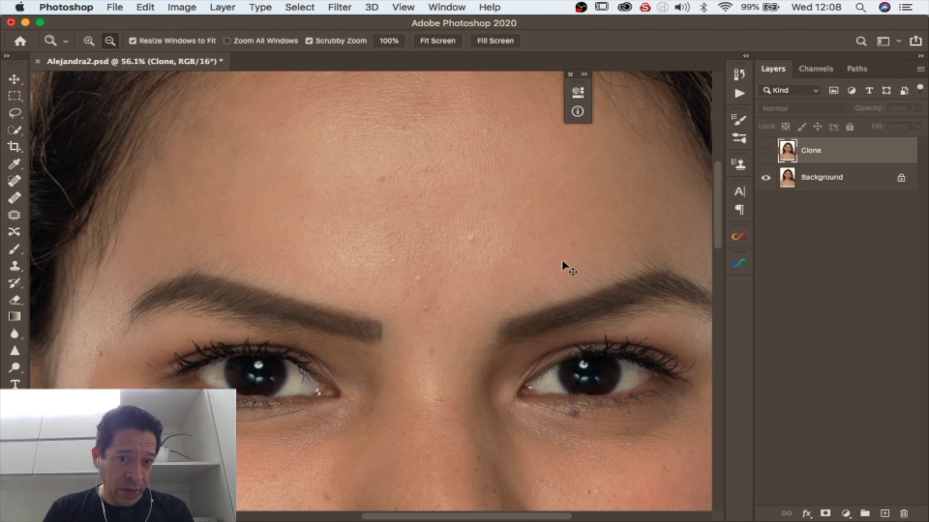
pyautogui.scroll(-3, 389, 371)
pyautogui.moveTo(287, 379); pyautogui.dragTo(372, 333)
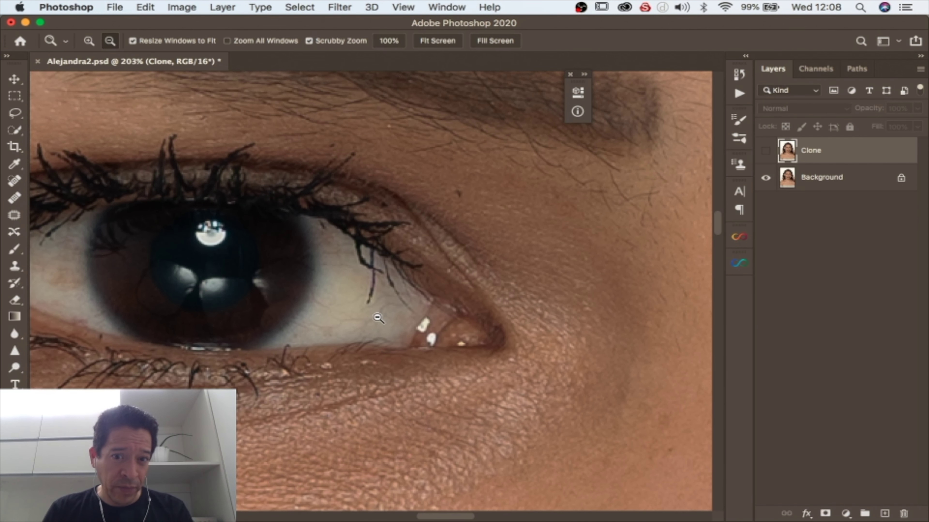
pyautogui.press('super+comma')
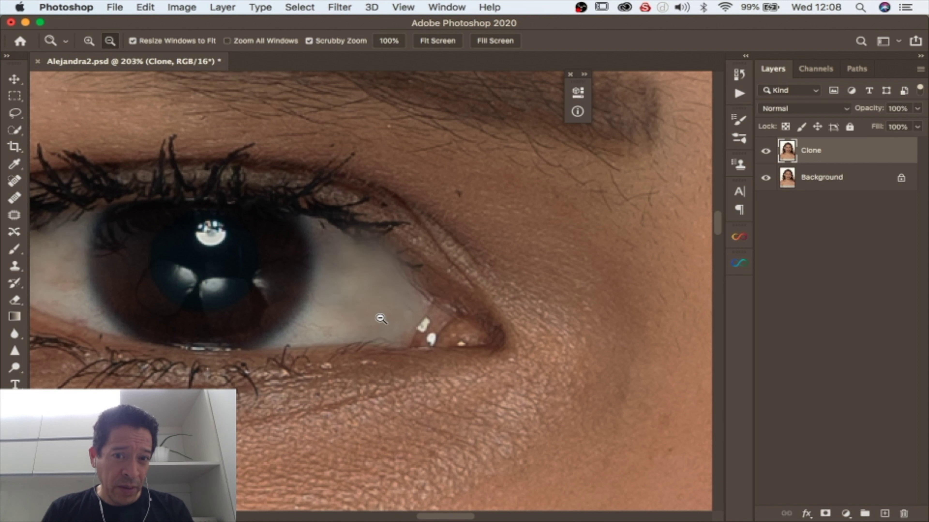
pyautogui.press('super+z')
pyautogui.press('shift+super+z')
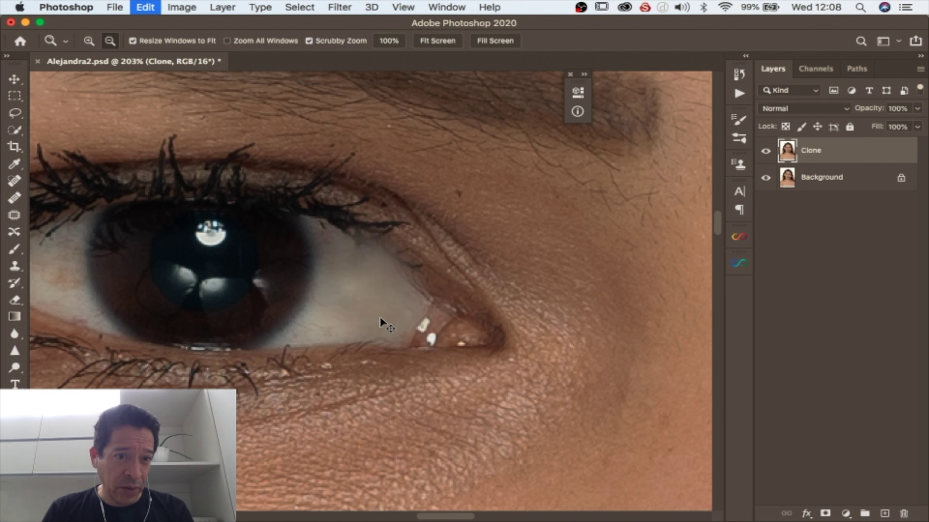
pyautogui.press('super+z')
pyautogui.press('shift+super+z')
pyautogui.press('super+z')
pyautogui.press('shift+super+z')
pyautogui.press('super+z')
pyautogui.press('shift+super+z')
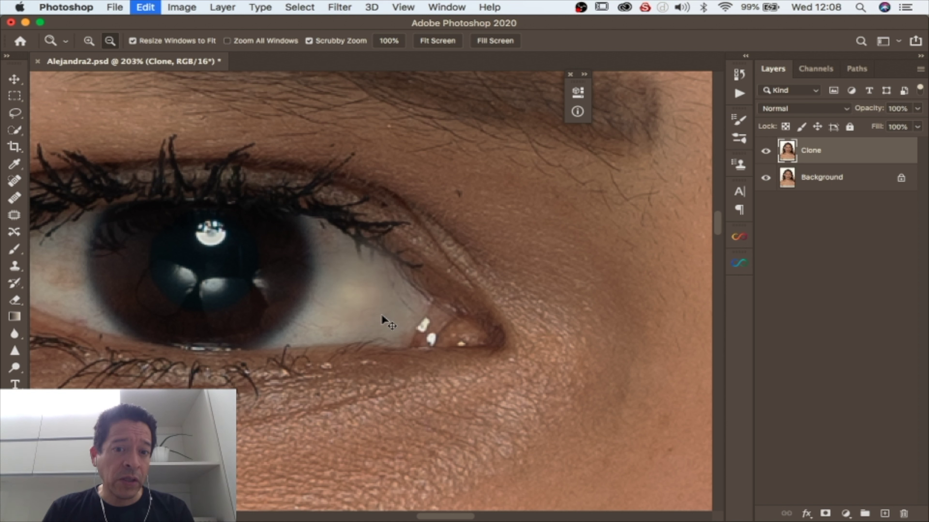
pyautogui.press('super+z')
pyautogui.press('shift+super+z')
pyautogui.press('super+z')
pyautogui.press('shift+super+z')
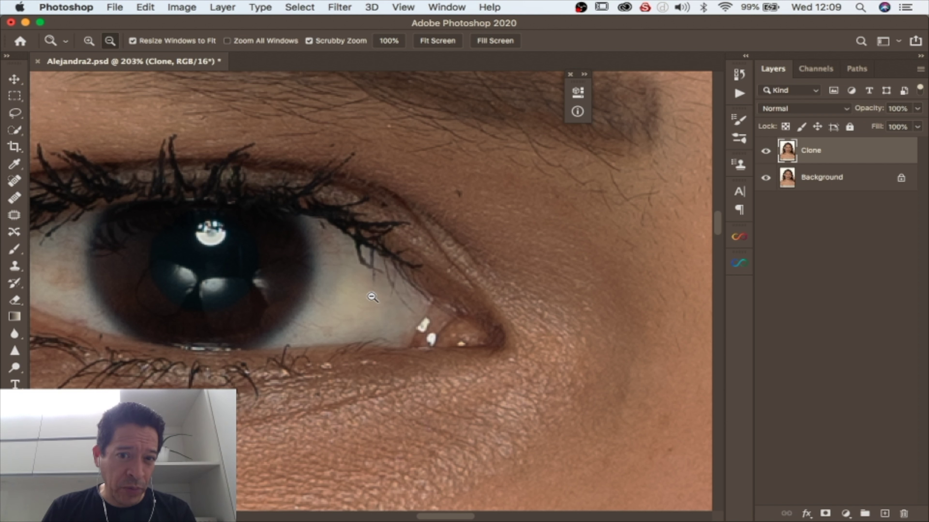
pyautogui.press('super+z')
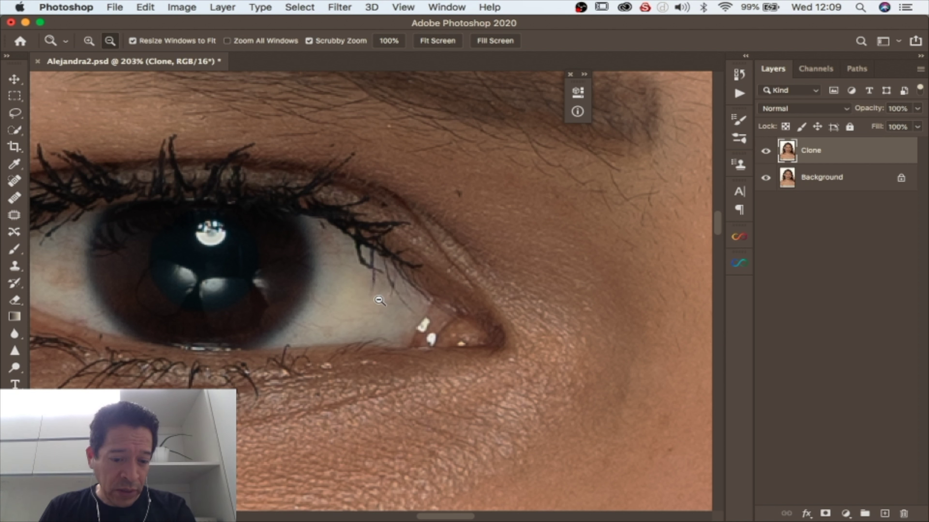
pyautogui.press('j')
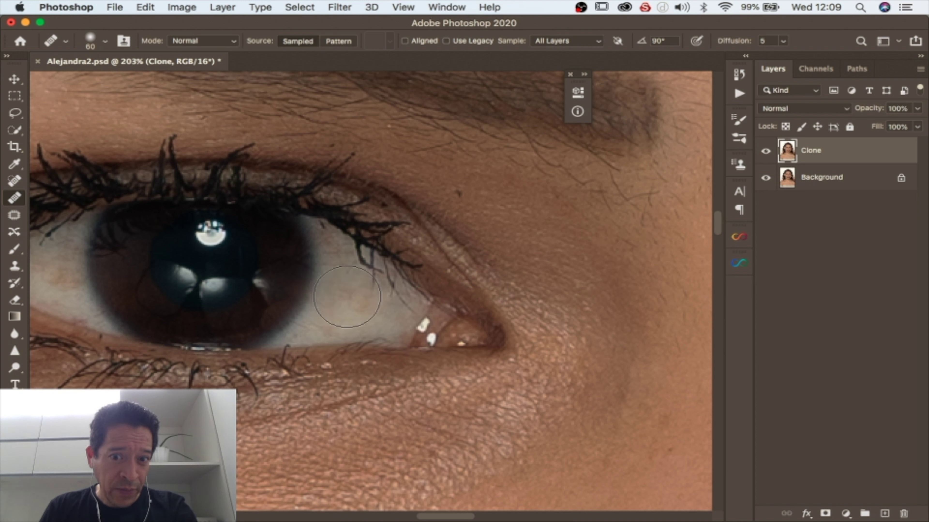
# - Resize the healing brush from 80 and 39 down to 14 px
pyautogui.press(']')
pyautogui.press(']')
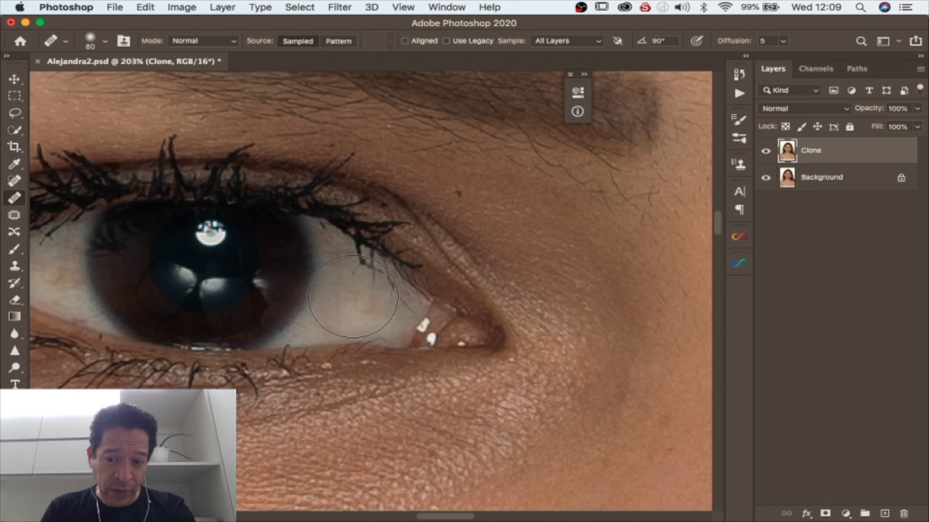
pyautogui.rightClick(354, 296)
pyautogui.moveTo(425, 323); pyautogui.dragTo(395, 323)
pyautogui.press('BackSpace')
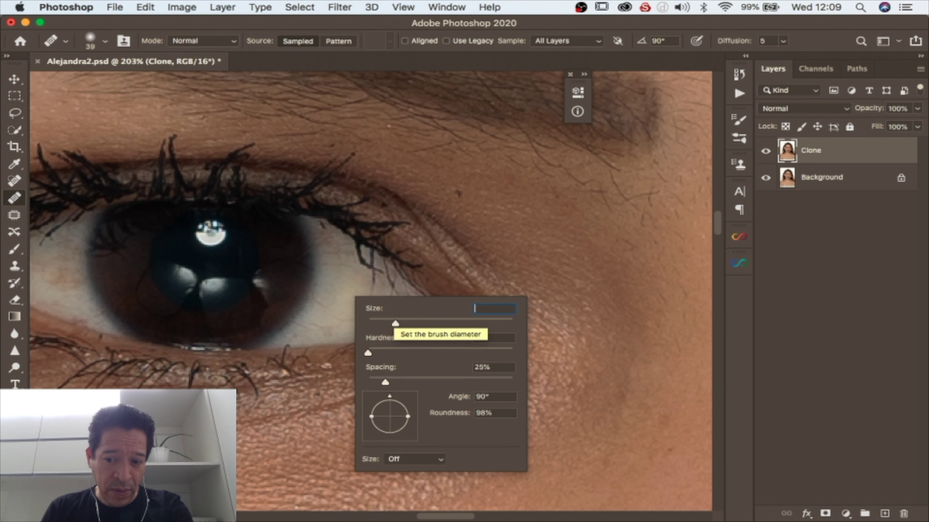
pyautogui.press('Return')
pyautogui.press('Return')
pyautogui.moveTo(395, 321); pyautogui.dragTo(376, 318)
pyautogui.press('Return')
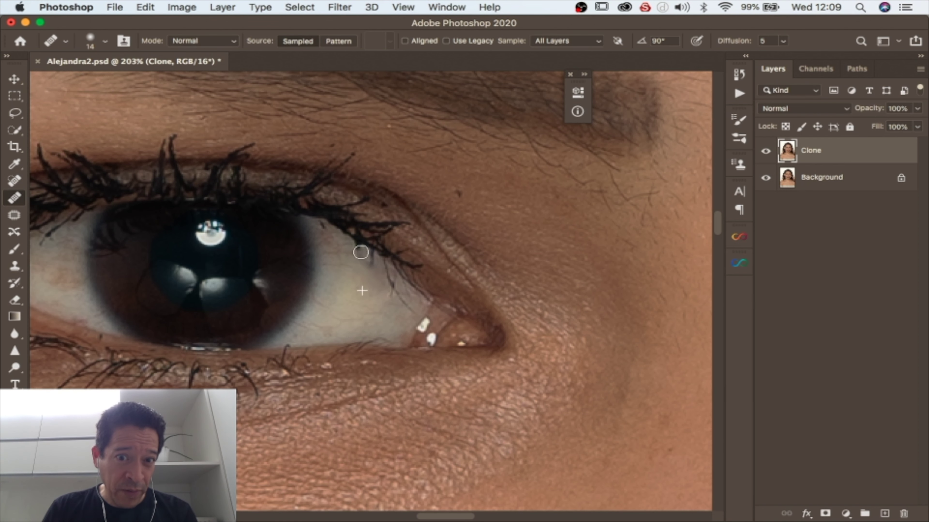
# - Zoom into the eye corner and set the healing brush size to 9 px
pyautogui.press('z')
pyautogui.moveTo(400, 315)
pyautogui.mouseDown()
pyautogui.moveTo(441, 306)
pyautogui.moveTo(410, 315)
pyautogui.mouseUp()
pyautogui.rightClick(394, 310)
pyautogui.press('Escape')
pyautogui.press('j')
pyautogui.rightClick(418, 310)
pyautogui.write('9')
pyautogui.press('Return')
# - Remove the stray lash line and small dark lash mark on the eye white
pyautogui.moveTo(368, 207); pyautogui.dragTo(384, 261)
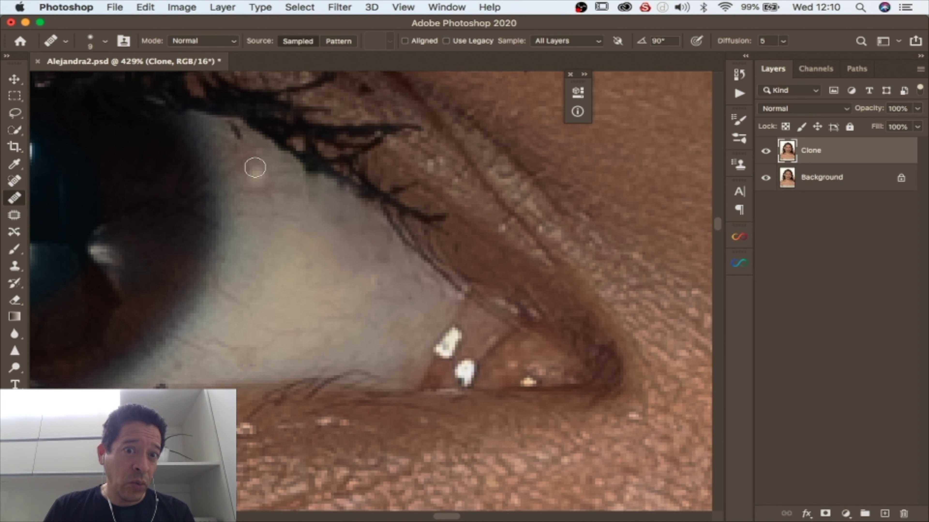
pyautogui.moveTo(241, 135); pyautogui.dragTo(239, 130)
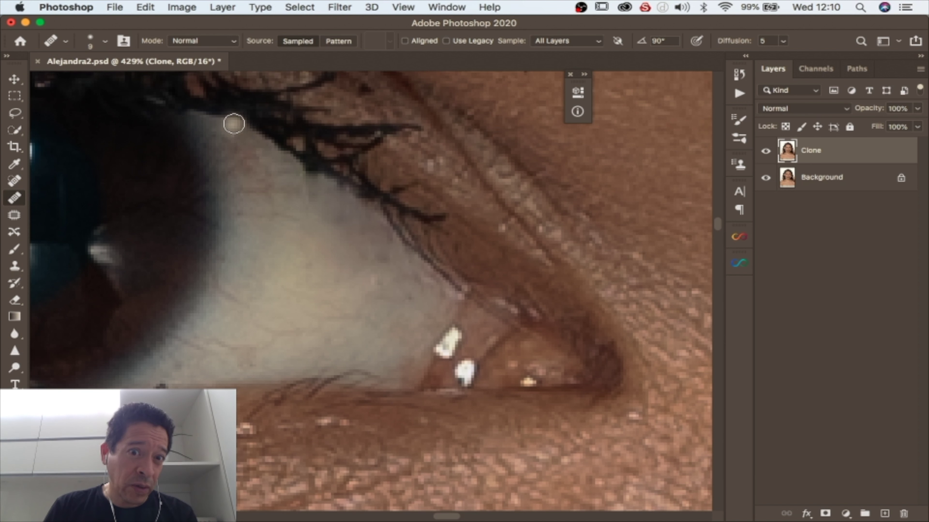
pyautogui.moveTo(349, 247); pyautogui.dragTo(503, 252)
pyautogui.moveTo(69, 263); pyautogui.dragTo(267, 251)
pyautogui.moveTo(179, 240)
pyautogui.mouseDown()
pyautogui.moveTo(226, 241)
pyautogui.moveTo(317, 323)
pyautogui.moveTo(345, 376)
pyautogui.mouseUp()
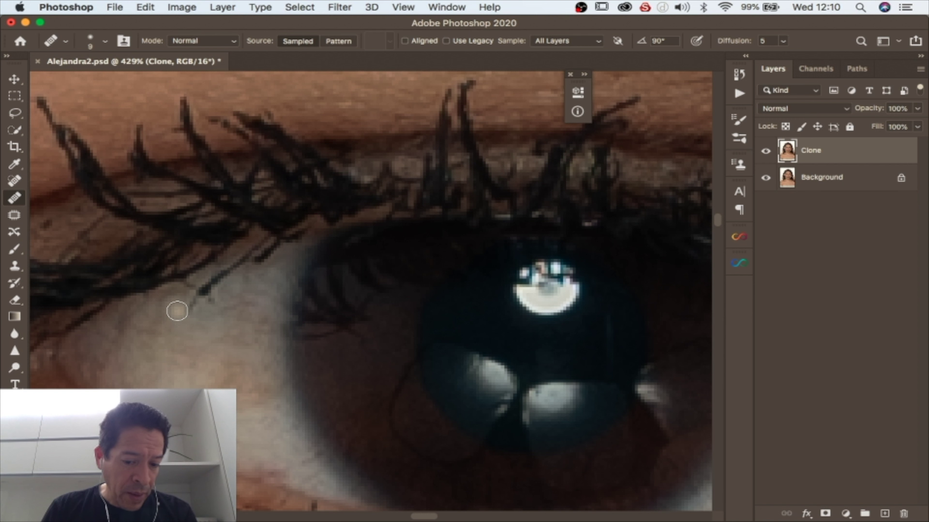
# - Sample clean eye white and heal the stray lash strand, tip and specks beside the iris
pyautogui.keyDown('alt'); pyautogui.click(167, 324); pyautogui.keyUp('alt')
pyautogui.click(183, 308)
pyautogui.moveTo(199, 293); pyautogui.dragTo(224, 274)
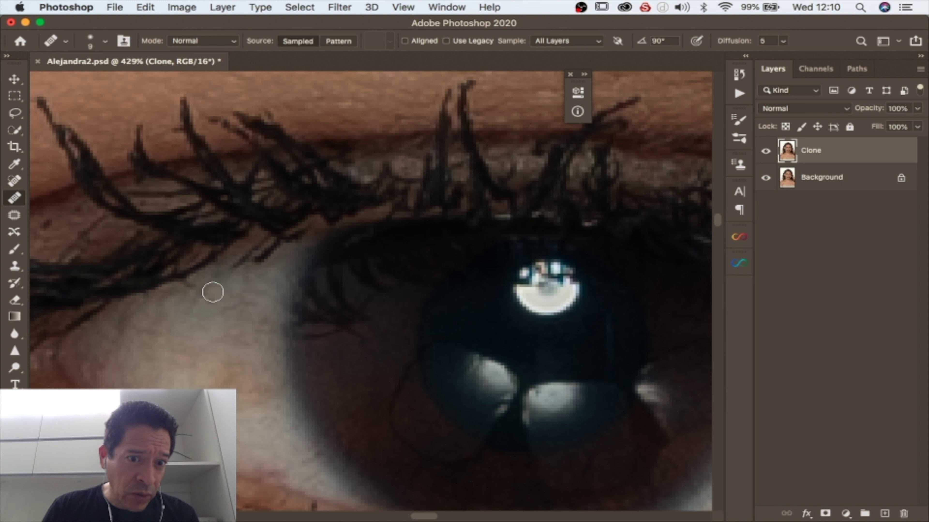
pyautogui.click(234, 270)
pyautogui.click(243, 260)
pyautogui.click(253, 256)
pyautogui.moveTo(268, 252); pyautogui.dragTo(278, 243)
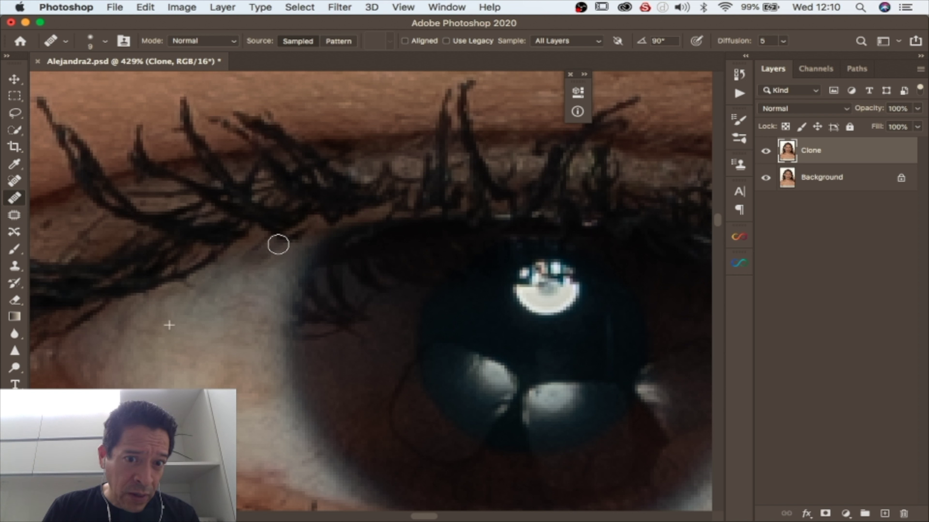
pyautogui.press('z')
pyautogui.scroll(-4, 252, 287)
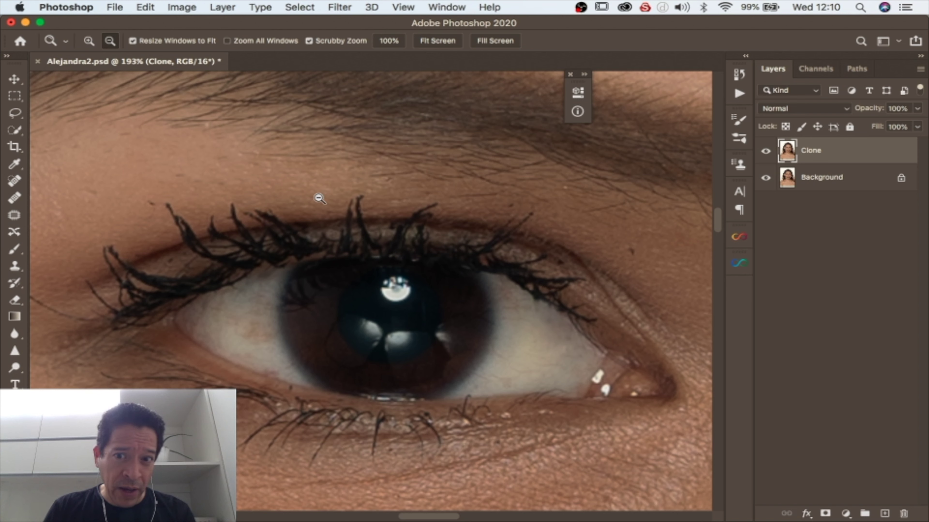
# - Zoom in on the outer eye corner and heal the stray lash tip above the lid
pyautogui.moveTo(625, 328); pyautogui.dragTo(643, 328)
pyautogui.scroll(1, 644, 328)
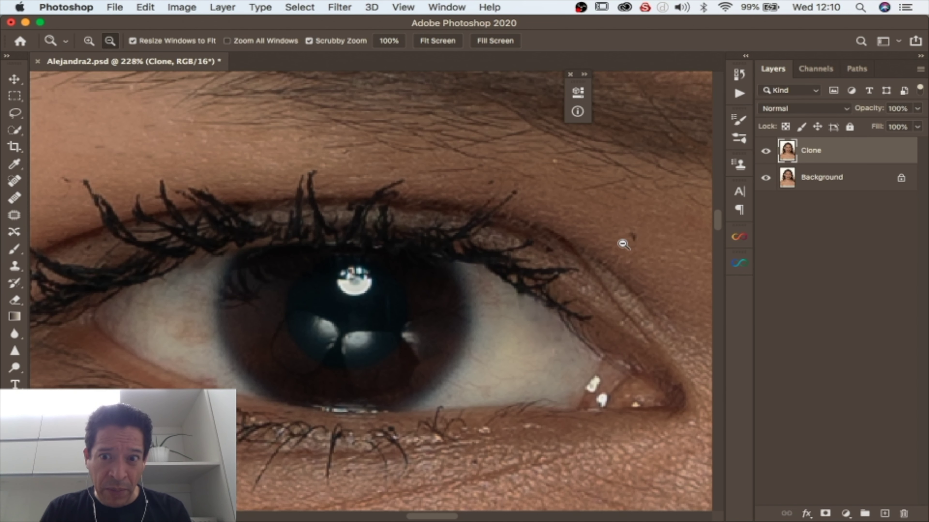
pyautogui.press('alt')
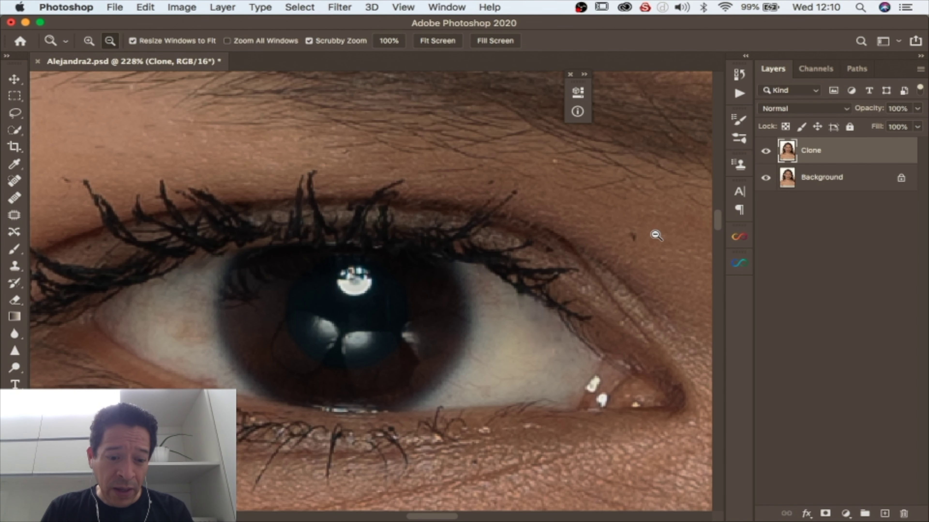
pyautogui.press('j')
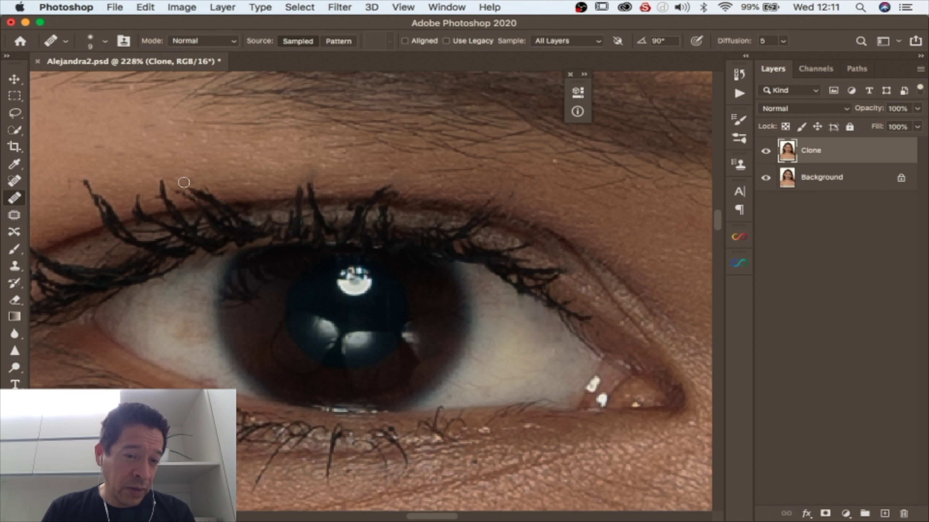
pyautogui.moveTo(163, 185); pyautogui.dragTo(163, 182)
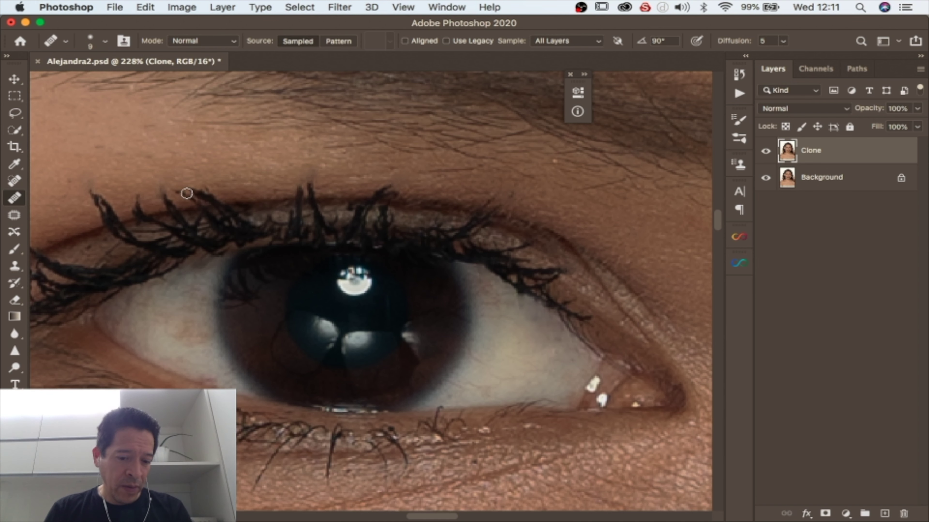
pyautogui.press('z')
pyautogui.moveTo(230, 201); pyautogui.dragTo(198, 205)
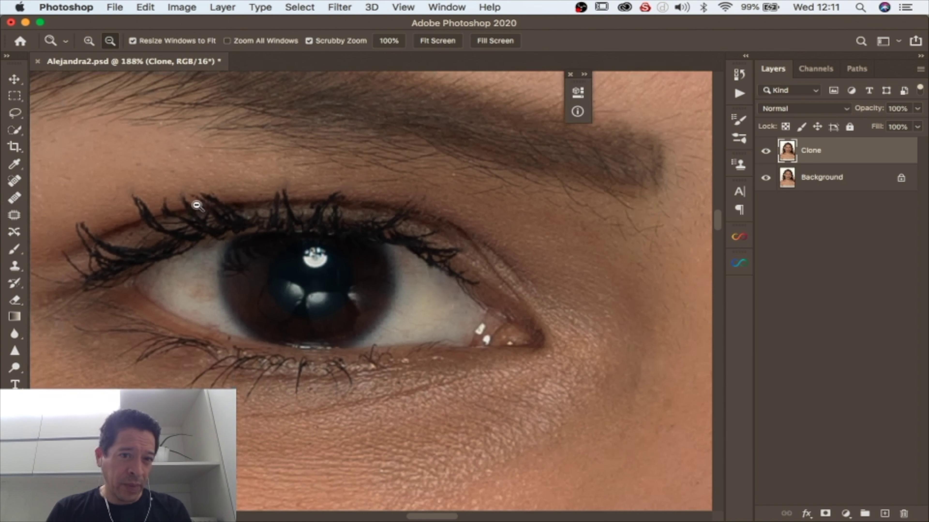
# - Toggle the Clone layer off and on to compare, then pan to the other eye for healing
pyautogui.click(766, 151)
pyautogui.click(766, 150)
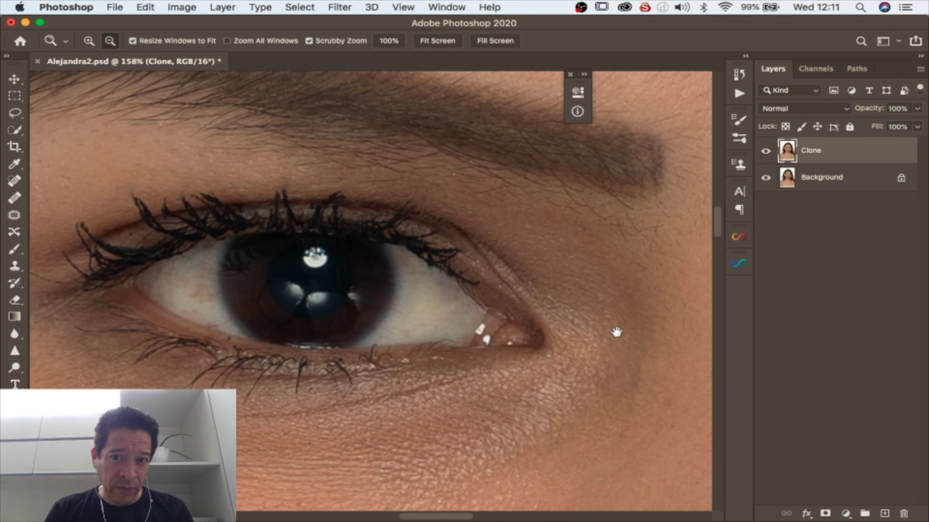
pyautogui.hscroll(10, 497, 303)
pyautogui.hscroll(15, 498, 302)
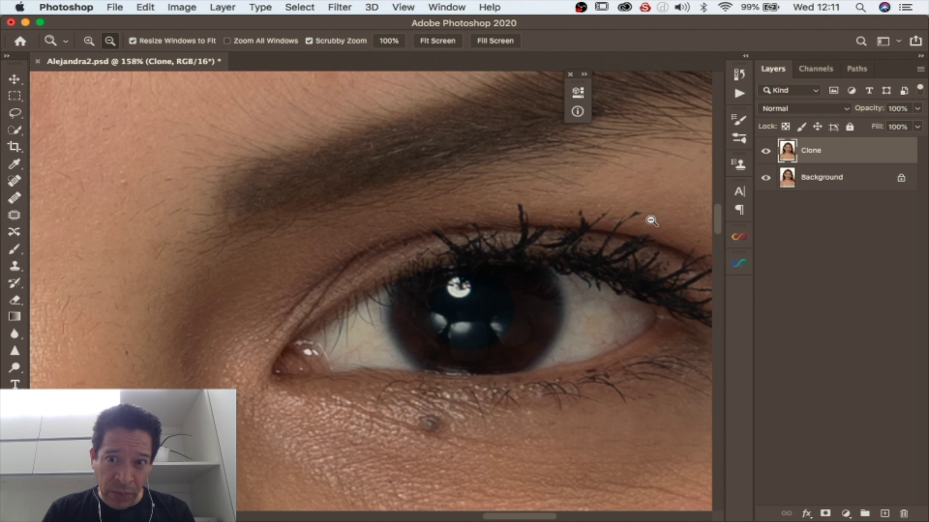
pyautogui.scroll(2, 655, 227)
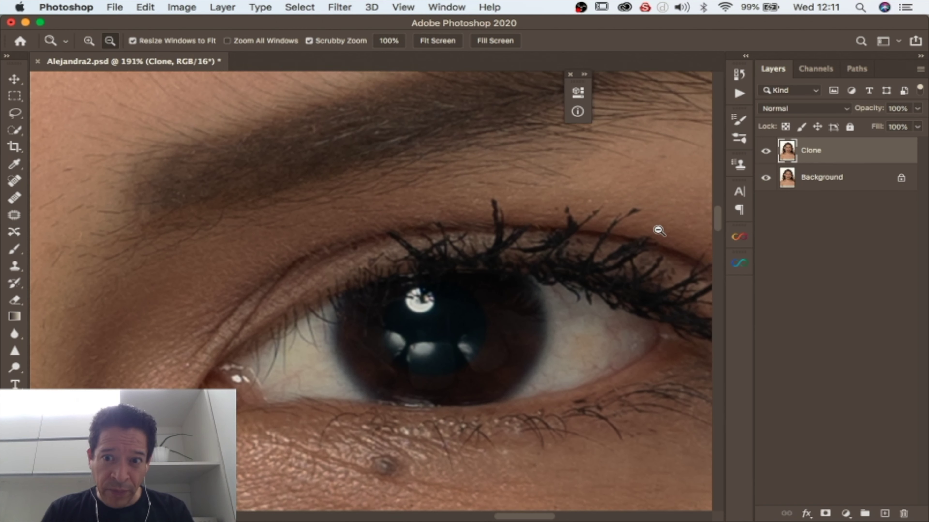
pyautogui.hscroll(5, 628, 269)
pyautogui.press('j')
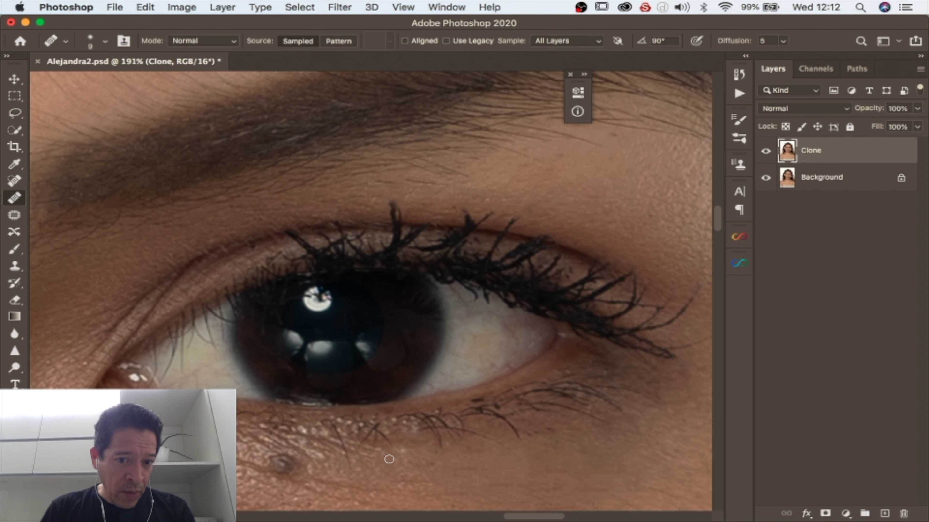
# - Paint over the mole below the eye with a 15 px Healing Brush, then enlarge it to 25
pyautogui.moveTo(382, 468); pyautogui.dragTo(413, 375)
pyautogui.moveTo(349, 389); pyautogui.dragTo(348, 354)
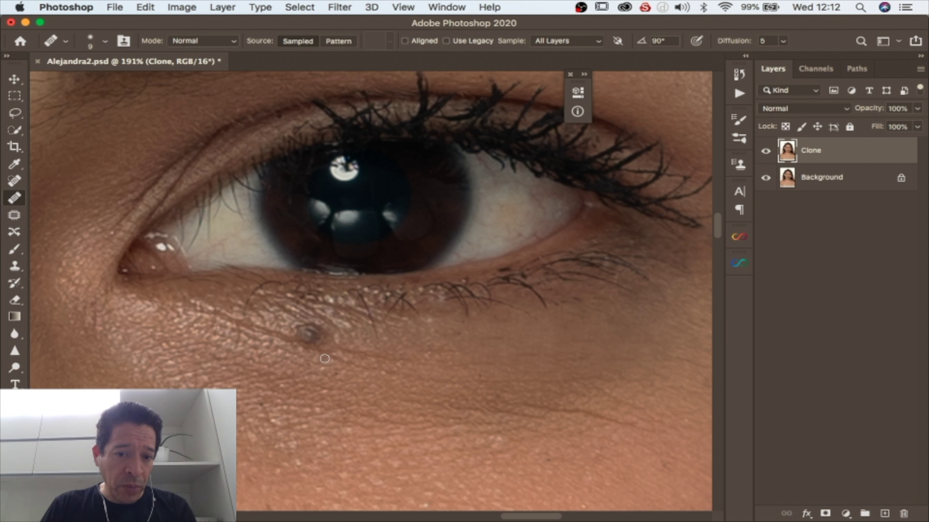
pyautogui.press(']')
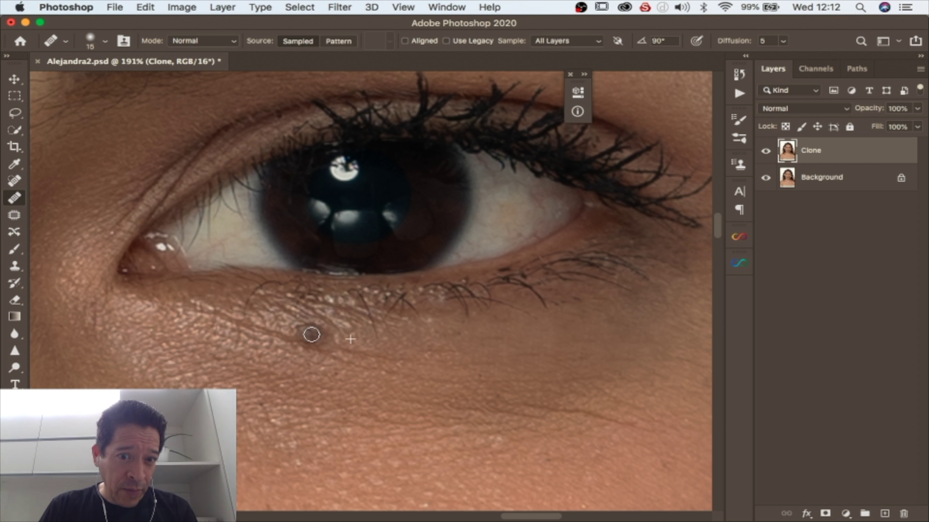
pyautogui.moveTo(306, 336); pyautogui.dragTo(315, 339)
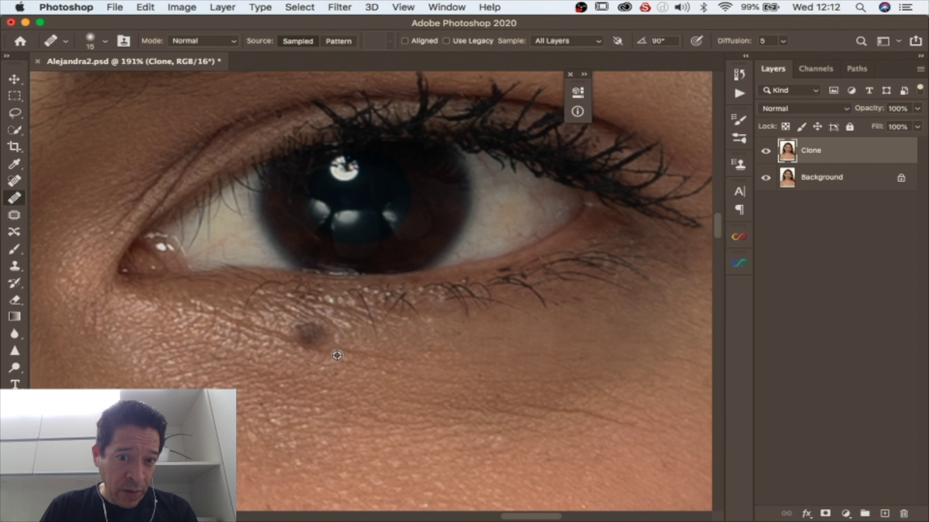
pyautogui.press(']')
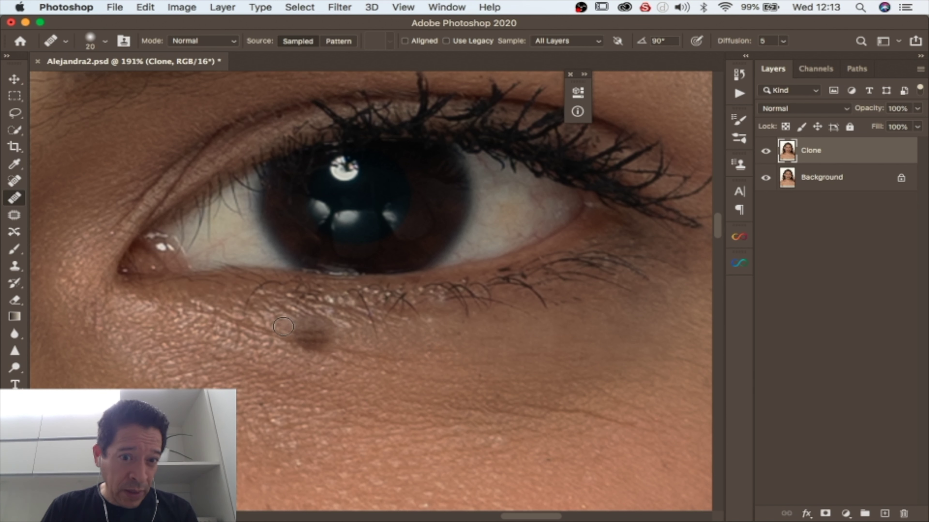
pyautogui.press(']')
# - Undo the mole edits, then heal the dark mole under the eye again
pyautogui.press('z')
pyautogui.scroll(-5, 439, 381)
pyautogui.scroll(4, 423, 381)
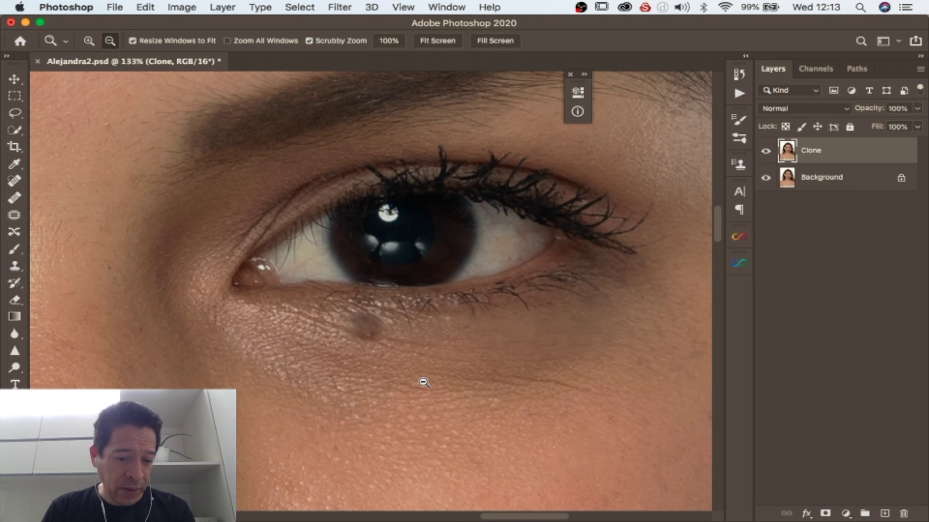
pyautogui.press('super+z')
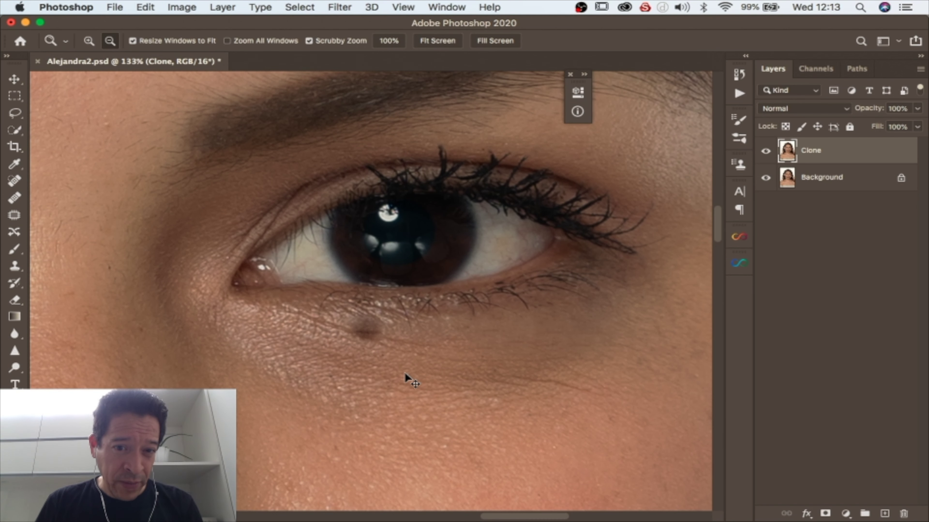
pyautogui.press('super+z')
pyautogui.press('super+z')
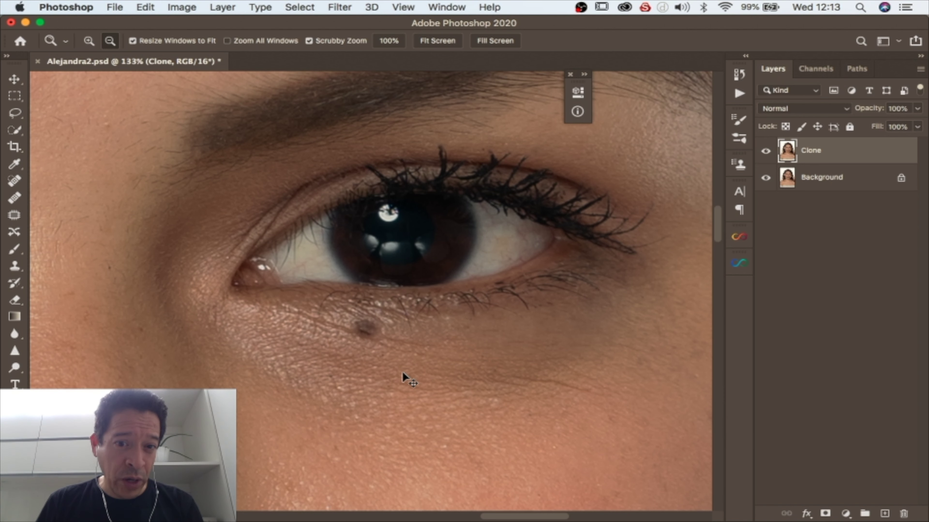
pyautogui.scroll(2, 401, 372)
pyautogui.press('j')
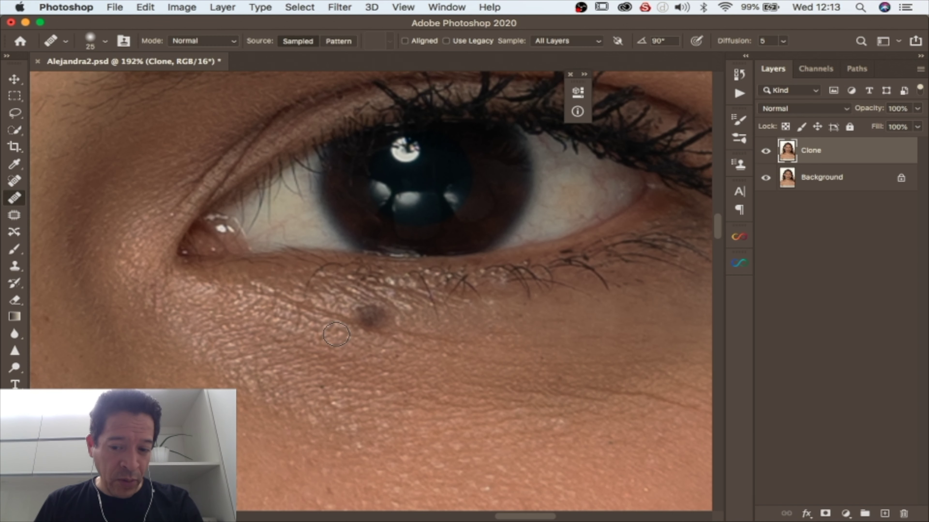
pyautogui.click(370, 317)
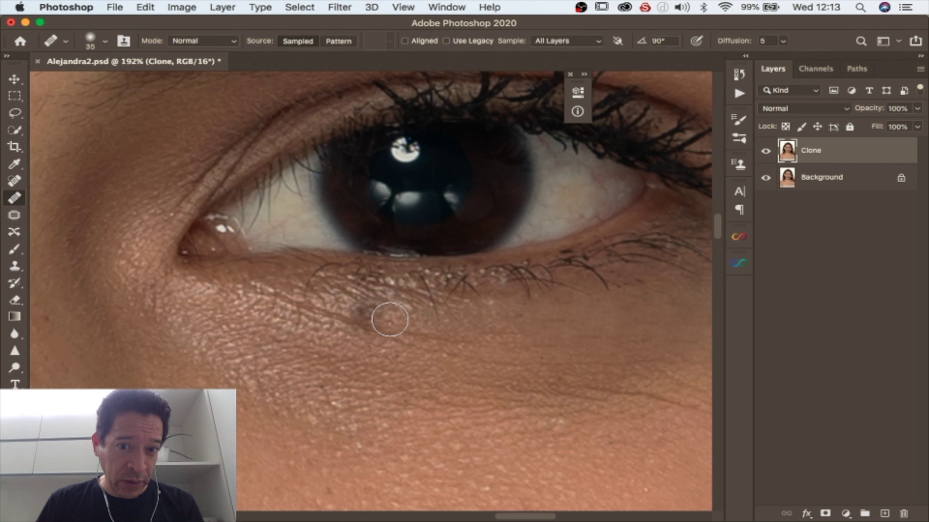
pyautogui.press('z')
pyautogui.scroll(-6, 543, 369)
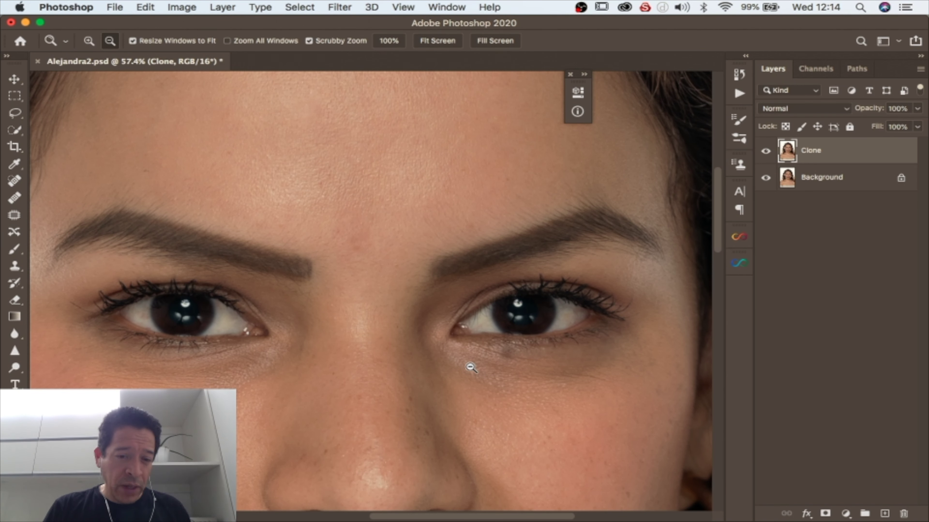
pyautogui.scroll(-2, 362, 292)
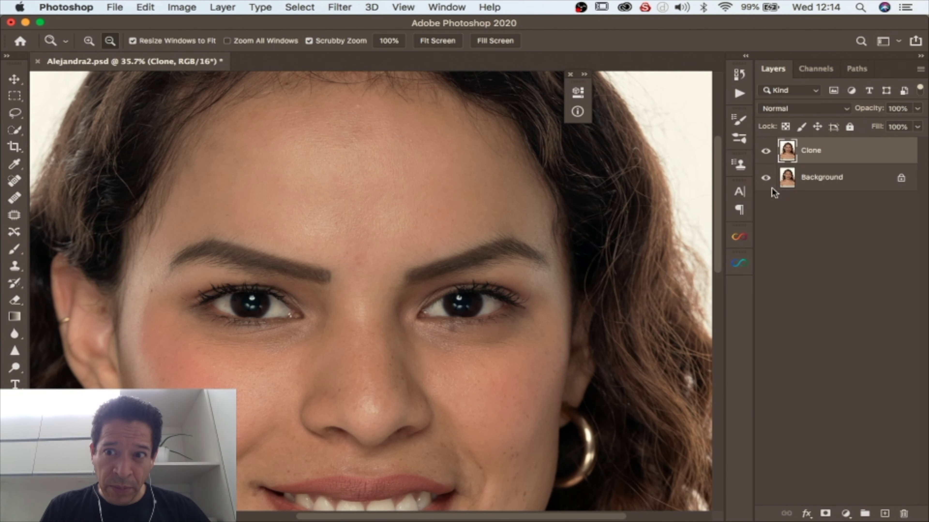
pyautogui.moveTo(926, 2)
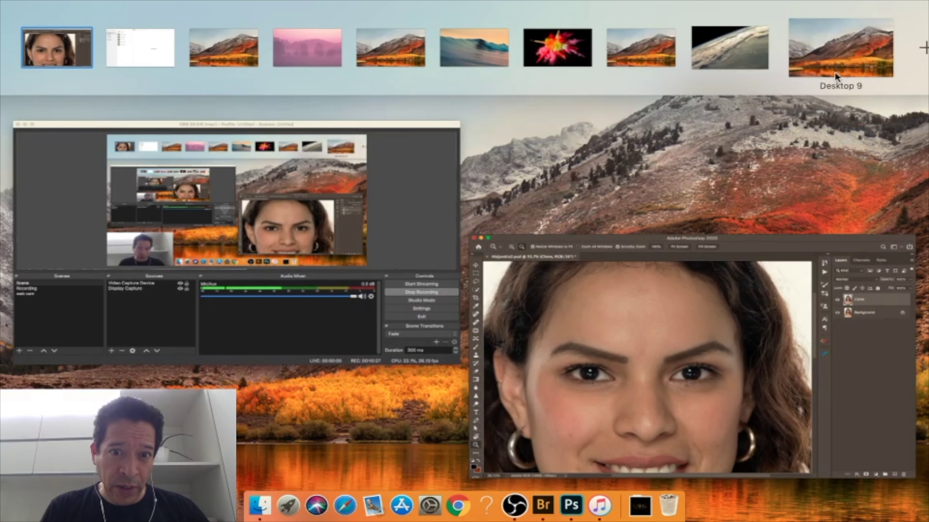
pyautogui.click(766, 154)
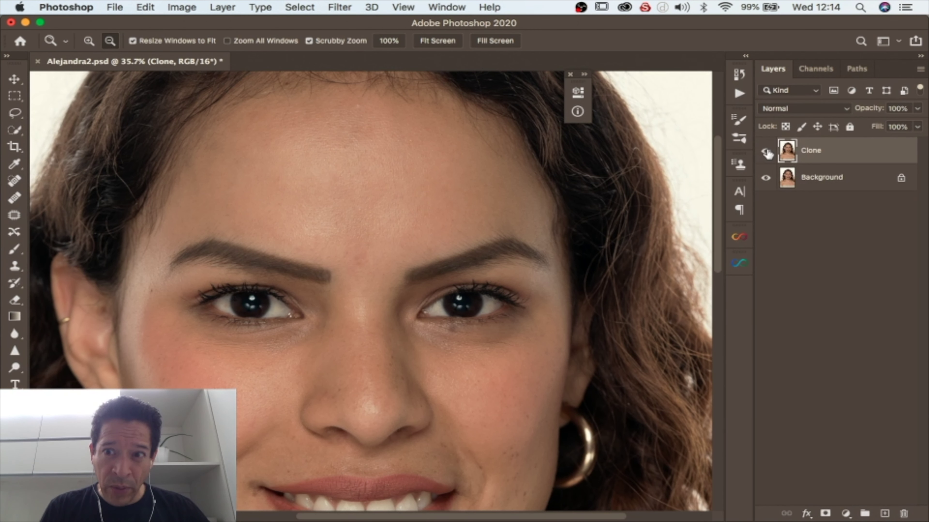
pyautogui.click(766, 152)
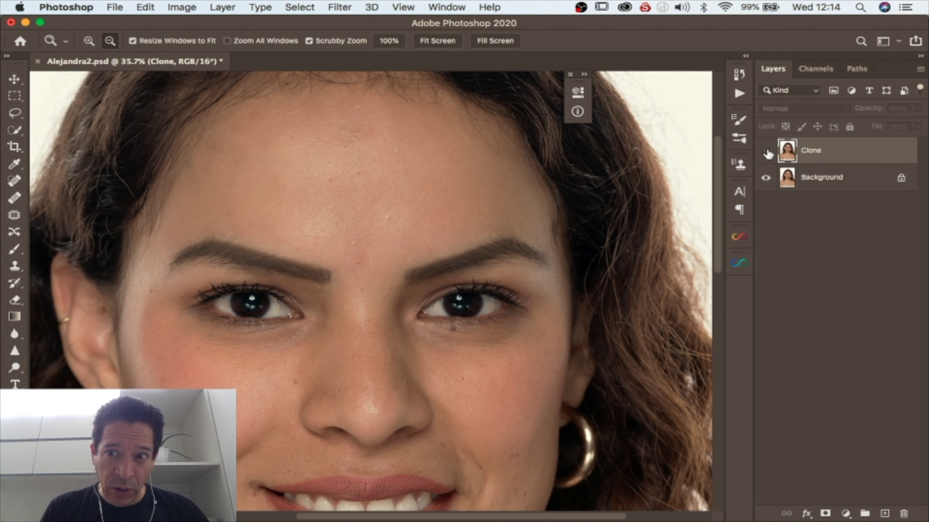
pyautogui.click(766, 153)
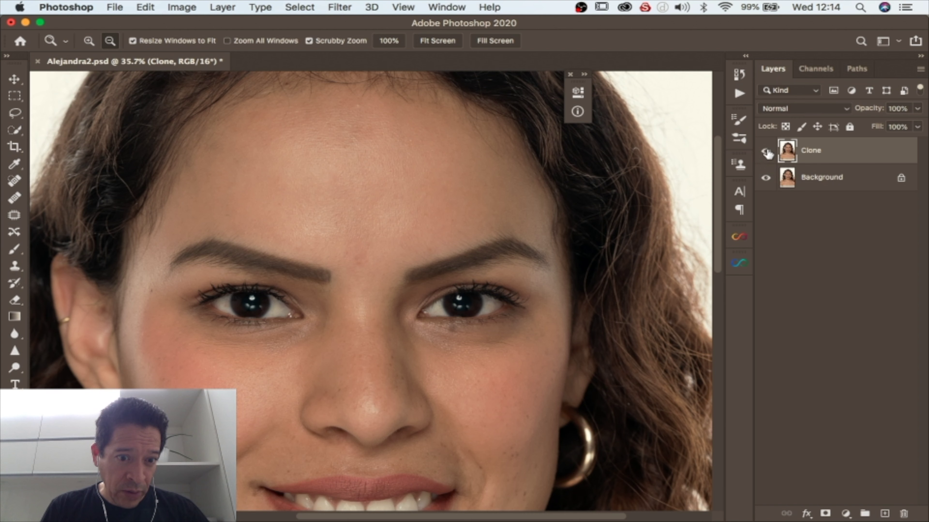
pyautogui.moveTo(335, 221); pyautogui.dragTo(375, 220)
# - Zoom in on the nose and mouth and pan across them with the healing brush
pyautogui.scroll(-10, 172, 317)
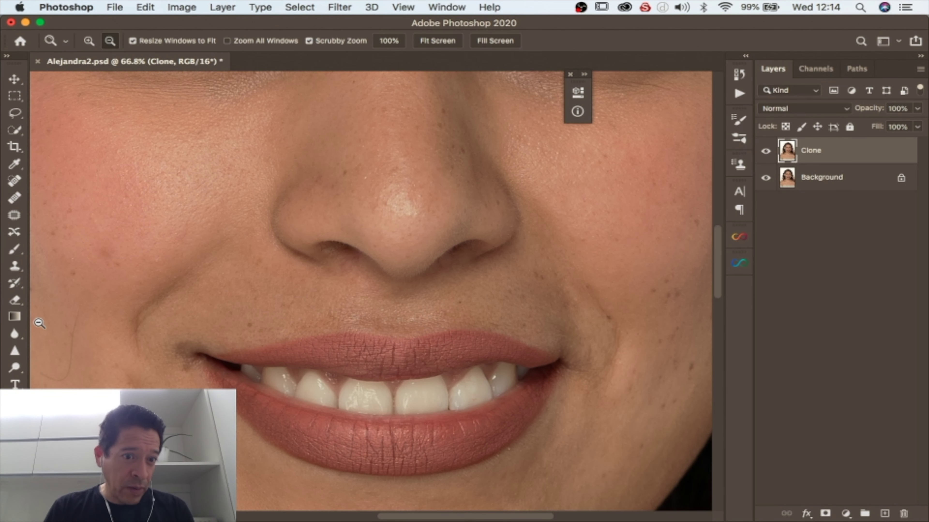
pyautogui.moveTo(54, 322); pyautogui.dragTo(63, 322)
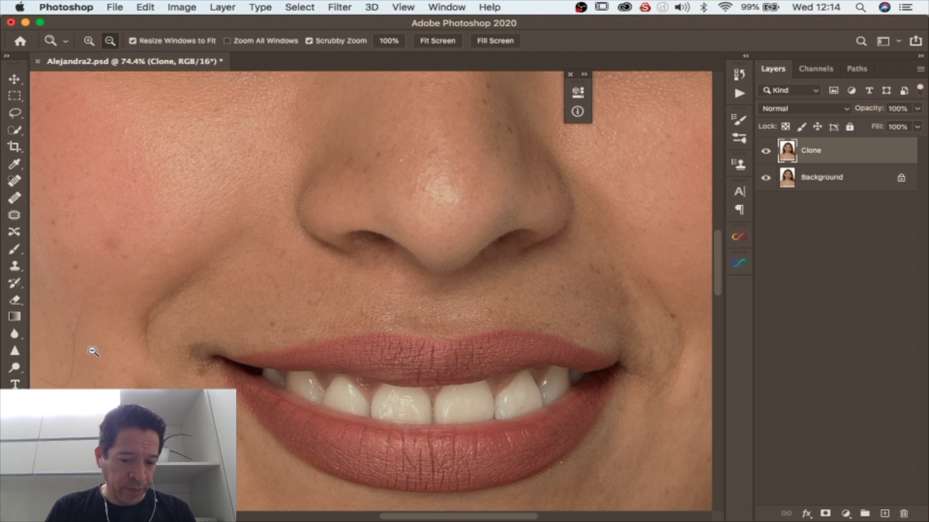
pyautogui.press('j')
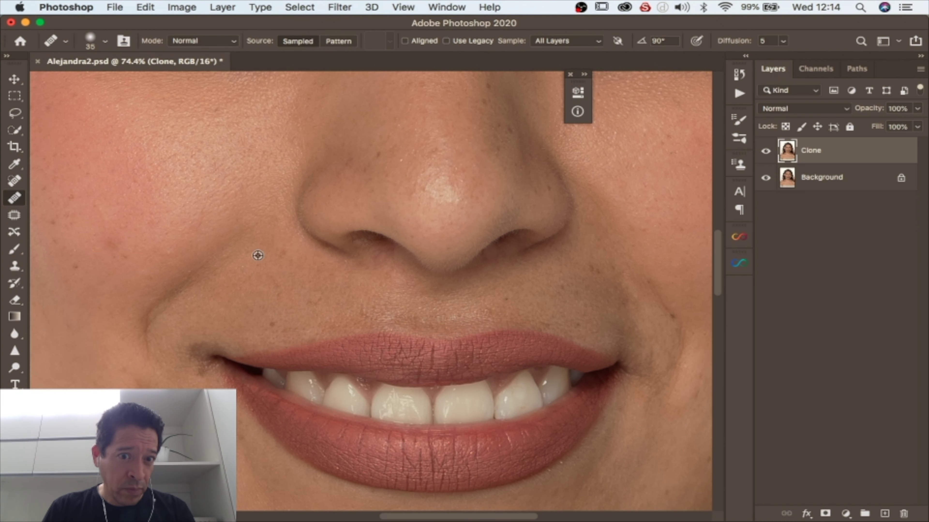
pyautogui.scroll(10, 107, 243)
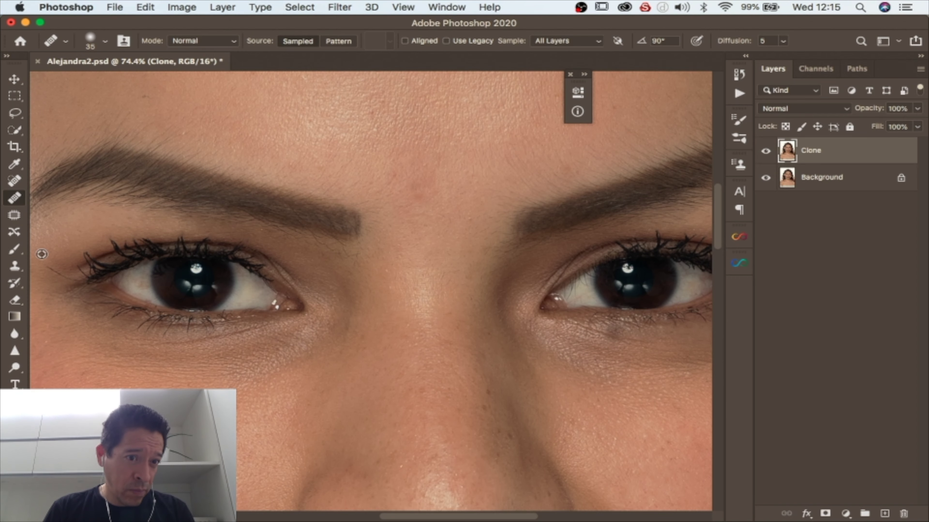
pyautogui.hscroll(-5, 134, 300)
pyautogui.scroll(2, 134, 300)
pyautogui.scroll(-3, 589, 251)
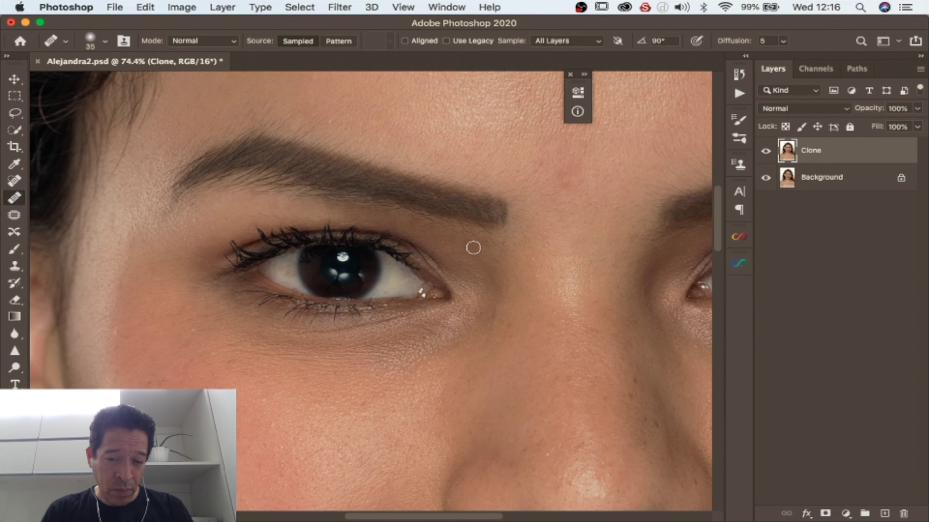
pyautogui.scroll(-10, 516, 341)
pyautogui.scroll(2, 498, 263)
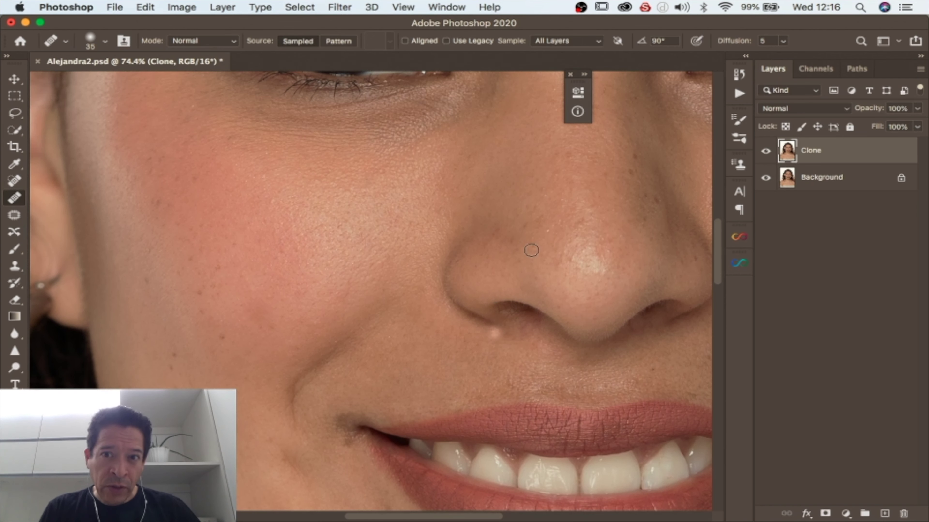
pyautogui.hotkey('ctrl', 'Up')
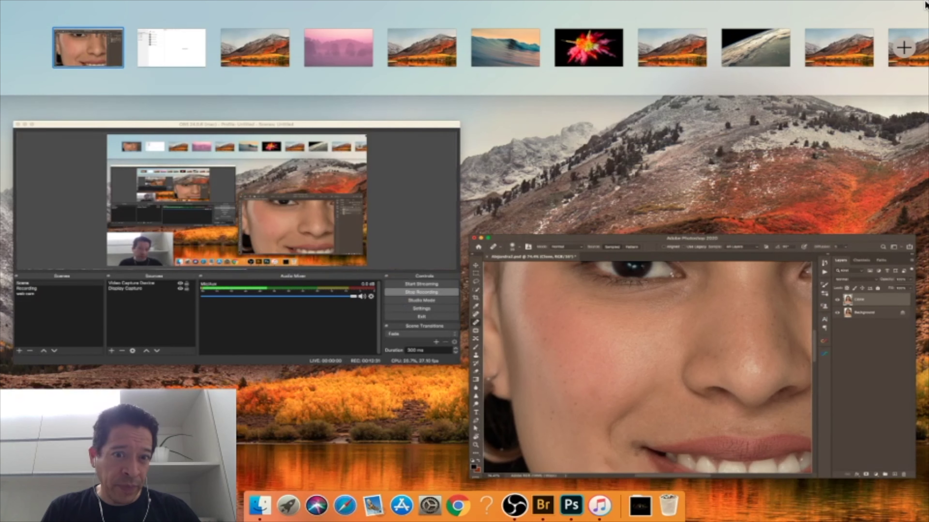
# - Heal the small bright spot on the cheek beside the nose
pyautogui.click(576, 343)
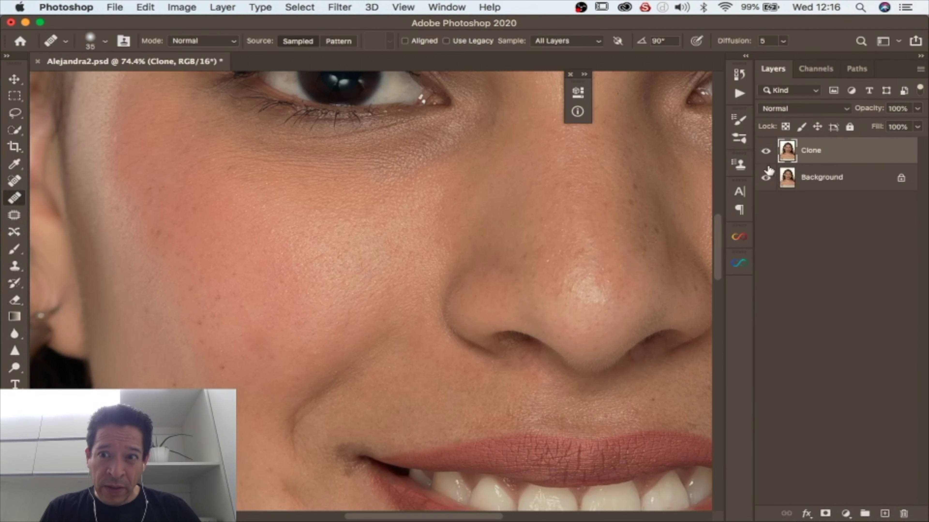
pyautogui.scroll(2, 695, 194)
pyautogui.click(766, 153)
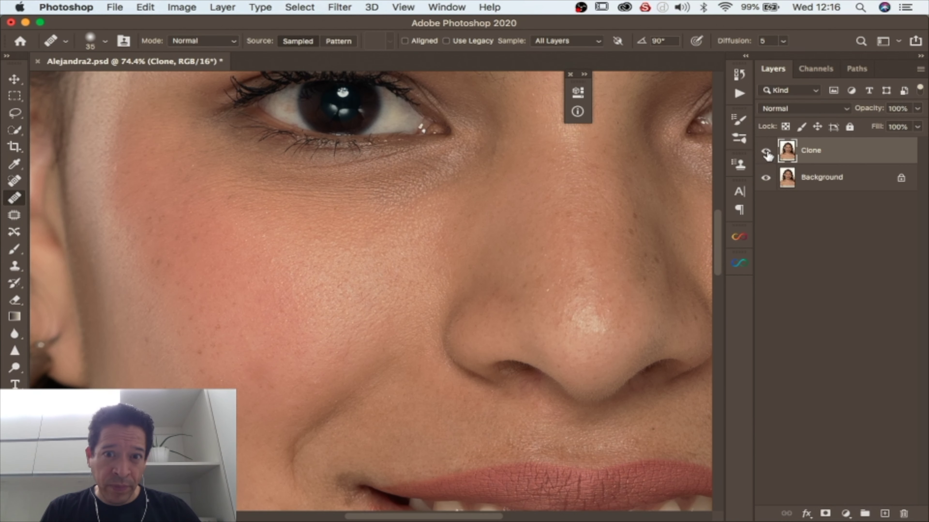
# - Toggle the Clone layer off and on several times to compare, leaving it visible
pyautogui.click(765, 154)
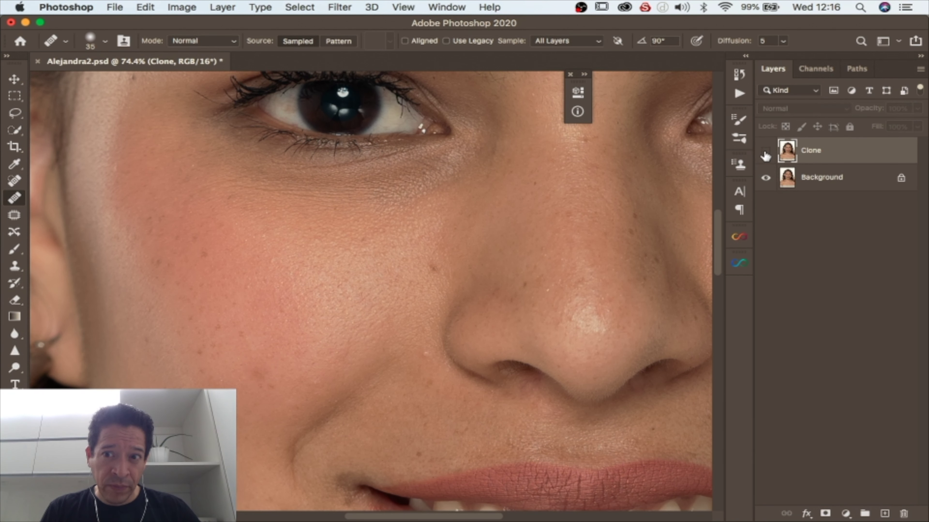
pyautogui.click(765, 154)
pyautogui.scroll(5, 617, 197)
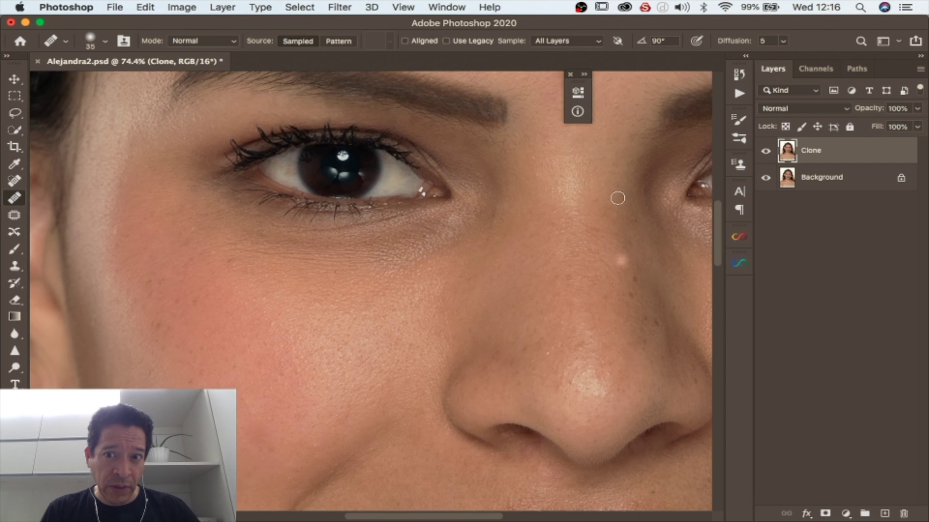
pyautogui.scroll(2, 661, 200)
pyautogui.click(765, 154)
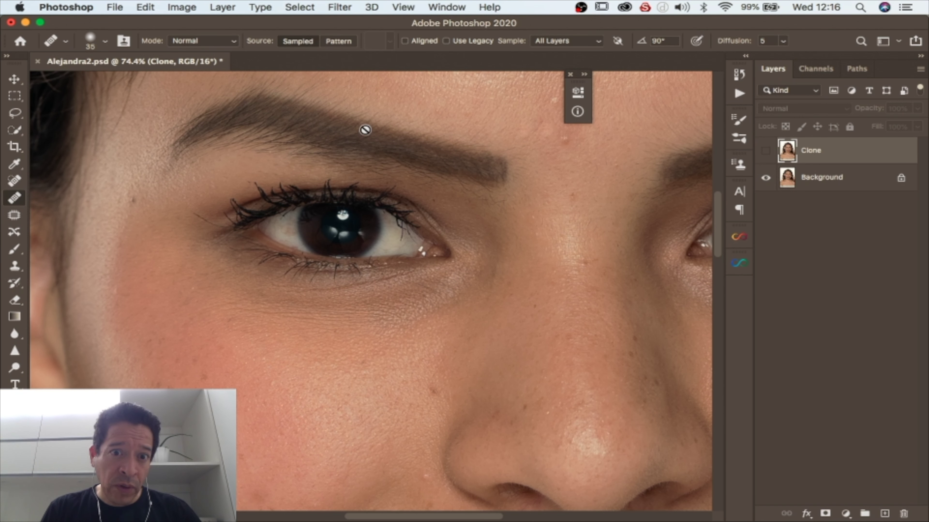
pyautogui.click(766, 153)
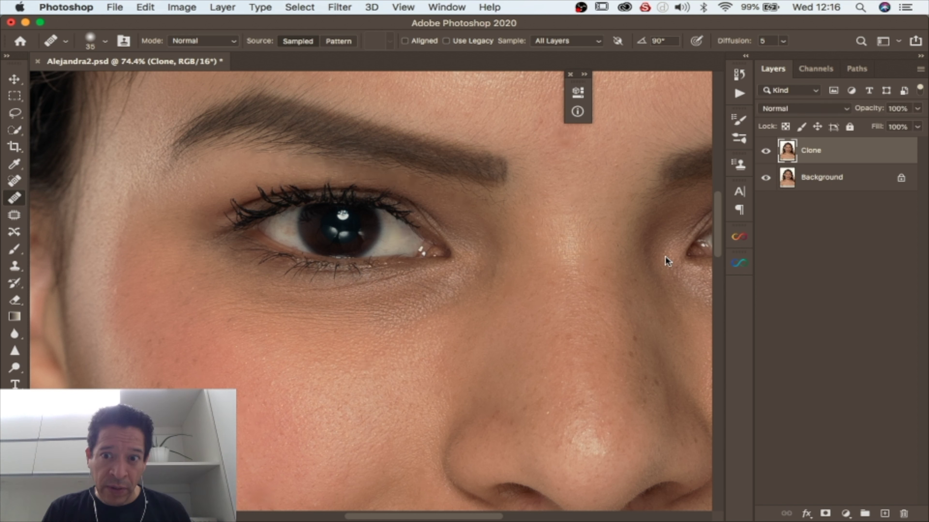
pyautogui.click(765, 151)
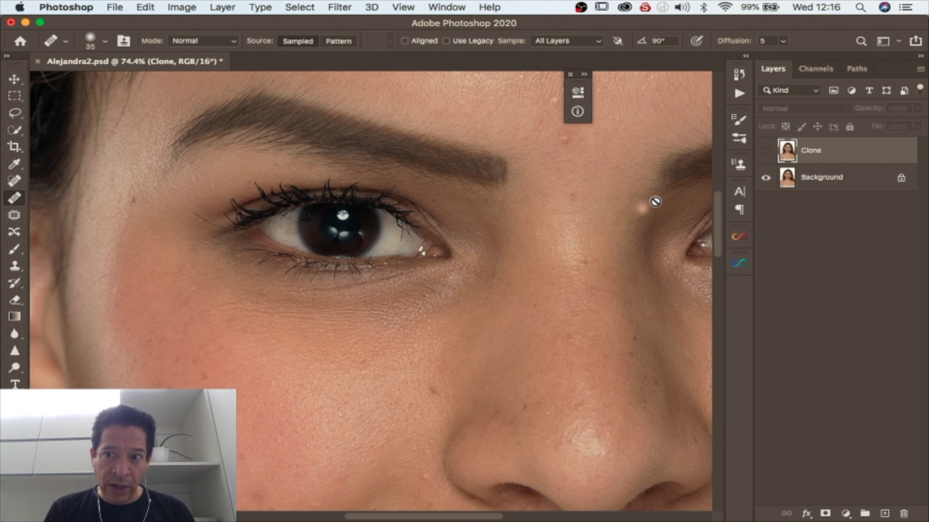
pyautogui.click(765, 152)
pyautogui.moveTo(595, 273)
pyautogui.mouseDown()
pyautogui.moveTo(441, 270)
pyautogui.moveTo(360, 285)
pyautogui.moveTo(228, 266)
pyautogui.moveTo(400, 276)
pyautogui.moveTo(421, 295)
pyautogui.mouseUp()
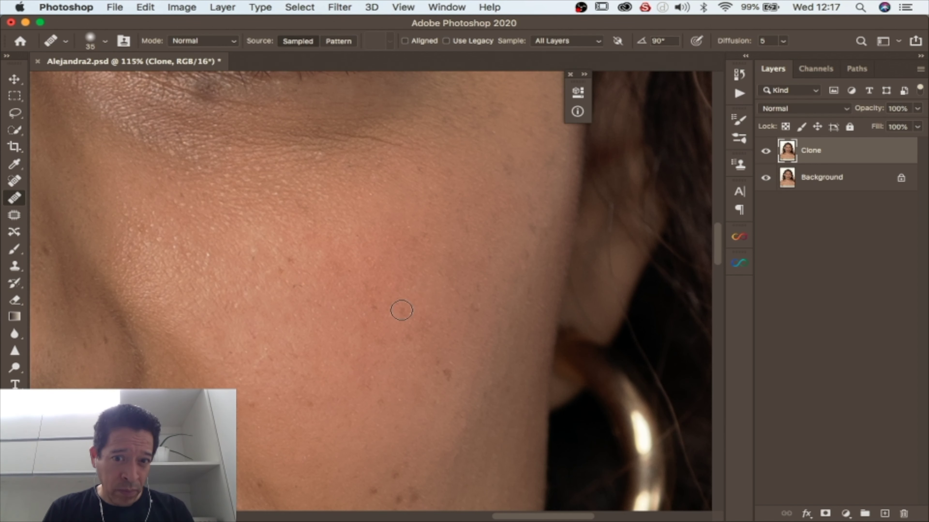
# - Zoom to about 98% on the cheek and work across the cheeks, jaw and forehead
pyautogui.scroll(-10, 421, 270)
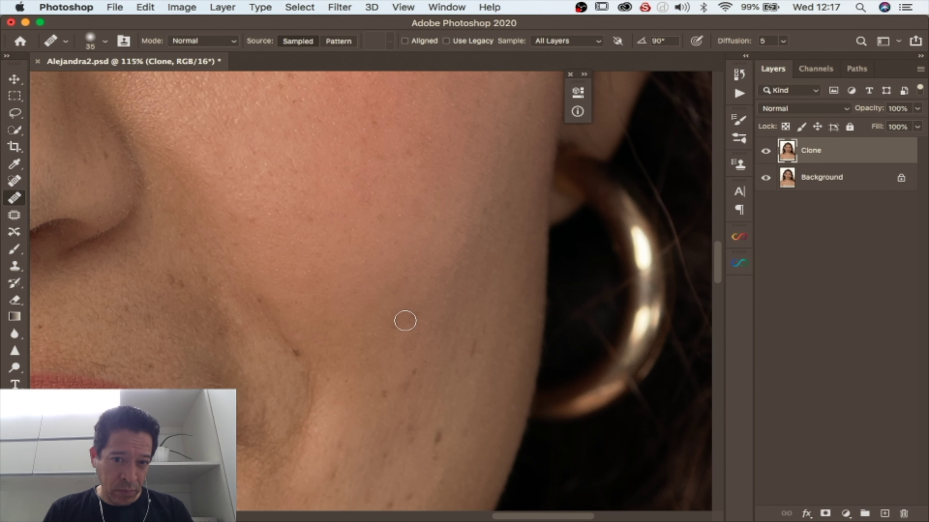
pyautogui.scroll(-3, 473, 284)
pyautogui.scroll(-3, 472, 284)
pyautogui.scroll(-2, 435, 319)
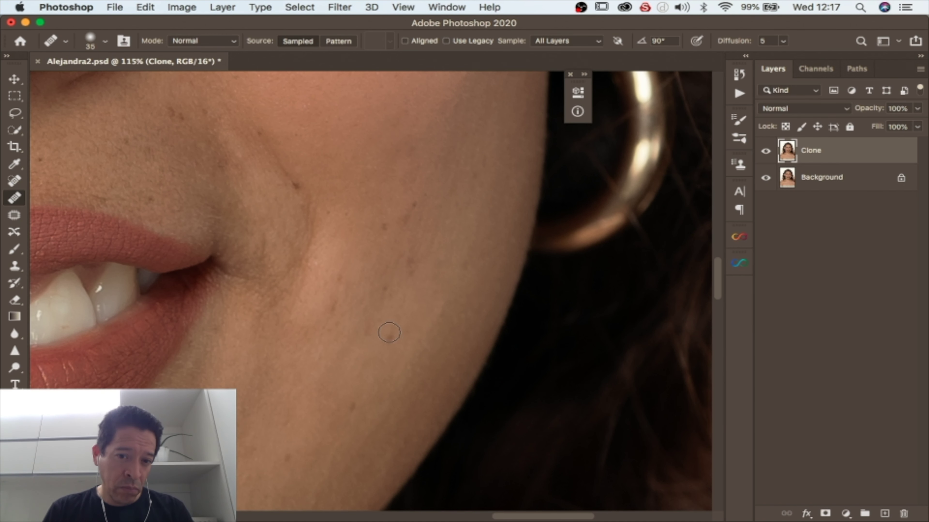
pyautogui.scroll(4, 329, 263)
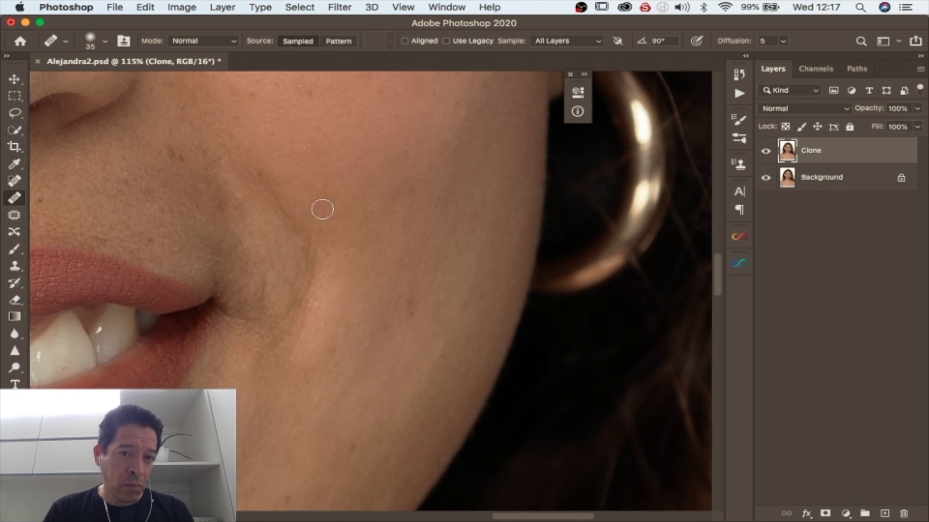
pyautogui.scroll(-6, 346, 301)
pyautogui.scroll(8, 416, 245)
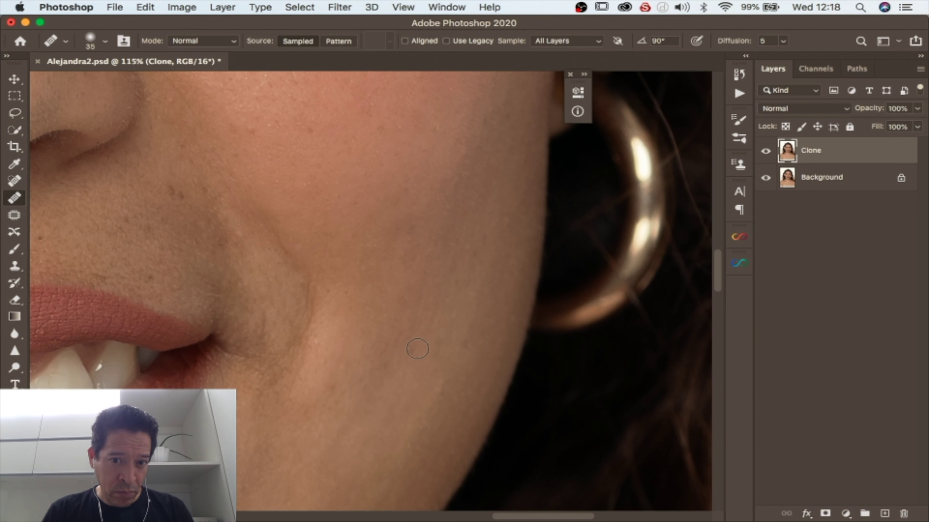
pyautogui.scroll(3, 347, 344)
pyautogui.press('z')
pyautogui.click(369, 238)
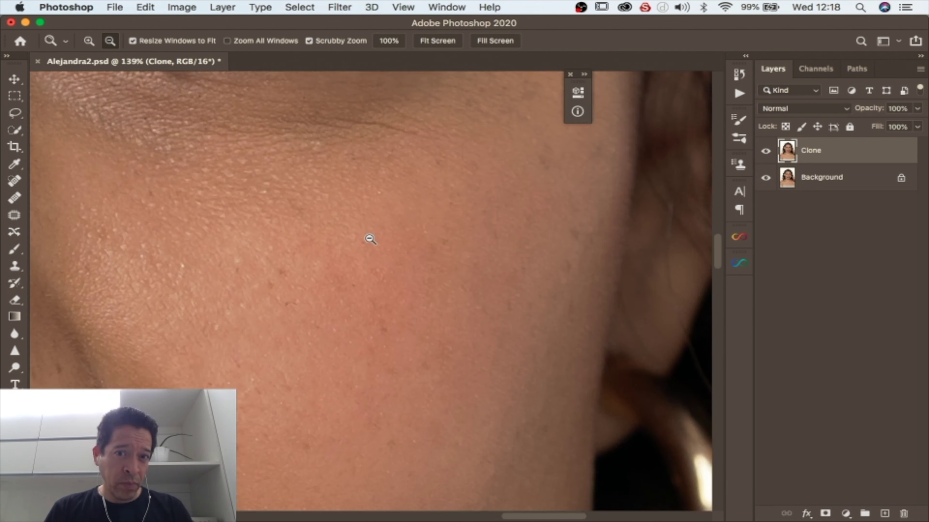
pyautogui.moveTo(369, 238); pyautogui.dragTo(266, 251)
pyautogui.press('j')
pyautogui.scroll(-8, 264, 285)
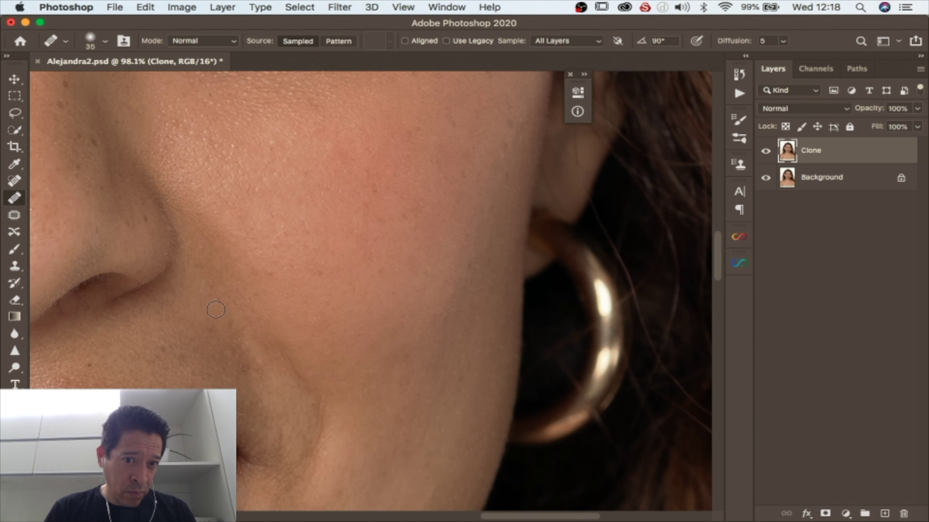
pyautogui.scroll(-1, 157, 336)
pyautogui.hscroll(-10, 86, 332)
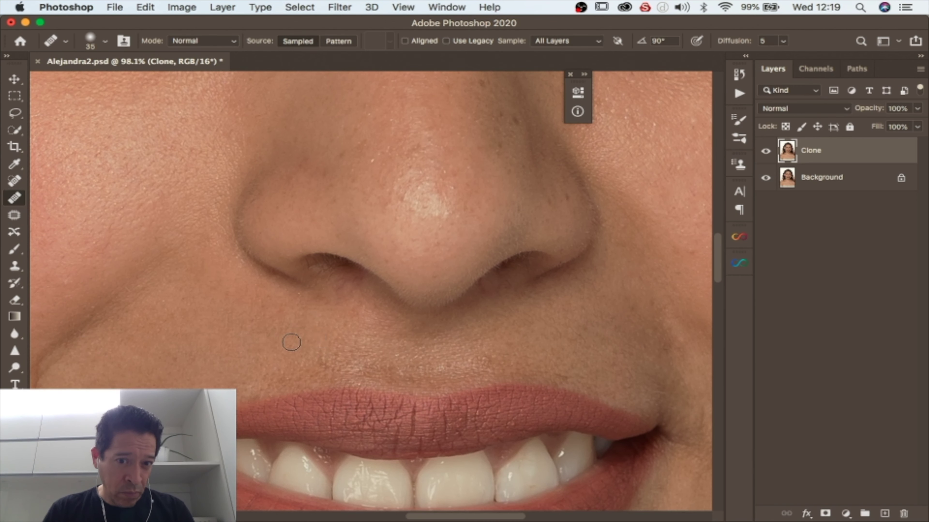
pyautogui.scroll(6, 290, 342)
pyautogui.scroll(-6, 205, 311)
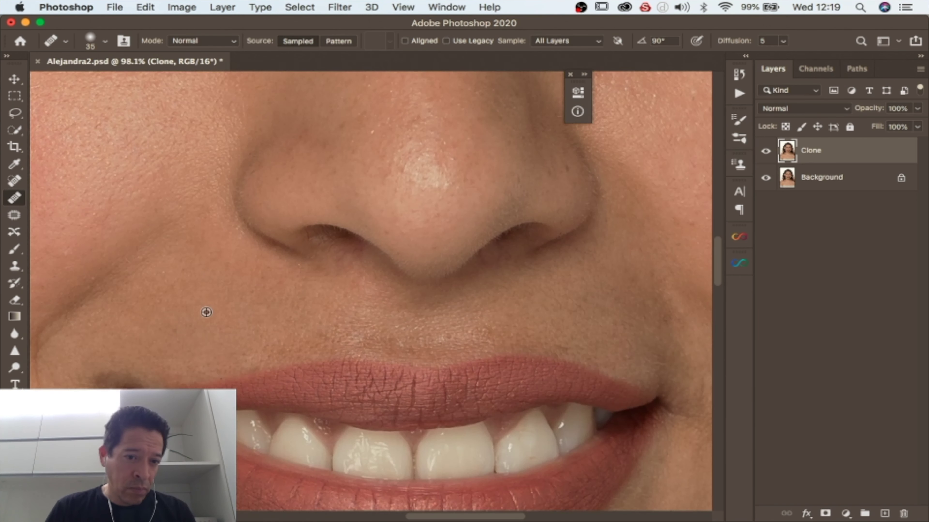
pyautogui.hscroll(-5, 182, 295)
pyautogui.scroll(3, 150, 294)
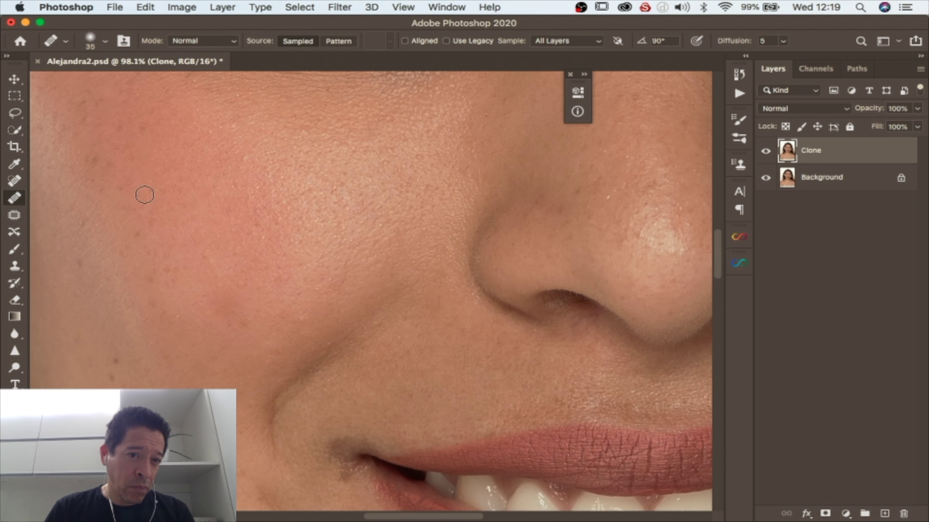
pyautogui.scroll(2, 258, 317)
pyautogui.scroll(5, 120, 271)
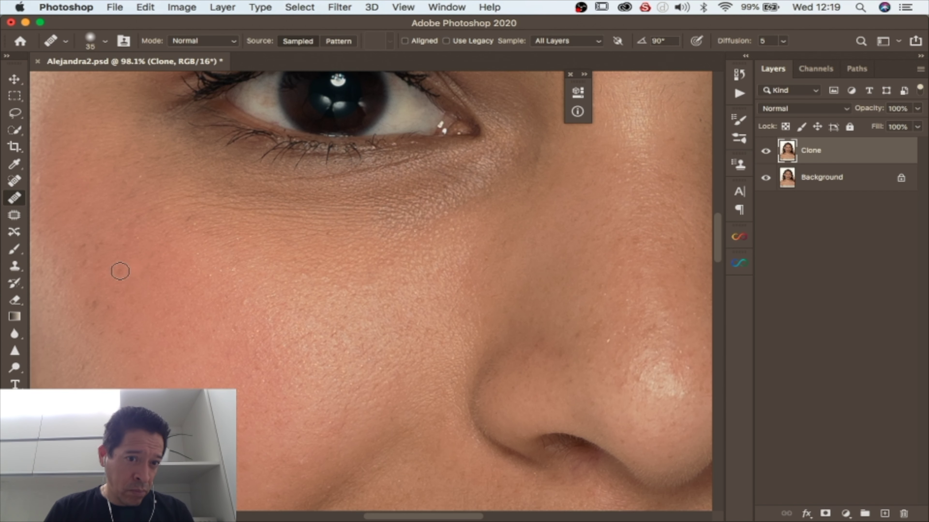
pyautogui.scroll(20, 161, 308)
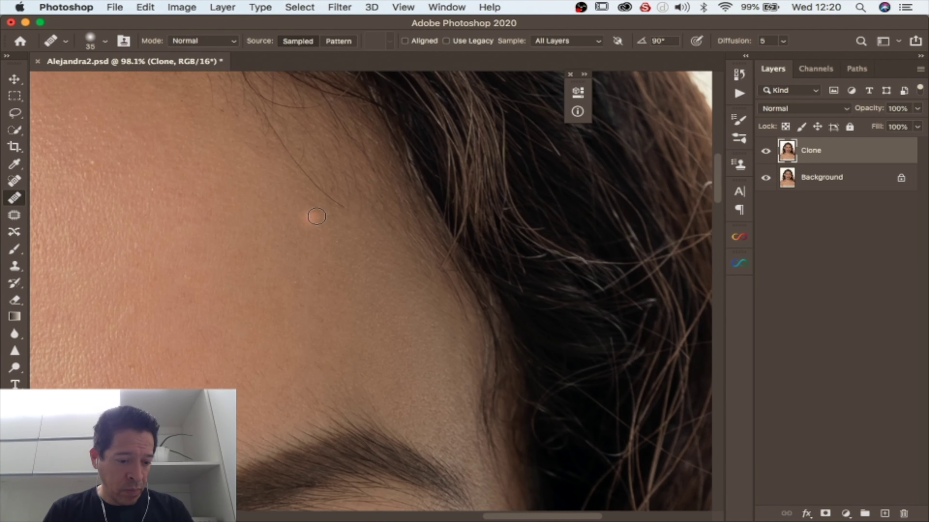
# - Reduce the healing brush from 35 to 21 px, continue down the face, then zoom out
pyautogui.rightClick(347, 211)
pyautogui.moveTo(382, 237); pyautogui.dragTo(380, 237)
pyautogui.press('Return')
pyautogui.scroll(-5, 219, 165)
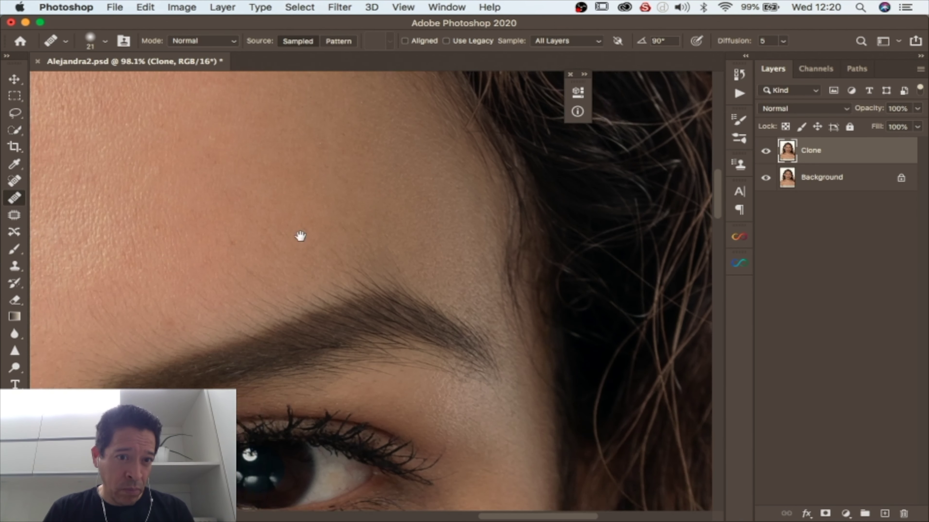
pyautogui.scroll(-5, 348, 326)
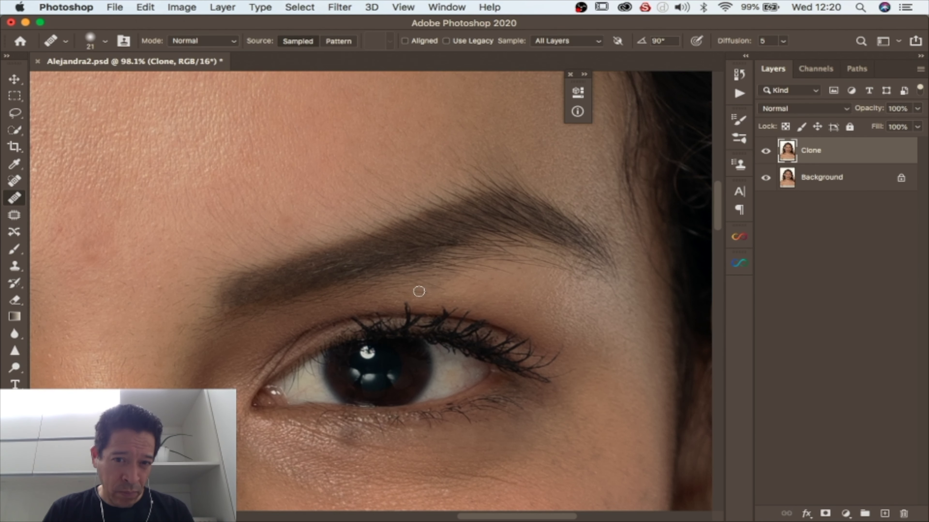
pyautogui.scroll(-3, 471, 274)
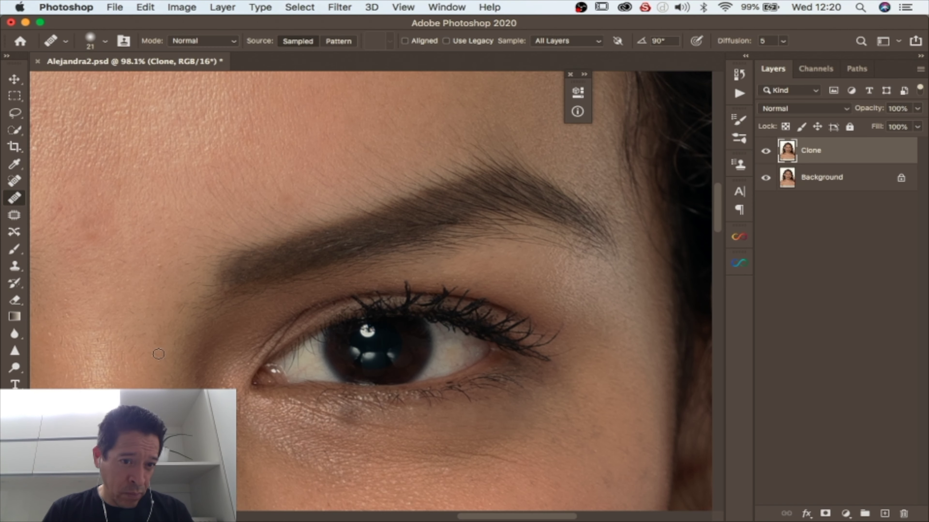
pyautogui.scroll(-3, 265, 207)
pyautogui.hscroll(-3, 265, 207)
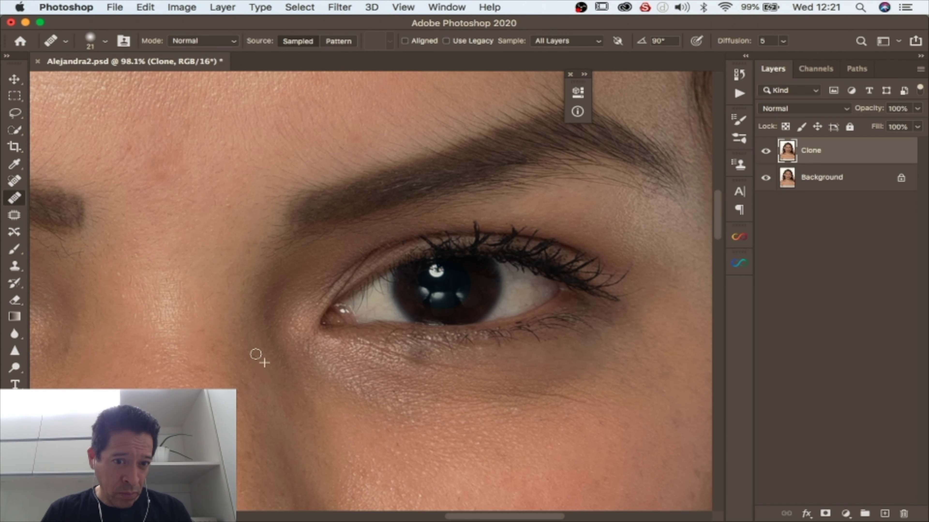
pyautogui.scroll(-5, 271, 390)
pyautogui.hotkey('ctrl', 'Up')
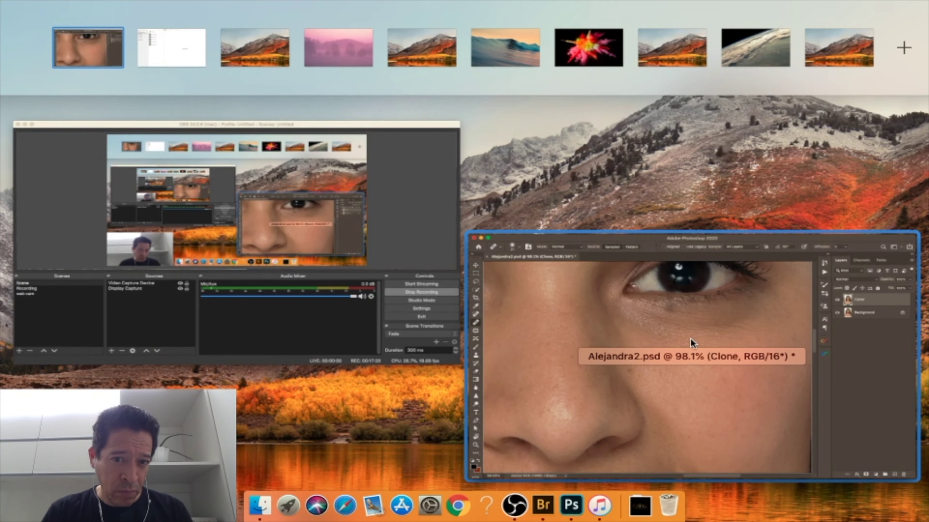
pyautogui.hotkey('ctrl', 'Up')
pyautogui.scroll(-2, 489, 376)
pyautogui.scroll(-2, 549, 329)
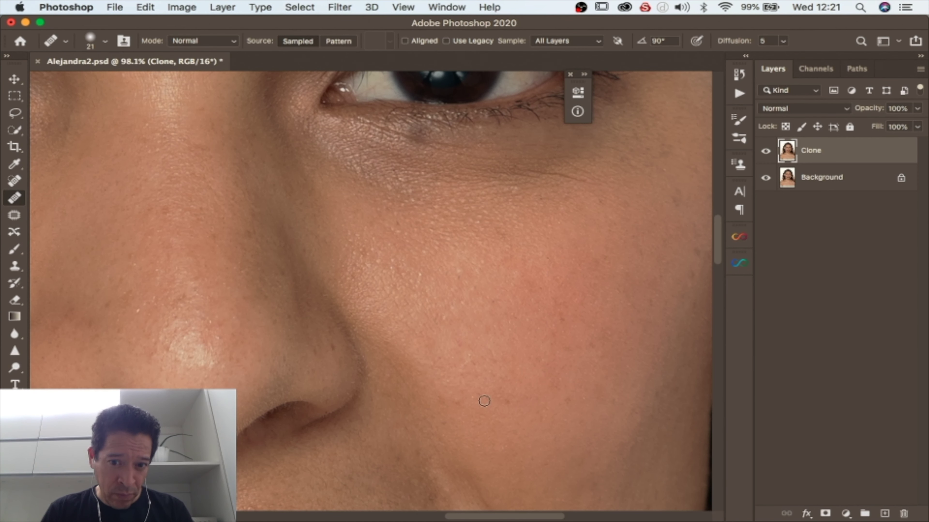
pyautogui.press('z')
pyautogui.moveTo(530, 289)
pyautogui.mouseDown()
pyautogui.moveTo(384, 191)
pyautogui.moveTo(383, 201)
pyautogui.mouseUp()
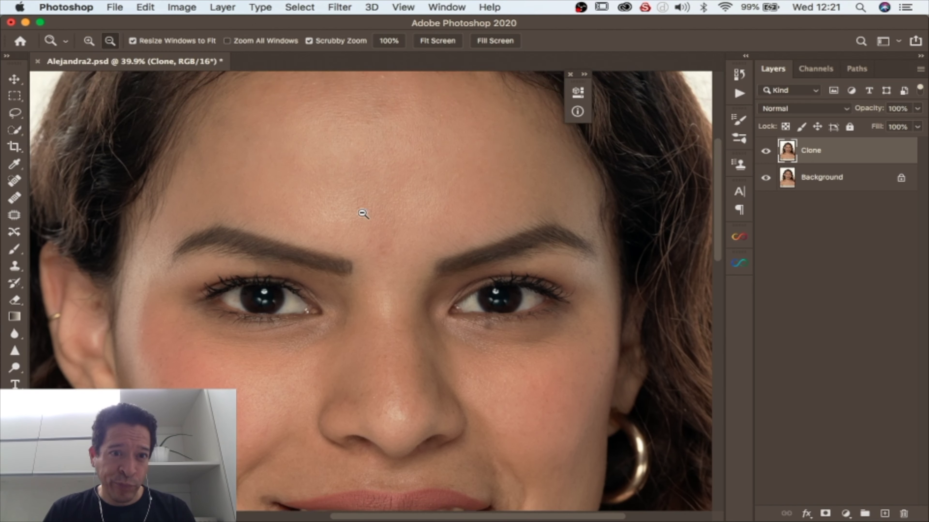
# - Zoom in on the cheek and heal the crease beside the mouth with two healing strokes
pyautogui.scroll(-3, 383, 201)
pyautogui.moveTo(227, 388); pyautogui.dragTo(238, 388)
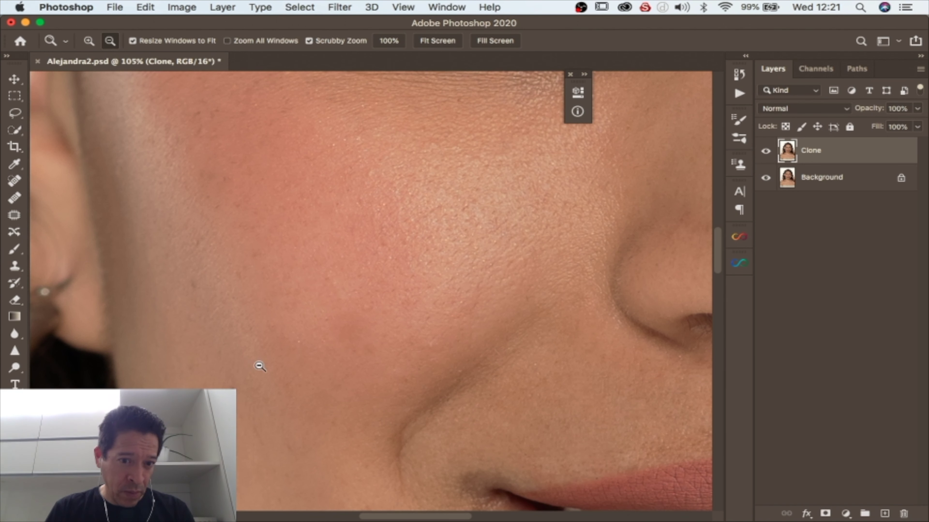
pyautogui.press('j')
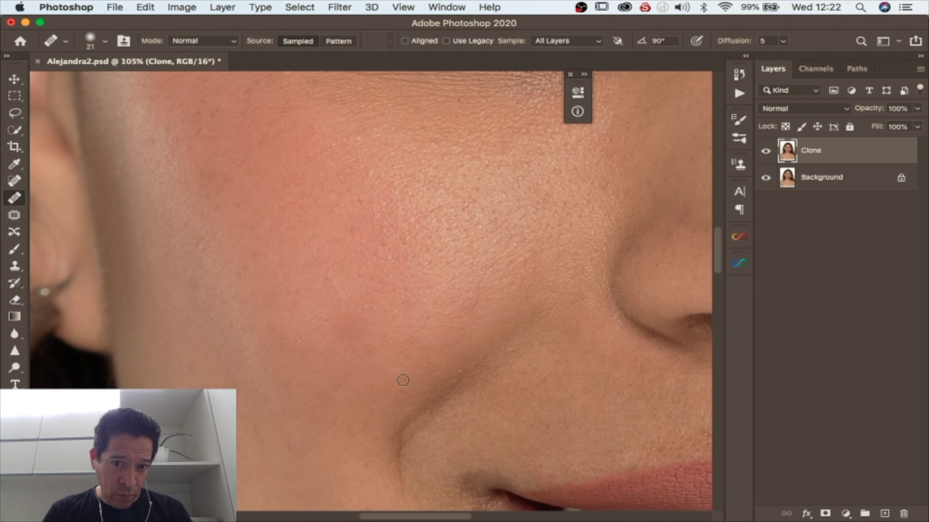
pyautogui.scroll(-5, 447, 307)
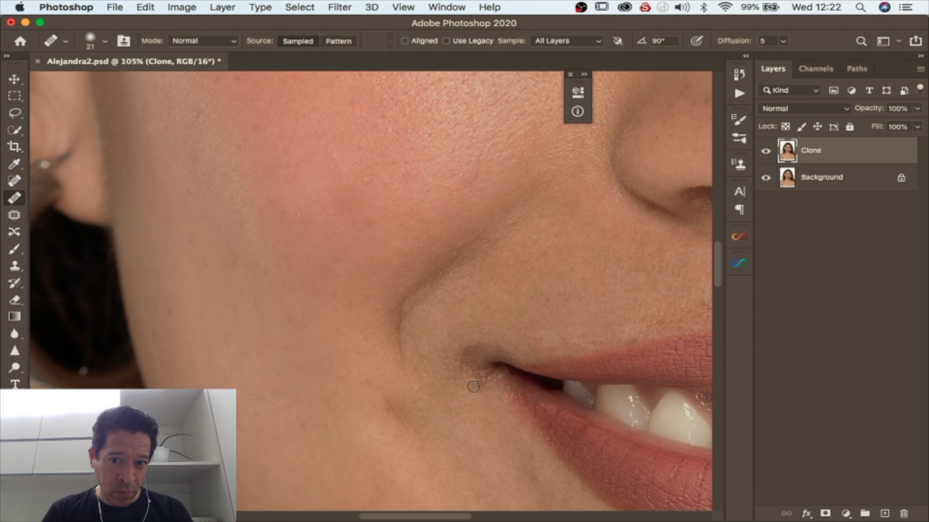
pyautogui.scroll(-2, 446, 434)
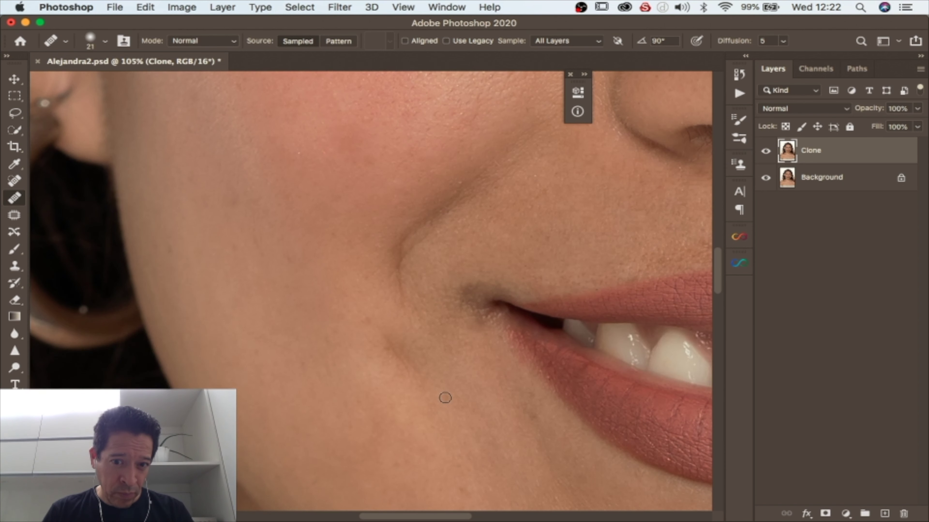
pyautogui.click(389, 342)
pyautogui.click(412, 358)
pyautogui.press('z')
pyautogui.moveTo(396, 372); pyautogui.dragTo(329, 373)
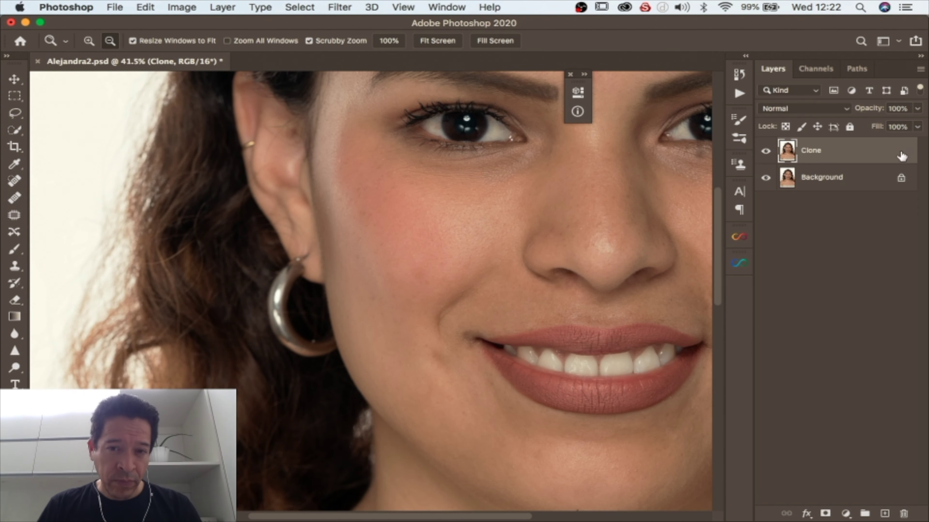
# - Bring Photoshop back, fit the portrait on screen, then zoom to about 159% under the right eye
pyautogui.hotkey('ctrl', 'Up')
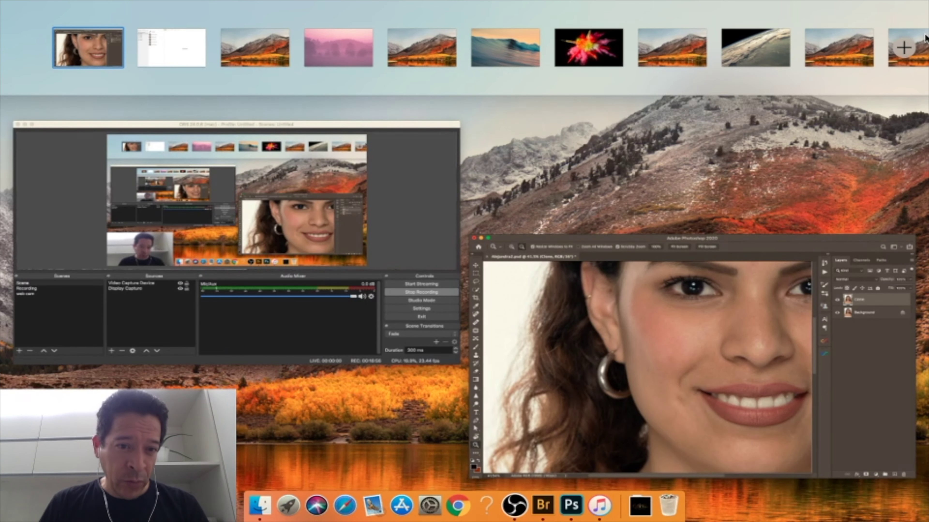
pyautogui.click(629, 345)
pyautogui.scroll(5, 642, 339)
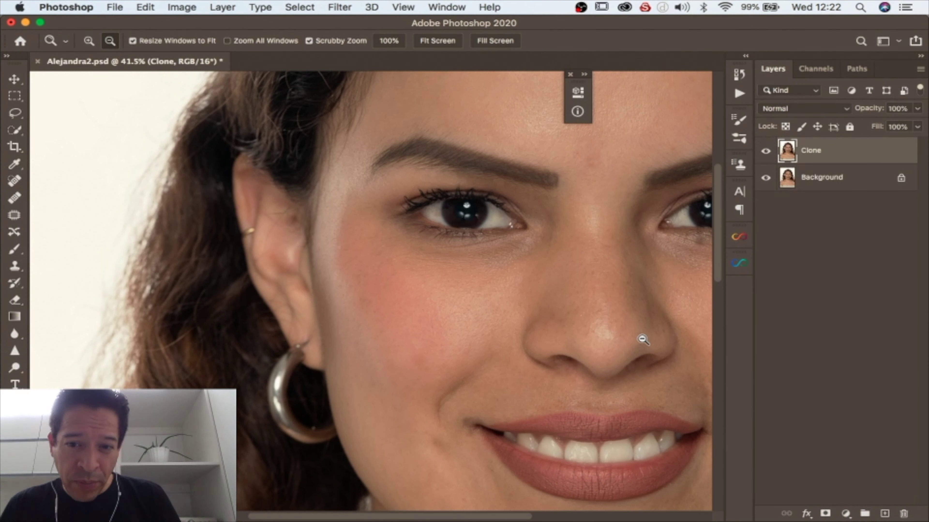
pyautogui.scroll(-5, 651, 326)
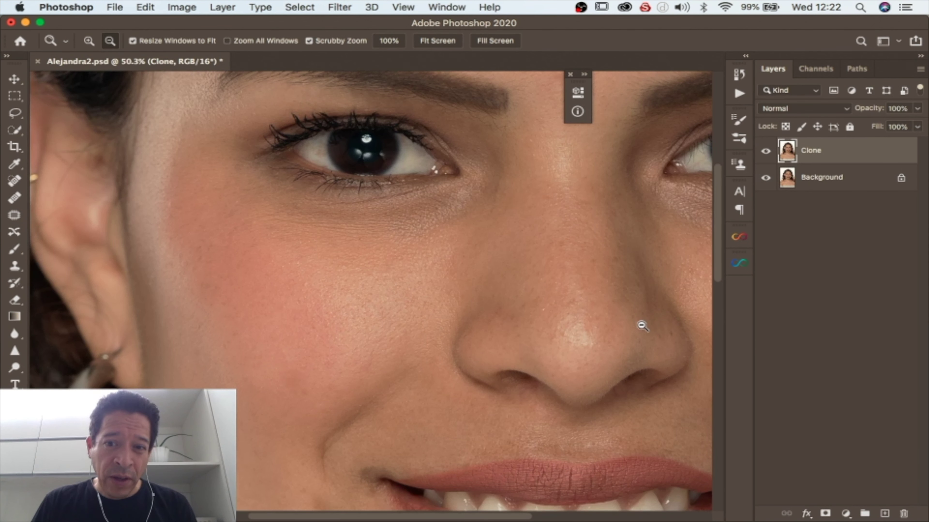
pyautogui.press('super+0')
pyautogui.scroll(-2, 588, 317)
pyautogui.scroll(3, 615, 317)
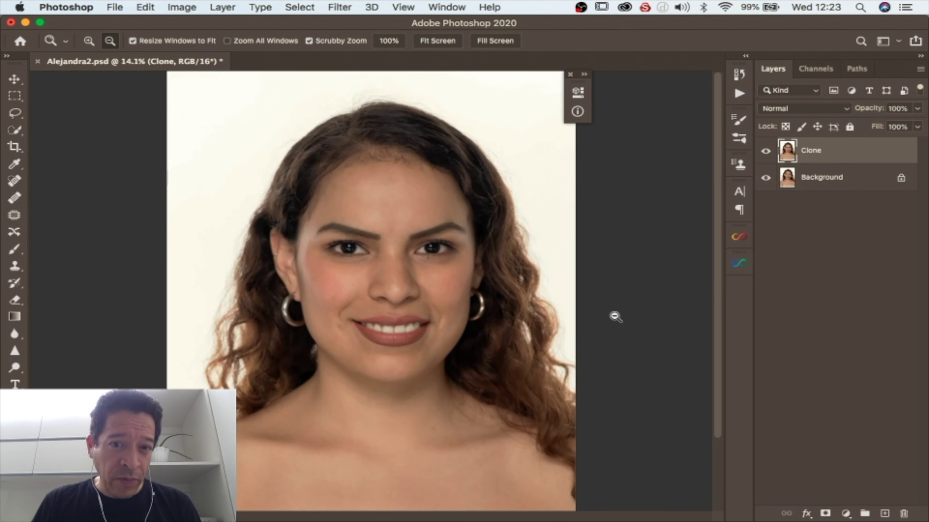
pyautogui.scroll(1, 379, 265)
pyautogui.scroll(3, 379, 265)
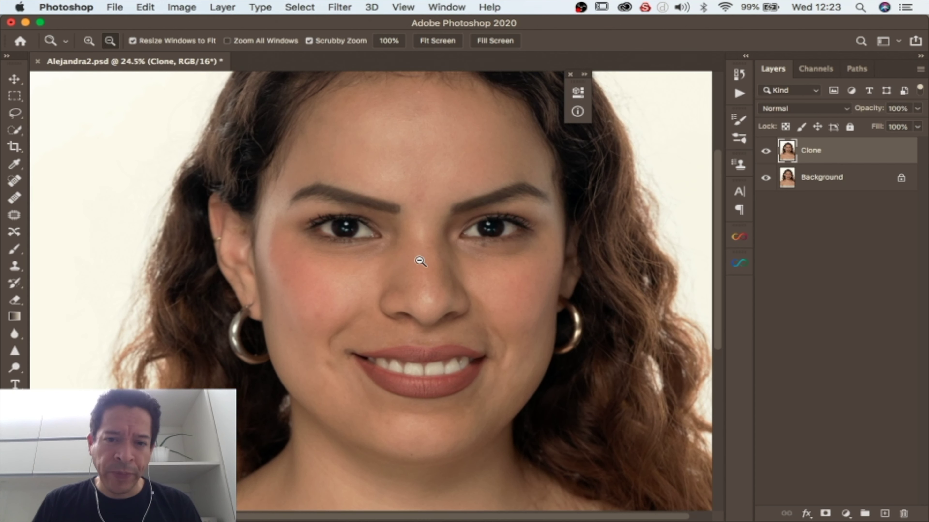
pyautogui.scroll(4, 453, 252)
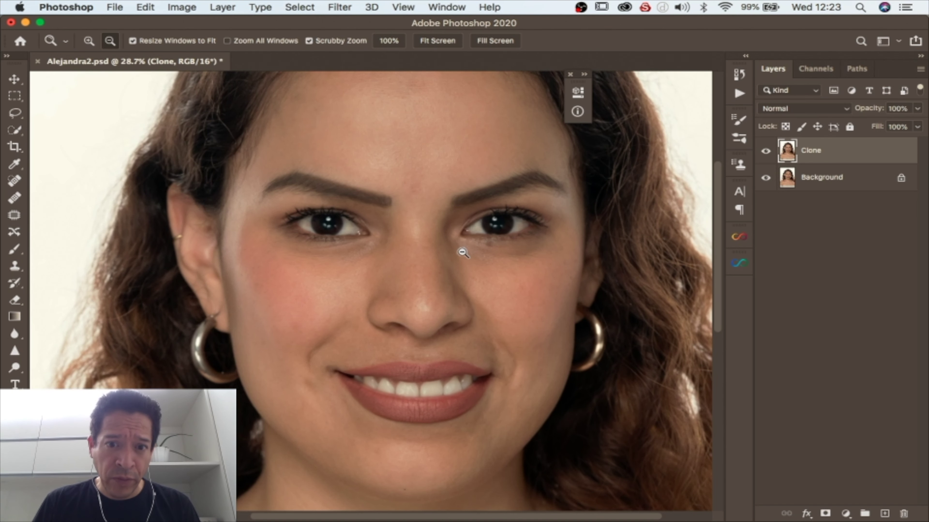
pyautogui.scroll(3, 463, 258)
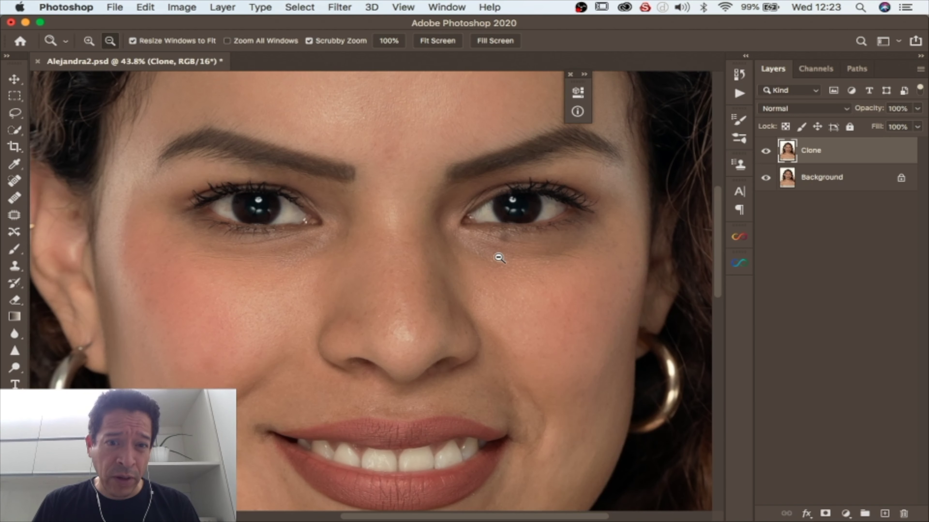
pyautogui.scroll(8, 517, 255)
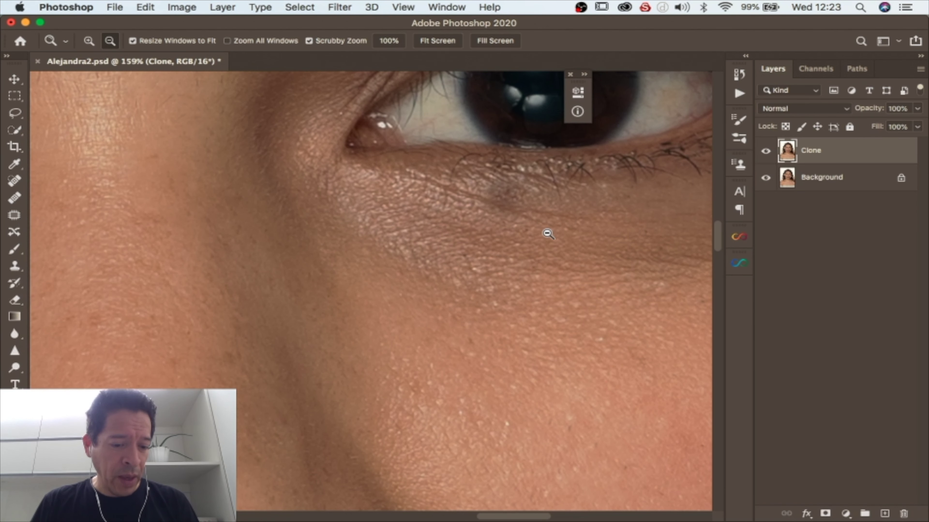
# - Heal the dark under-eye spot with a 45 px Healing Brush sampled from nearby clean skin
pyautogui.press('j')
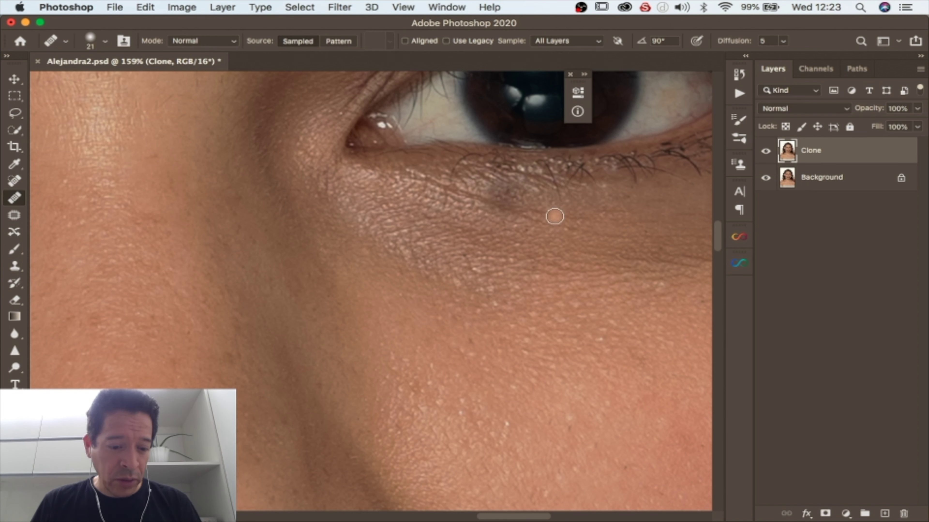
pyautogui.press(']')
pyautogui.press(']')
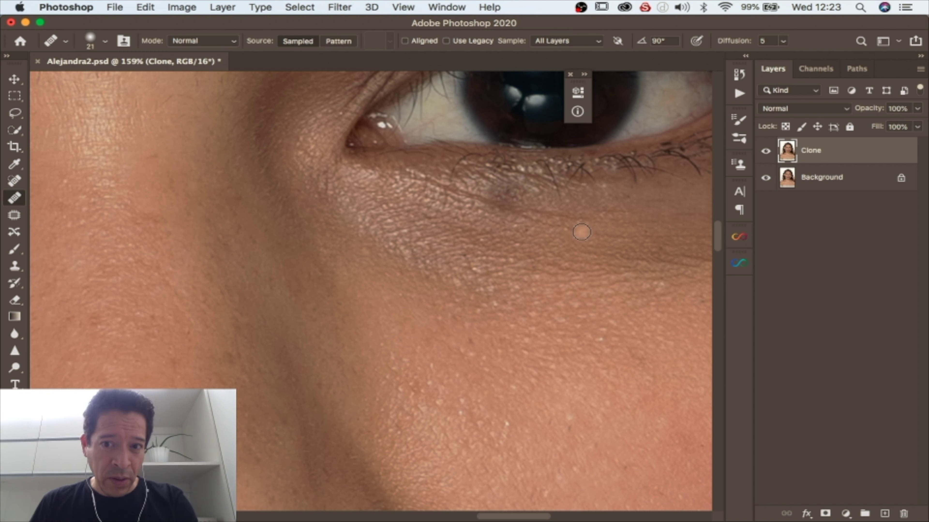
pyautogui.press(']')
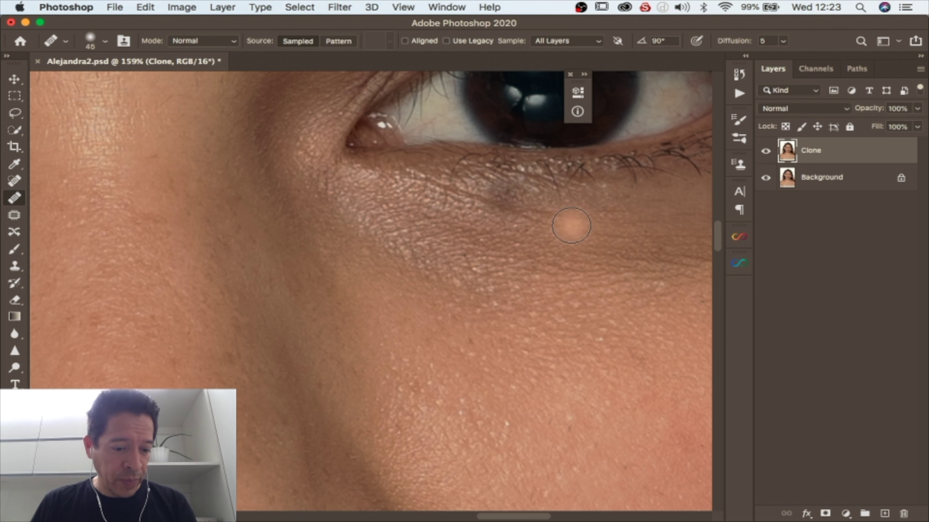
pyautogui.press('alt')
pyautogui.keyDown('alt'); pyautogui.click(571, 226); pyautogui.keyUp('alt')
pyautogui.click(507, 197)
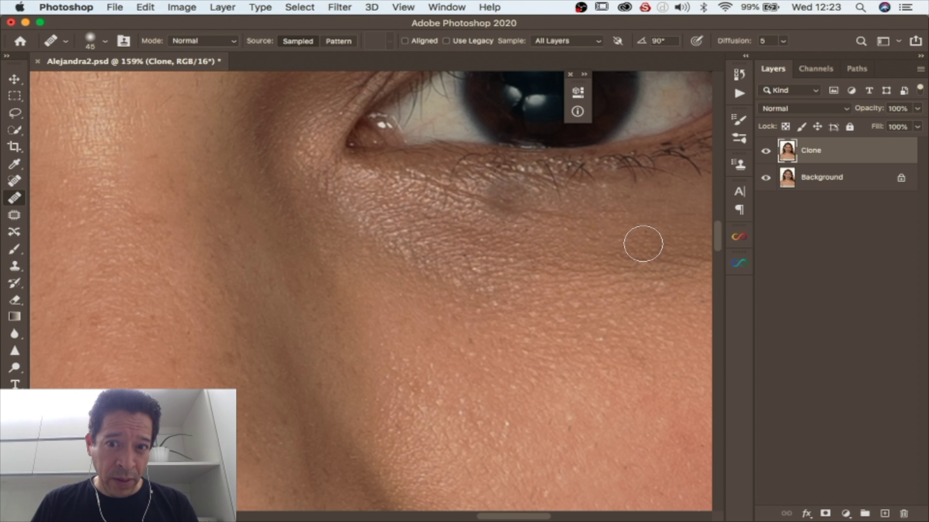
pyautogui.press('alt')
pyautogui.keyDown('alt'); pyautogui.click(626, 223); pyautogui.keyUp('alt')
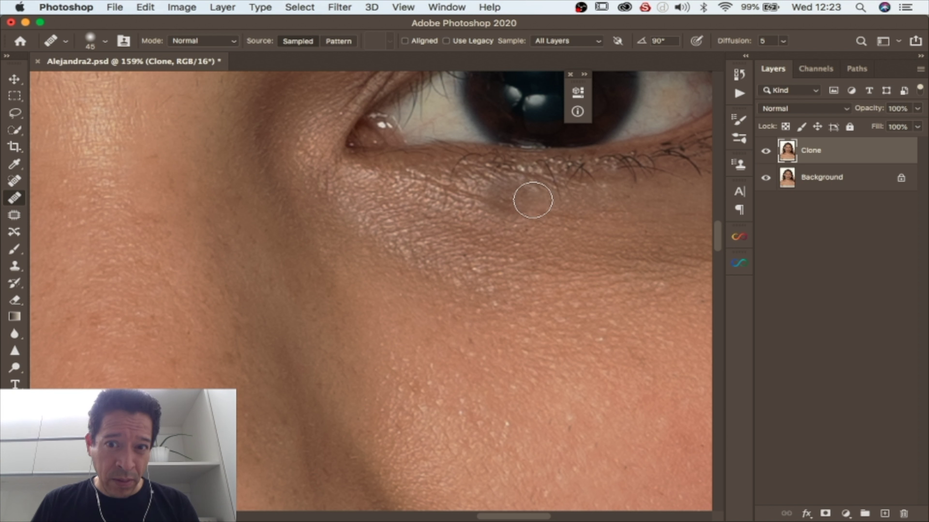
pyautogui.moveTo(533, 200); pyautogui.dragTo(445, 200)
pyautogui.press('z')
pyautogui.moveTo(589, 253)
pyautogui.mouseDown()
pyautogui.moveTo(543, 253)
pyautogui.moveTo(607, 261)
pyautogui.mouseUp()
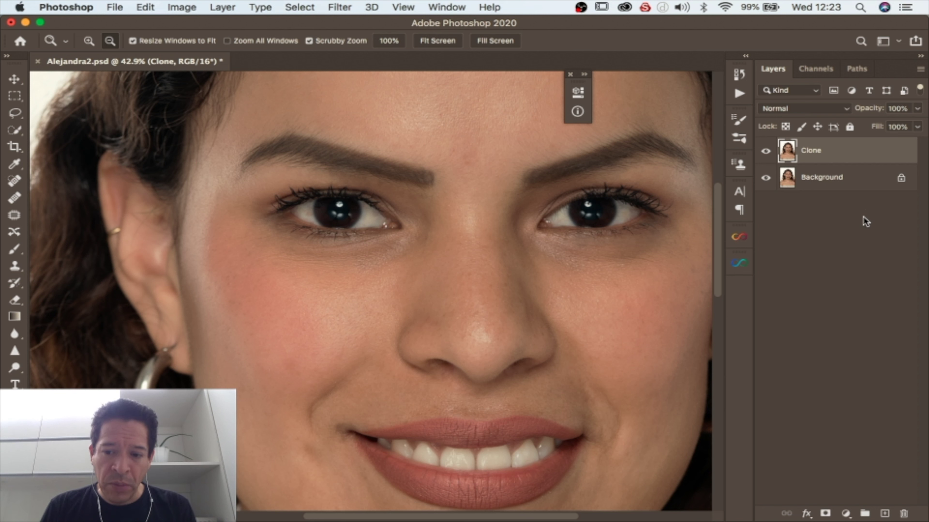
# - Add a Curves adjustment layer and duplicate it
pyautogui.click(845, 514)
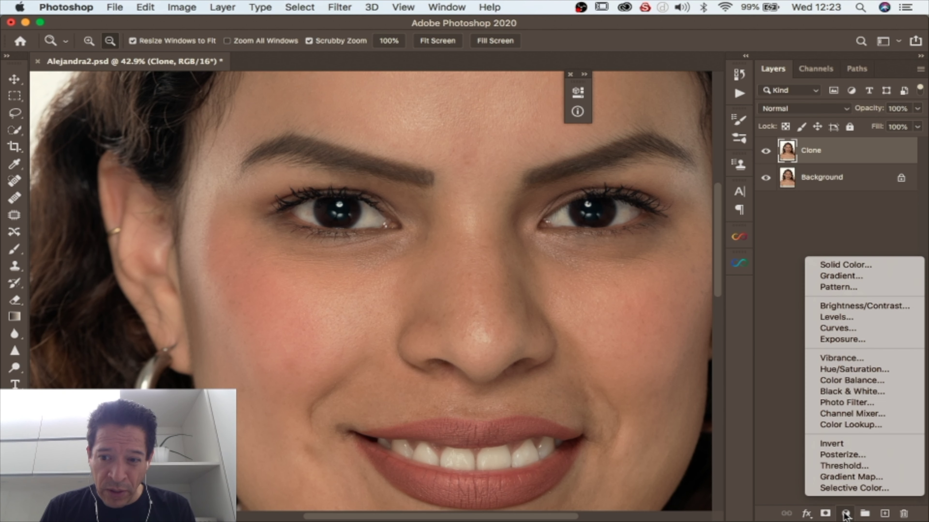
pyautogui.click(857, 329)
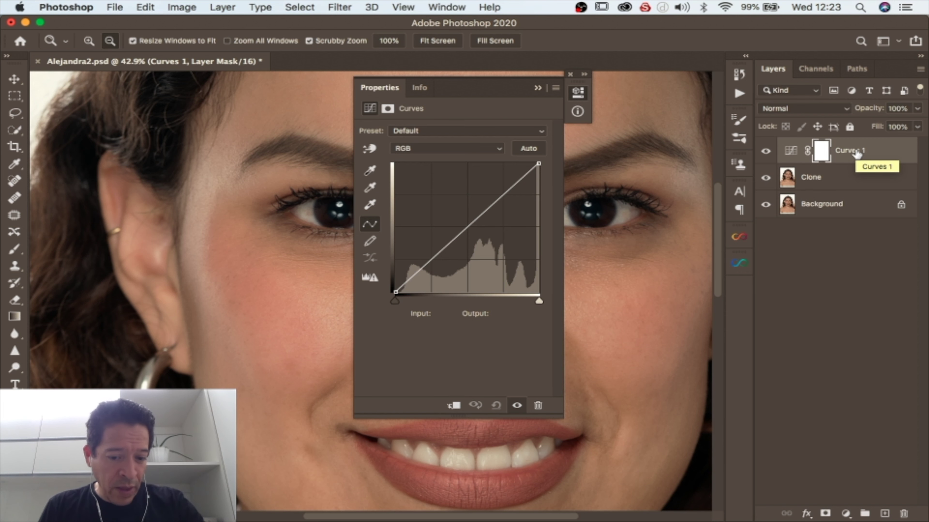
pyautogui.press('super+j')
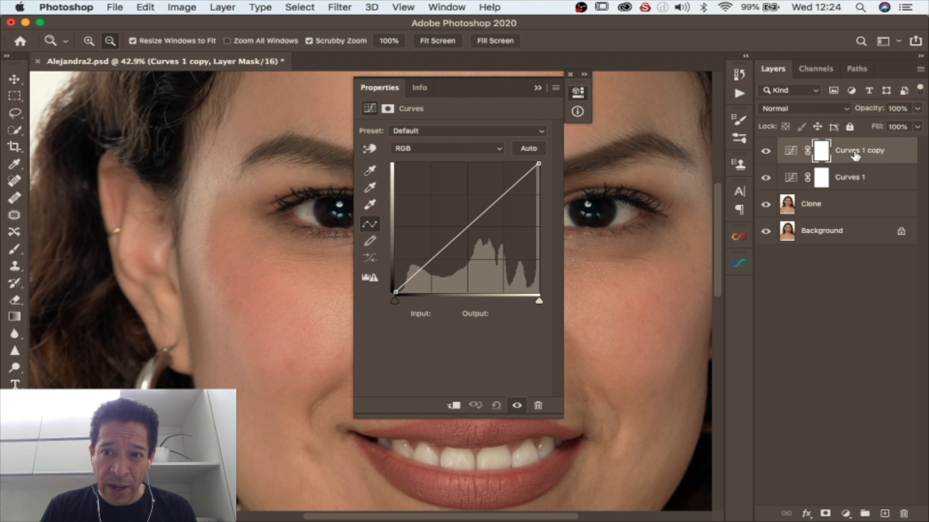
# - Rename the two Curves layers Dodge and Burn, then select Dodge
pyautogui.doubleClick(850, 177)
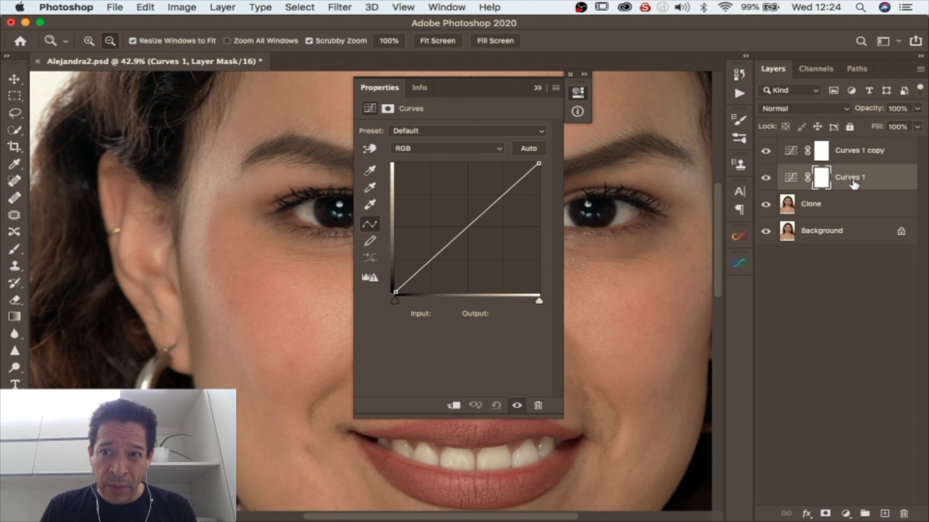
pyautogui.write('Dodg')
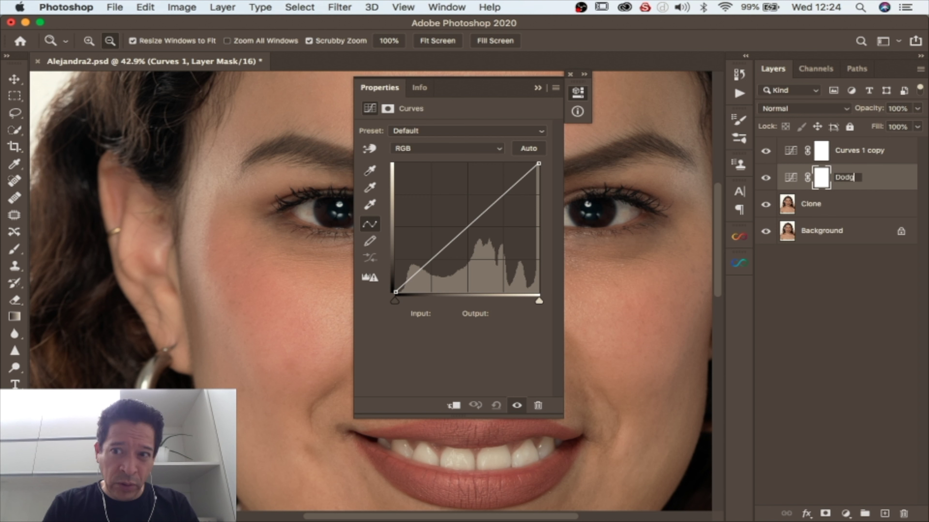
pyautogui.write('e')
pyautogui.press('Return')
pyautogui.doubleClick(869, 151)
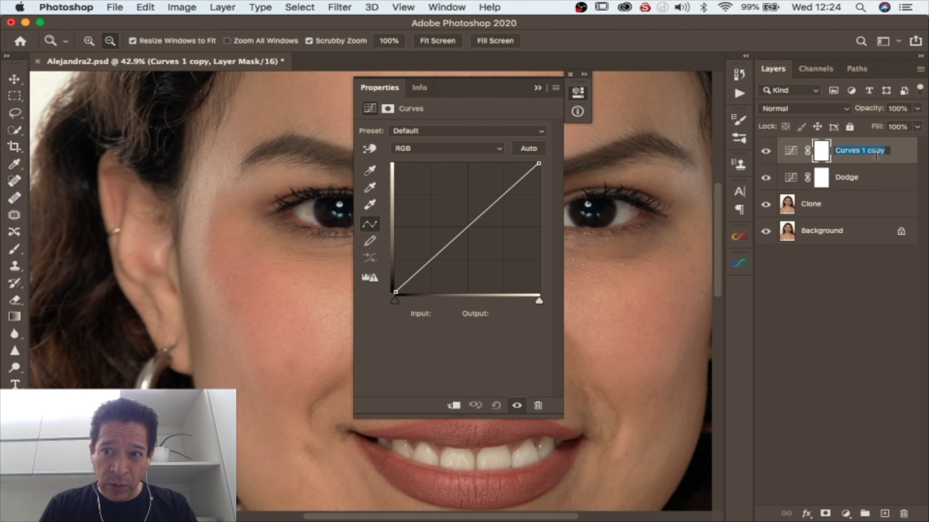
pyautogui.write('Bur')
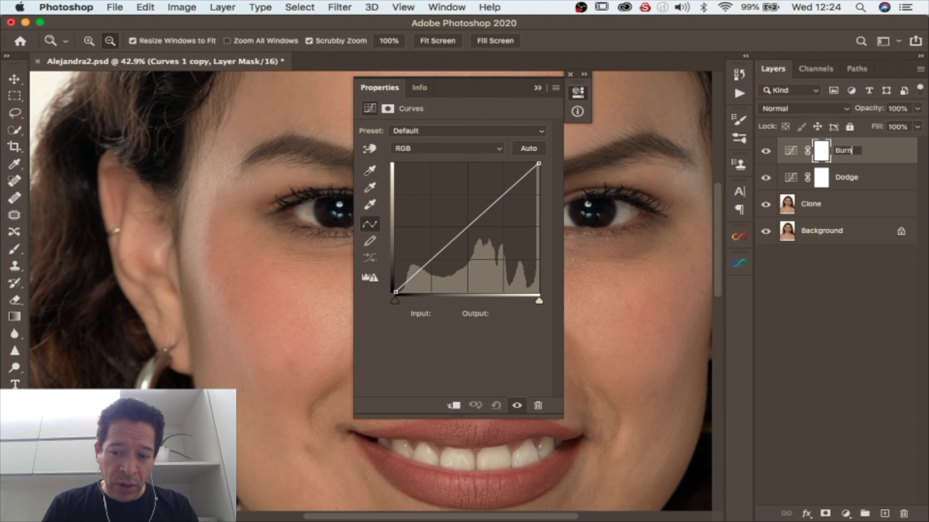
pyautogui.write('n')
pyautogui.press('Return')
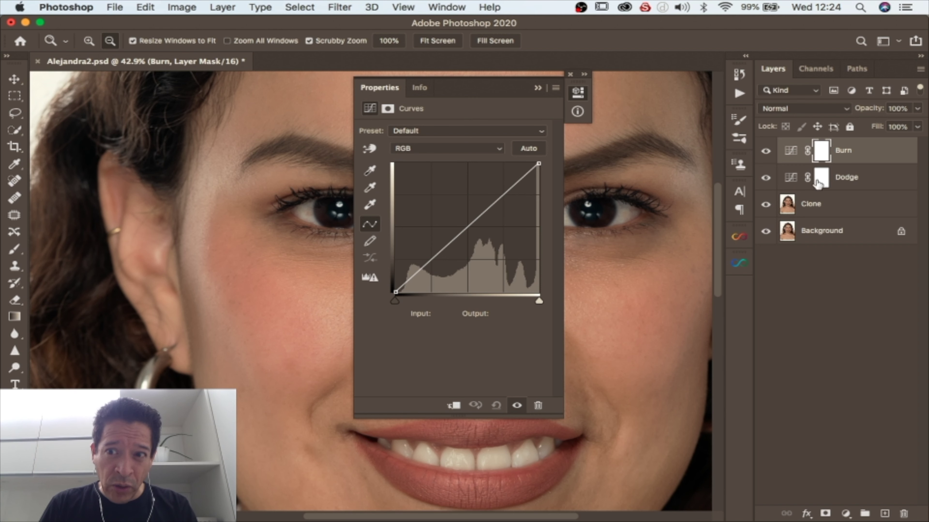
pyautogui.click(794, 181)
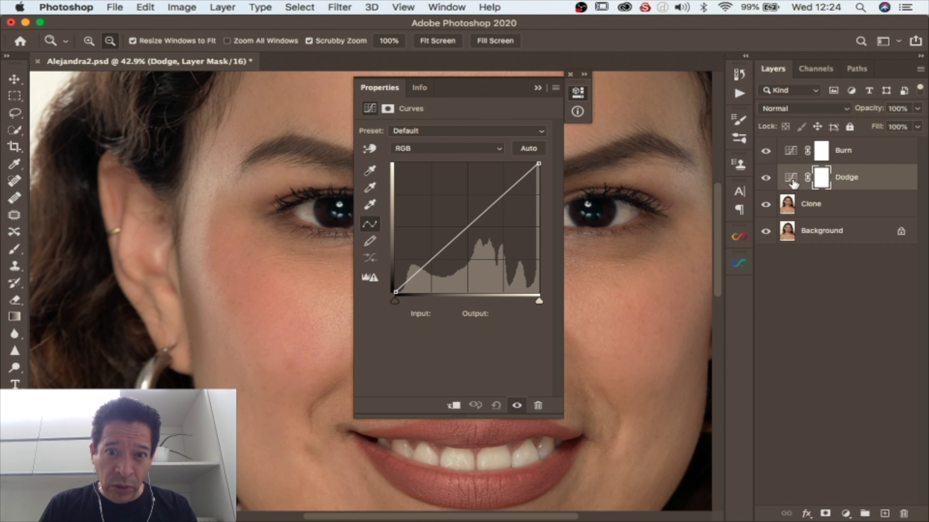
pyautogui.moveTo(466, 88); pyautogui.dragTo(179, 89)
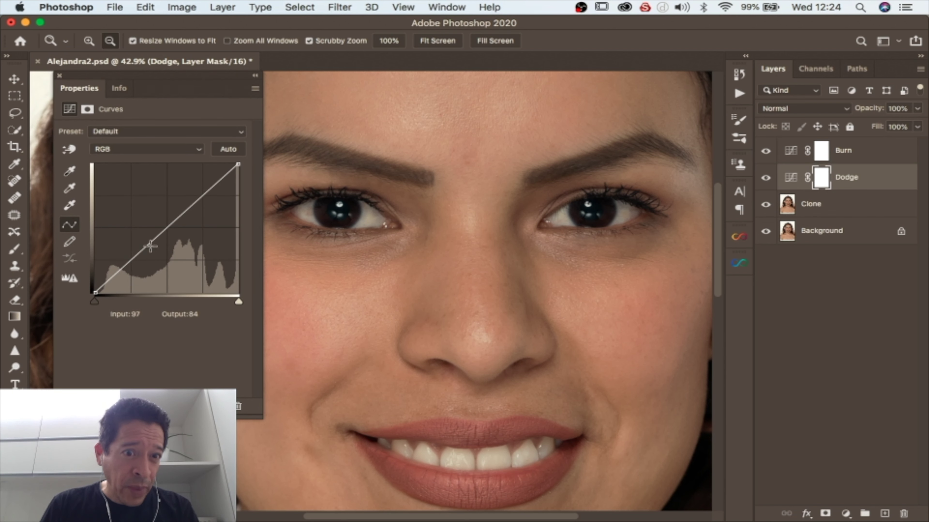
# - Bend the Dodge curve upward to brighten, then invert its mask to black
pyautogui.moveTo(166, 229); pyautogui.dragTo(166, 206)
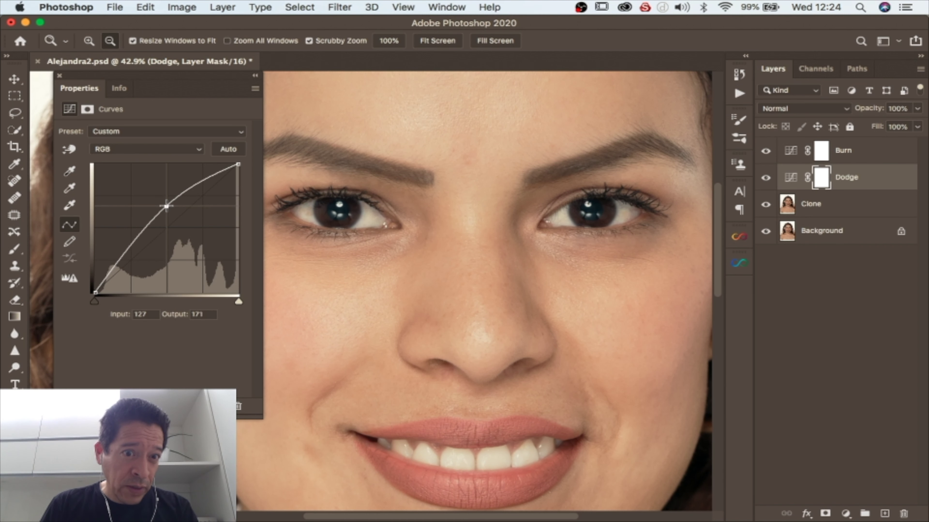
pyautogui.click(255, 77)
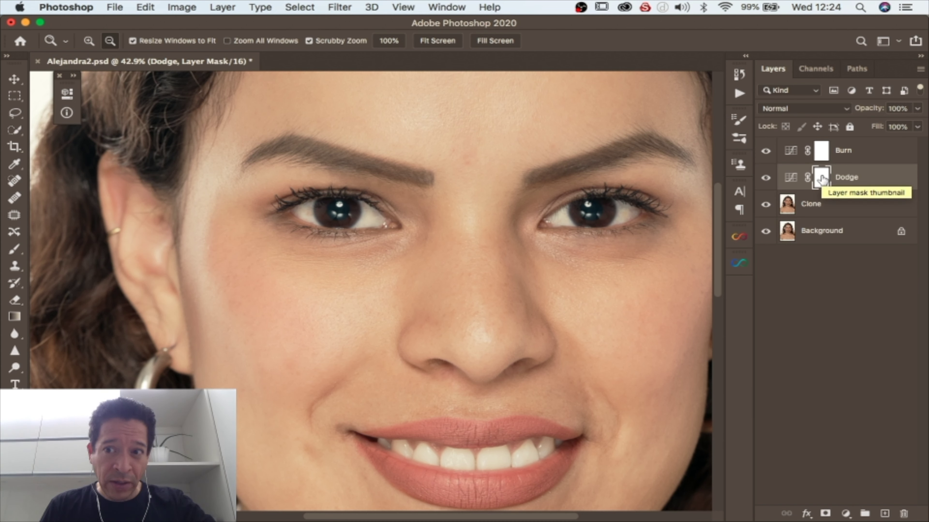
pyautogui.press('super+i')
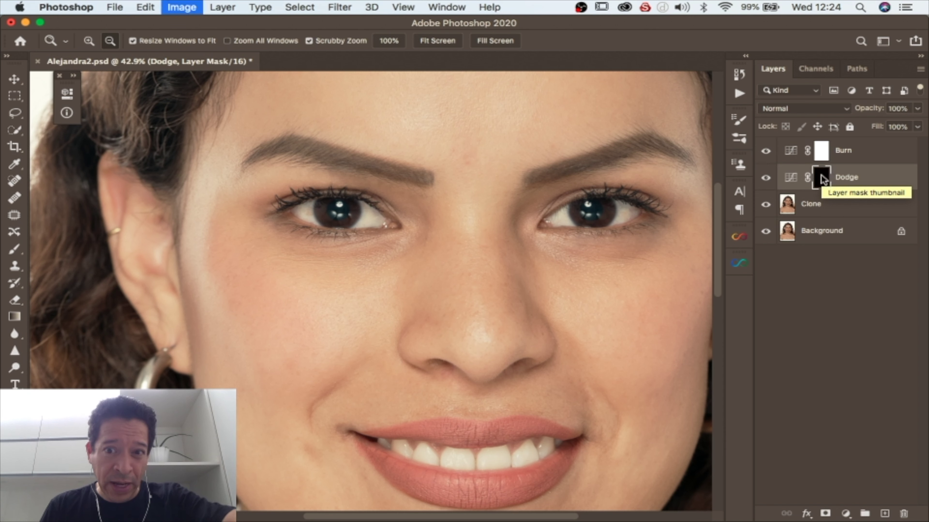
# - Pull the Burn curve midpoint down to 86, invert its mask, and select both layers
pyautogui.click(822, 151)
pyautogui.doubleClick(791, 150)
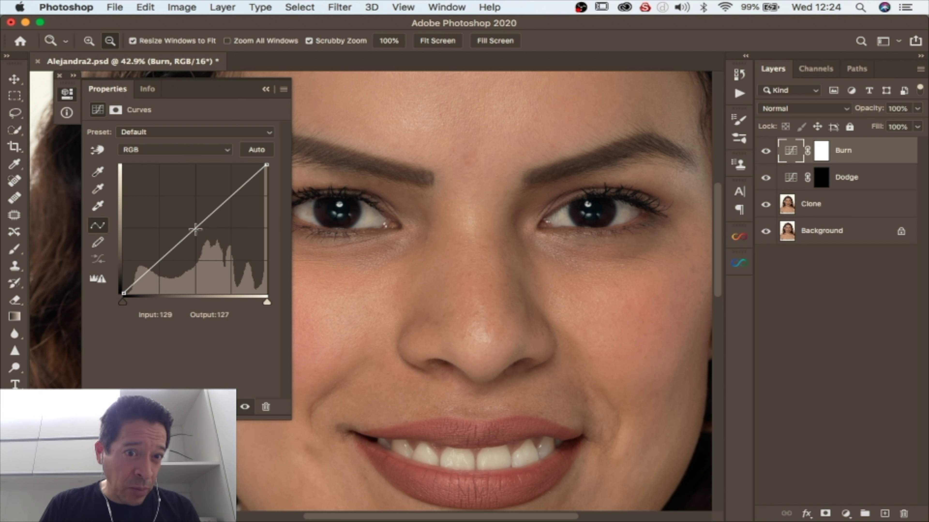
pyautogui.moveTo(195, 229); pyautogui.dragTo(195, 249)
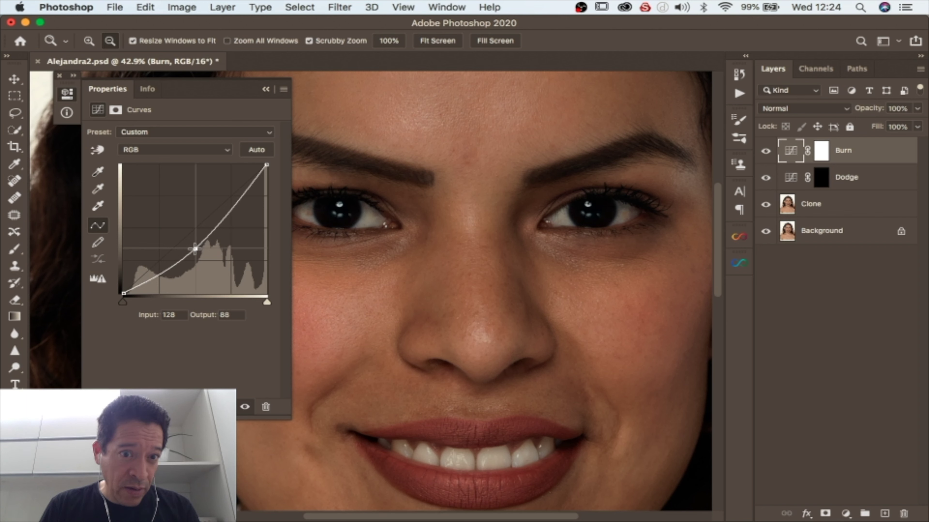
pyautogui.moveTo(196, 248); pyautogui.dragTo(195, 250)
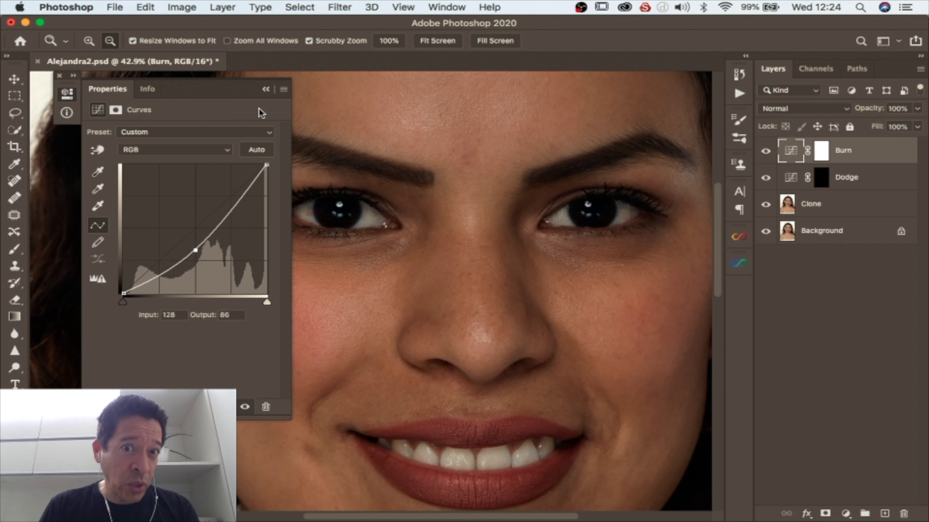
pyautogui.click(272, 90)
pyautogui.click(823, 151)
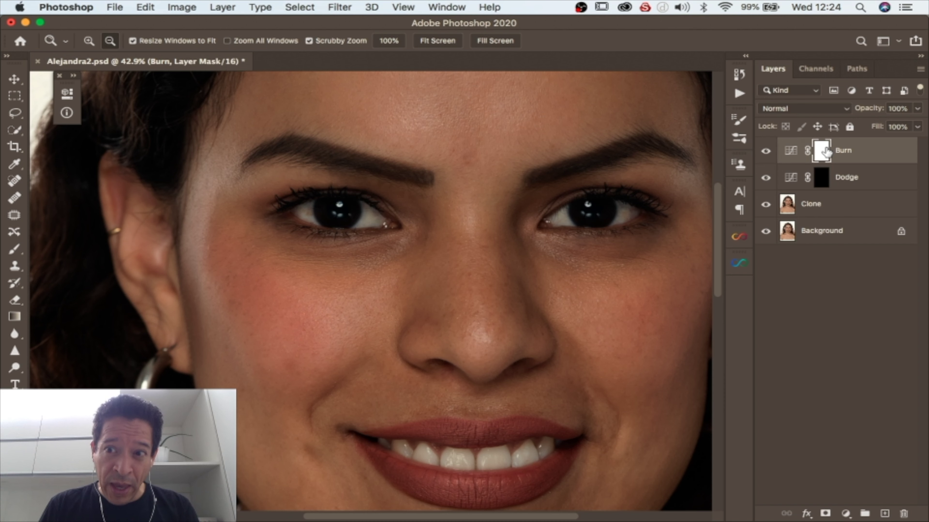
pyautogui.press('super+i')
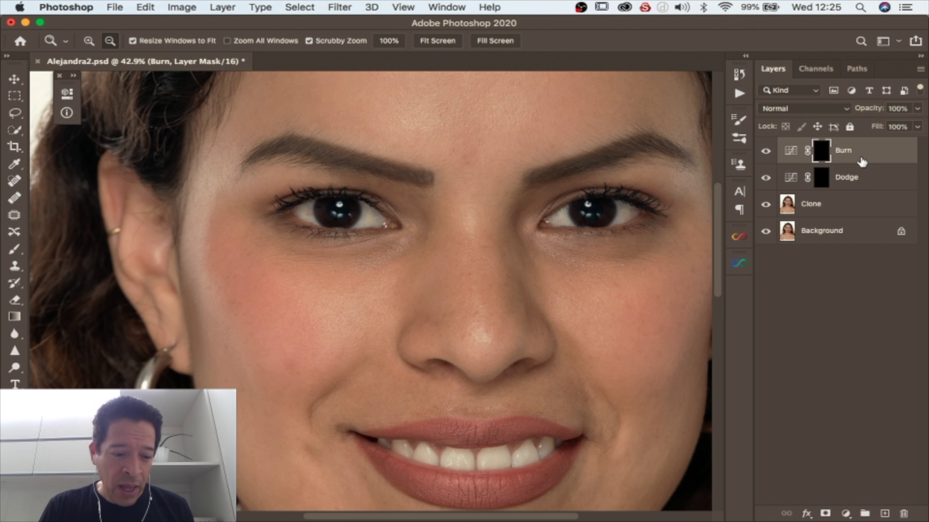
pyautogui.keyDown('shift'); pyautogui.click(864, 181); pyautogui.keyUp('shift')
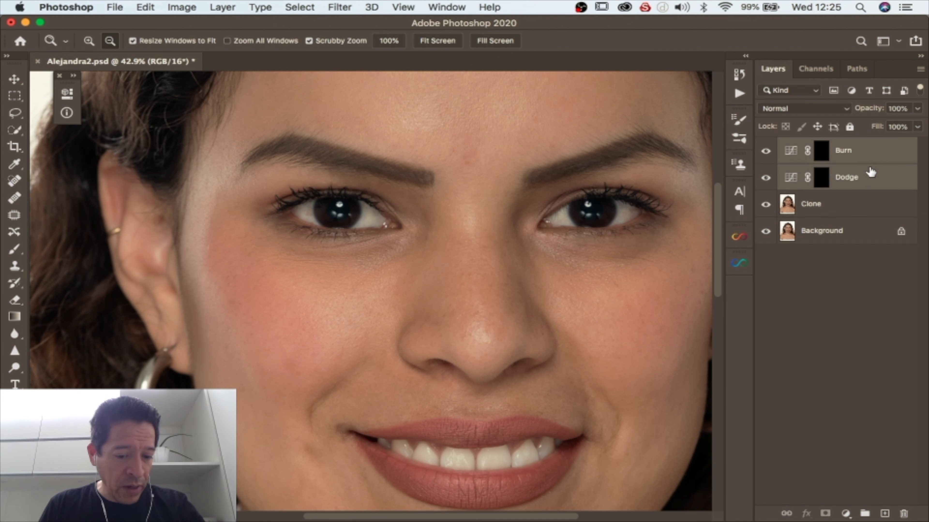
# - Group the Burn and Dodge layers into a folder named DB and expand it
pyautogui.press('super+g')
pyautogui.doubleClick(831, 145)
pyautogui.write('DB')
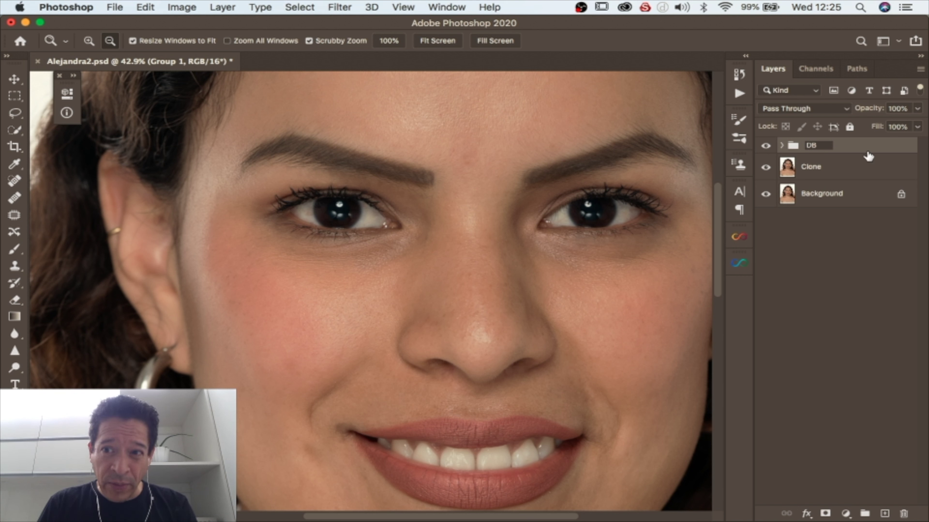
pyautogui.press('Return')
pyautogui.click(781, 145)
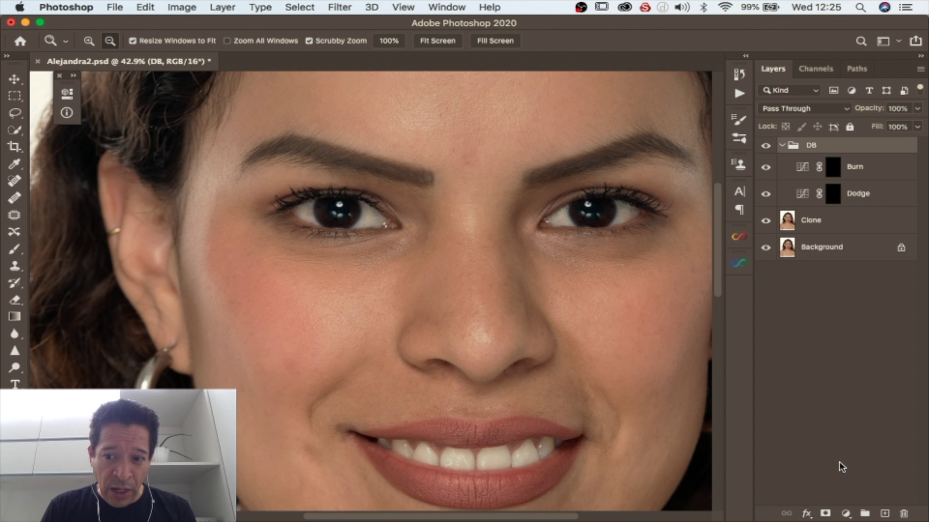
pyautogui.click(845, 514)
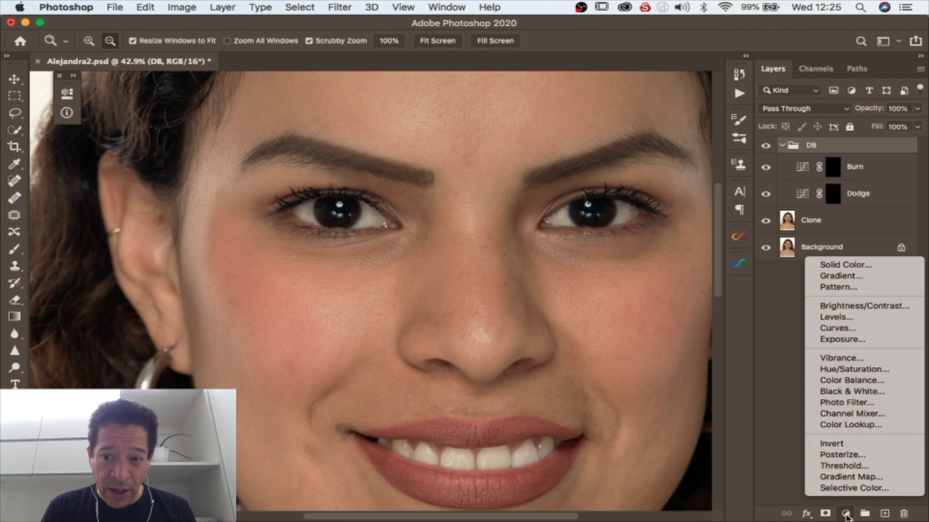
# - Add a Curves 1 layer above the DB group with an S-curve: darker midtones, brighter highlights
pyautogui.click(857, 329)
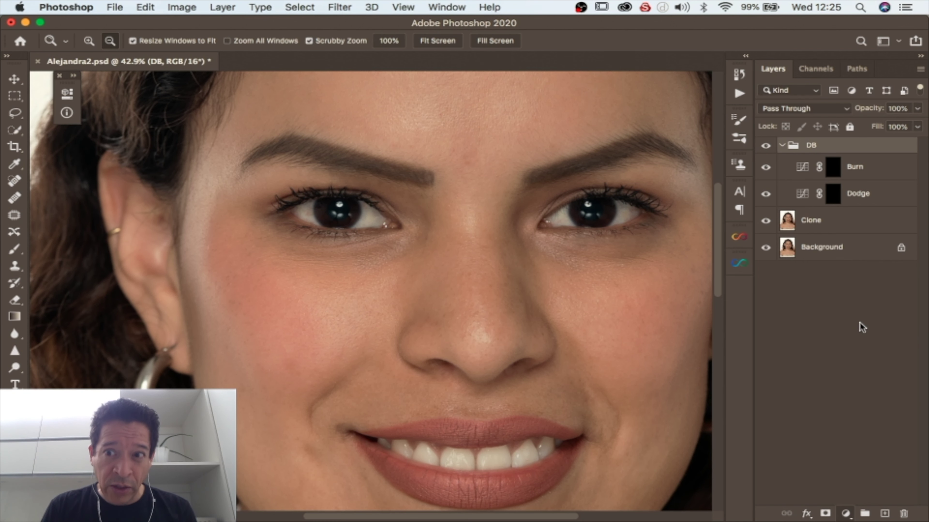
pyautogui.moveTo(861, 167); pyautogui.dragTo(863, 142)
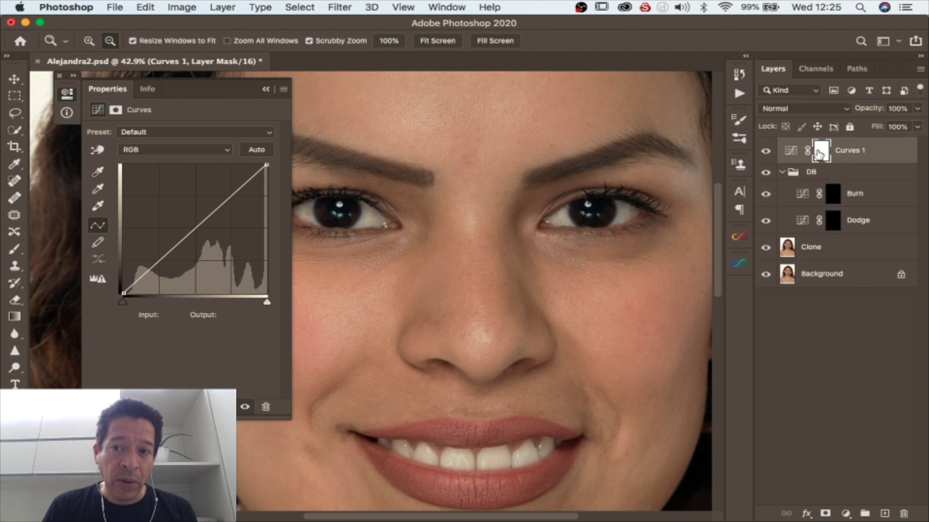
pyautogui.click(196, 229)
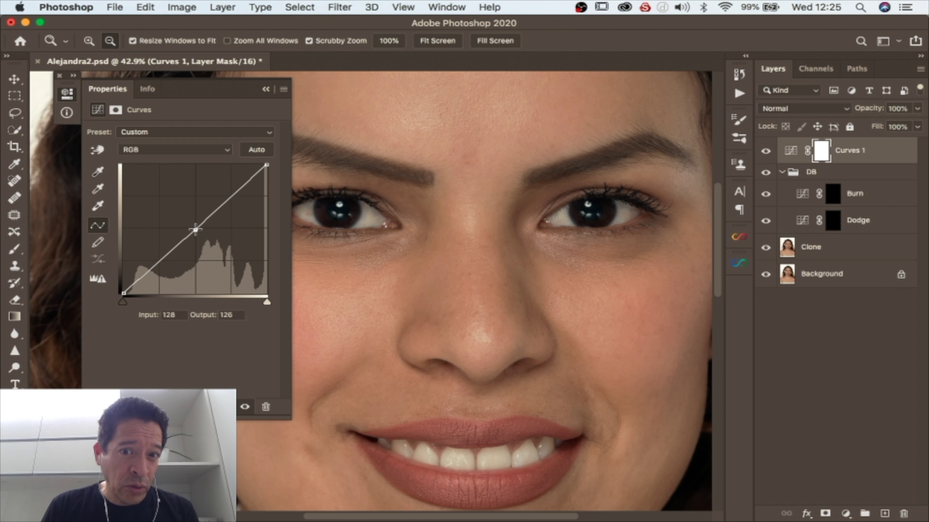
pyautogui.moveTo(196, 229); pyautogui.dragTo(194, 261)
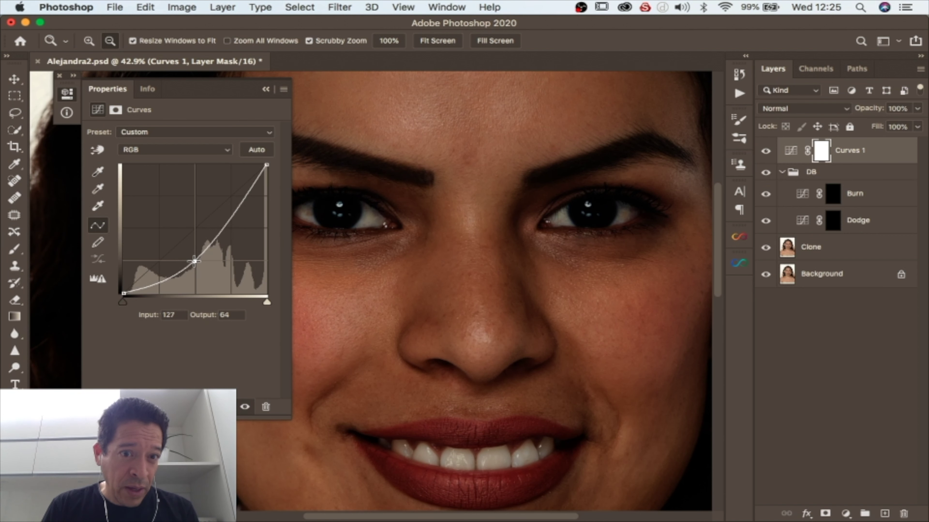
pyautogui.moveTo(230, 219); pyautogui.dragTo(230, 199)
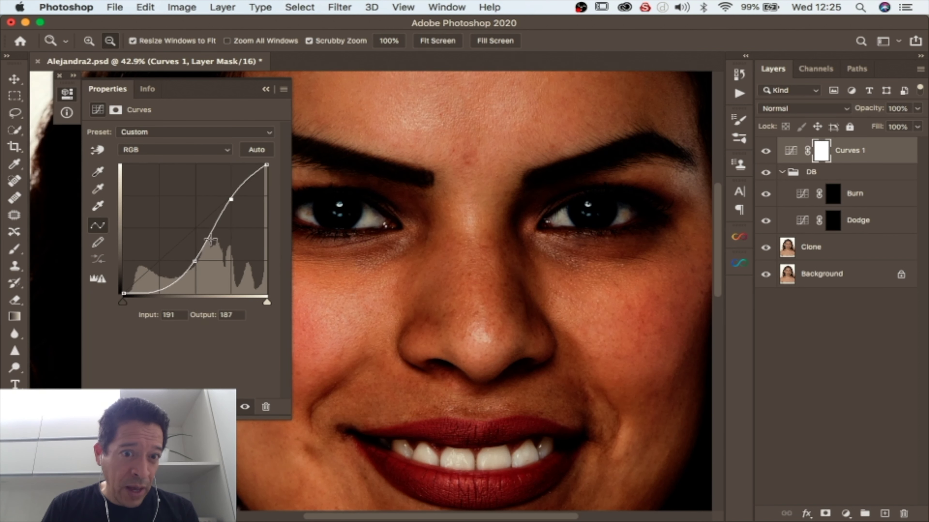
pyautogui.moveTo(227, 197); pyautogui.dragTo(222, 194)
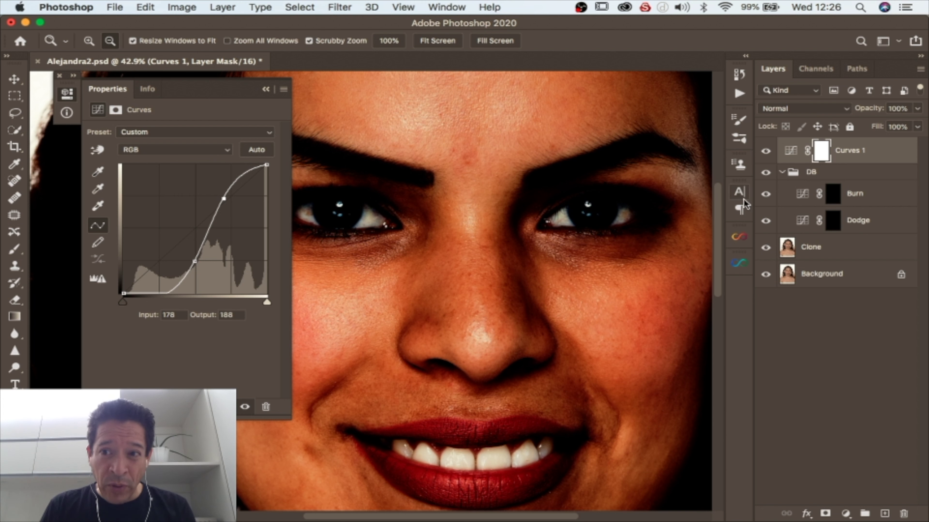
# - Collapse the Properties panel and add a new Solid Color fill layer
pyautogui.click(266, 89)
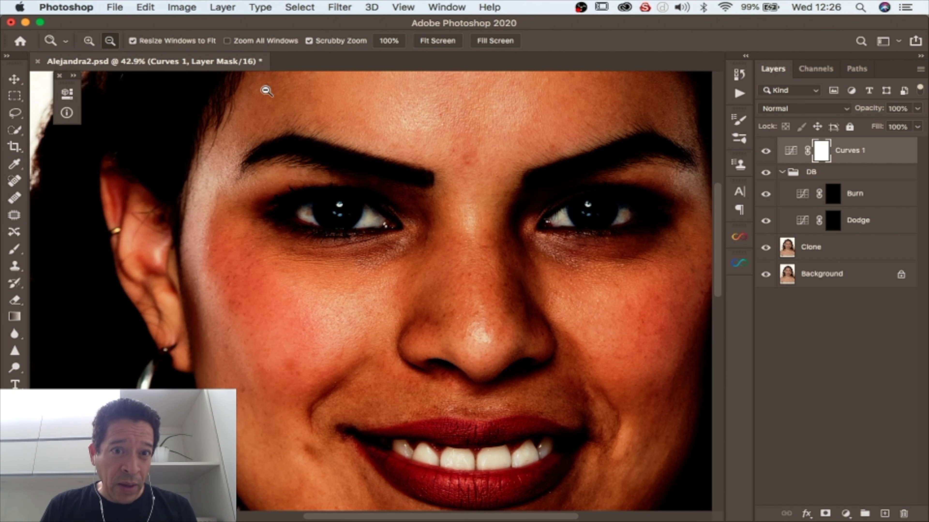
pyautogui.click(847, 513)
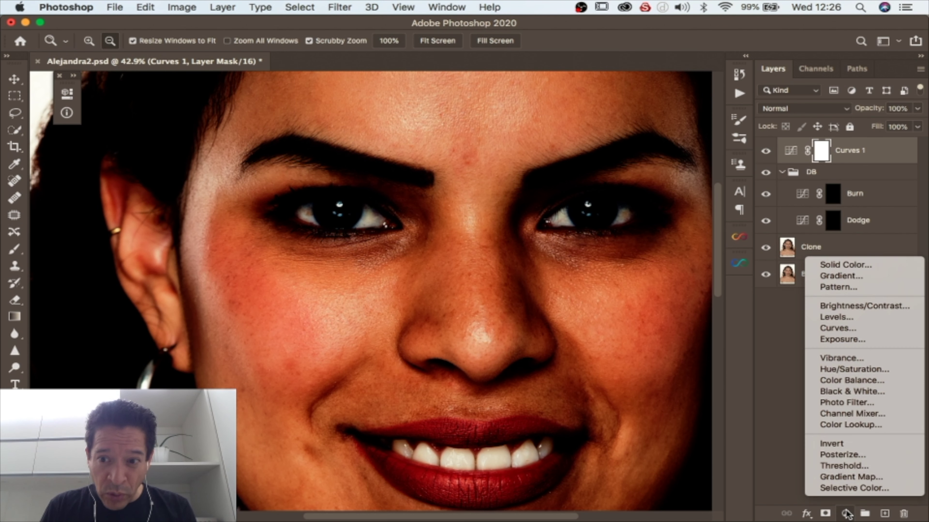
pyautogui.click(859, 264)
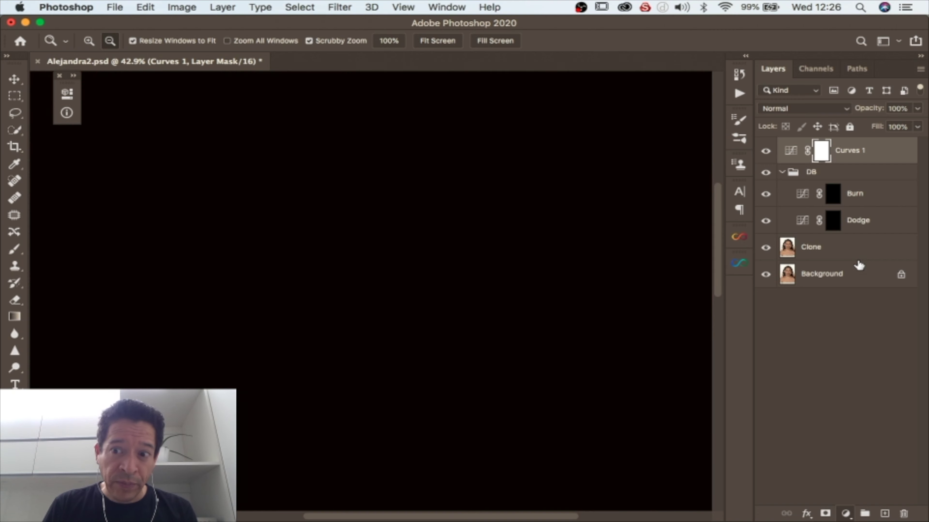
# - Make the fill neutral grey 8d8d8d and set Color Fill 1 to Color blend mode
pyautogui.moveTo(67, 355); pyautogui.dragTo(50, 354)
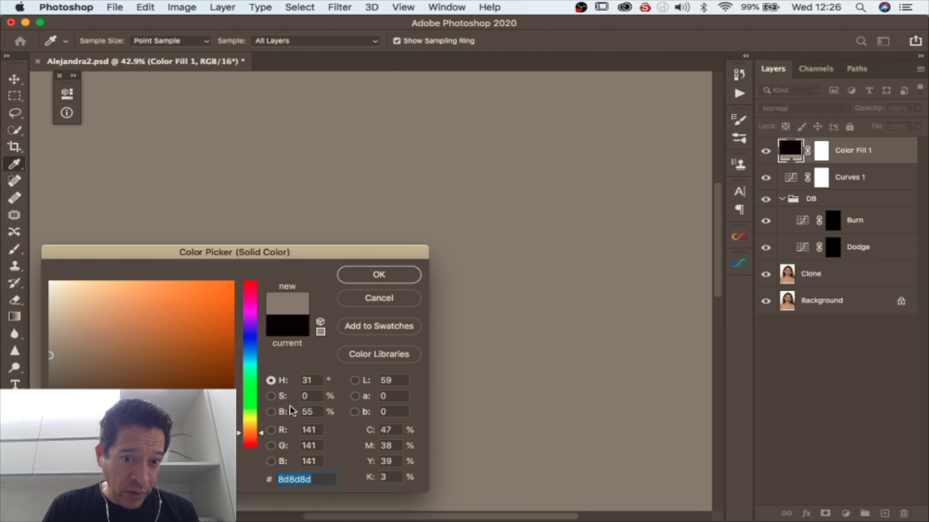
pyautogui.click(376, 278)
pyautogui.press('z')
pyautogui.click(816, 110)
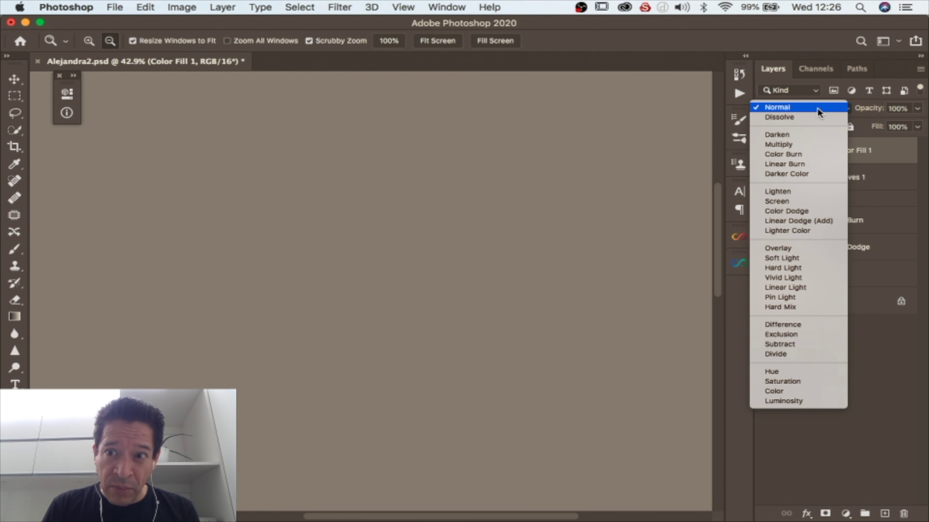
pyautogui.click(817, 109)
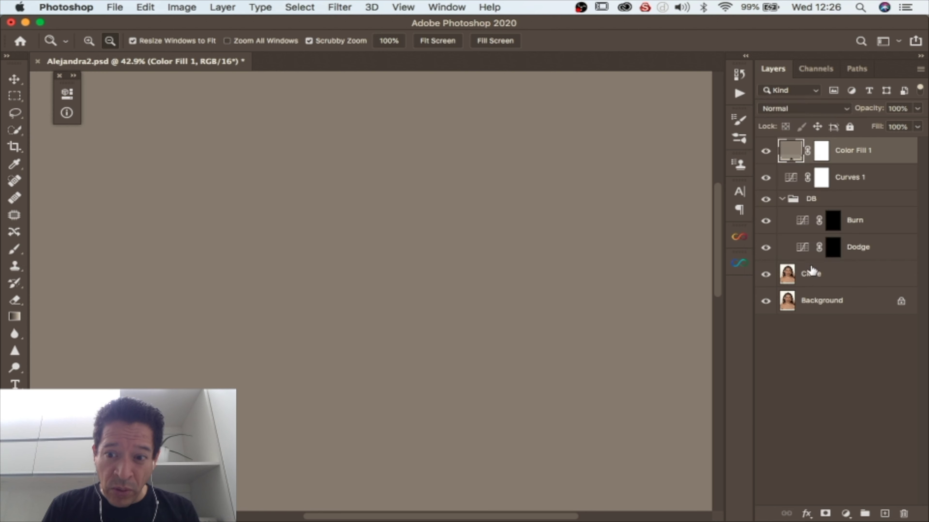
pyautogui.click(812, 110)
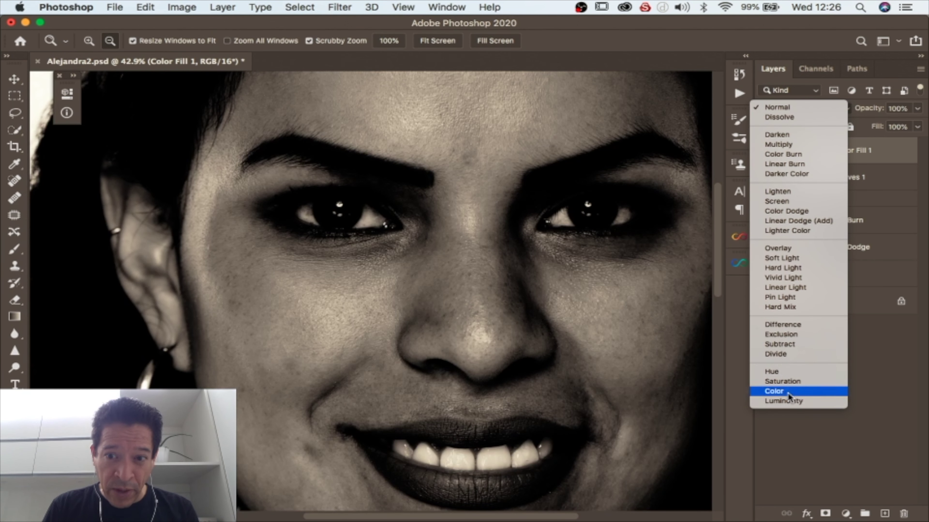
pyautogui.click(788, 393)
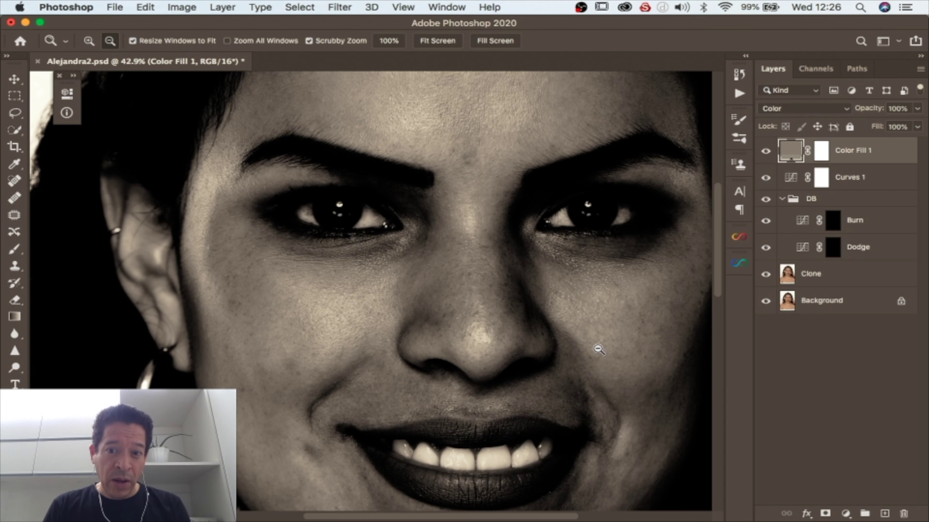
# - Zoom out, then group Color Fill 1 with Curves 1 and name the group AID
pyautogui.click(598, 347)
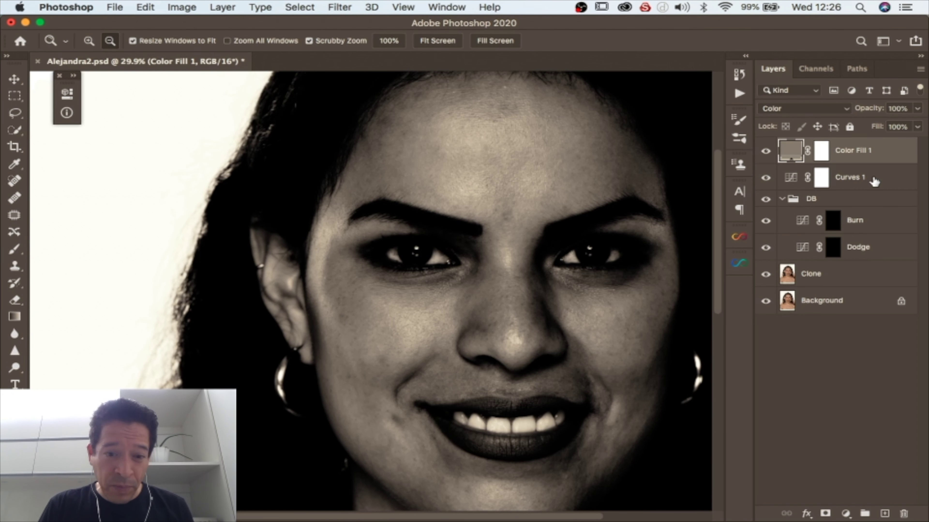
pyautogui.keyDown('shift'); pyautogui.click(873, 180); pyautogui.keyUp('shift')
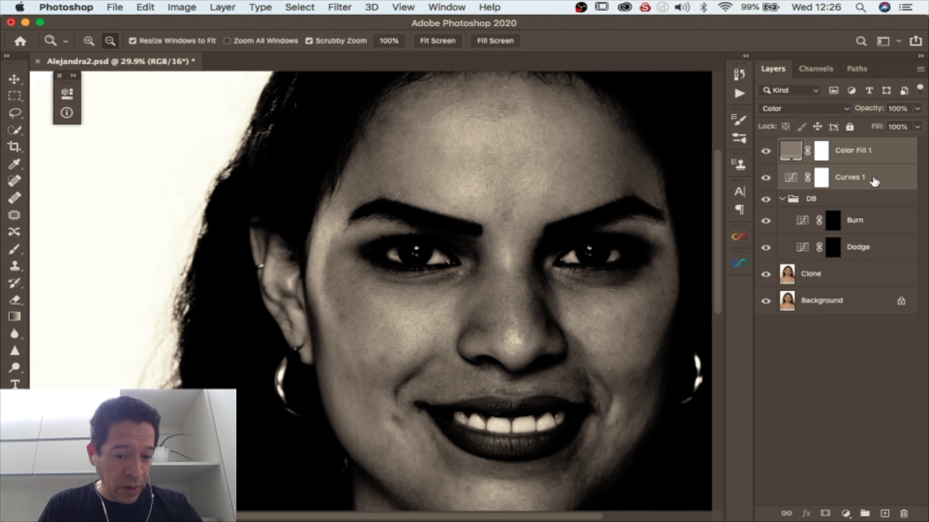
pyautogui.press('super+g')
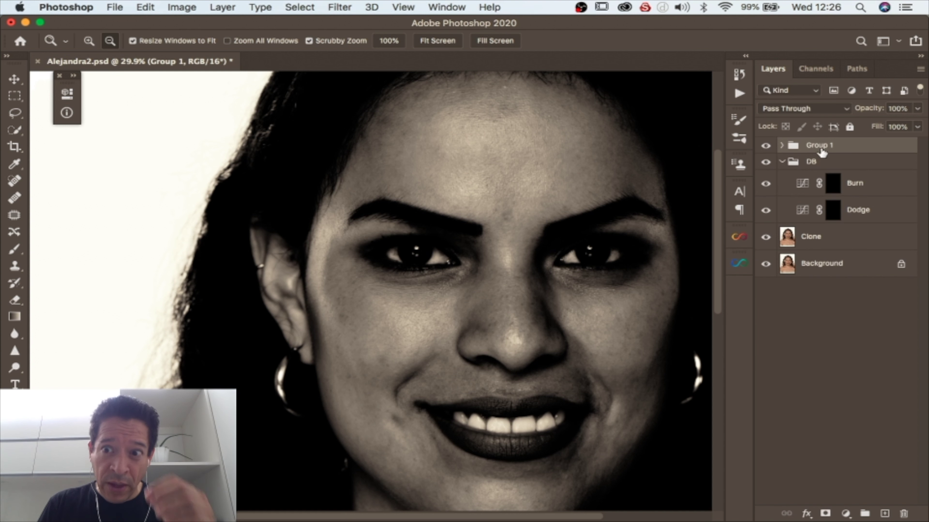
pyautogui.doubleClick(811, 145)
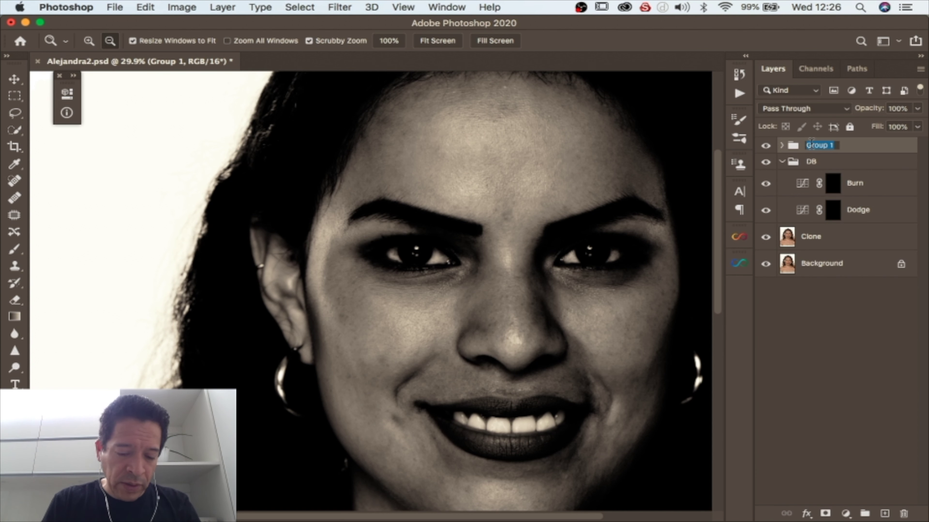
pyautogui.write('AID')
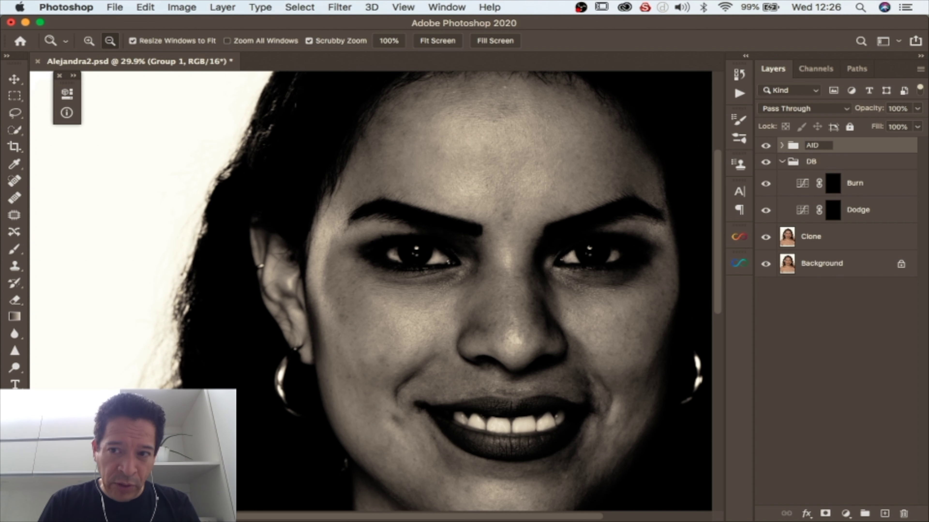
pyautogui.press('Return')
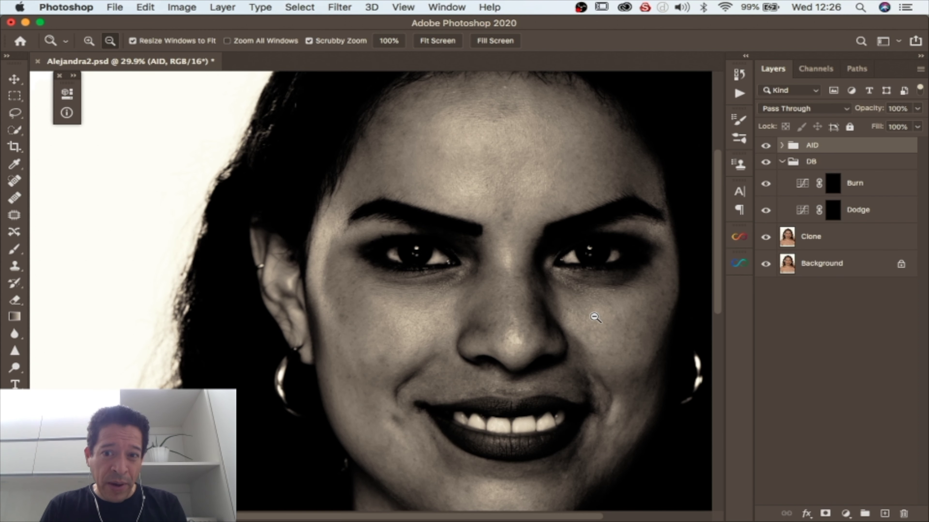
# - Toggle the AID group off and on to compare, leave it visible, and target the Dodge layer mask
pyautogui.scroll(4, 596, 318)
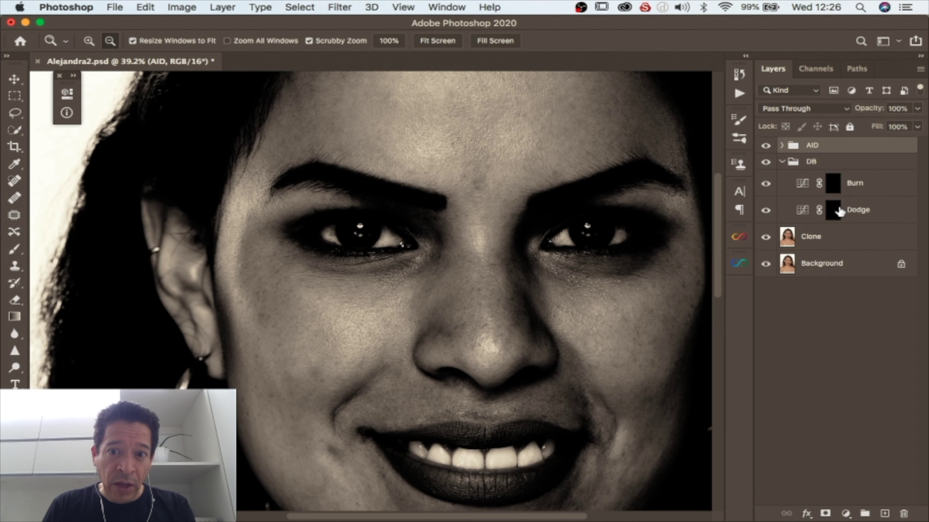
pyautogui.click(766, 146)
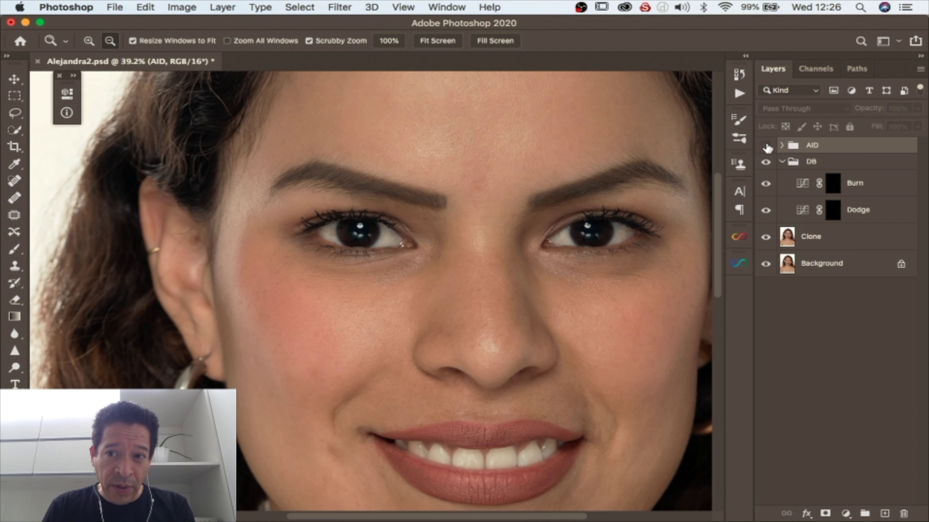
pyautogui.click(765, 146)
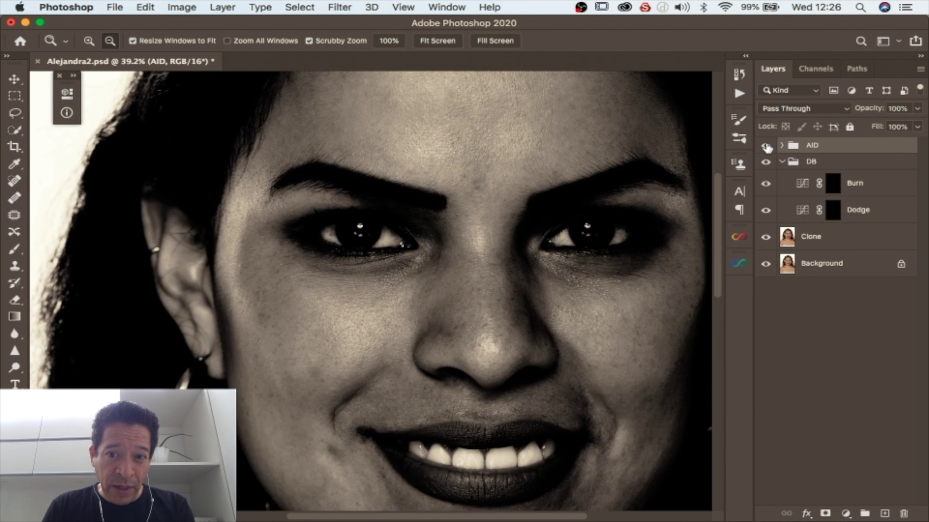
pyautogui.click(765, 146)
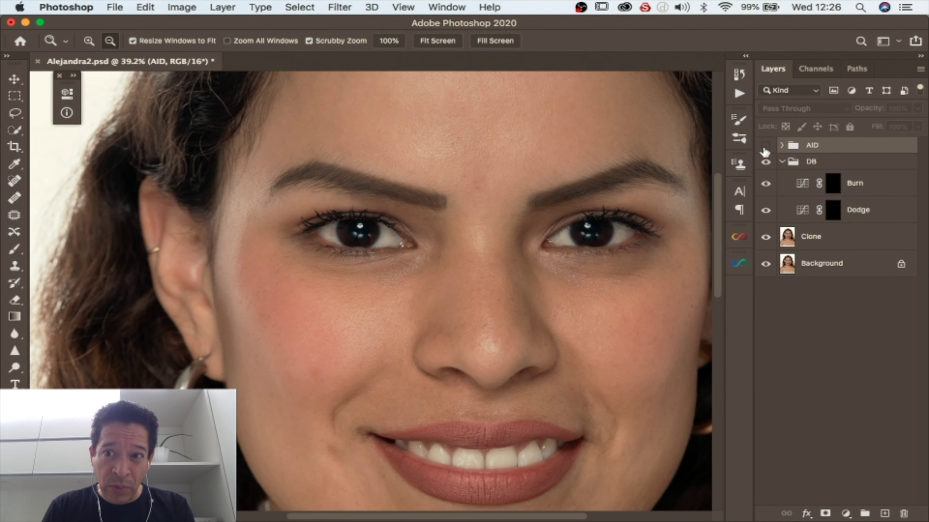
pyautogui.click(766, 147)
pyautogui.click(821, 219)
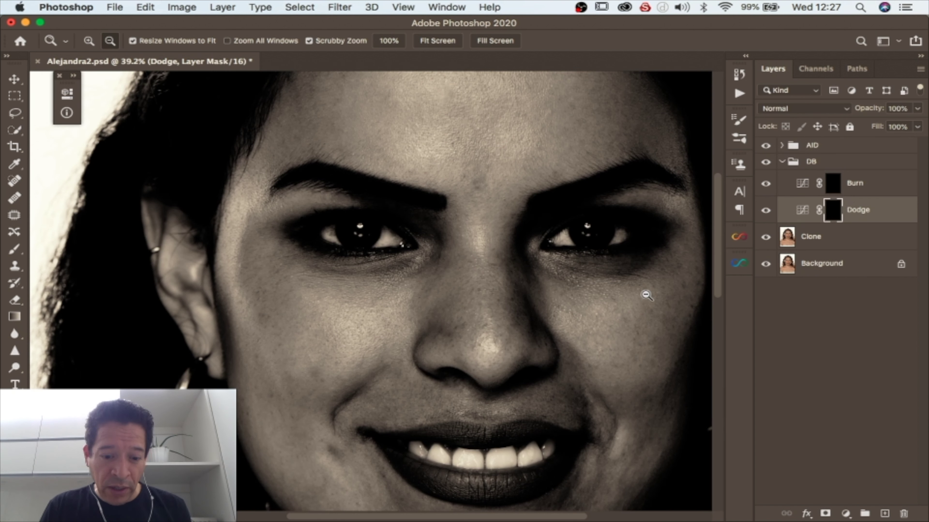
# - Zoom in slightly on the face and switch to the 150 px Brush at 2% flow
pyautogui.moveTo(638, 314); pyautogui.dragTo(599, 287)
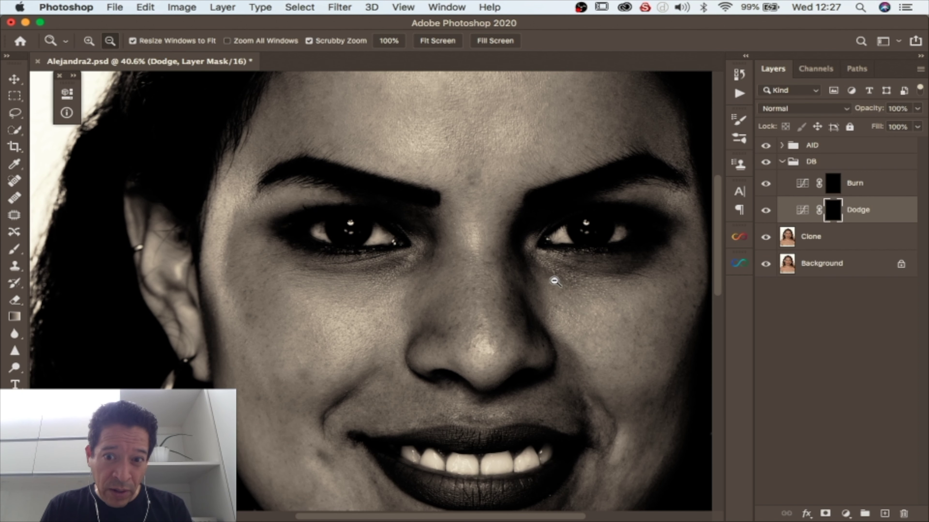
pyautogui.scroll(-2, 584, 370)
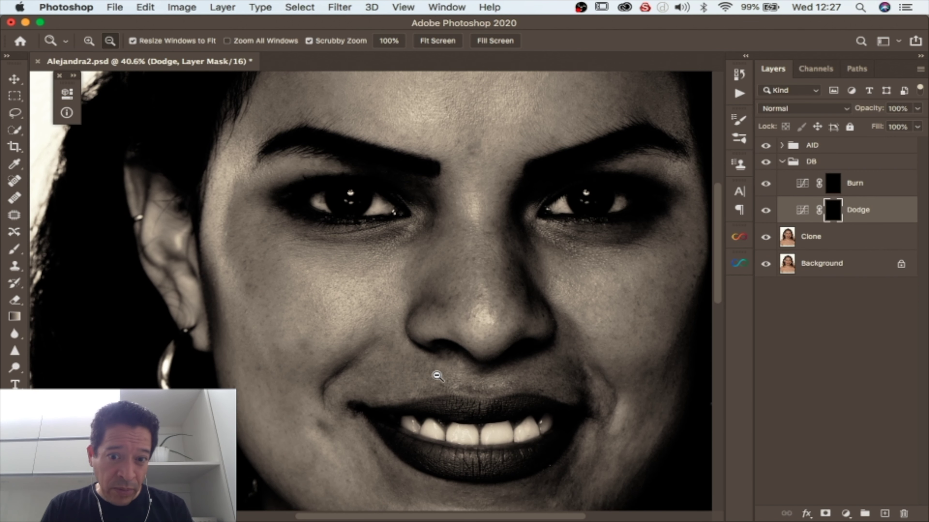
pyautogui.scroll(-4, 376, 391)
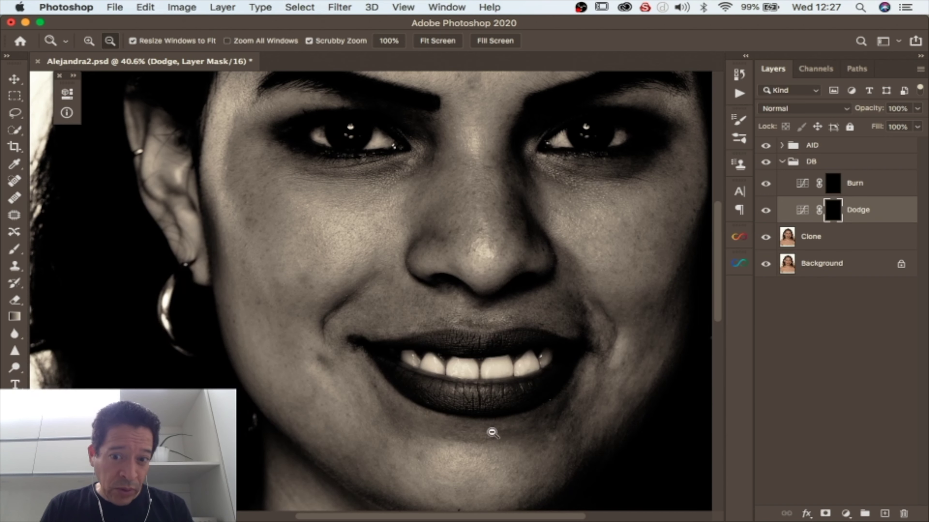
pyautogui.scroll(5, 652, 301)
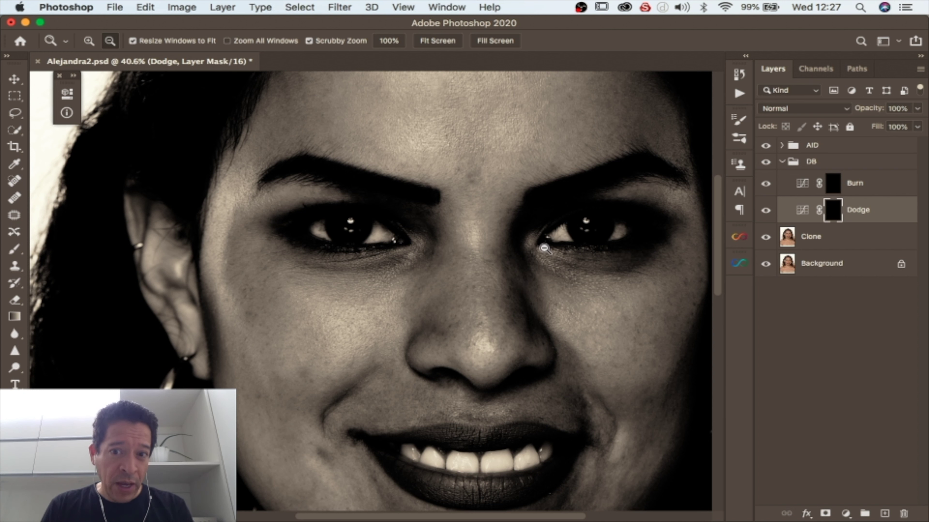
pyautogui.press('b')
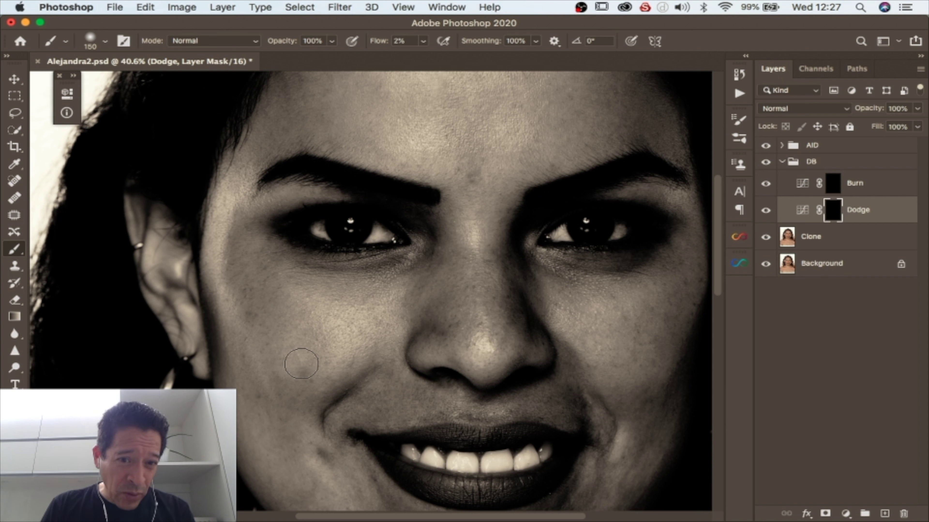
# - Zoom in and paint faint 2%-flow white strokes on the Dodge mask under both eyes and the cheek
pyautogui.press('z')
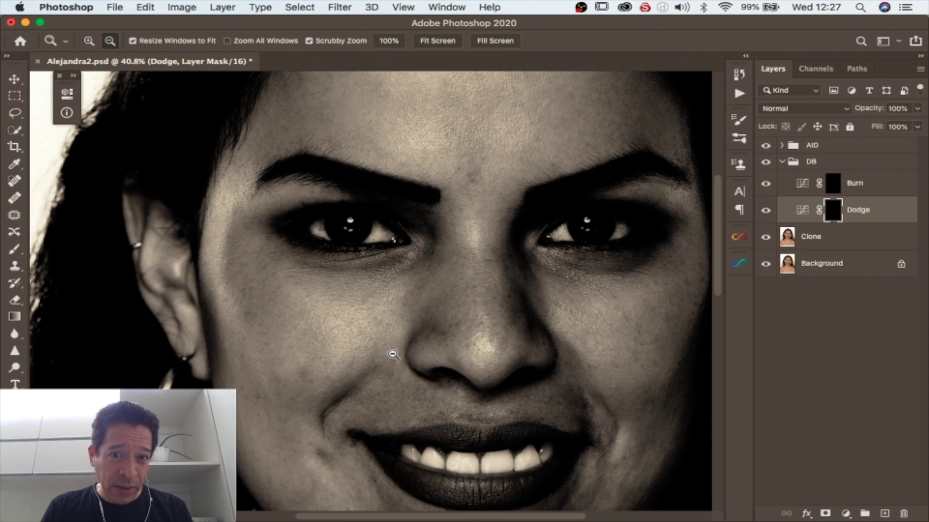
pyautogui.moveTo(404, 352); pyautogui.dragTo(417, 349)
pyautogui.press('b')
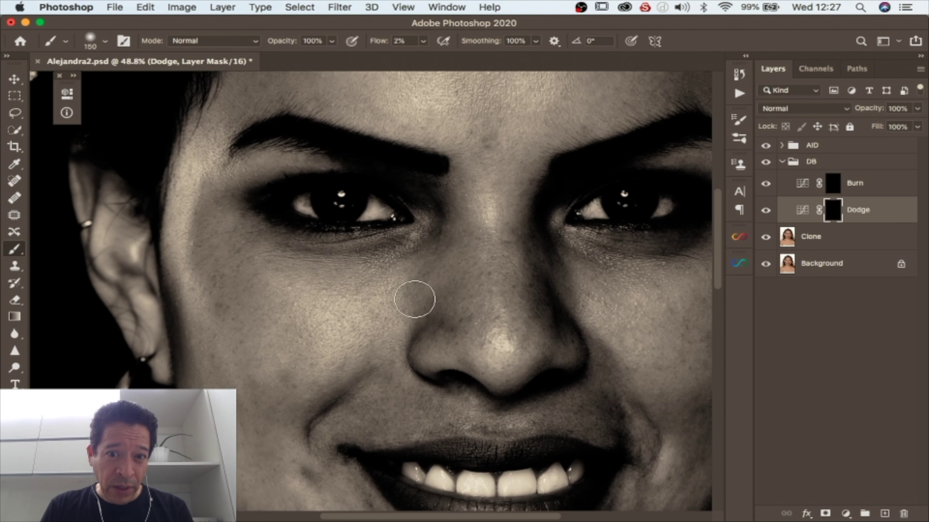
pyautogui.moveTo(411, 260)
pyautogui.mouseDown()
pyautogui.moveTo(369, 280)
pyautogui.moveTo(381, 302)
pyautogui.moveTo(438, 242)
pyautogui.moveTo(428, 307)
pyautogui.moveTo(433, 262)
pyautogui.moveTo(447, 318)
pyautogui.moveTo(453, 235)
pyautogui.moveTo(448, 267)
pyautogui.moveTo(521, 291)
pyautogui.moveTo(550, 255)
pyautogui.moveTo(572, 304)
pyautogui.moveTo(571, 272)
pyautogui.moveTo(557, 256)
pyautogui.moveTo(602, 276)
pyautogui.moveTo(557, 264)
pyautogui.moveTo(634, 274)
pyautogui.mouseUp()
pyautogui.hscroll(5, 591, 305)
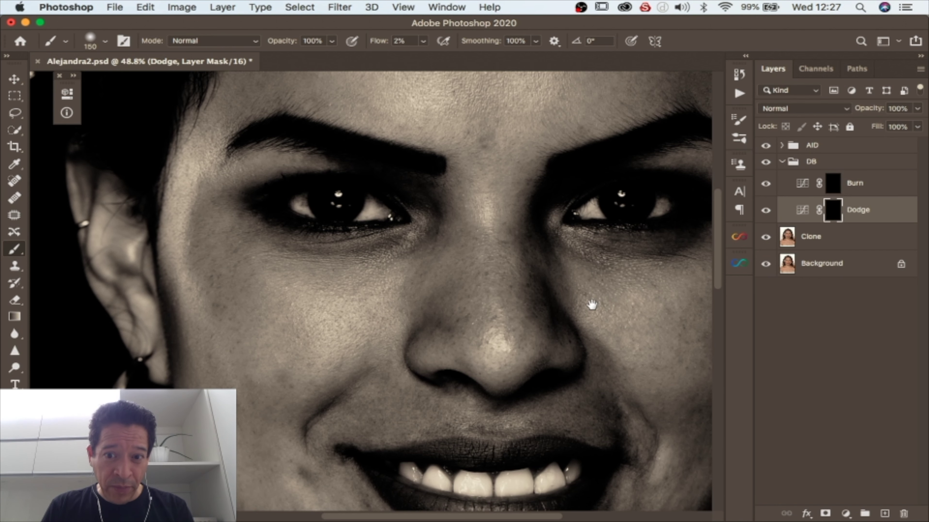
pyautogui.moveTo(538, 267)
pyautogui.mouseDown()
pyautogui.moveTo(603, 264)
pyautogui.moveTo(534, 269)
pyautogui.moveTo(571, 267)
pyautogui.moveTo(522, 258)
pyautogui.moveTo(608, 245)
pyautogui.moveTo(526, 267)
pyautogui.moveTo(559, 313)
pyautogui.moveTo(558, 336)
pyautogui.moveTo(614, 297)
pyautogui.moveTo(618, 322)
pyautogui.moveTo(651, 285)
pyautogui.moveTo(617, 333)
pyautogui.moveTo(625, 288)
pyautogui.moveTo(623, 304)
pyautogui.moveTo(639, 301)
pyautogui.moveTo(611, 356)
pyautogui.moveTo(650, 278)
pyautogui.moveTo(624, 350)
pyautogui.moveTo(628, 306)
pyautogui.moveTo(588, 353)
pyautogui.moveTo(535, 297)
pyautogui.moveTo(522, 298)
pyautogui.moveTo(535, 349)
pyautogui.moveTo(519, 336)
pyautogui.moveTo(533, 380)
pyautogui.moveTo(533, 372)
pyautogui.moveTo(529, 364)
pyautogui.moveTo(526, 409)
pyautogui.moveTo(482, 421)
pyautogui.moveTo(523, 406)
pyautogui.moveTo(416, 426)
pyautogui.moveTo(428, 422)
pyautogui.moveTo(340, 411)
pyautogui.moveTo(281, 418)
pyautogui.moveTo(317, 404)
pyautogui.moveTo(279, 431)
pyautogui.moveTo(291, 354)
pyautogui.moveTo(249, 405)
pyautogui.moveTo(260, 366)
pyautogui.moveTo(213, 404)
pyautogui.moveTo(177, 353)
pyautogui.mouseUp()
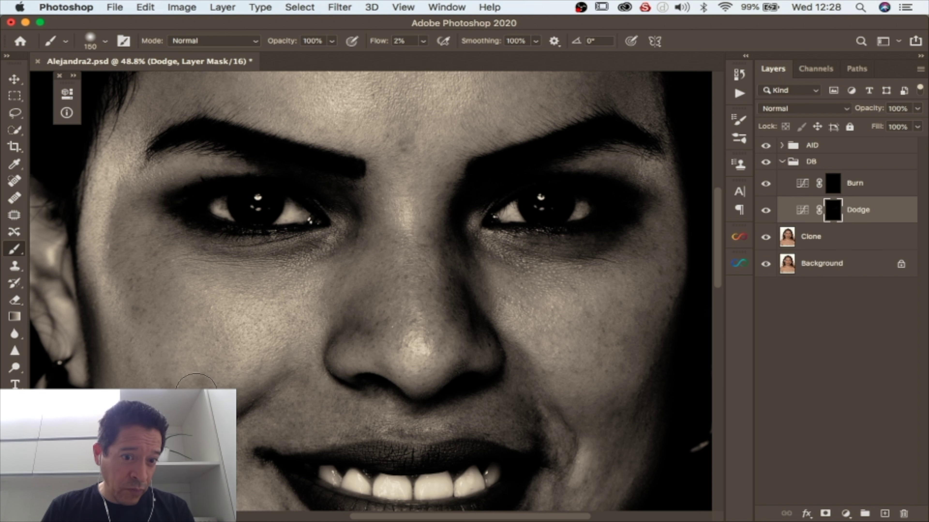
pyautogui.moveTo(141, 311)
pyautogui.mouseDown()
pyautogui.moveTo(140, 278)
pyautogui.moveTo(166, 313)
pyautogui.moveTo(194, 305)
pyautogui.mouseUp()
pyautogui.moveTo(288, 276)
pyautogui.mouseDown()
pyautogui.moveTo(234, 254)
pyautogui.moveTo(293, 248)
pyautogui.moveTo(188, 241)
pyautogui.moveTo(195, 243)
pyautogui.moveTo(145, 225)
pyautogui.moveTo(179, 234)
pyautogui.moveTo(170, 235)
pyautogui.moveTo(238, 276)
pyautogui.moveTo(204, 263)
pyautogui.moveTo(338, 271)
pyautogui.moveTo(355, 262)
pyautogui.moveTo(335, 248)
pyautogui.moveTo(300, 261)
pyautogui.moveTo(261, 258)
pyautogui.moveTo(308, 246)
pyautogui.moveTo(283, 253)
pyautogui.moveTo(336, 254)
pyautogui.moveTo(263, 262)
pyautogui.moveTo(273, 262)
pyautogui.moveTo(190, 242)
pyautogui.moveTo(267, 259)
pyautogui.moveTo(332, 245)
pyautogui.moveTo(235, 248)
pyautogui.moveTo(297, 248)
pyautogui.moveTo(234, 256)
pyautogui.moveTo(315, 242)
pyautogui.moveTo(182, 249)
pyautogui.moveTo(193, 239)
pyautogui.moveTo(233, 259)
pyautogui.moveTo(208, 242)
pyautogui.moveTo(329, 245)
pyautogui.moveTo(206, 248)
pyautogui.moveTo(259, 267)
pyautogui.moveTo(202, 277)
pyautogui.moveTo(268, 288)
pyautogui.mouseUp()
pyautogui.moveTo(459, 269)
pyautogui.mouseDown()
pyautogui.moveTo(478, 253)
pyautogui.moveTo(503, 264)
pyautogui.moveTo(595, 241)
pyautogui.moveTo(579, 251)
pyautogui.moveTo(596, 249)
pyautogui.moveTo(575, 254)
pyautogui.moveTo(616, 246)
pyautogui.moveTo(474, 238)
pyautogui.moveTo(480, 297)
pyautogui.moveTo(612, 243)
pyautogui.mouseUp()
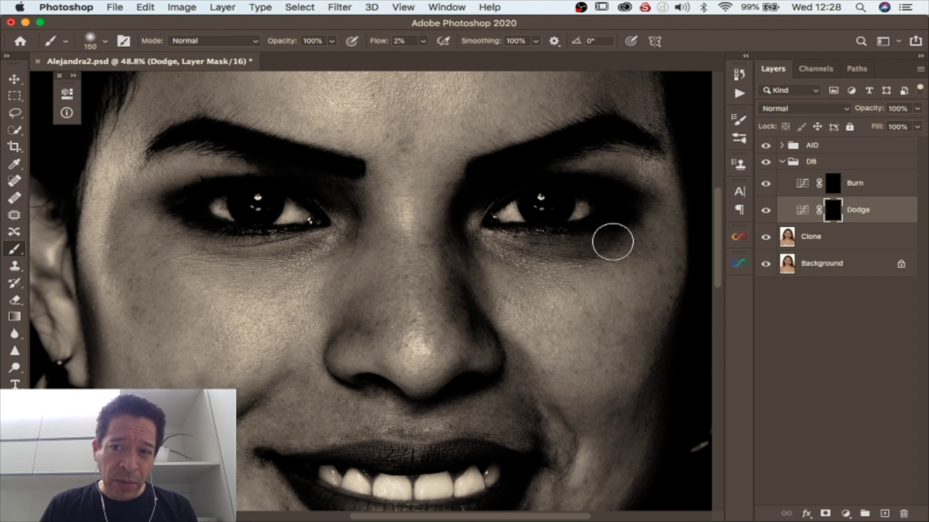
pyautogui.click(766, 212)
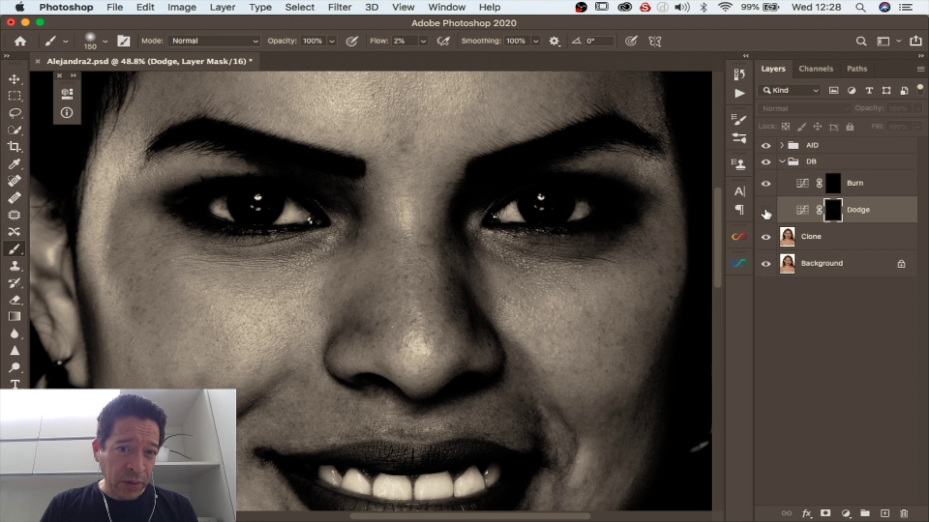
pyautogui.click(766, 212)
pyautogui.click(766, 212)
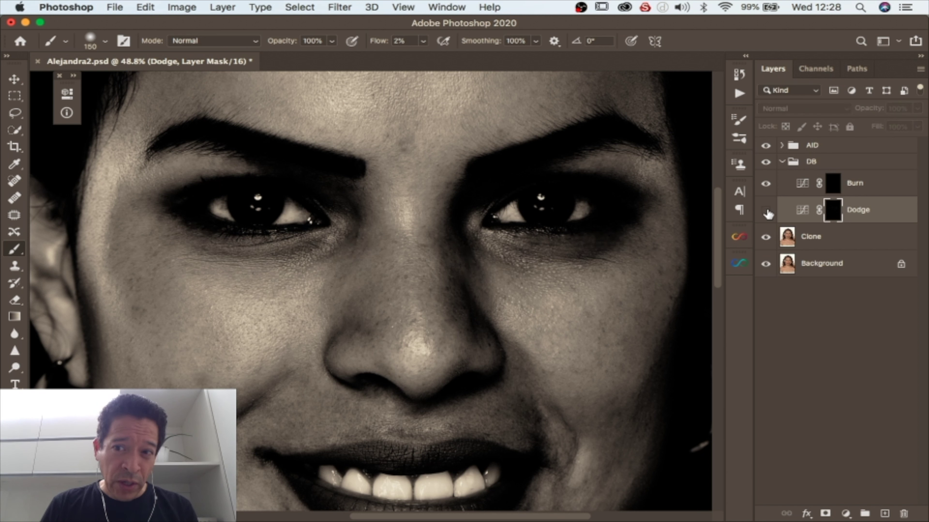
pyautogui.click(766, 212)
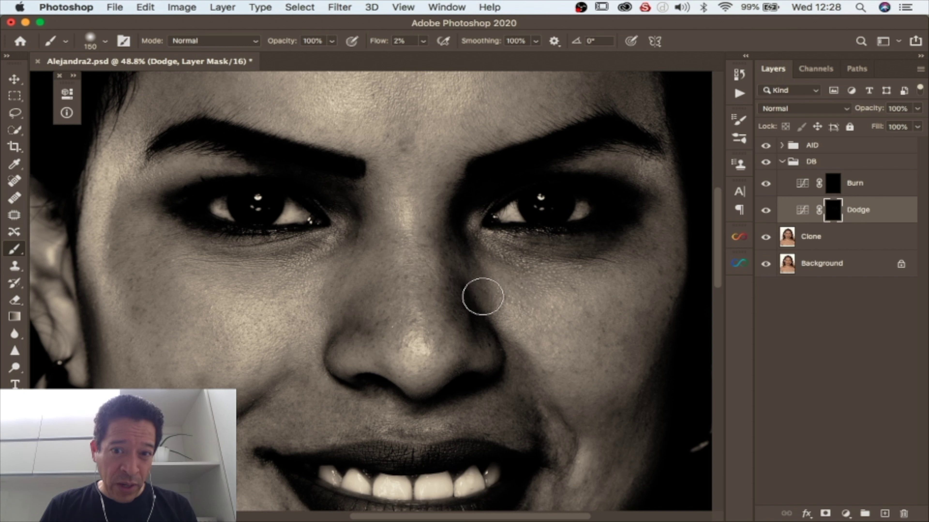
pyautogui.scroll(-3, 541, 329)
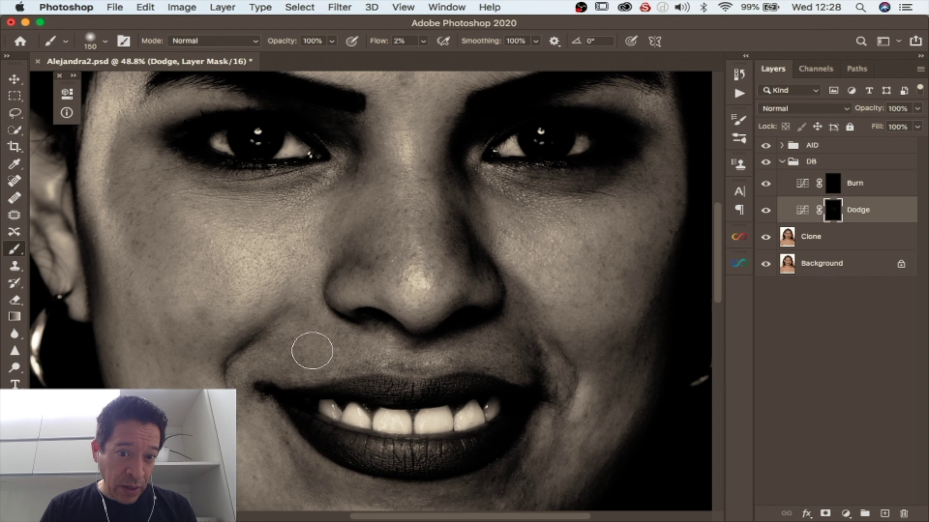
pyautogui.scroll(-2, 321, 353)
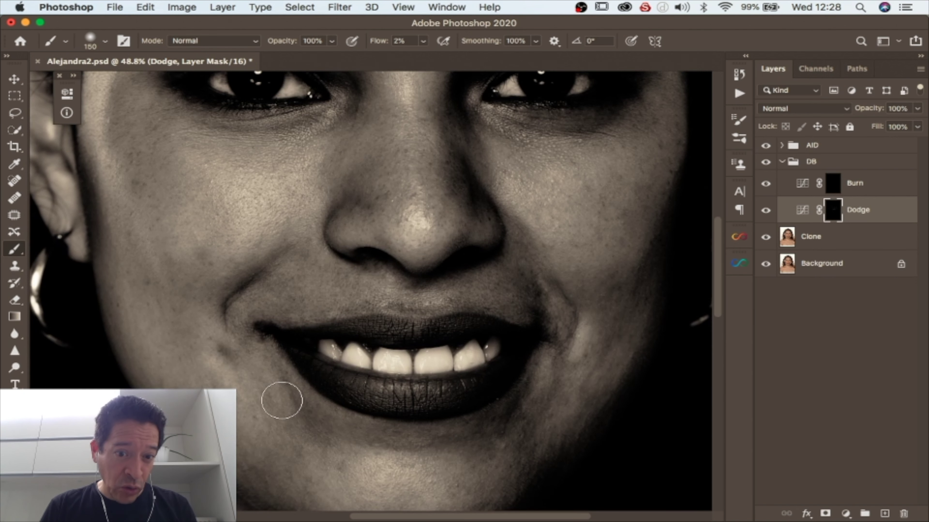
pyautogui.scroll(-1, 352, 431)
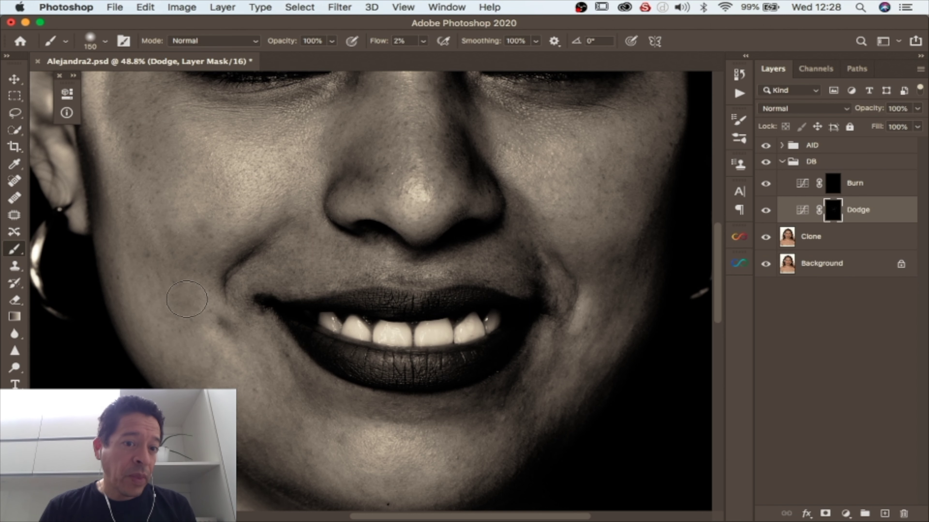
pyautogui.scroll(3, 173, 258)
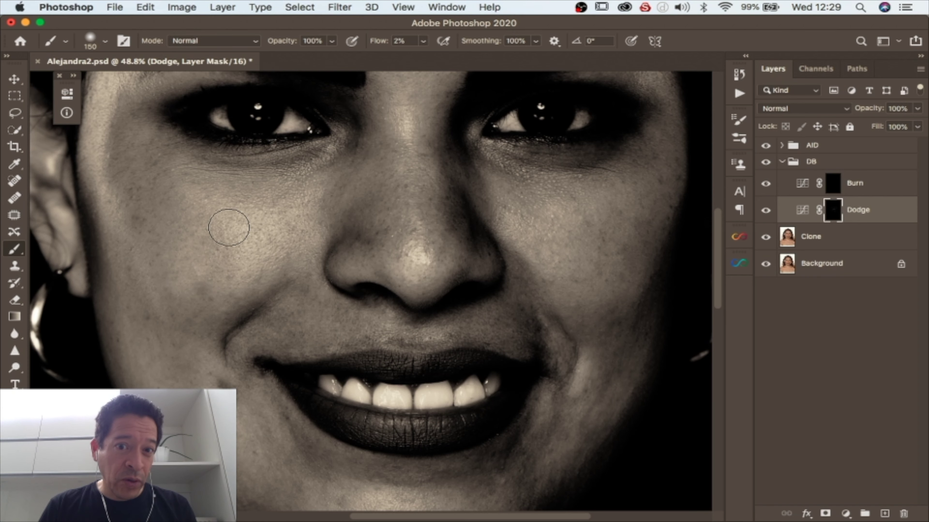
pyautogui.scroll(3, 274, 223)
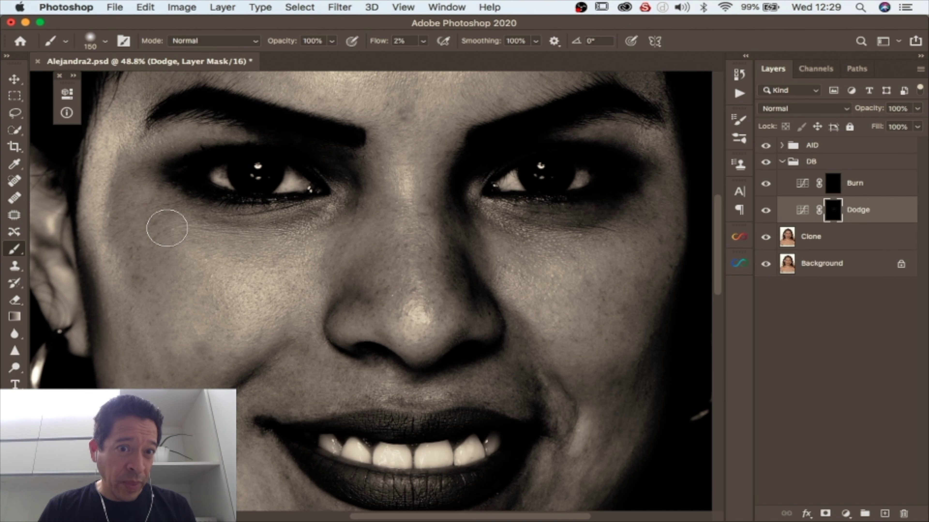
pyautogui.scroll(5, 153, 234)
pyautogui.scroll(3, 366, 150)
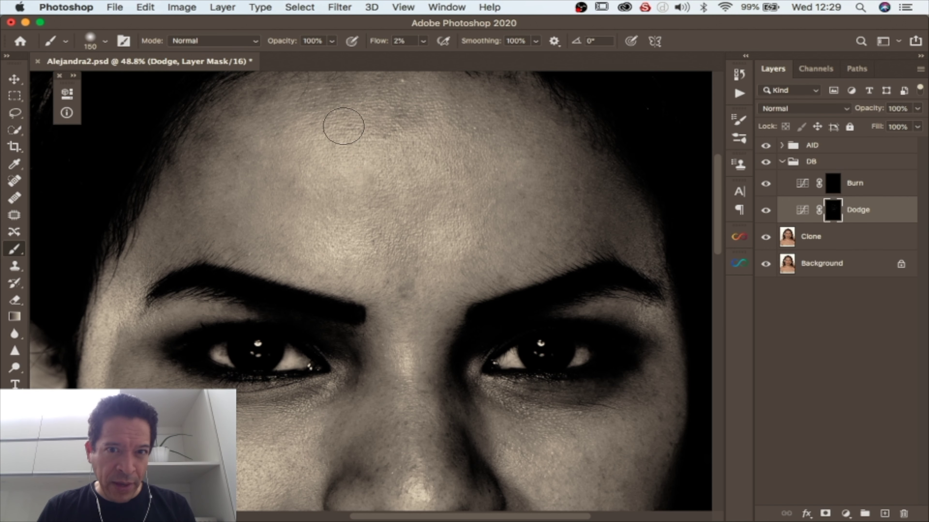
pyautogui.scroll(-2, 401, 264)
pyautogui.scroll(-5, 401, 263)
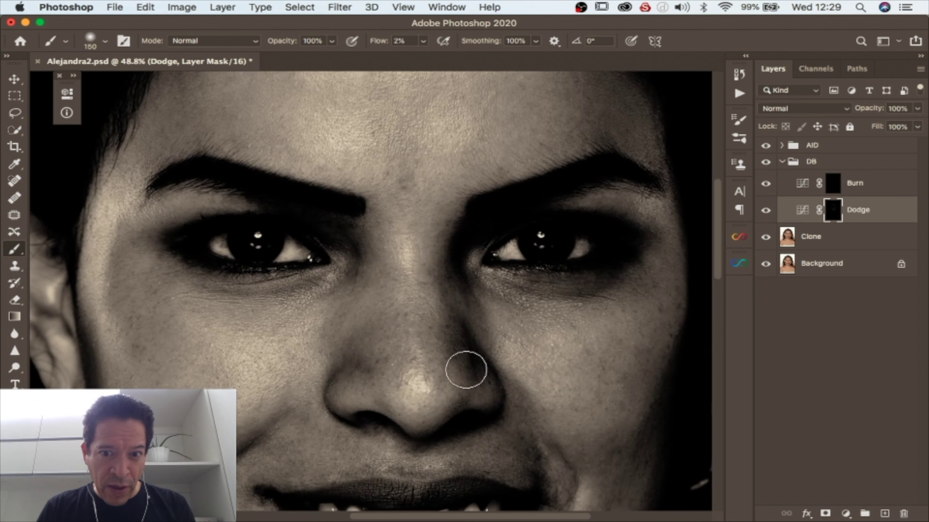
pyautogui.scroll(-2, 425, 382)
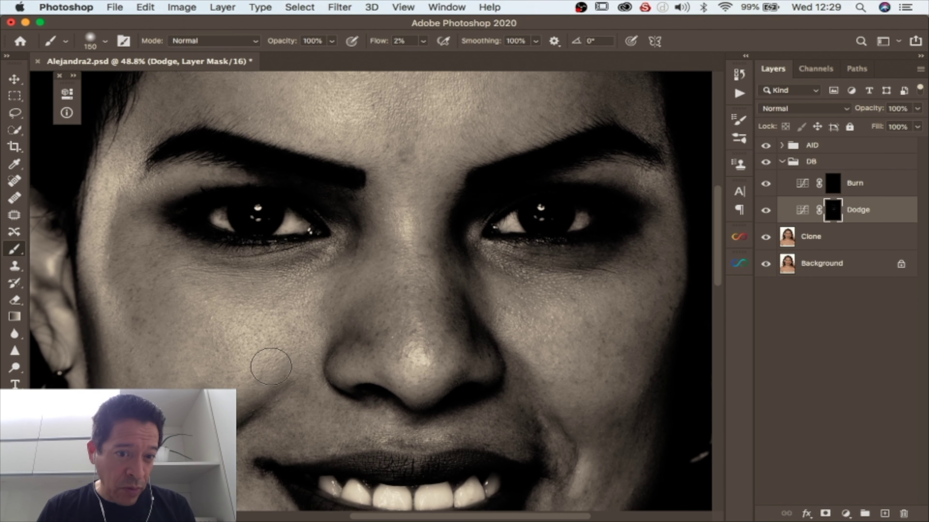
pyautogui.scroll(-3, 269, 363)
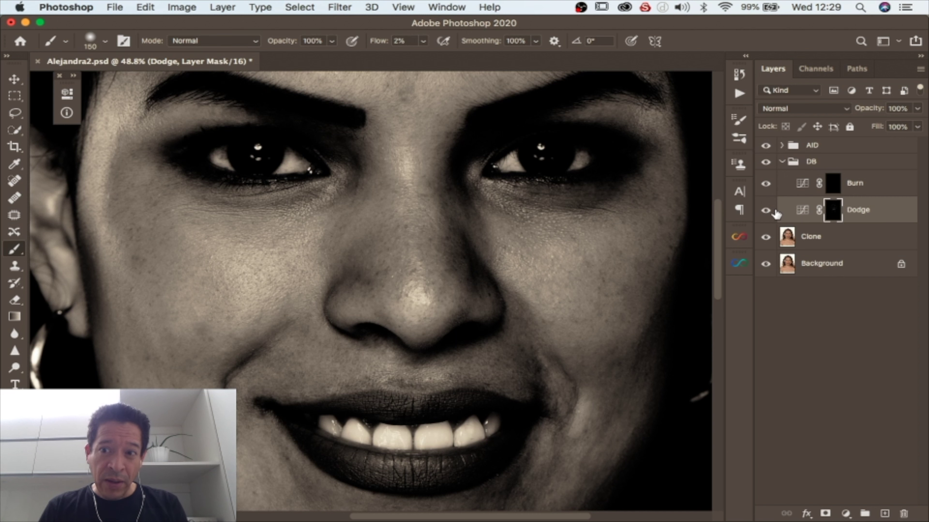
pyautogui.click(764, 212)
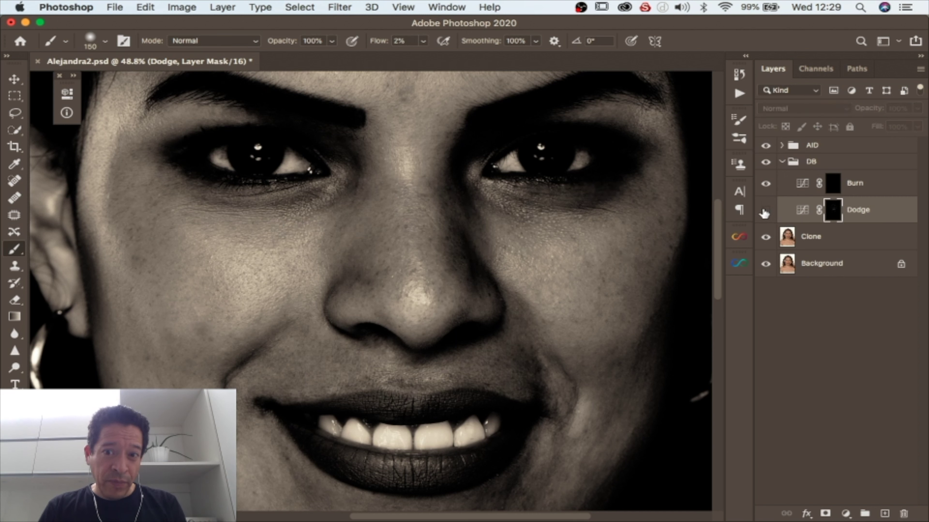
pyautogui.click(765, 210)
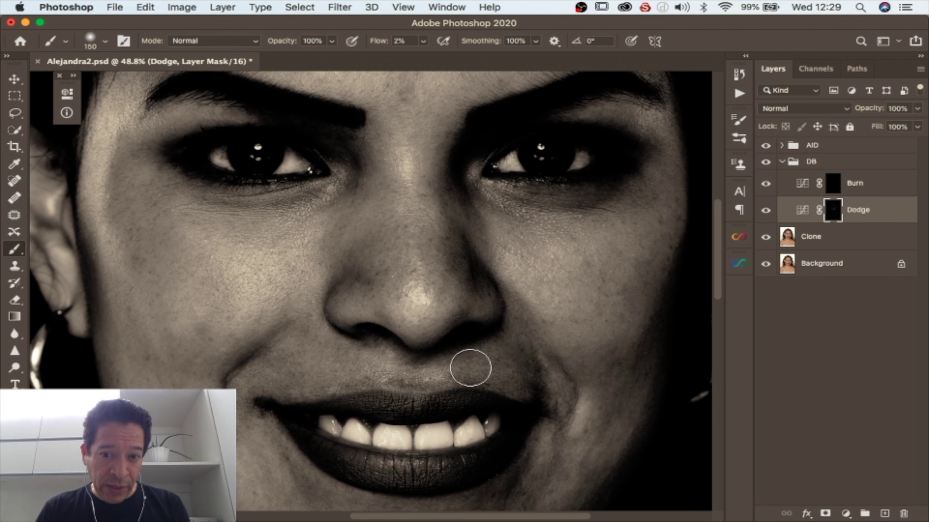
pyautogui.scroll(-2, 569, 381)
pyautogui.scroll(-1, 559, 366)
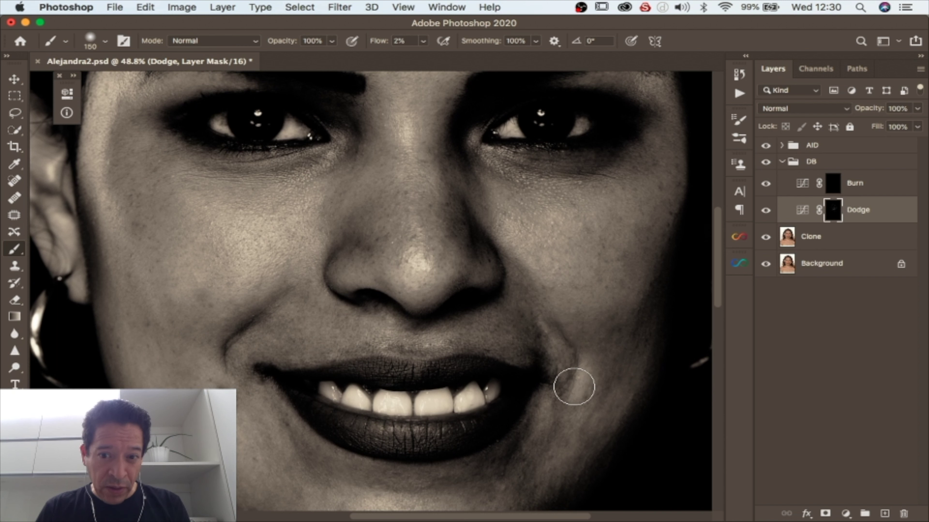
pyautogui.scroll(-2, 577, 406)
pyautogui.scroll(-5, 581, 415)
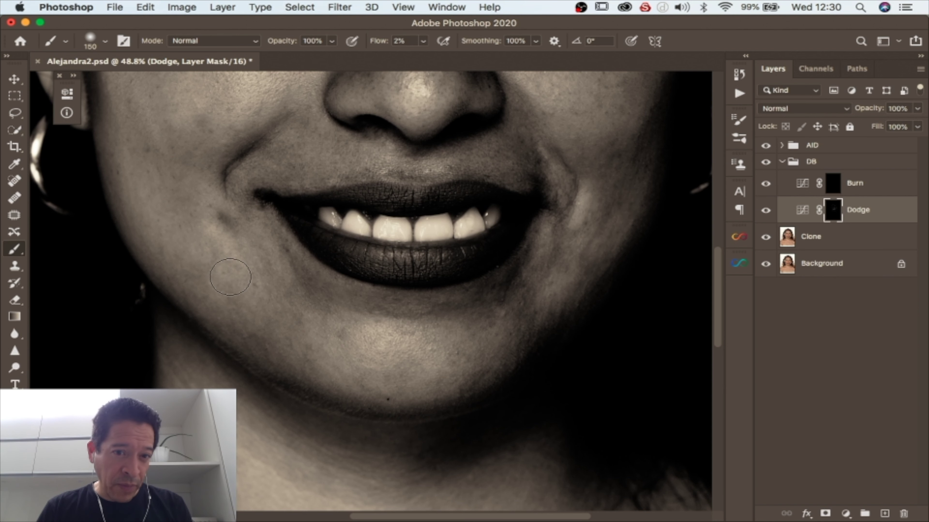
pyautogui.scroll(2, 225, 267)
pyautogui.scroll(6, 196, 289)
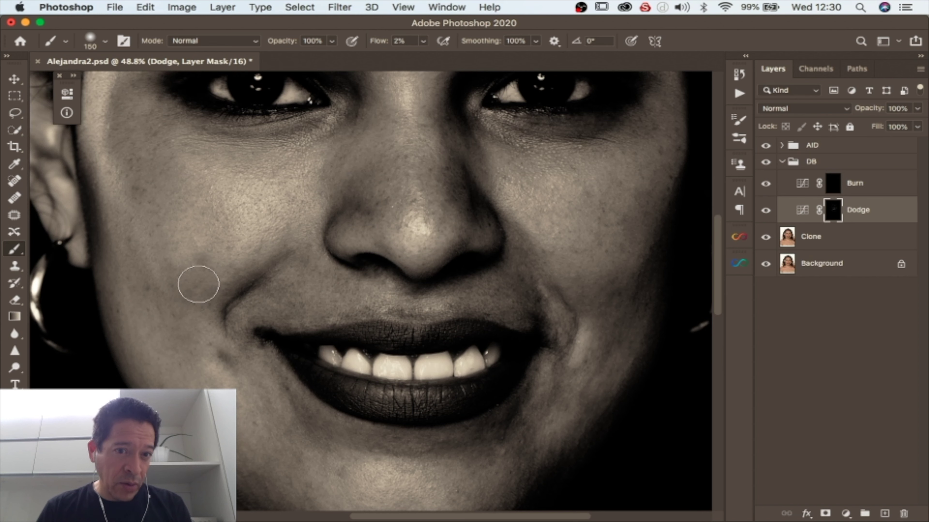
pyautogui.scroll(2, 218, 282)
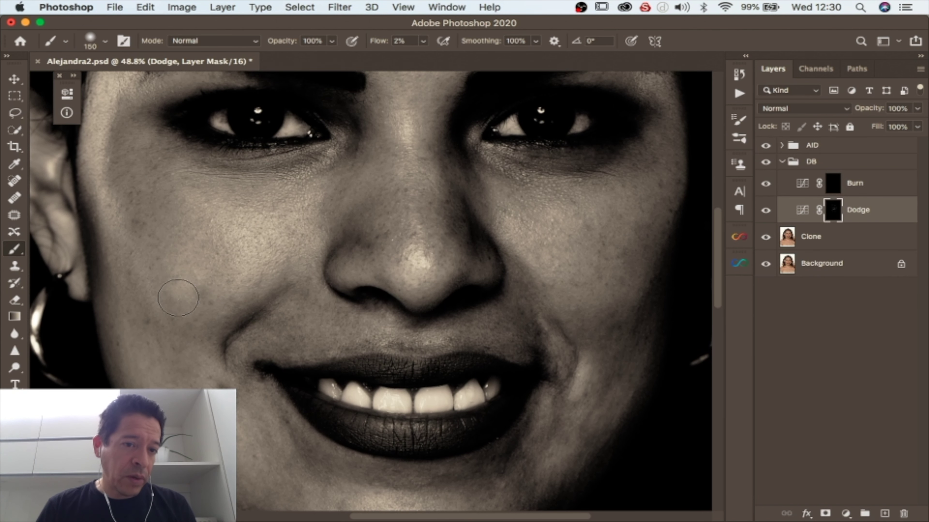
pyautogui.scroll(4, 176, 290)
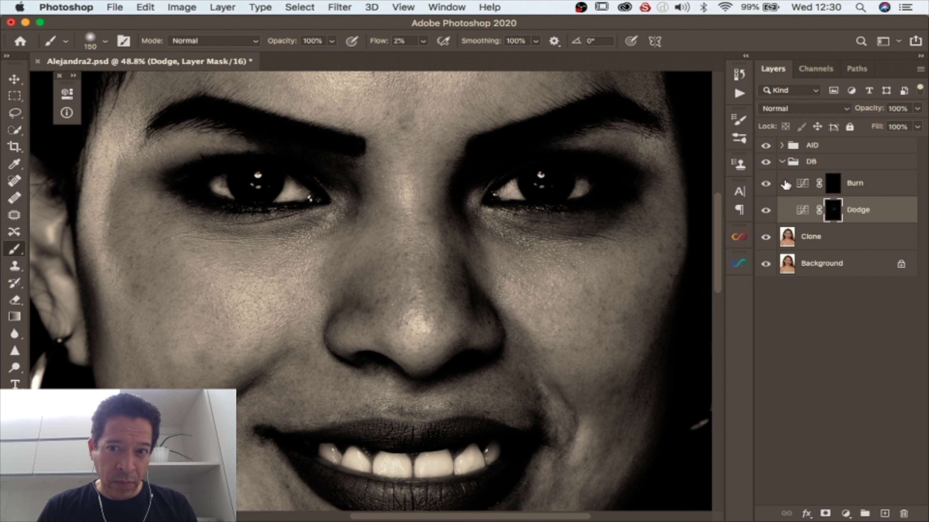
pyautogui.click(766, 145)
pyautogui.click(766, 145)
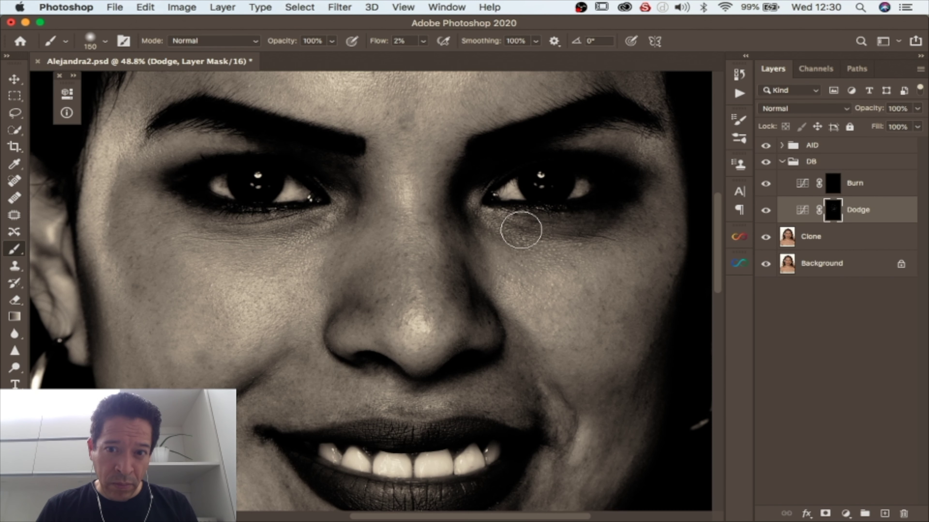
pyautogui.scroll(4, 640, 183)
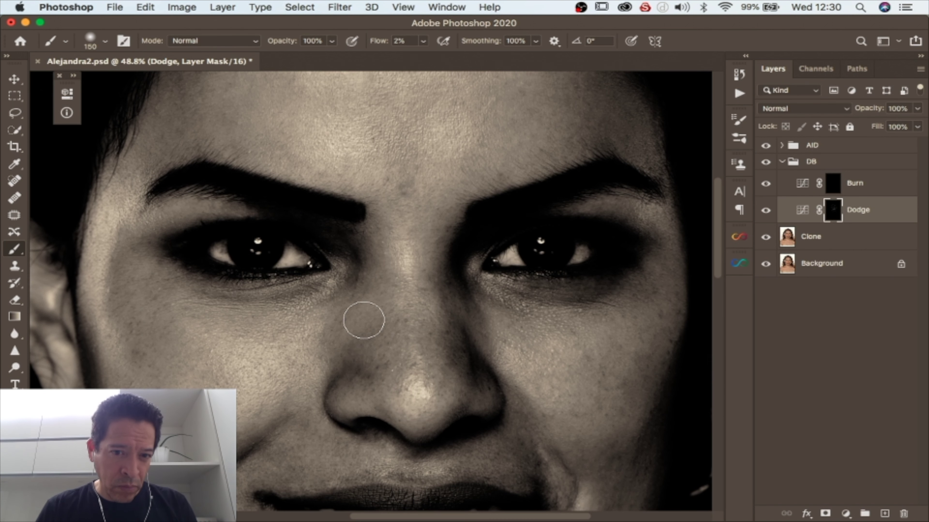
pyautogui.scroll(-2, 402, 337)
pyautogui.scroll(-6, 475, 299)
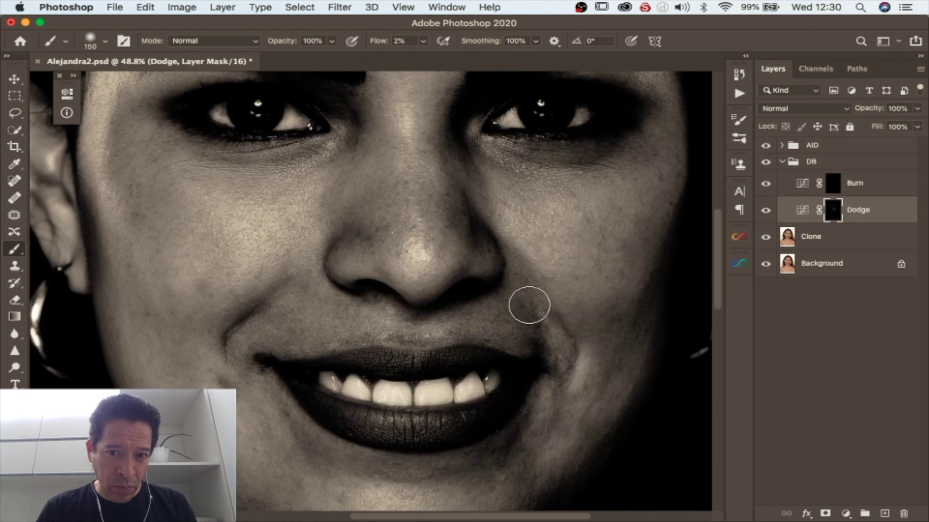
pyautogui.scroll(-5, 403, 338)
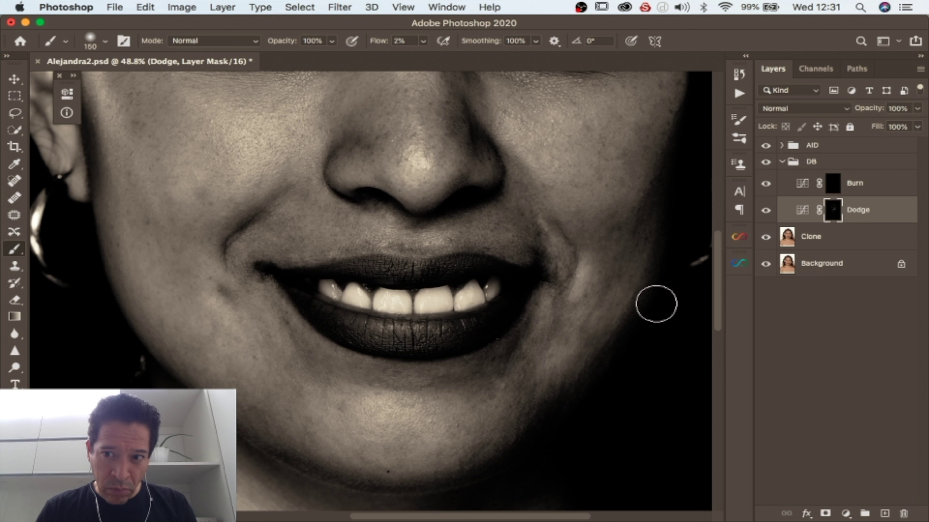
pyautogui.scroll(4, 167, 281)
# - Zoom in on the cheek beside the mouth and return to the Brush tool
pyautogui.press('z')
pyautogui.moveTo(222, 266); pyautogui.dragTo(305, 326)
pyautogui.rightClick(323, 314)
pyautogui.press('Escape')
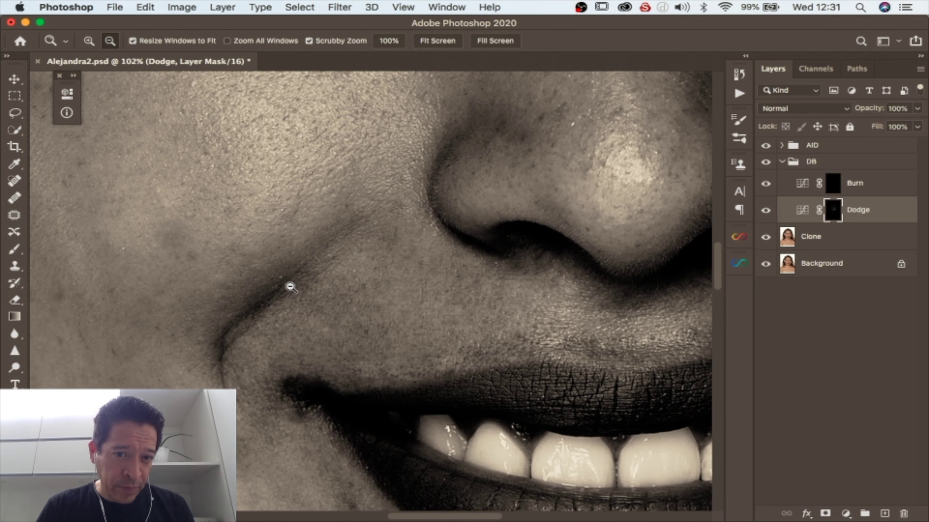
pyautogui.press('b')
pyautogui.rightClick(291, 286)
pyautogui.press('Escape')
# - Set the brush flow to about 8% and enlarge the brush to 60 px
pyautogui.moveTo(423, 40); pyautogui.dragTo(425, 56)
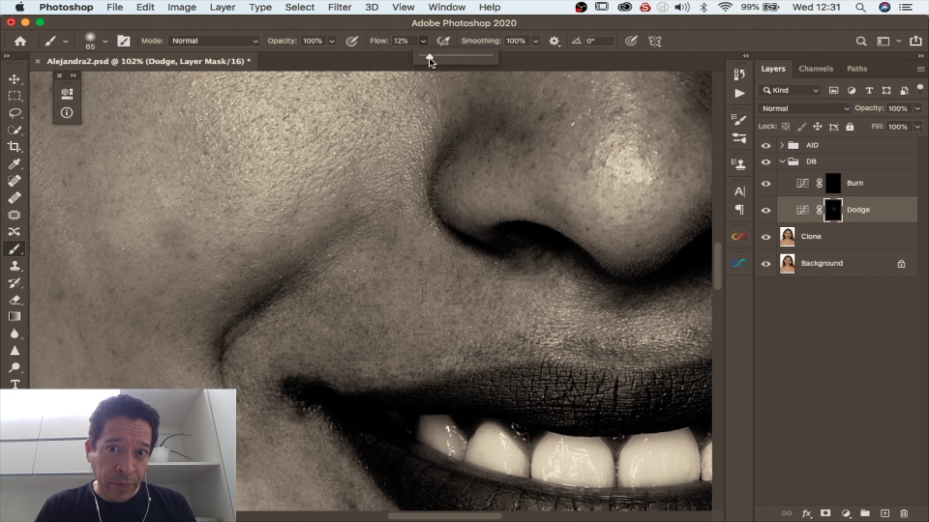
pyautogui.click(423, 41)
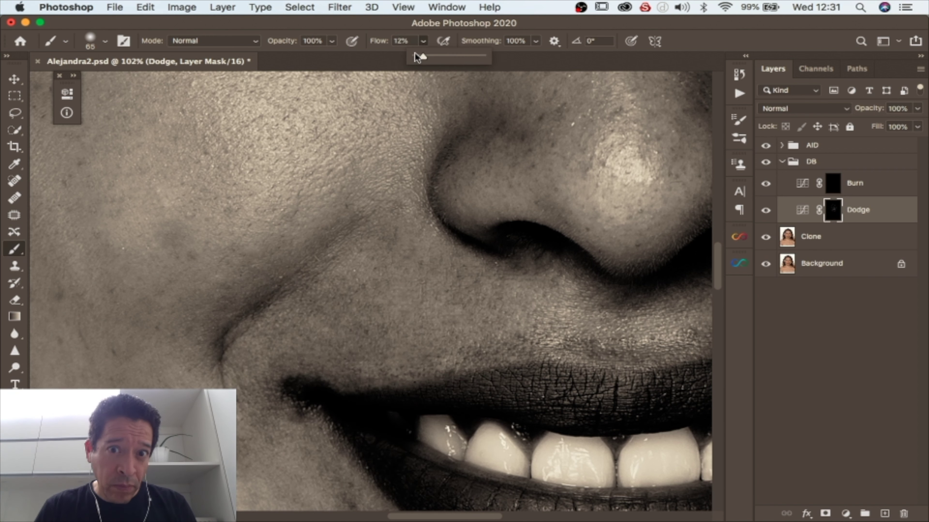
pyautogui.moveTo(418, 54); pyautogui.dragTo(421, 53)
pyautogui.rightClick(269, 308)
pyautogui.moveTo(364, 341); pyautogui.dragTo(350, 339)
pyautogui.click(268, 303)
pyautogui.press(']')
pyautogui.press(']')
pyautogui.click(423, 41)
pyautogui.moveTo(421, 55); pyautogui.dragTo(418, 59)
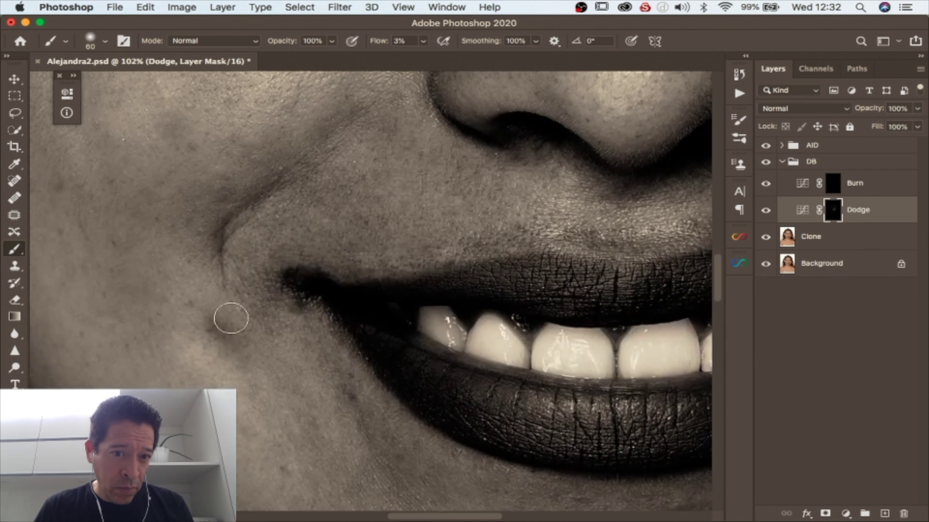
# - Zoom to 138% on the mouth corner and resize the brush to 35 px
pyautogui.scroll(-5, 230, 296)
pyautogui.moveTo(266, 288); pyautogui.dragTo(219, 289)
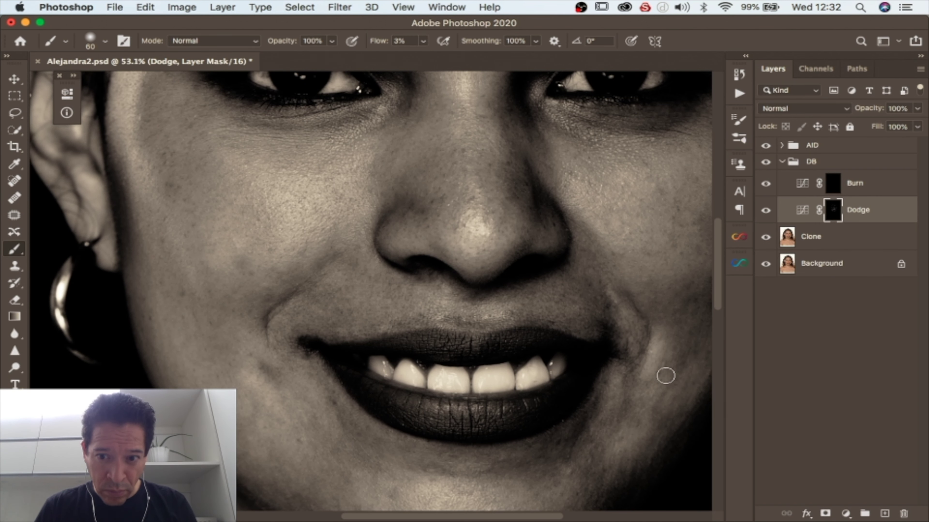
pyautogui.moveTo(644, 318); pyautogui.dragTo(507, 219)
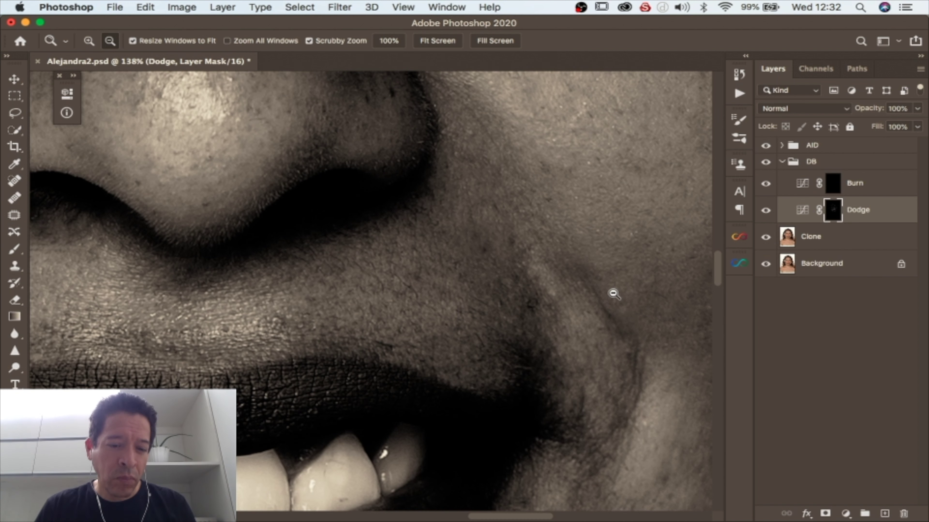
pyautogui.rightClick(635, 318)
pyautogui.moveTo(635, 318); pyautogui.dragTo(627, 316)
pyautogui.press('Return')
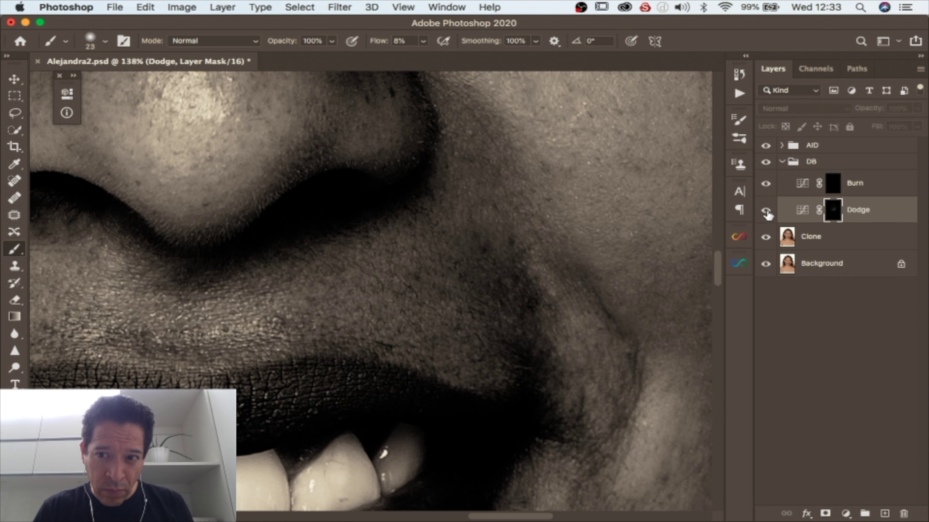
pyautogui.click(766, 145)
pyautogui.click(765, 145)
pyautogui.scroll(10, 657, 280)
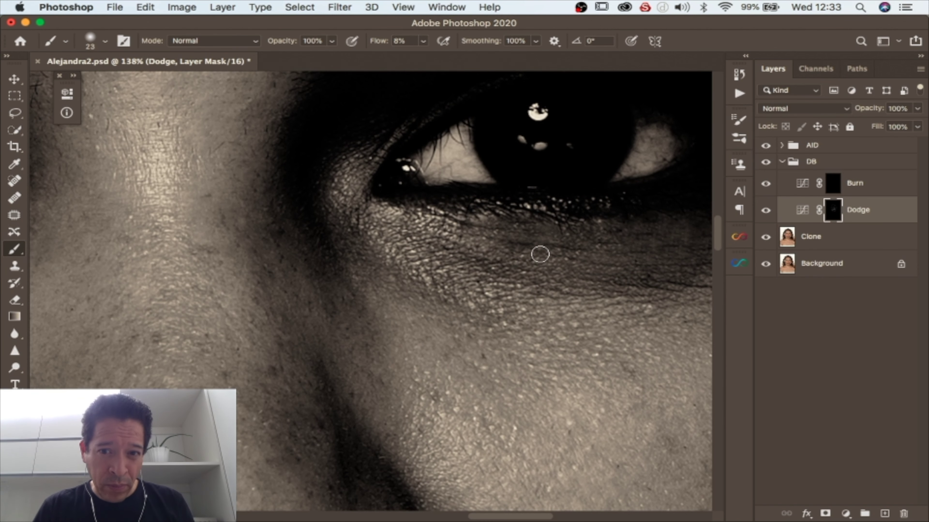
pyautogui.hscroll(5, 595, 284)
pyautogui.press(']')
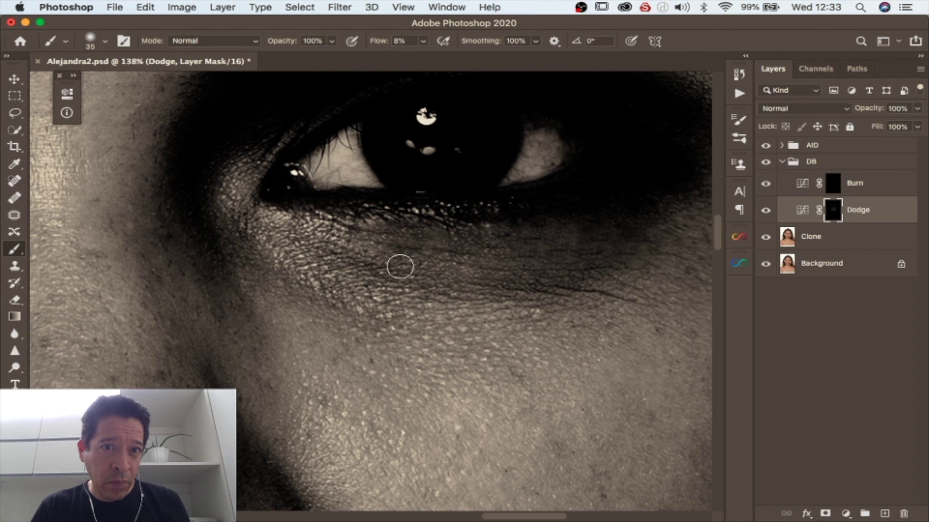
# - Paint white on the Dodge mask to brighten the skin under the eye, comparing before and after
pyautogui.moveTo(430, 275)
pyautogui.mouseDown()
pyautogui.moveTo(553, 282)
pyautogui.moveTo(427, 245)
pyautogui.moveTo(550, 235)
pyautogui.moveTo(393, 251)
pyautogui.moveTo(626, 280)
pyautogui.mouseUp()
pyautogui.click(765, 210)
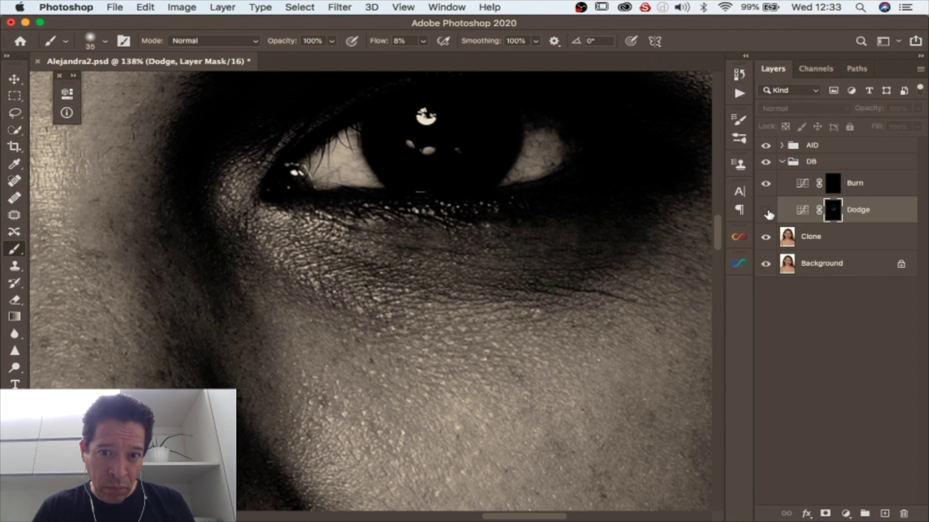
pyautogui.click(765, 210)
pyautogui.moveTo(435, 236)
pyautogui.mouseDown()
pyautogui.moveTo(392, 265)
pyautogui.moveTo(576, 269)
pyautogui.moveTo(581, 230)
pyautogui.moveTo(534, 247)
pyautogui.moveTo(363, 241)
pyautogui.moveTo(467, 269)
pyautogui.moveTo(589, 235)
pyautogui.moveTo(398, 253)
pyautogui.mouseUp()
pyautogui.click(765, 145)
pyautogui.click(765, 145)
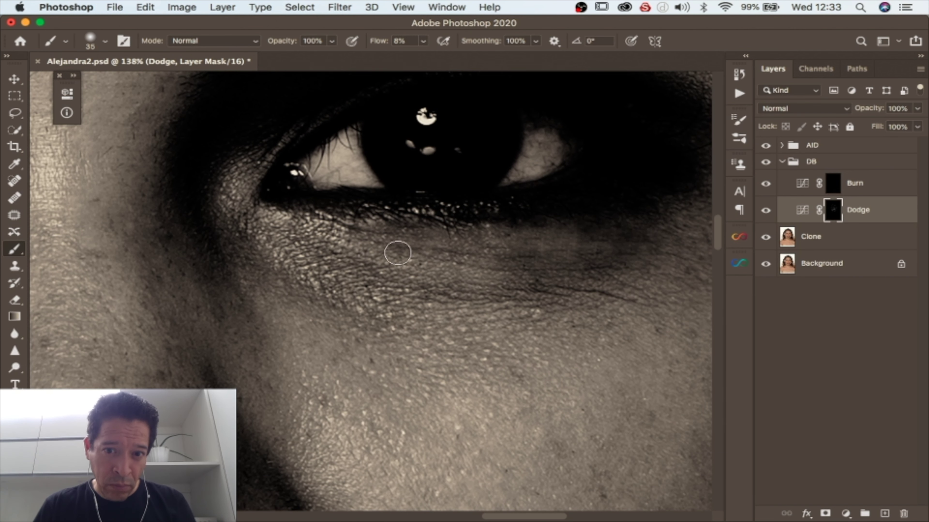
pyautogui.moveTo(542, 259); pyautogui.dragTo(605, 232)
# - Zoom out to 61.3% and hide the AID helper group to view the colour portrait
pyautogui.press('z')
pyautogui.moveTo(434, 277); pyautogui.dragTo(366, 277)
pyautogui.click(765, 210)
pyautogui.click(765, 210)
pyautogui.click(766, 145)
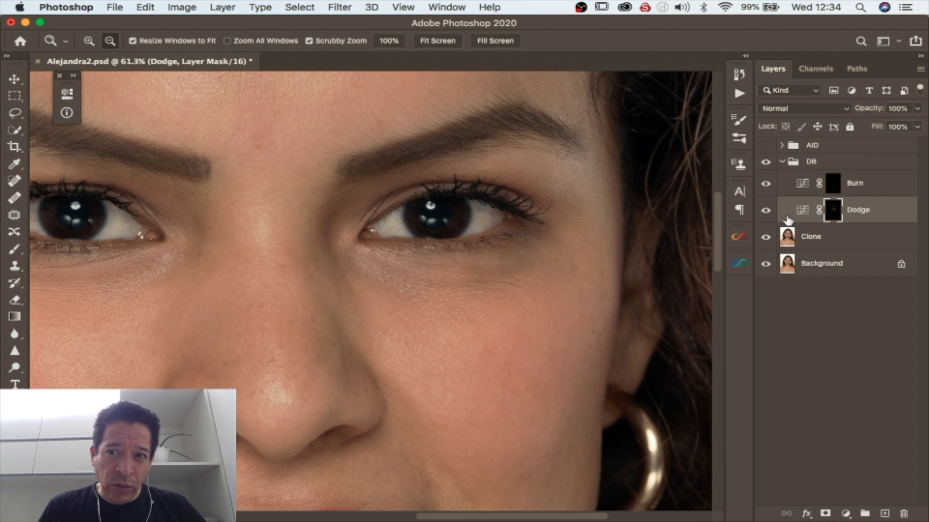
# - Compare the Dodge layer on and off, zoom in and out, and turn the AID group back on
pyautogui.click(766, 211)
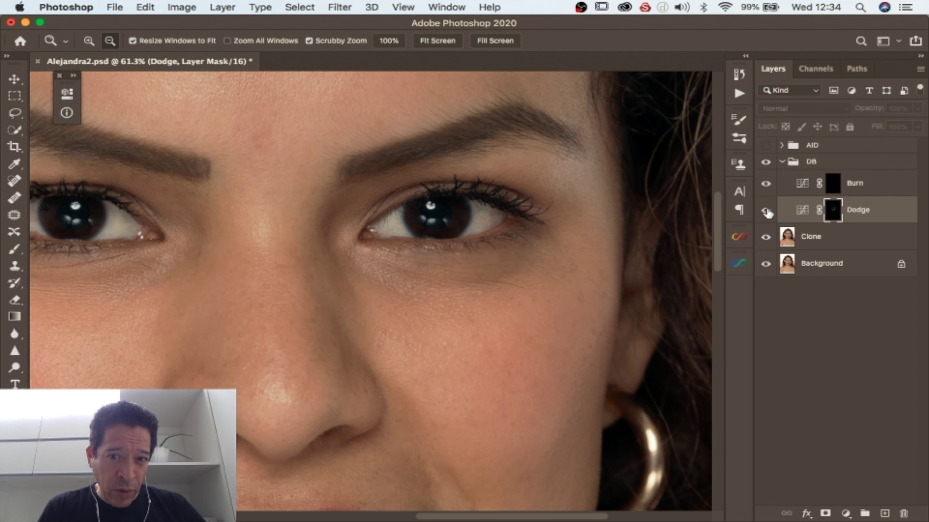
pyautogui.click(766, 210)
pyautogui.scroll(3, 435, 280)
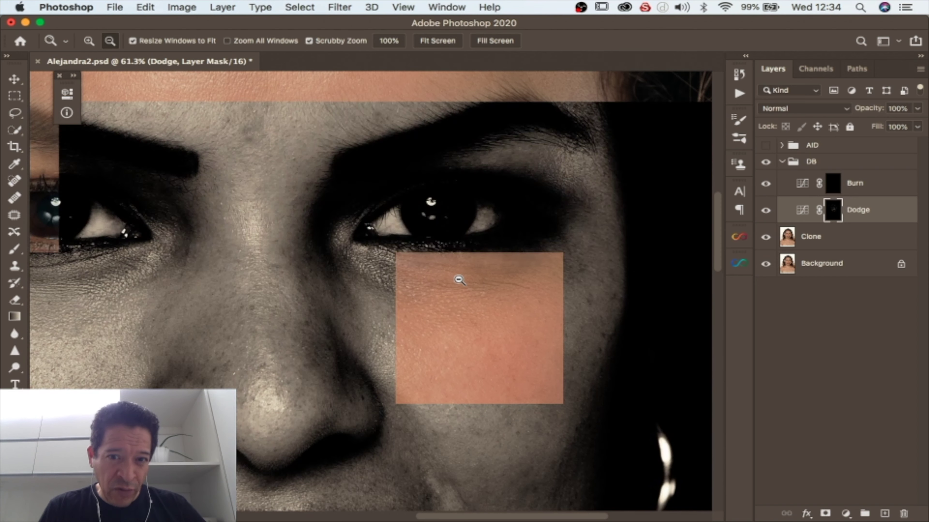
pyautogui.scroll(-4, 427, 319)
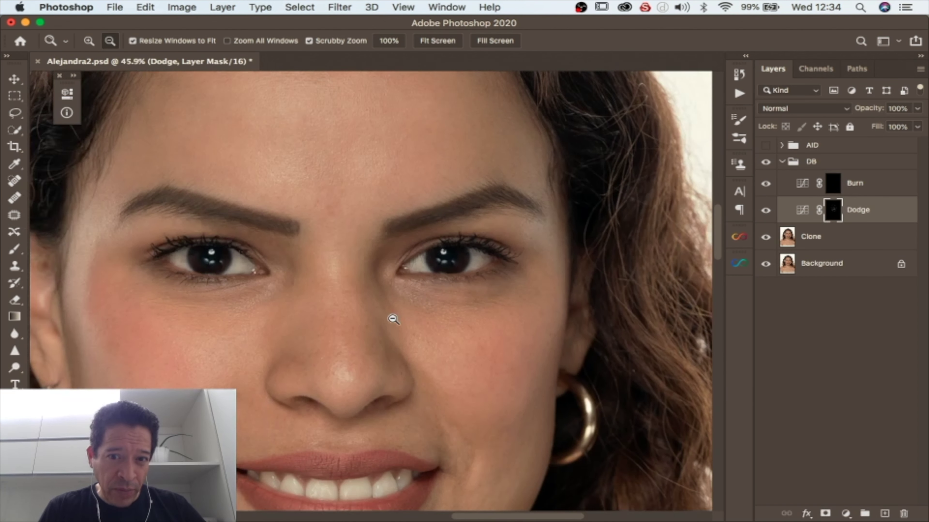
pyautogui.scroll(5, 462, 299)
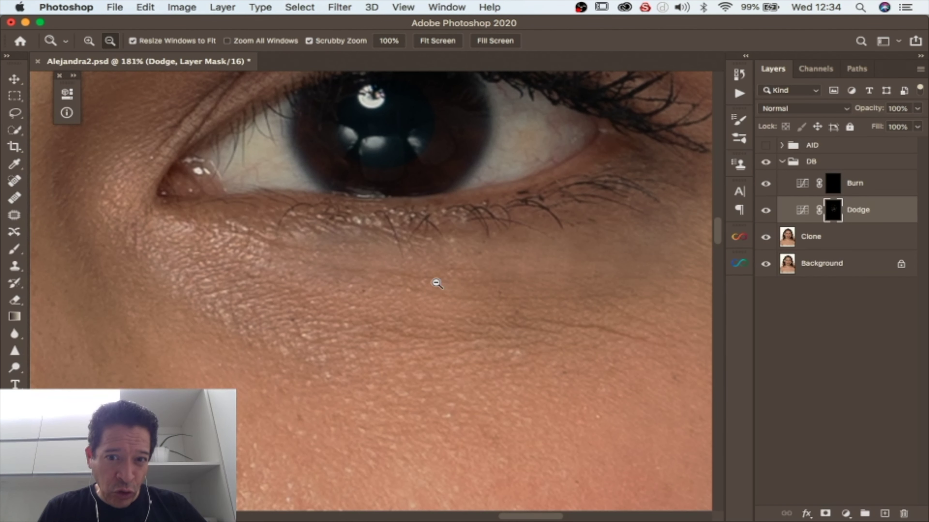
pyautogui.scroll(-5, 399, 311)
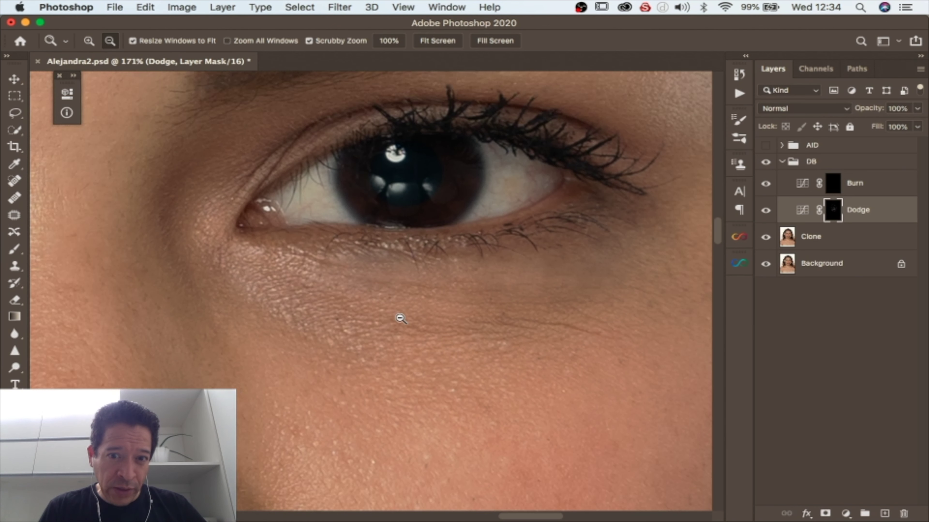
pyautogui.click(764, 146)
pyautogui.scroll(2, 497, 305)
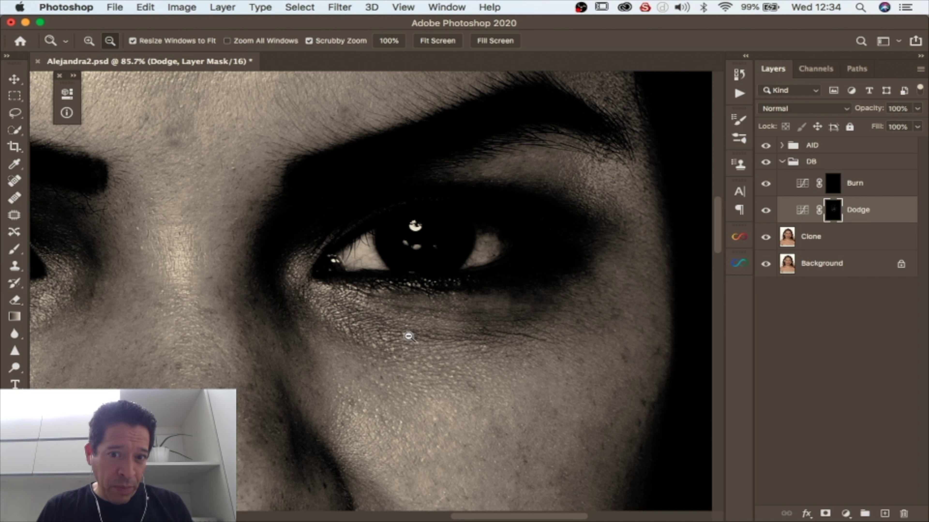
# - On the Burn mask at 2% flow, faintly darken along the under-eye area
pyautogui.press('b')
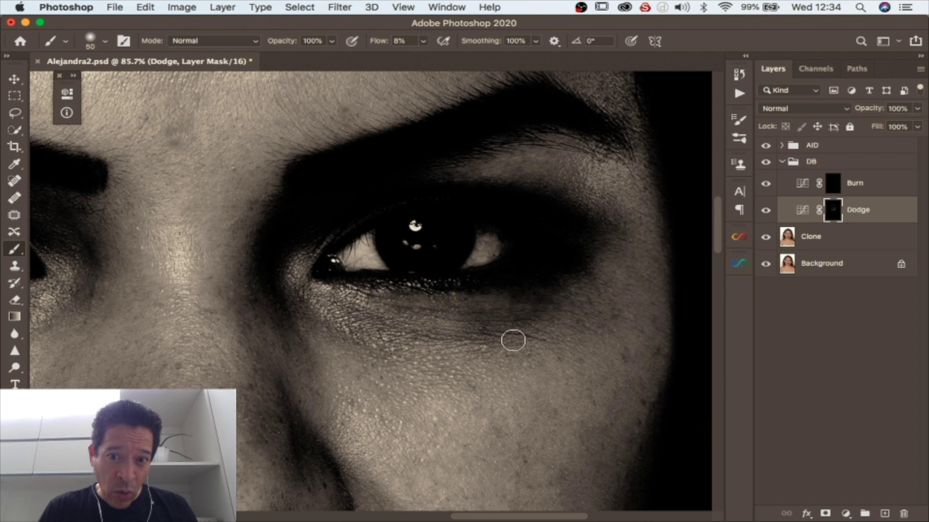
pyautogui.click(835, 184)
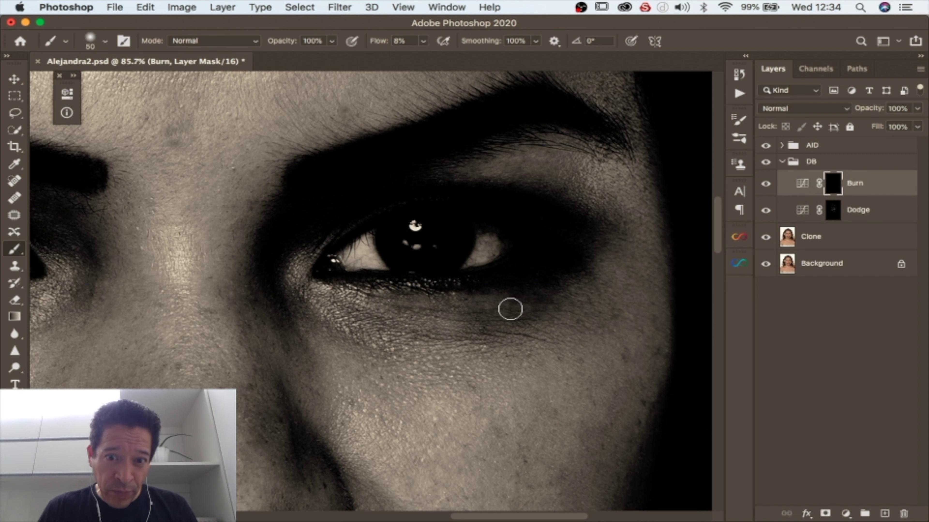
pyautogui.click(424, 41)
pyautogui.moveTo(423, 55); pyautogui.dragTo(421, 58)
pyautogui.moveTo(524, 307); pyautogui.dragTo(486, 307)
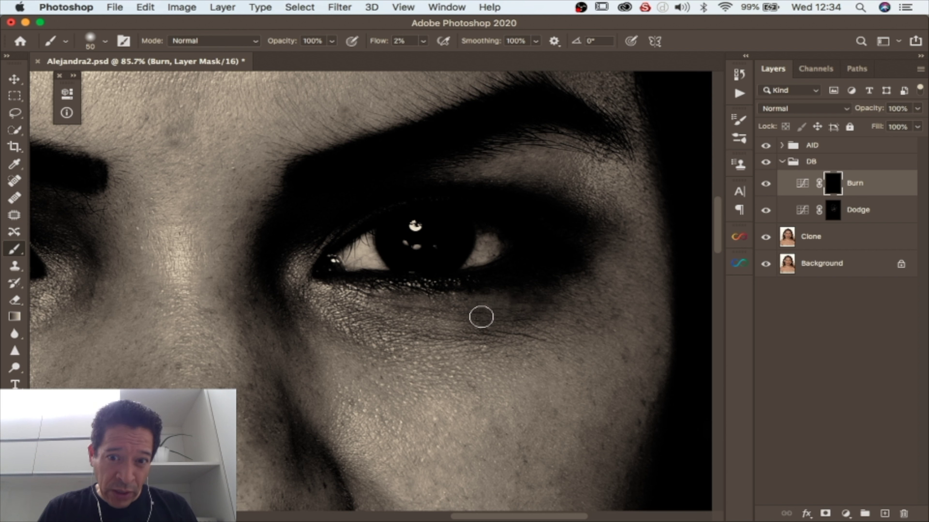
# - Target the Dodge mask, set brush flow to 3%, and zoom out to about 39%
pyautogui.click(829, 215)
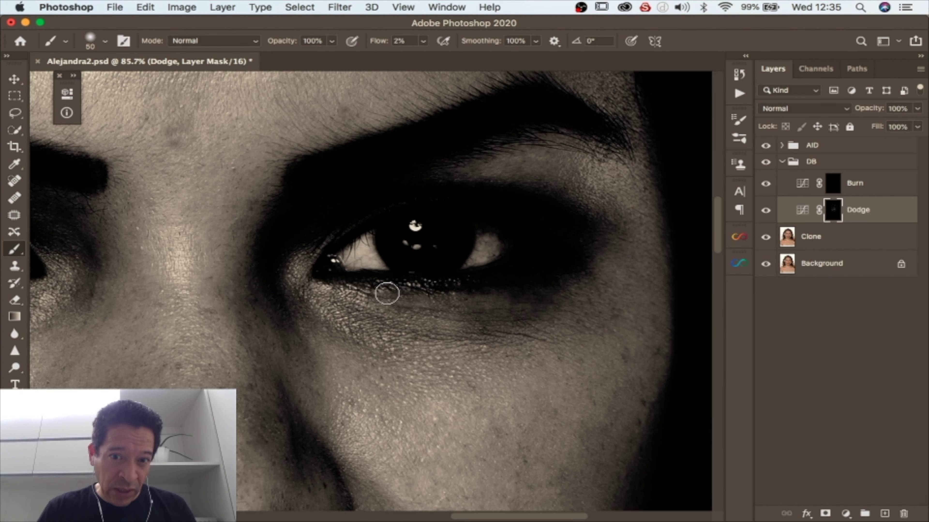
pyautogui.hscroll(-10, 328, 352)
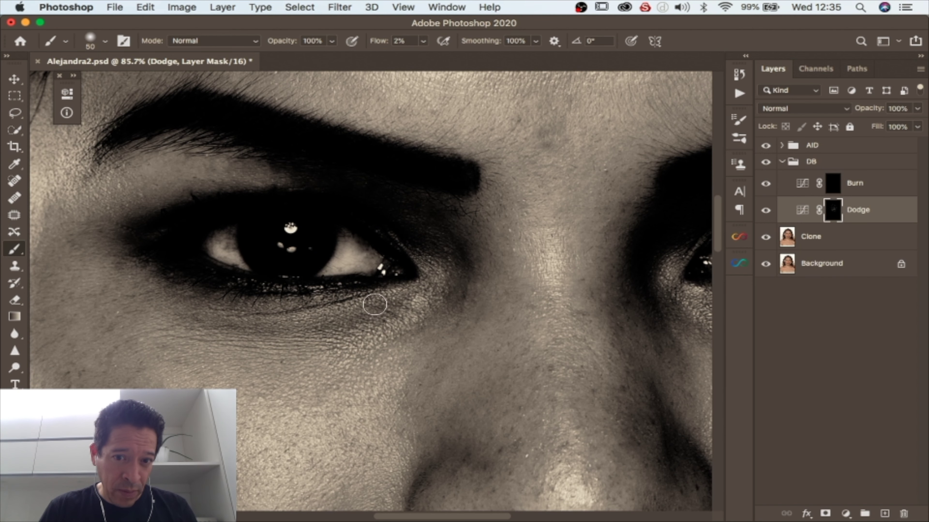
pyautogui.scroll(5, 138, 271)
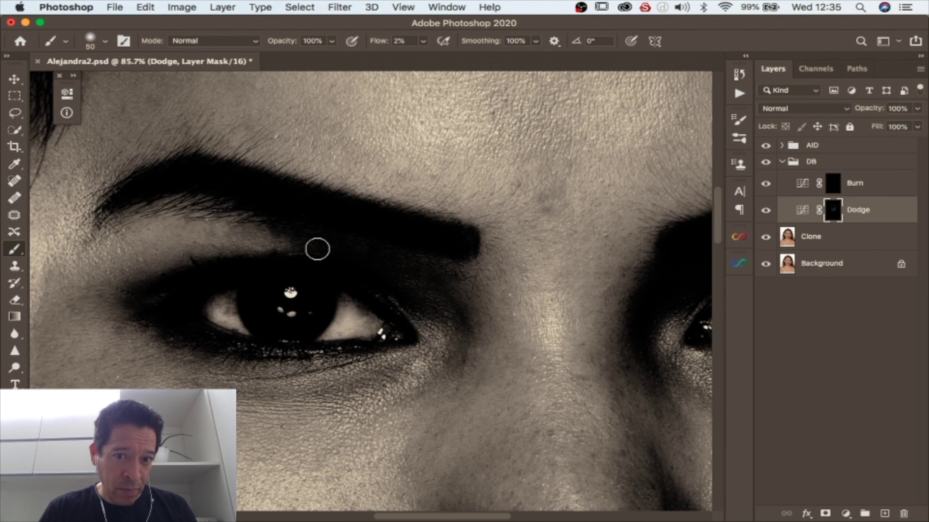
pyautogui.scroll(1, 573, 226)
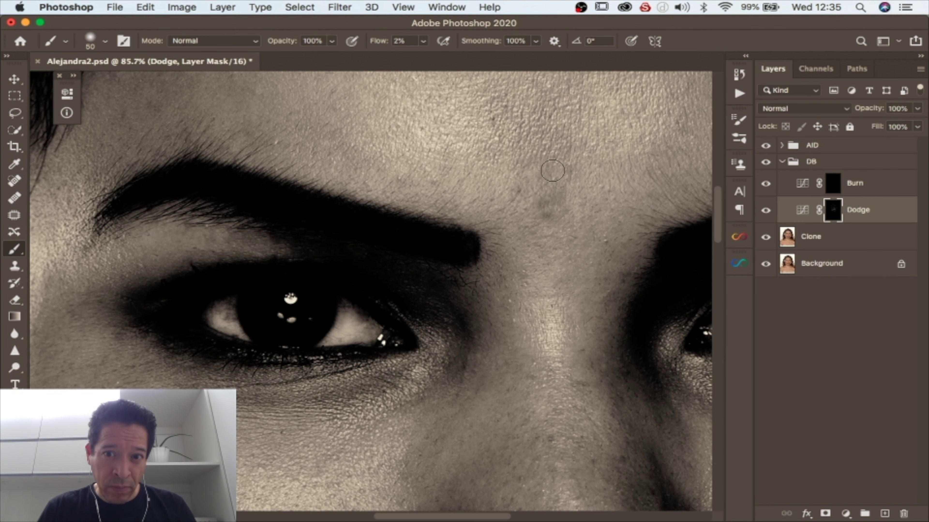
pyautogui.scroll(2, 544, 205)
pyautogui.write('3')
pyautogui.press('Return')
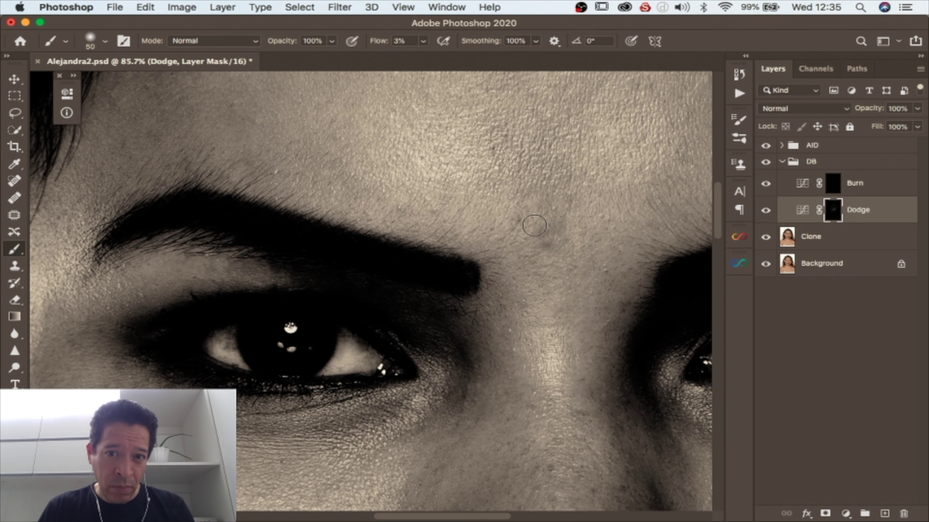
pyautogui.scroll(-5, 570, 229)
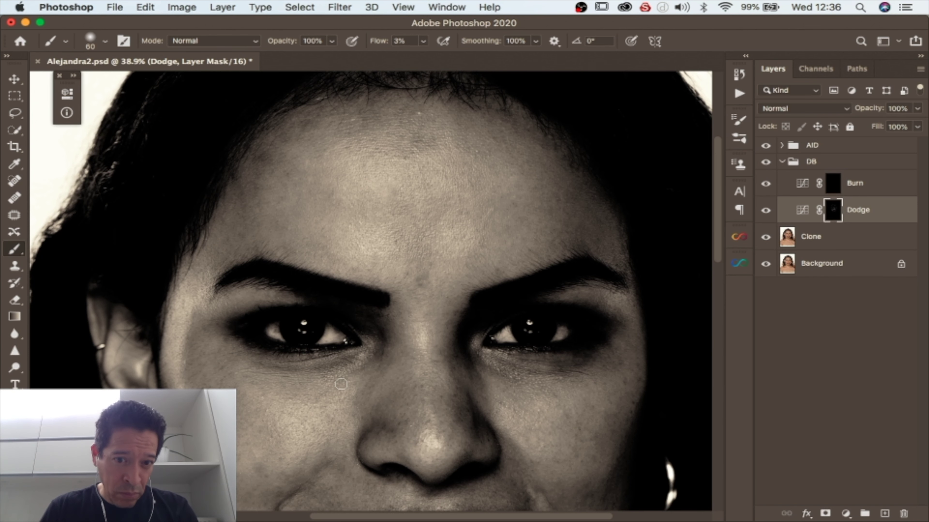
# - Move around the face while dodging cheeks, nose and chin with the 90 px, 3% flow brush
pyautogui.scroll(-3, 293, 420)
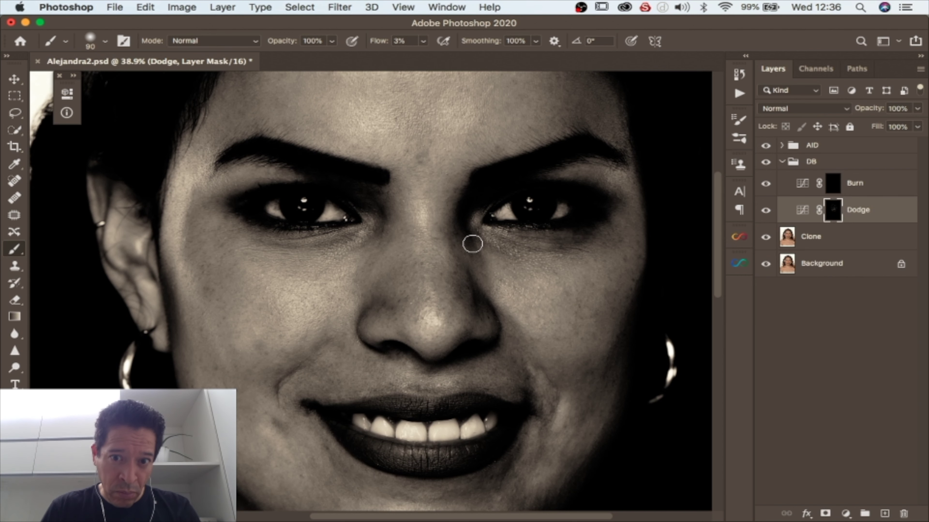
pyautogui.scroll(-3, 314, 435)
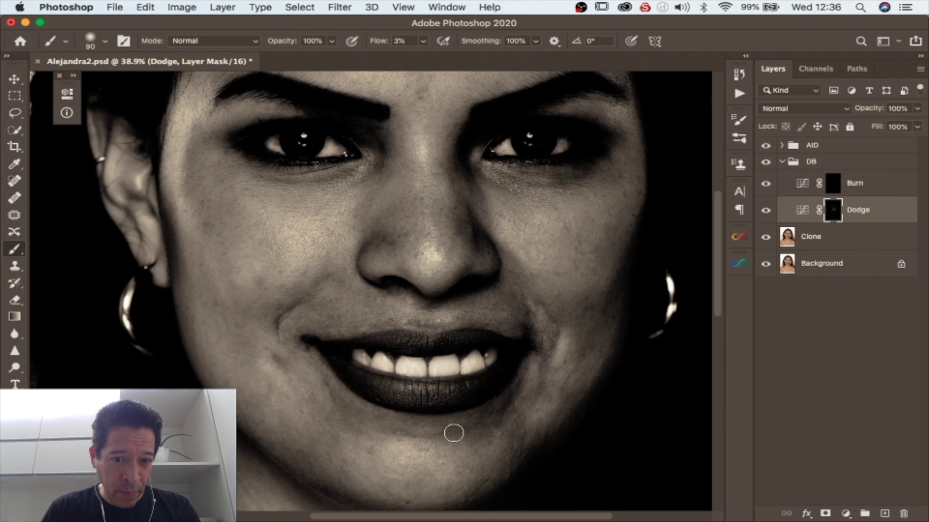
pyautogui.scroll(1, 268, 384)
pyautogui.scroll(2, 211, 249)
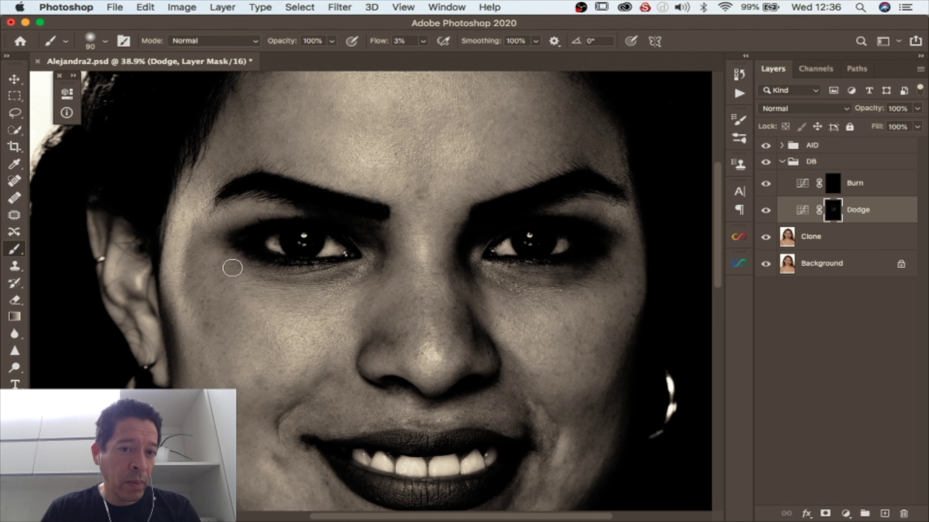
pyautogui.scroll(2, 235, 264)
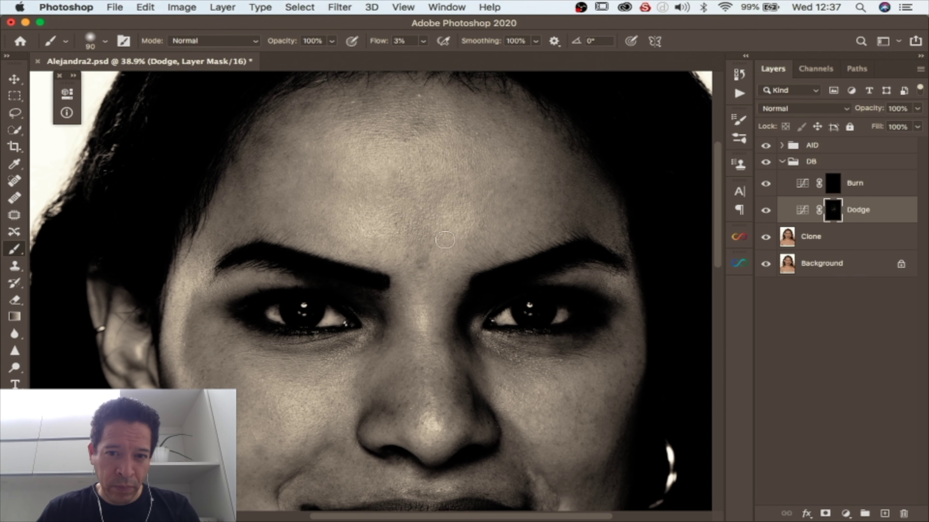
pyautogui.scroll(-3, 240, 365)
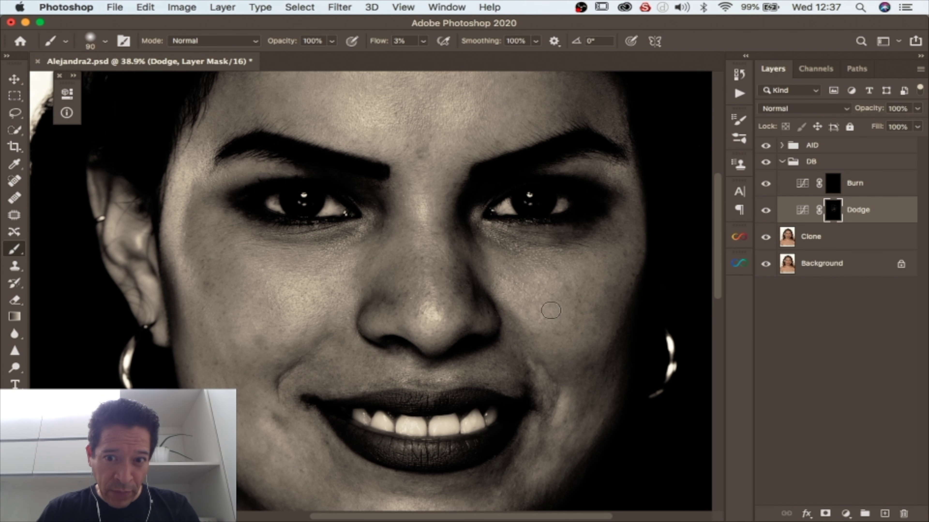
pyautogui.scroll(-3, 541, 395)
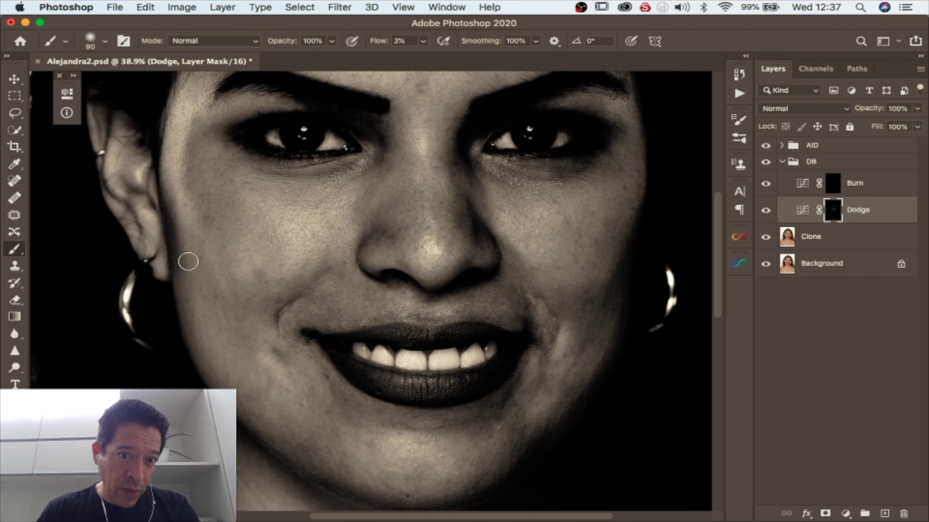
pyautogui.scroll(5, 265, 256)
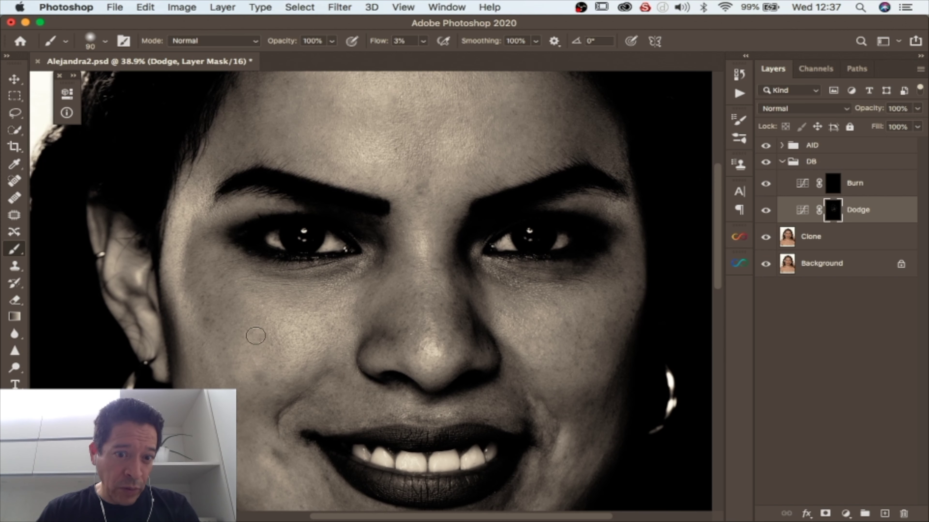
pyautogui.click(766, 212)
pyautogui.click(766, 212)
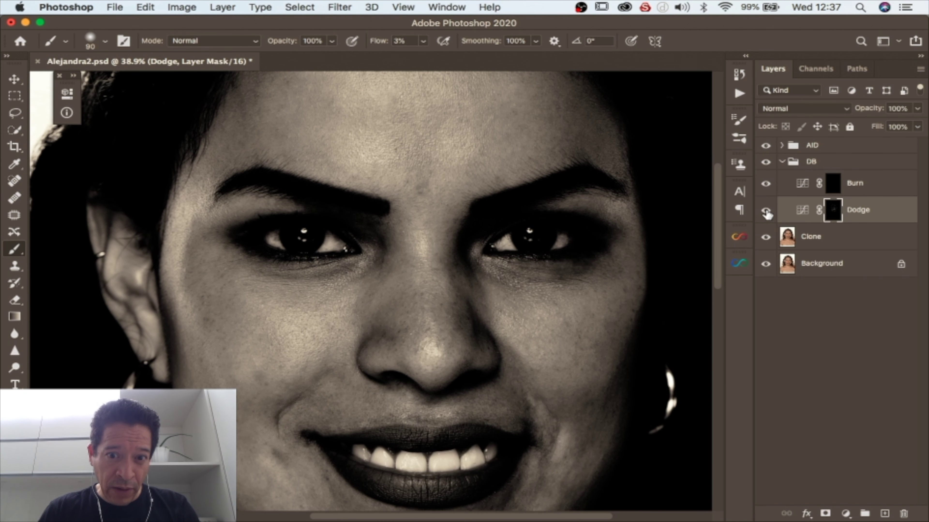
pyautogui.click(766, 146)
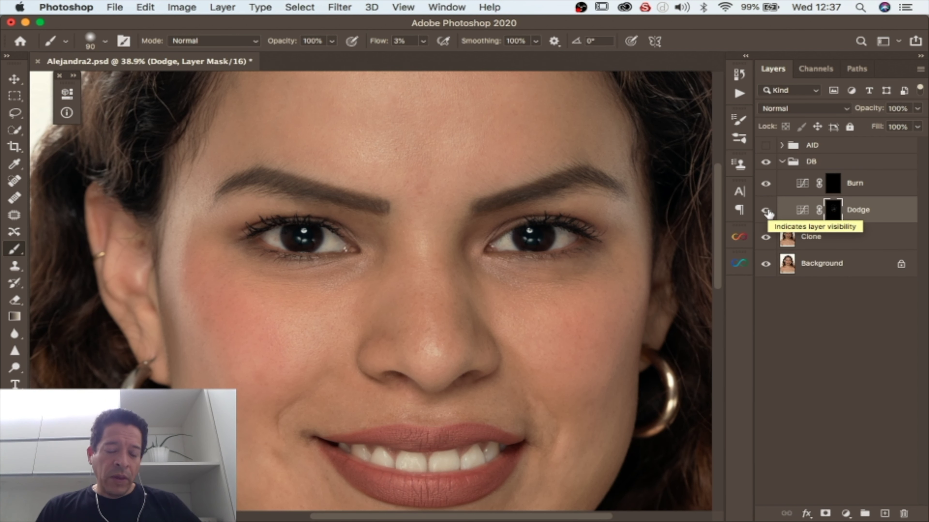
pyautogui.click(767, 211)
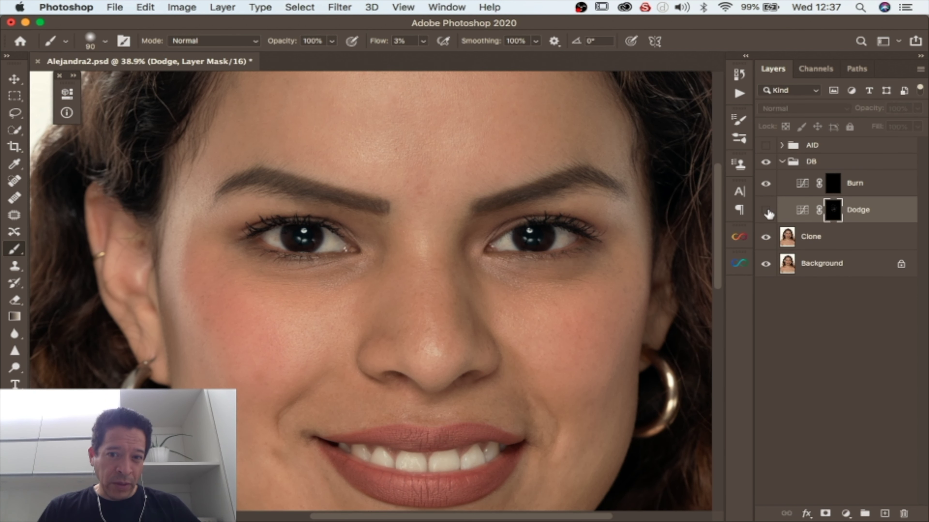
pyautogui.click(767, 212)
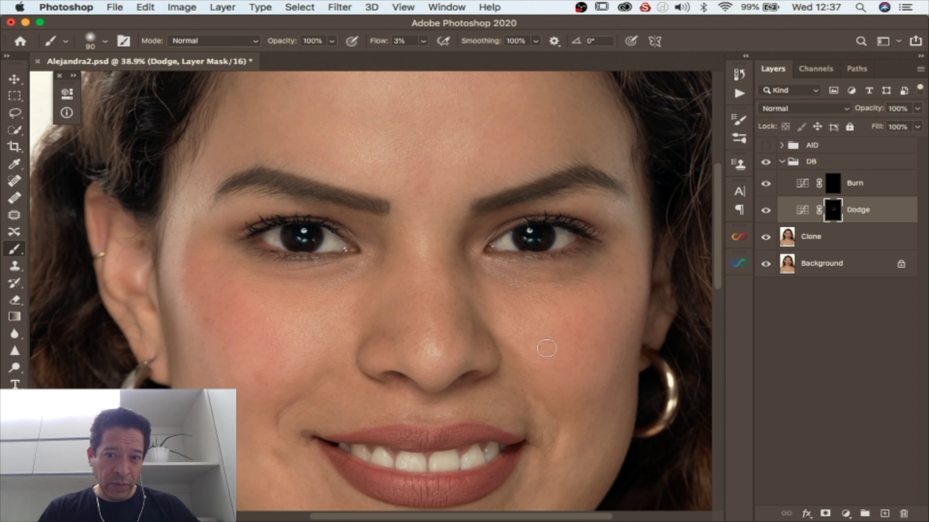
pyautogui.scroll(-2, 571, 344)
pyautogui.hotkey('alt', 'space')
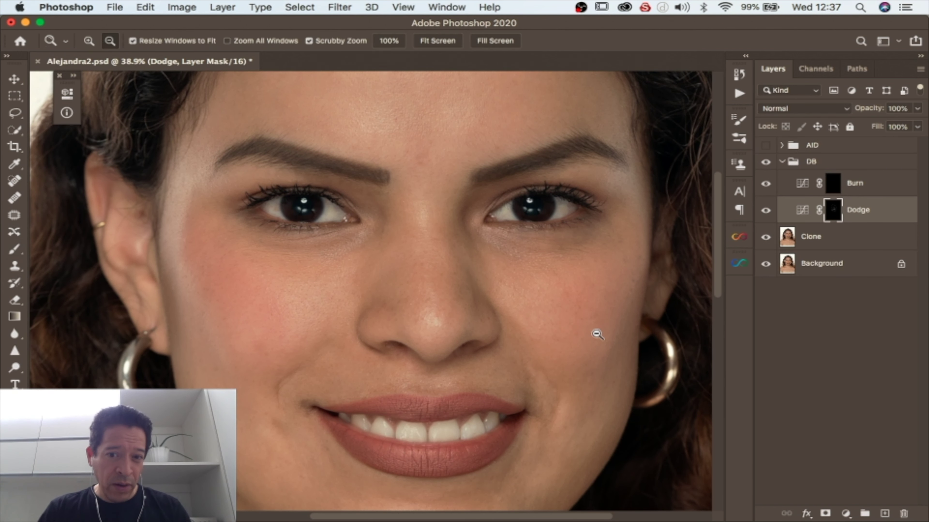
pyautogui.moveTo(598, 335); pyautogui.dragTo(563, 331)
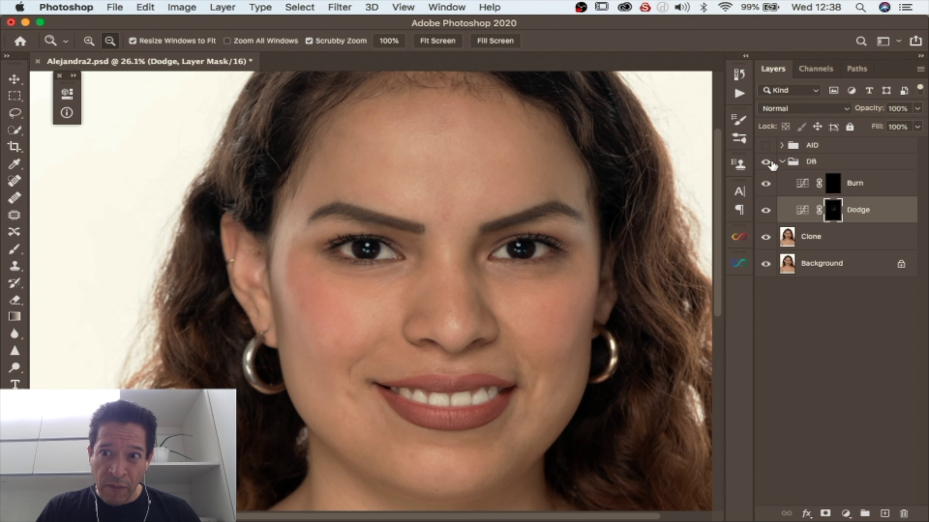
pyautogui.click(765, 145)
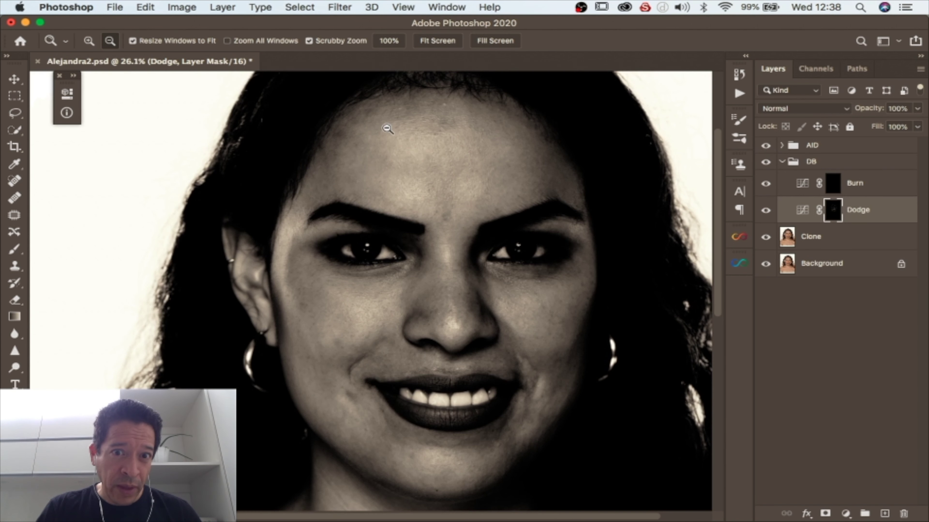
# - Zoom in closely on the nose with the Brush tool active
pyautogui.moveTo(338, 135); pyautogui.dragTo(369, 140)
pyautogui.scroll(10, 369, 140)
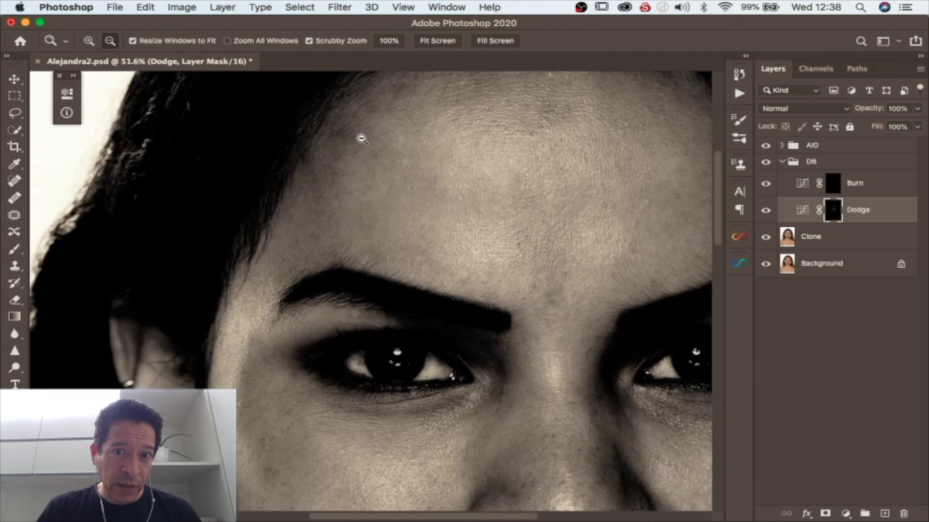
pyautogui.press('b')
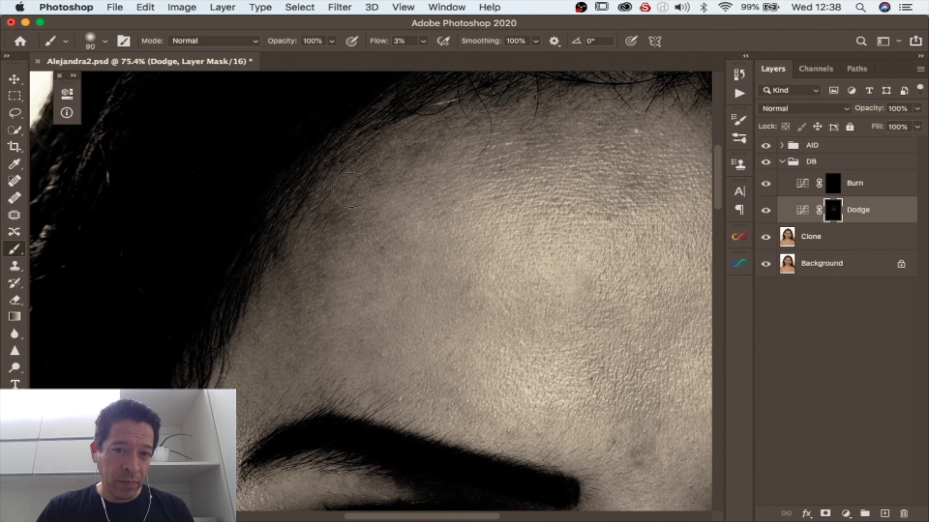
pyautogui.hscroll(10, 360, 318)
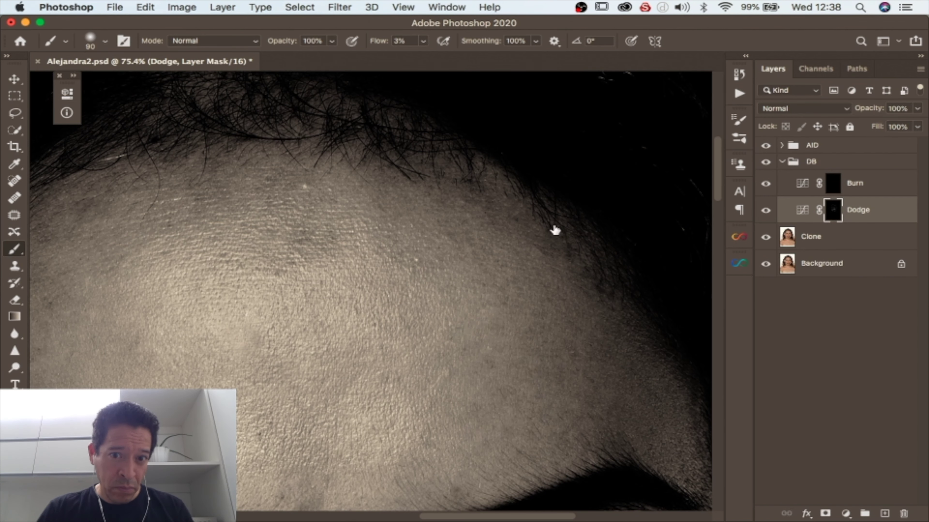
pyautogui.scroll(-10, 420, 384)
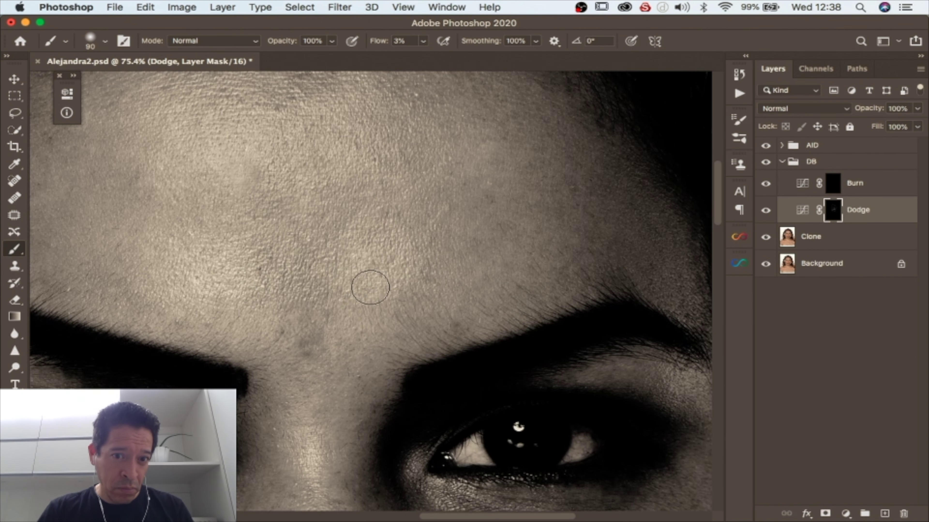
pyautogui.scroll(-3, 329, 227)
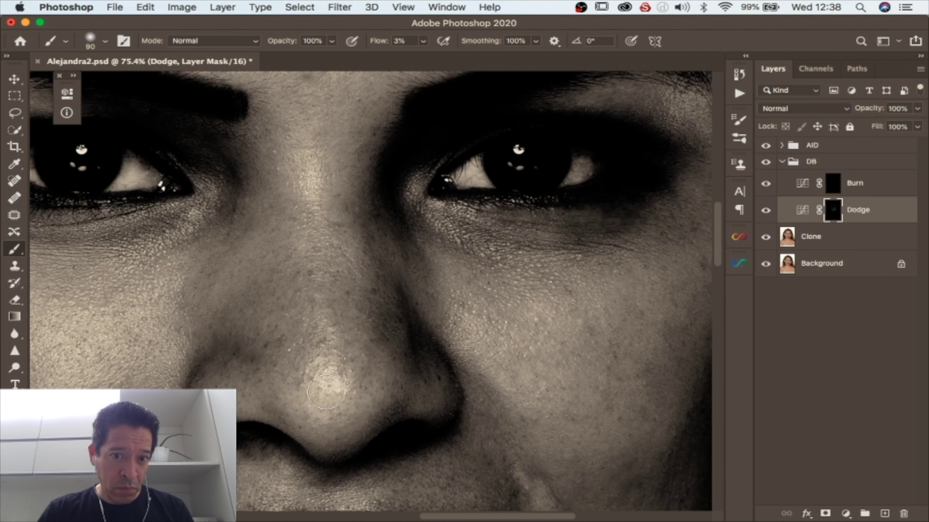
pyautogui.moveTo(277, 356); pyautogui.dragTo(301, 357)
pyautogui.scroll(-3, 329, 384)
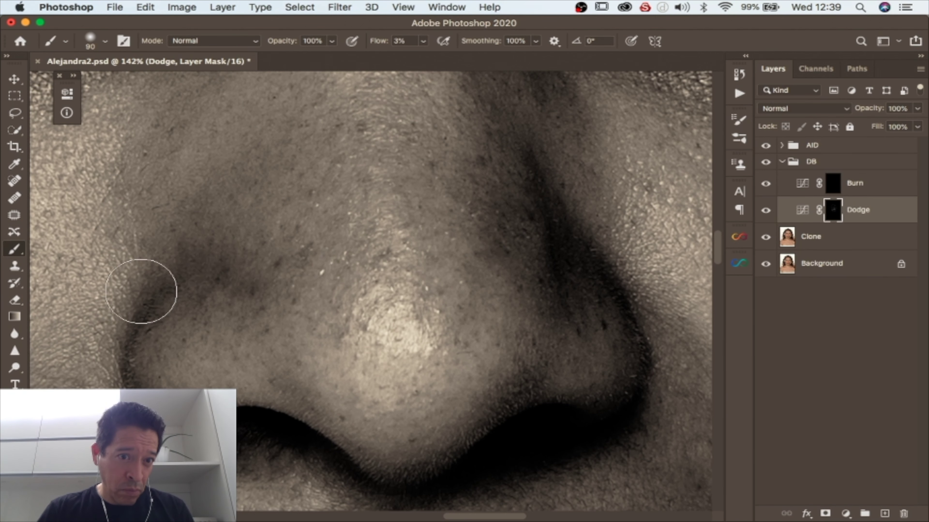
# - Set the brush size to 14 px and the flow to 11%
pyautogui.rightClick(190, 313)
pyautogui.write('14')
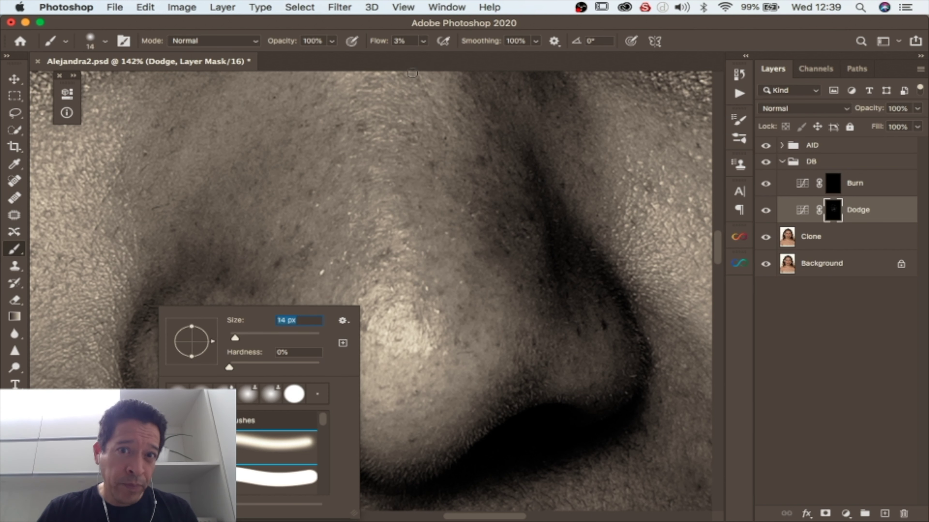
pyautogui.click(425, 41)
pyautogui.moveTo(423, 54); pyautogui.dragTo(428, 59)
pyautogui.click(151, 300)
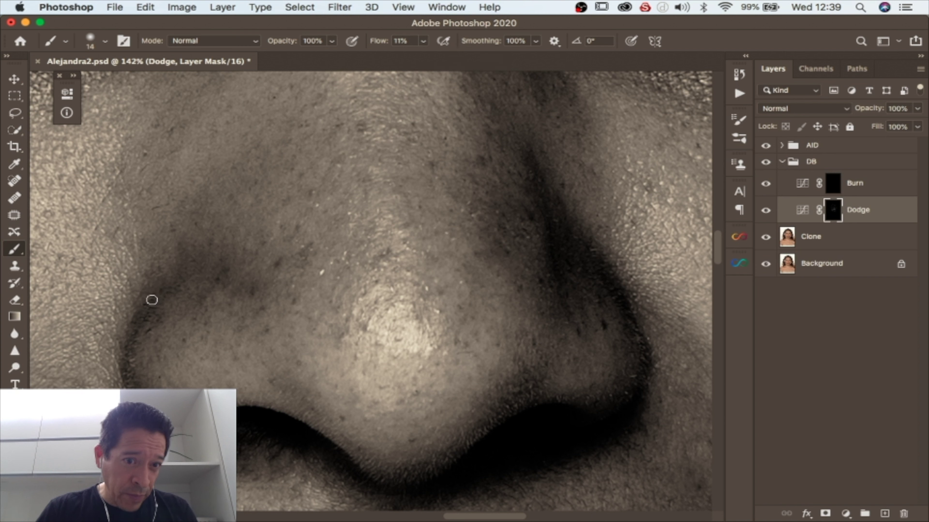
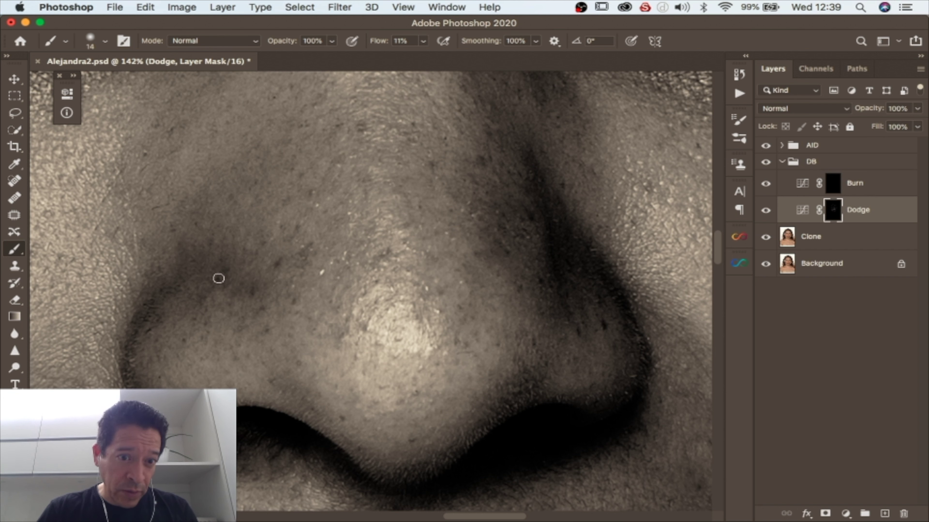
# - Select the Clone layer, then go back to the Dodge layer mask
pyautogui.scroll(-3, 311, 337)
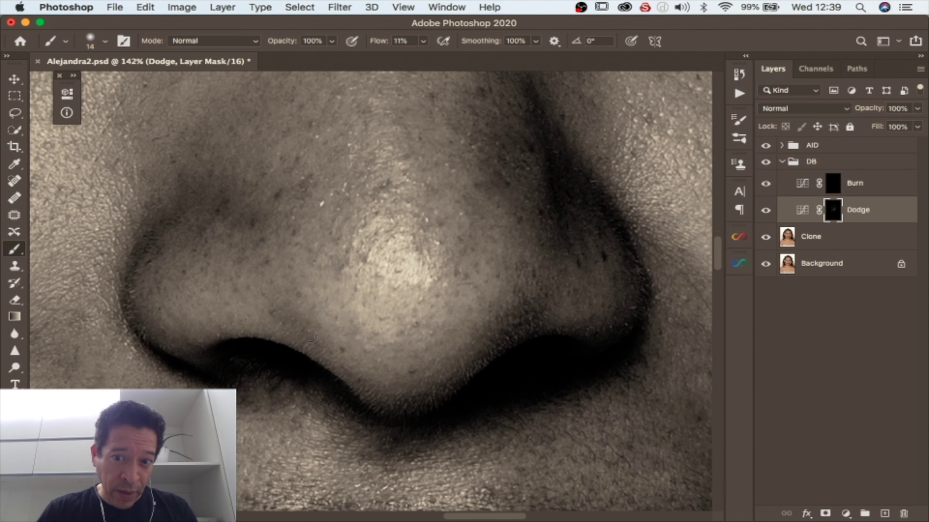
pyautogui.click(825, 248)
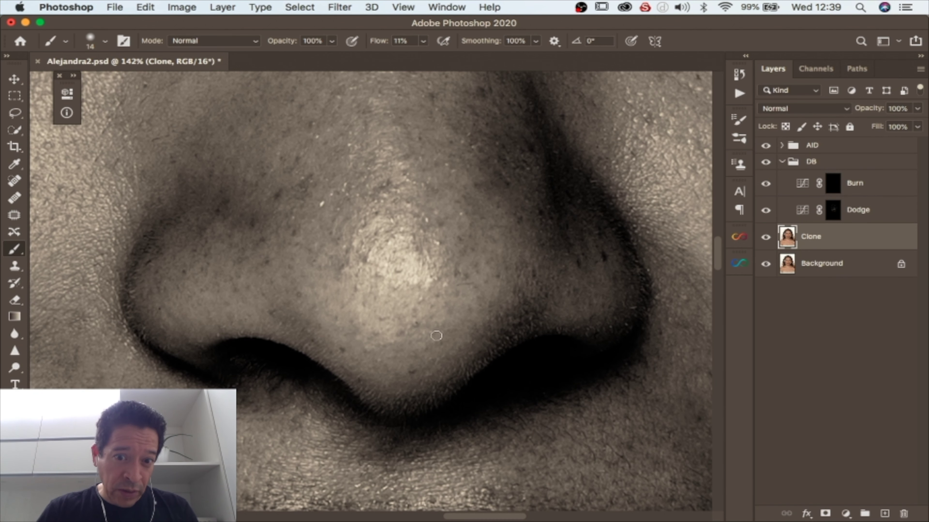
pyautogui.scroll(3, 643, 286)
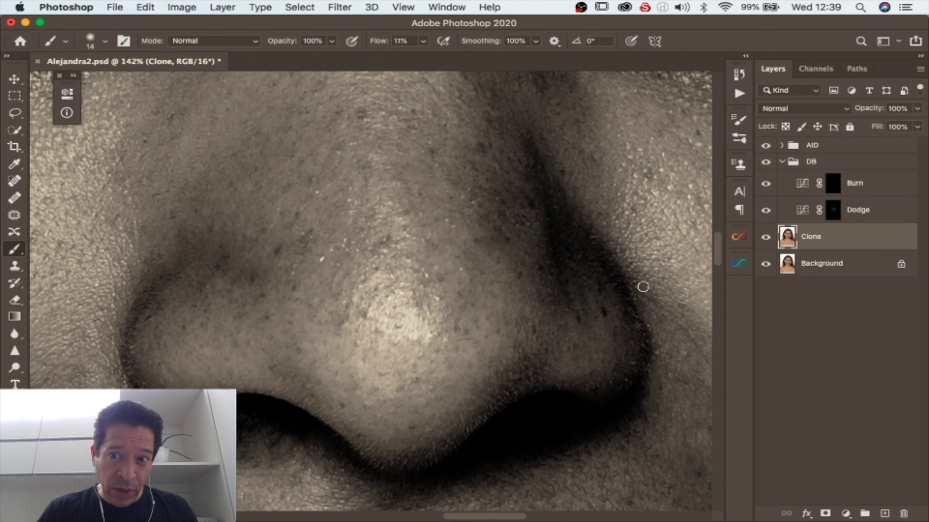
pyautogui.click(834, 212)
# - Zoom out to about 42% so the whole face is in view
pyautogui.scroll(7, 437, 236)
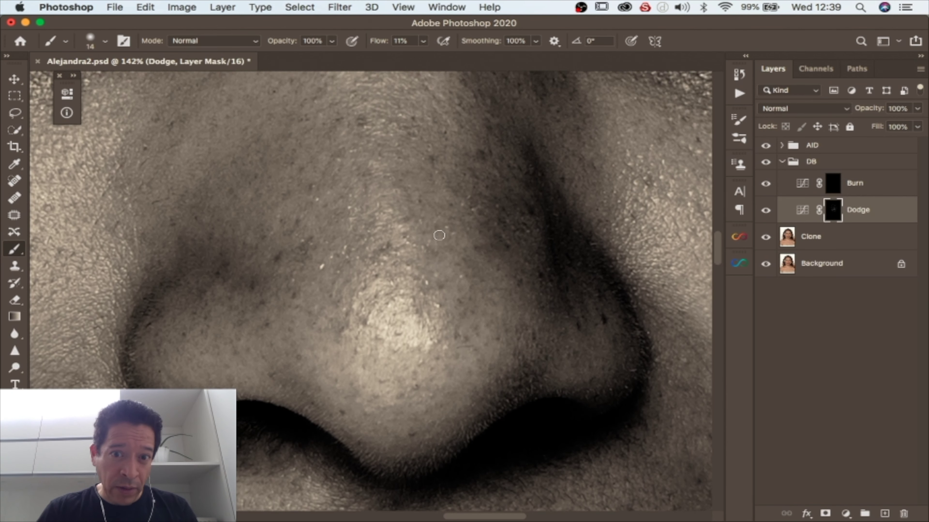
pyautogui.scroll(5, 422, 249)
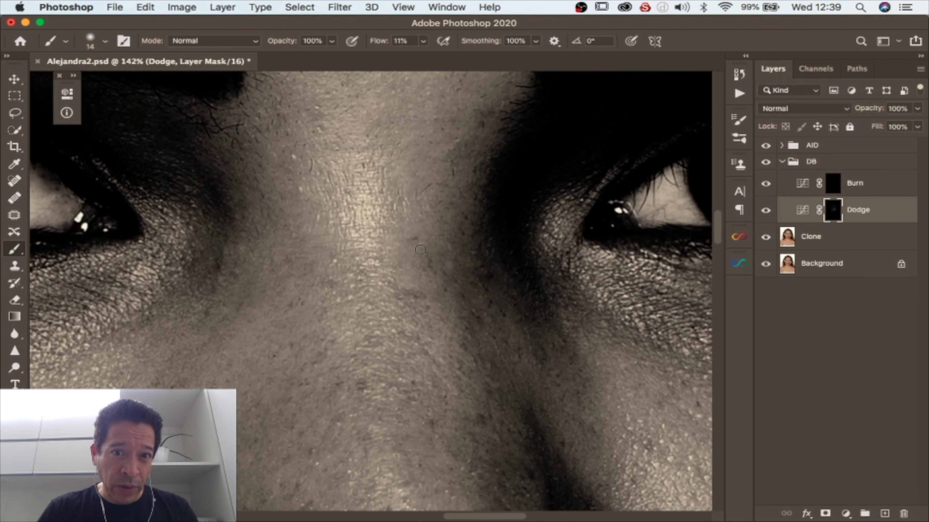
pyautogui.scroll(6, 329, 287)
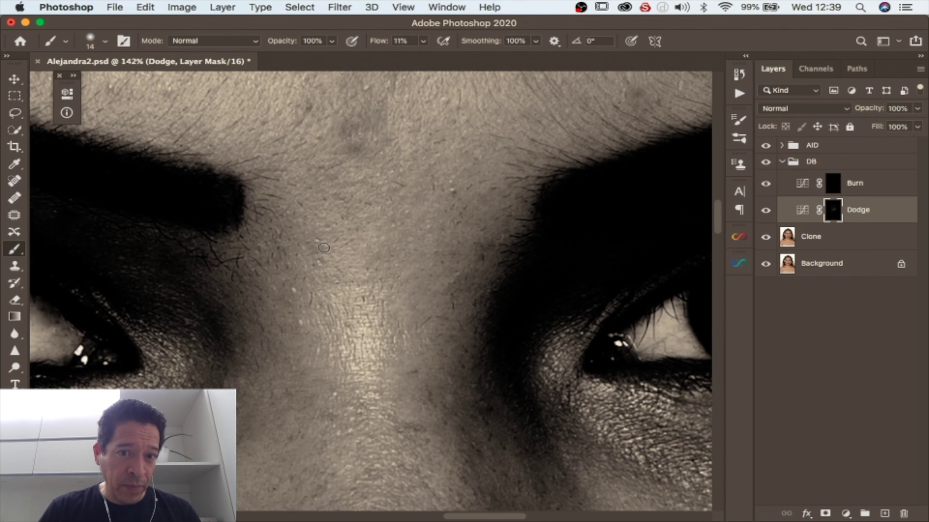
pyautogui.hotkey('alt', 'space')
pyautogui.moveTo(340, 249); pyautogui.dragTo(311, 232)
pyautogui.scroll(-2, 363, 278)
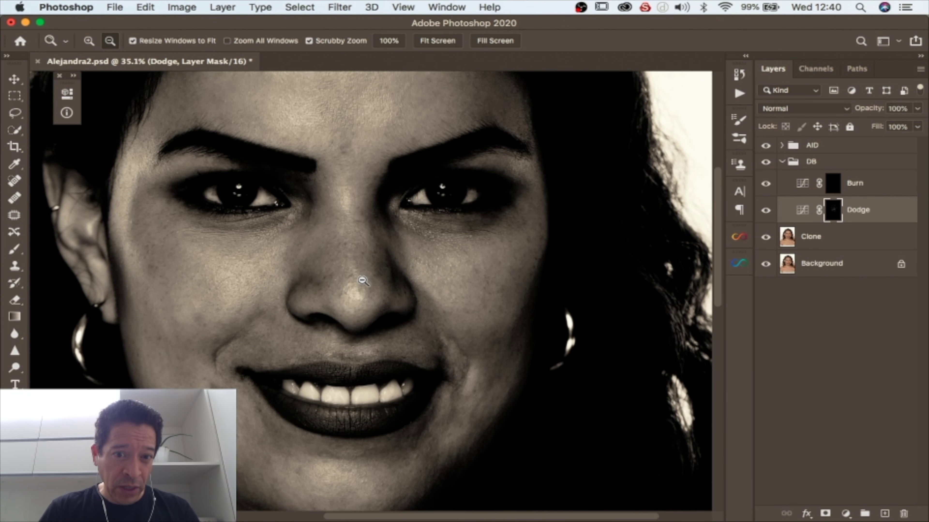
# - Hide the AID helper group and keep the Dodge layer visible to see natural colour
pyautogui.scroll(3, 362, 281)
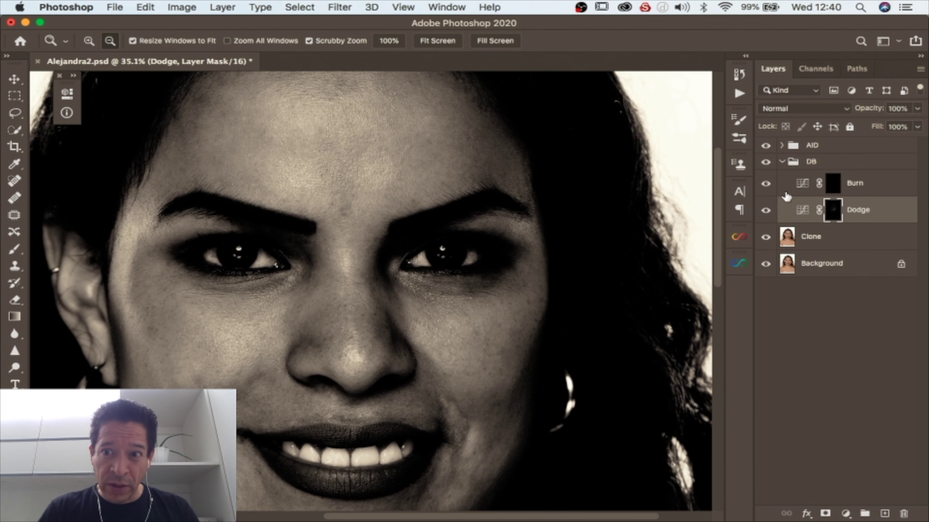
pyautogui.click(766, 145)
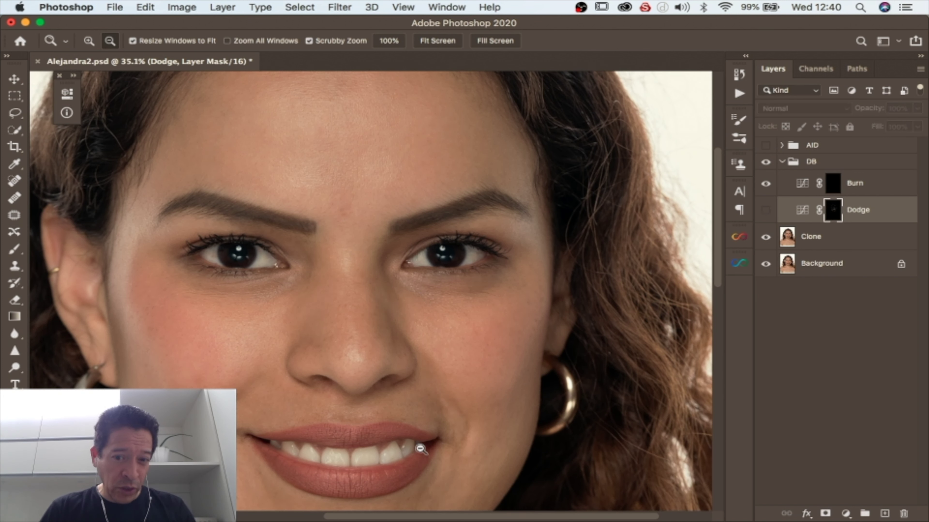
pyautogui.click(766, 210)
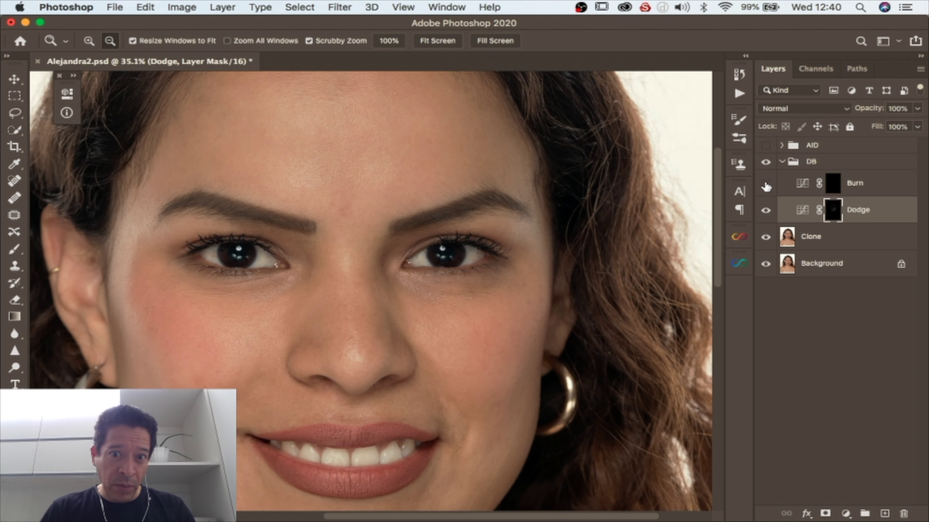
# - Toggle the Dodge layer off and on to compare, then zoom in slightly on the cheek
pyautogui.scroll(-3, 310, 340)
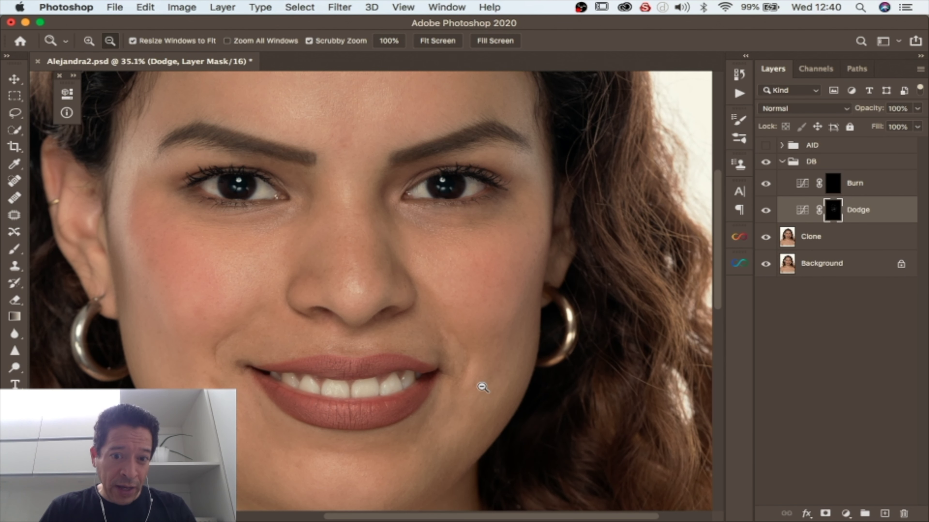
pyautogui.scroll(-1, 480, 384)
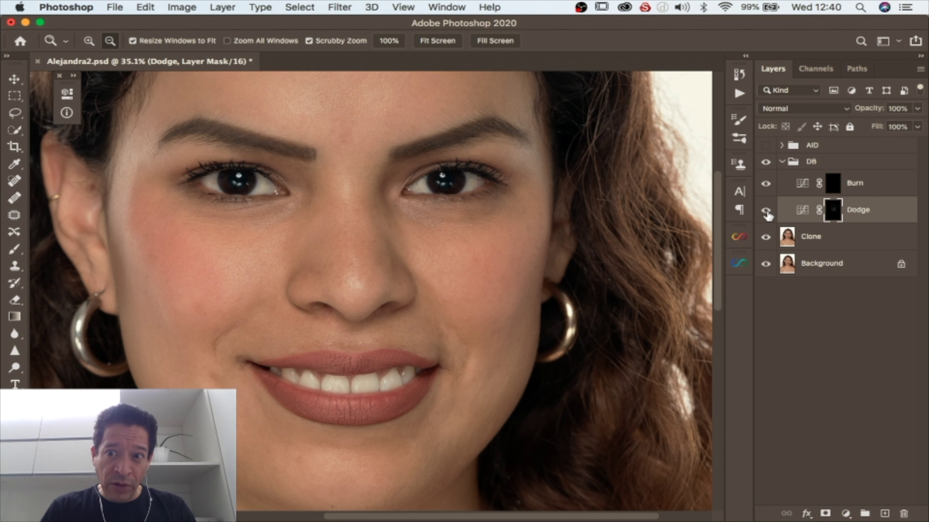
pyautogui.click(766, 211)
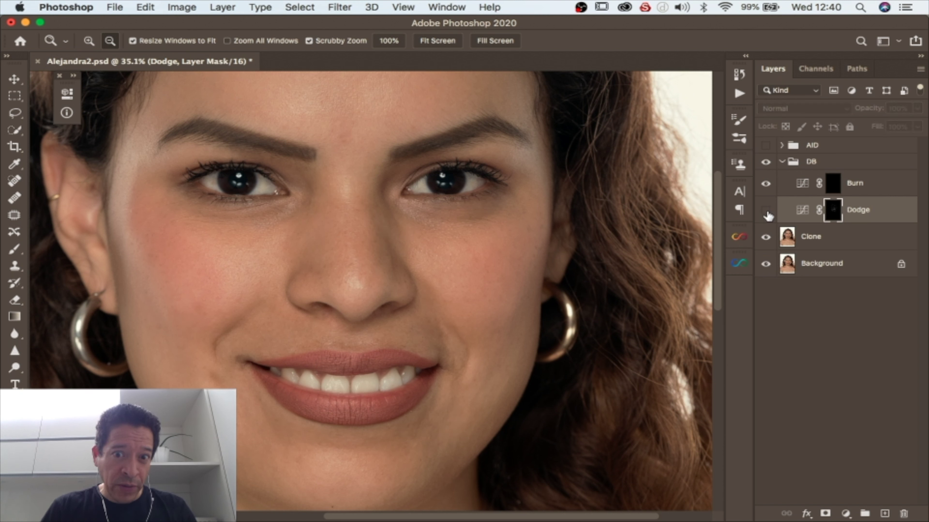
pyautogui.click(765, 211)
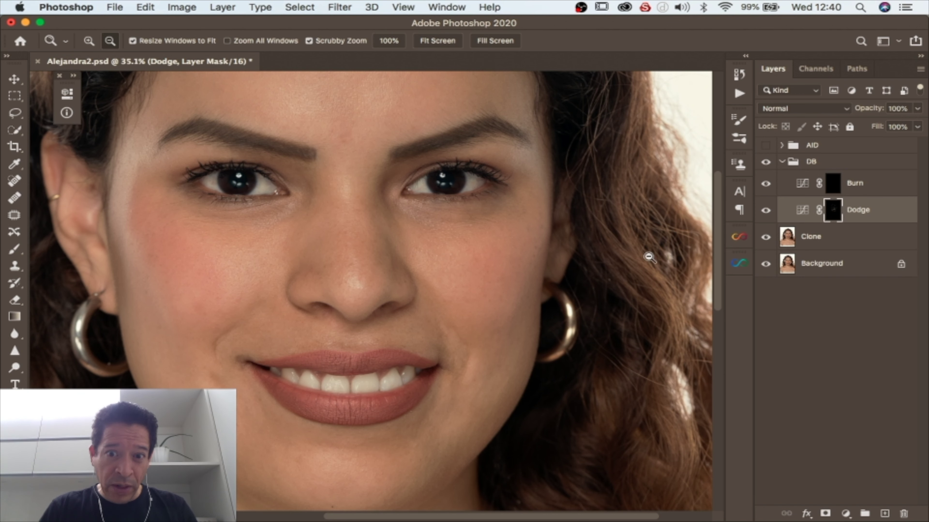
pyautogui.moveTo(454, 272); pyautogui.dragTo(474, 270)
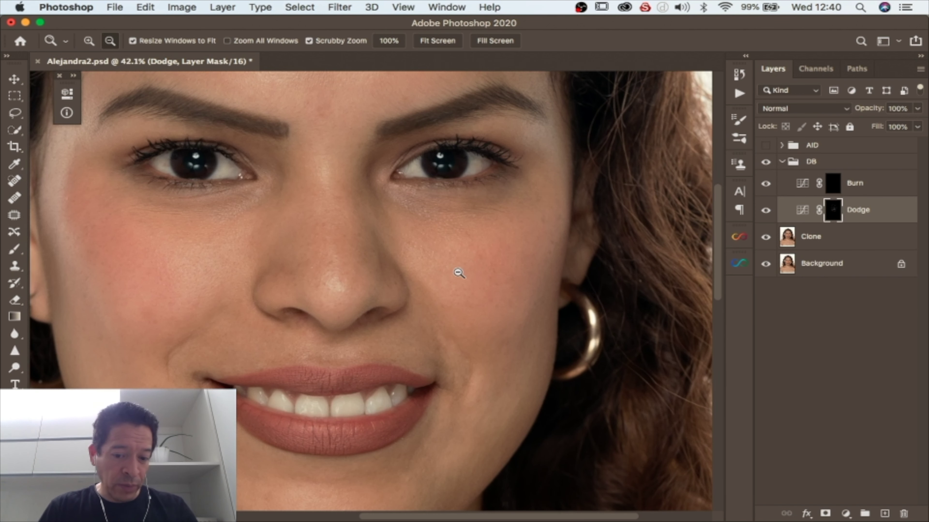
# - Switch to the Brush, show the AID helper group, and enlarge the brush to 125
pyautogui.press('b')
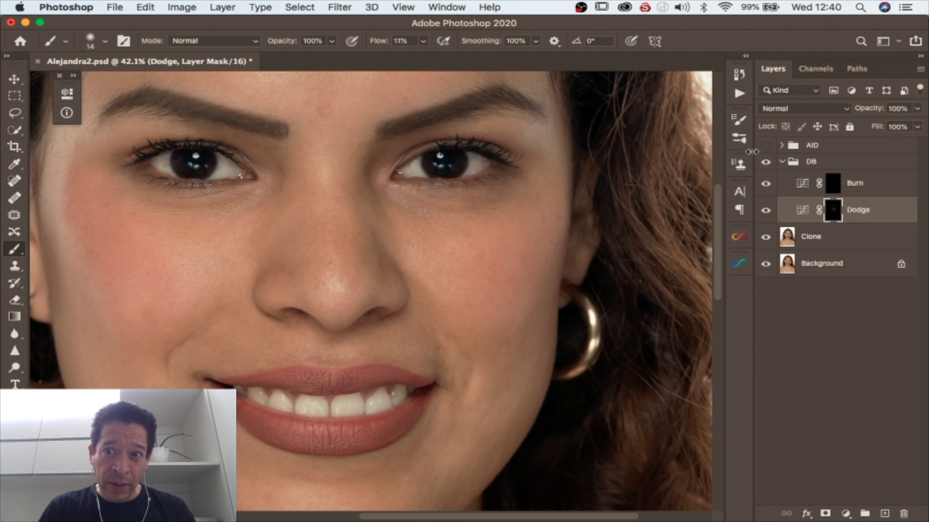
pyautogui.click(765, 145)
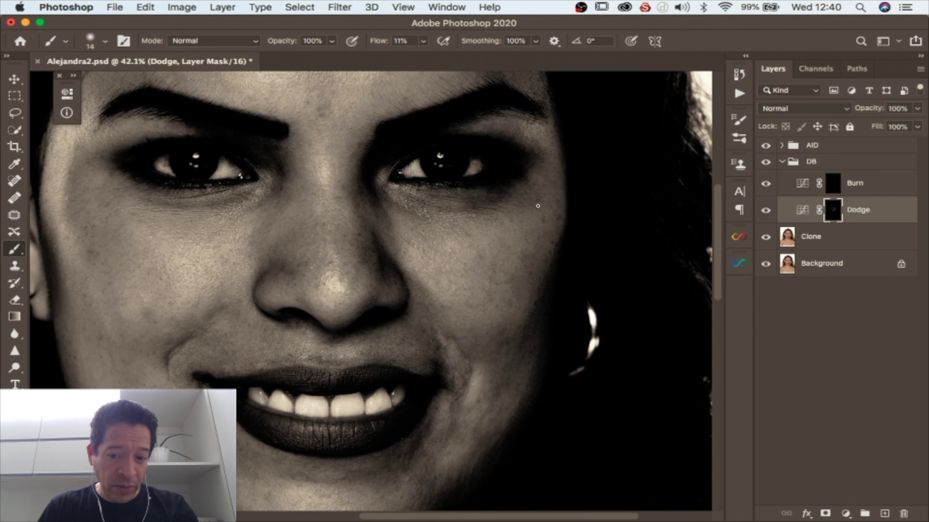
pyautogui.press(']')
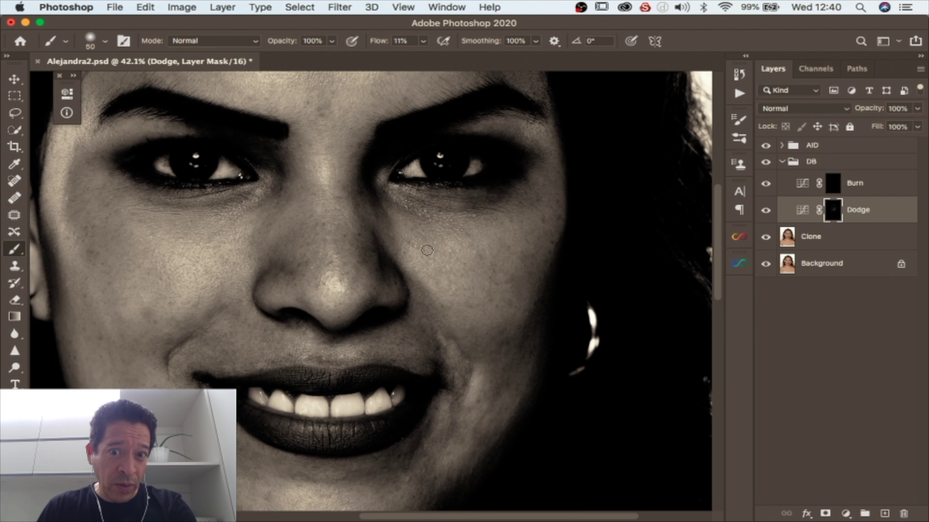
pyautogui.press(']')
pyautogui.press(']')
pyautogui.press(']')
pyautogui.press(']')
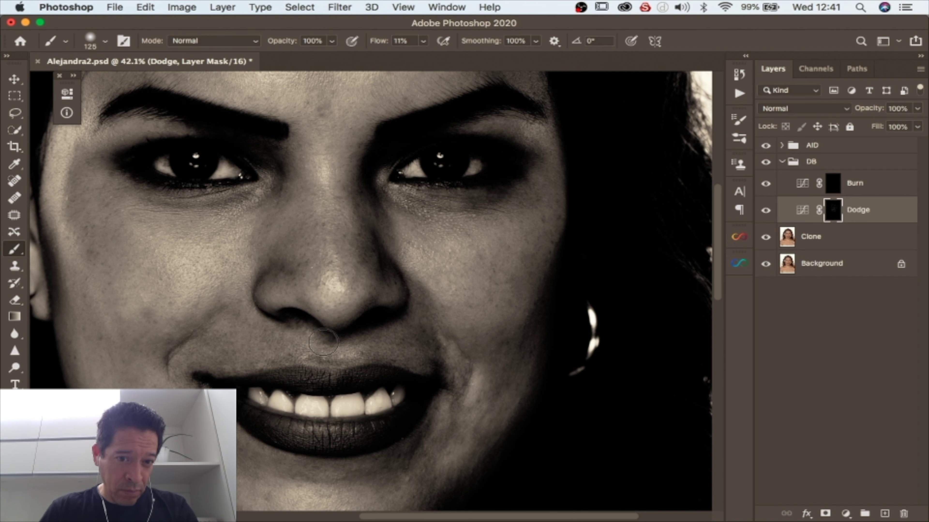
# - Compare the dodge result by toggling AID and Dodge visibility, leaving AID hidden
pyautogui.click(766, 146)
pyautogui.click(767, 146)
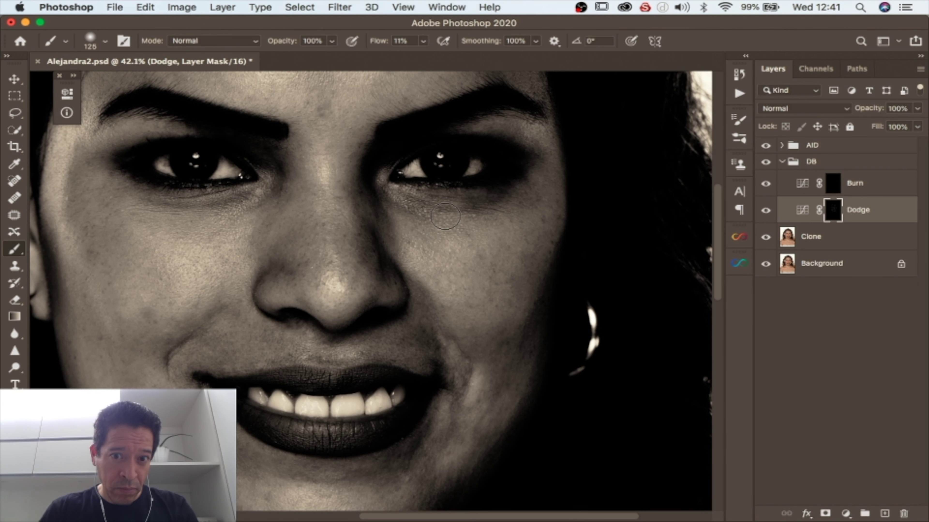
pyautogui.click(766, 211)
pyautogui.click(765, 211)
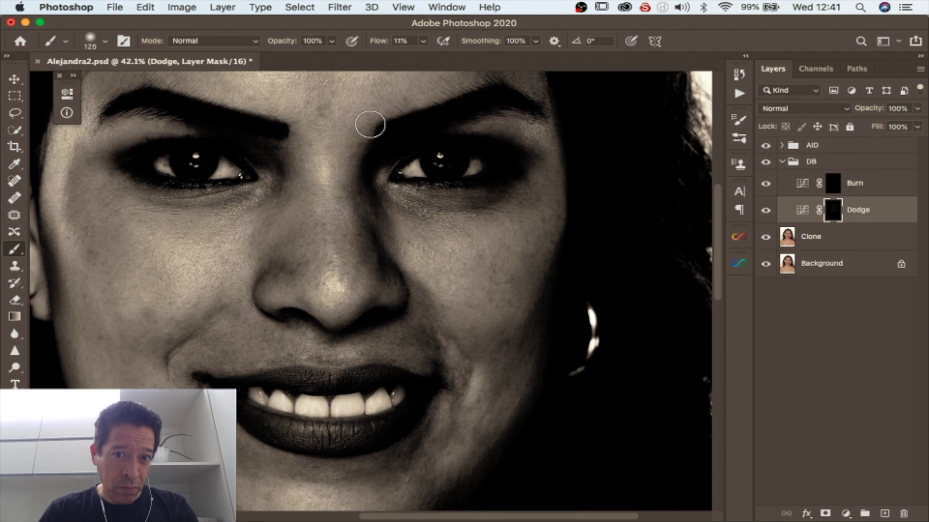
pyautogui.click(766, 145)
pyautogui.click(765, 211)
pyautogui.click(765, 211)
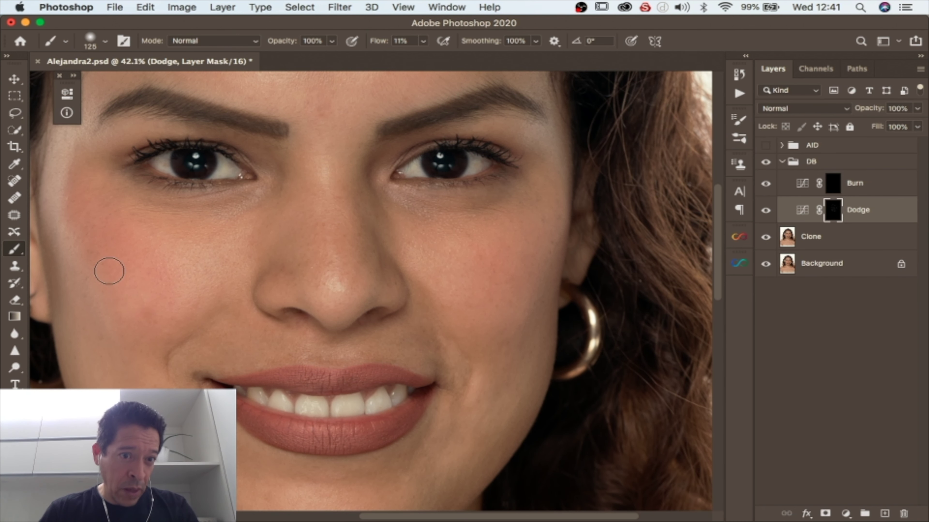
# - Zoom out to about 28% and centre the whole retouched face
pyautogui.press('z')
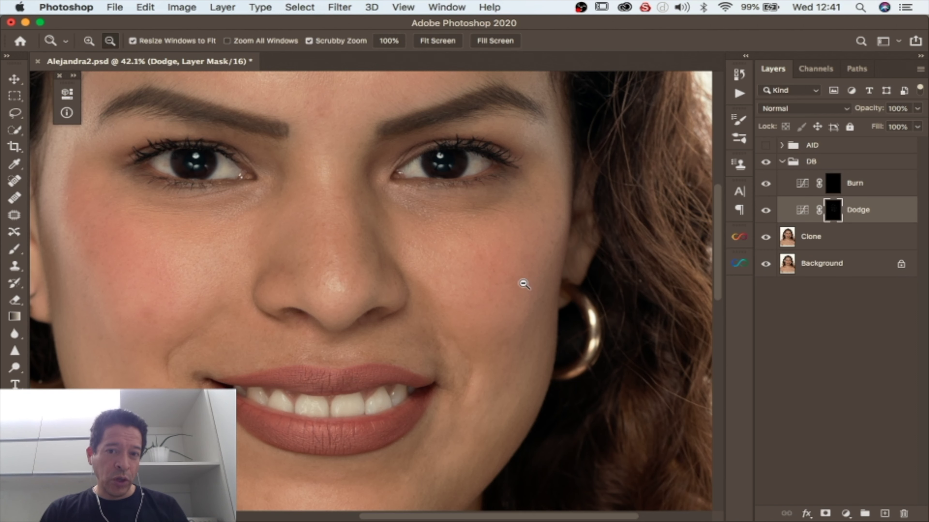
pyautogui.keyDown('alt'); pyautogui.click(512, 277); pyautogui.keyUp('alt')
pyautogui.keyDown('alt'); pyautogui.click(520, 284); pyautogui.keyUp('alt')
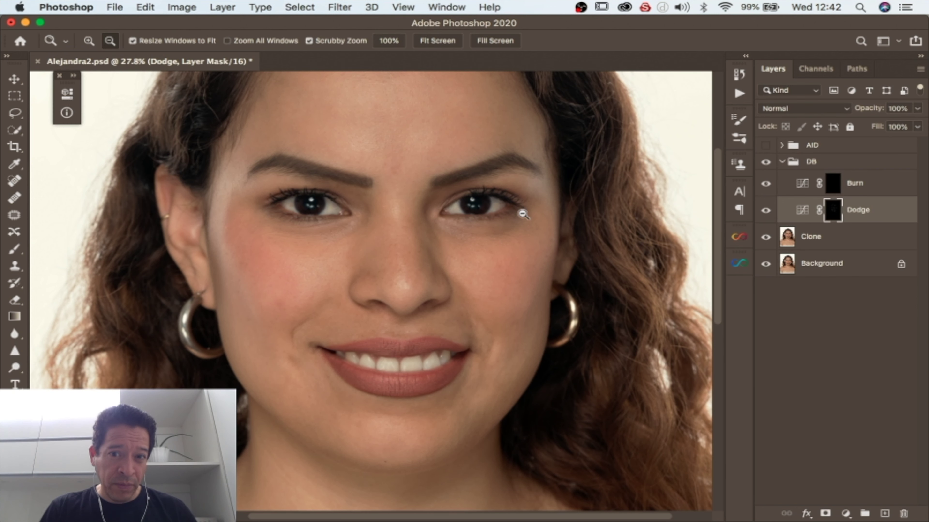
pyautogui.scroll(3, 551, 163)
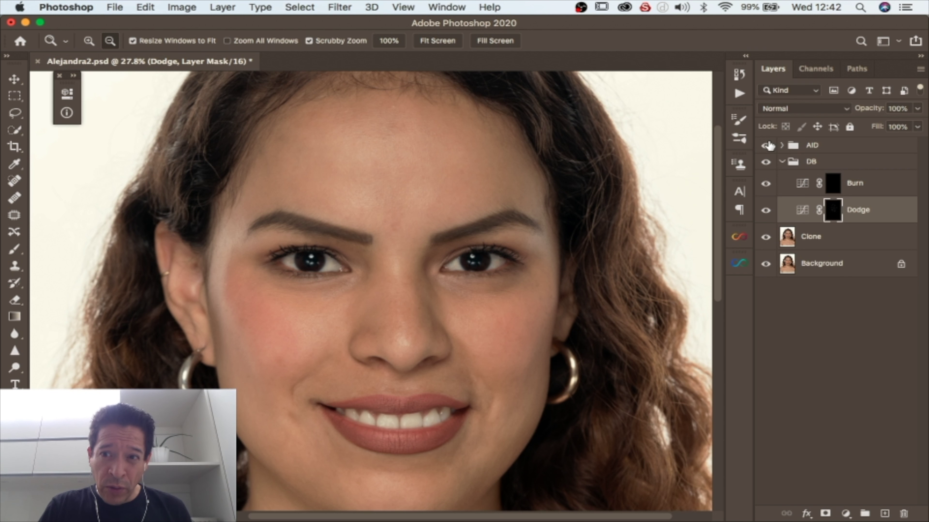
# - Toggle the AID helper view on and off to compare against the colour portrait
pyautogui.click(768, 146)
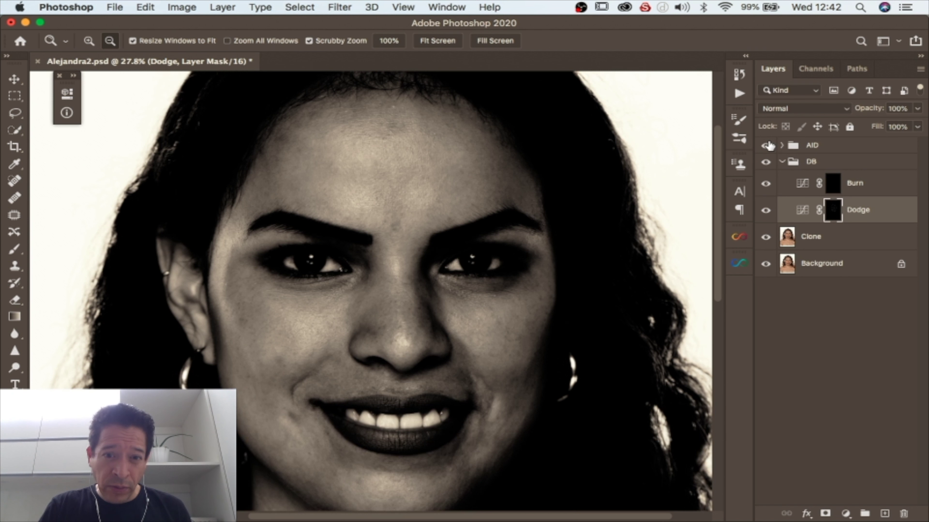
pyautogui.click(768, 145)
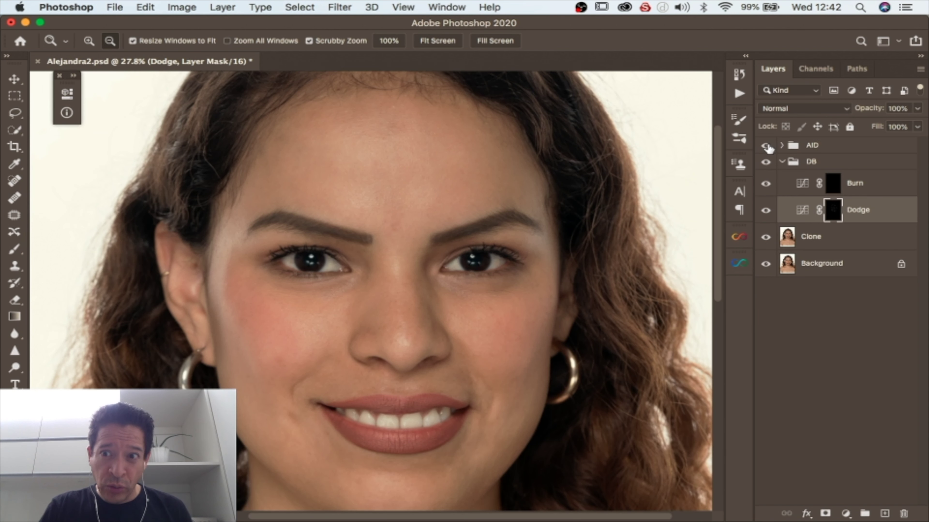
pyautogui.click(768, 146)
pyautogui.click(767, 147)
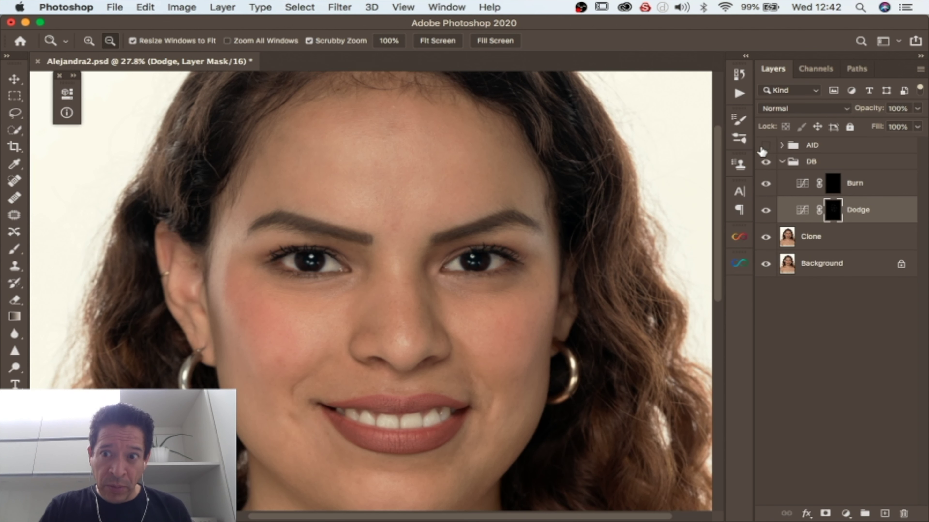
# - Move the AID group between Burn and Dodge and collapse the DB group
pyautogui.click(765, 146)
pyautogui.moveTo(840, 151)
pyautogui.mouseDown()
pyautogui.moveTo(878, 150)
pyautogui.moveTo(901, 220)
pyautogui.moveTo(904, 513)
pyautogui.mouseUp()
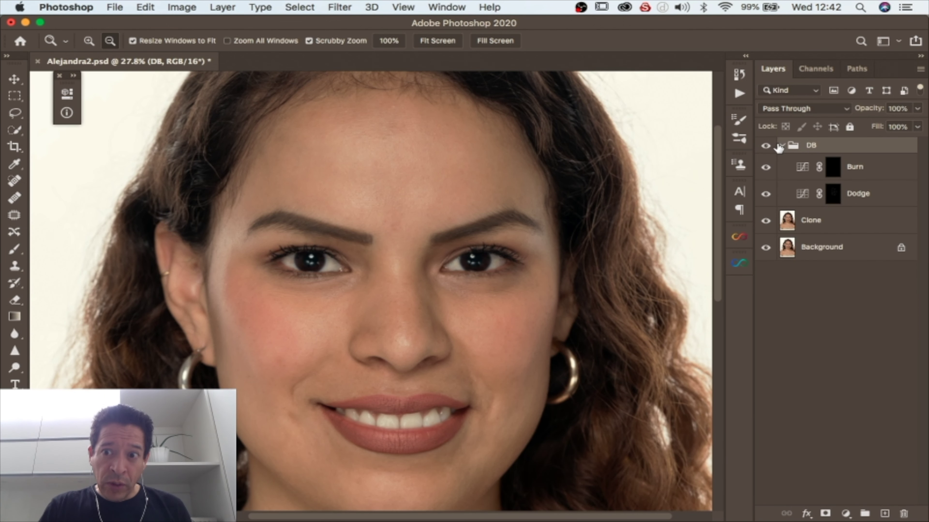
pyautogui.click(781, 146)
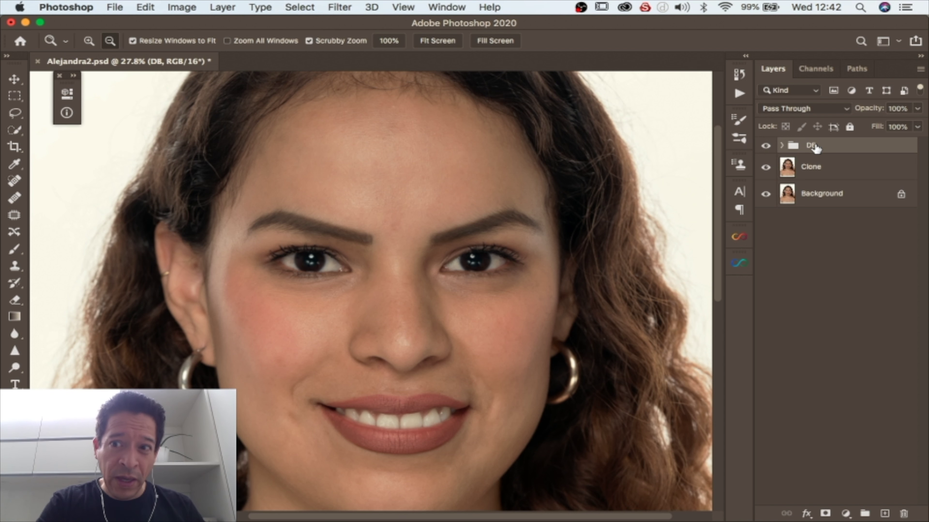
# - Stamp all visible layers into a new layer named 'Middle product' and duplicate it
pyautogui.press('super+alt+shift+e')
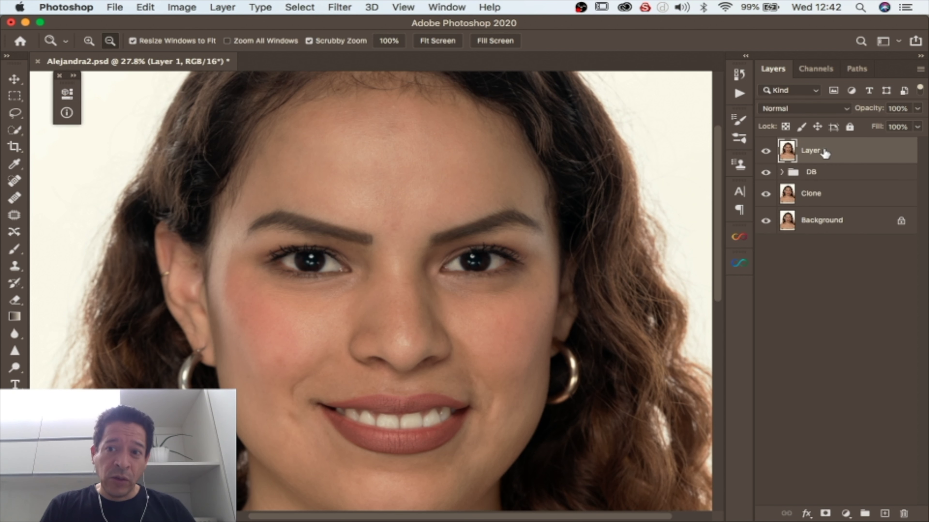
pyautogui.doubleClick(815, 151)
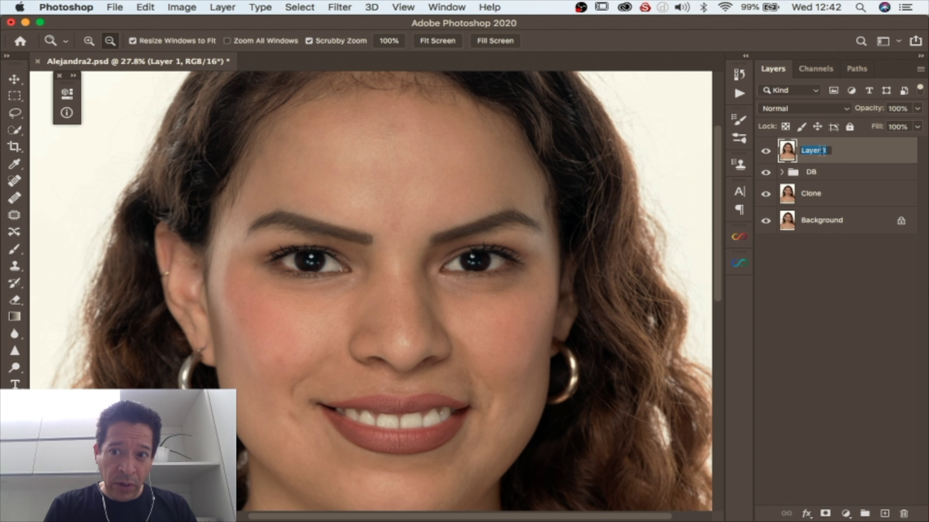
pyautogui.write('Mi')
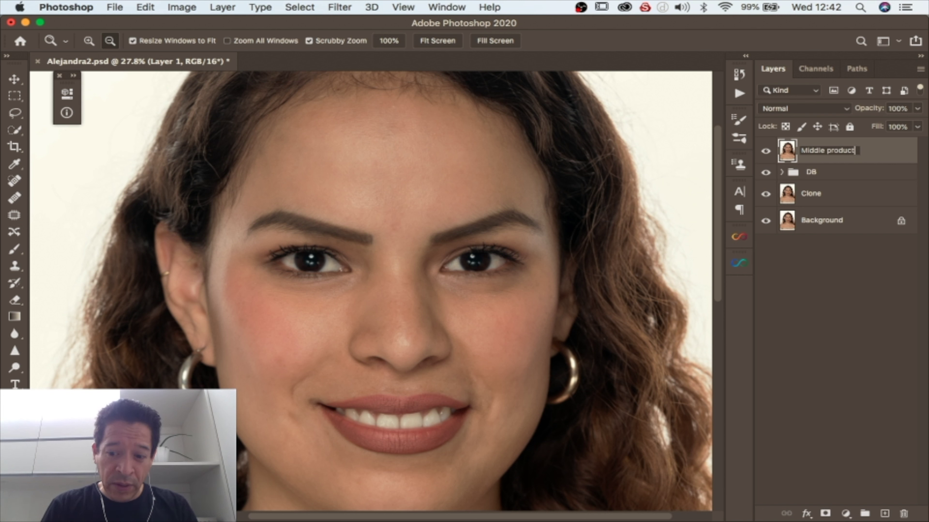
pyautogui.write('ddle product')
pyautogui.press('Return')
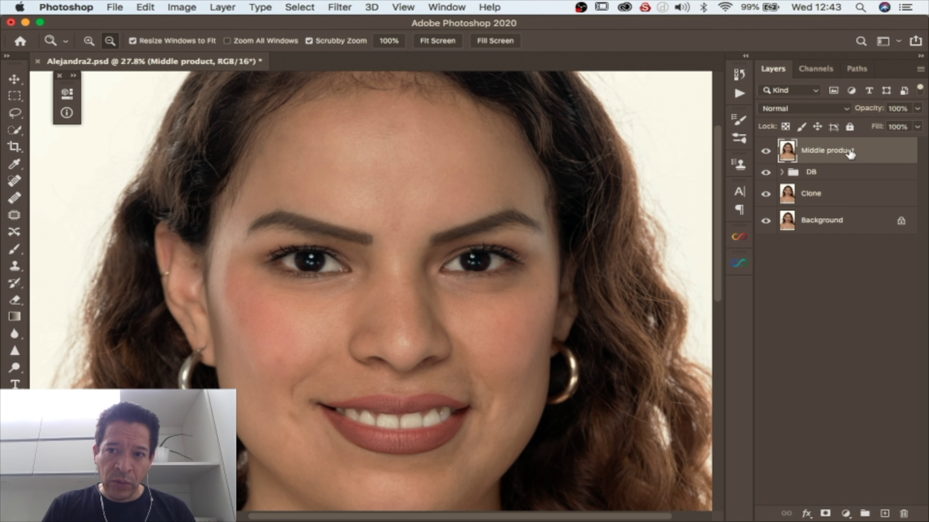
pyautogui.moveTo(855, 155); pyautogui.dragTo(884, 513)
# - Make a second copy of Middle product and rename the copies 'Low' and 'High'
pyautogui.moveTo(862, 155); pyautogui.dragTo(885, 513)
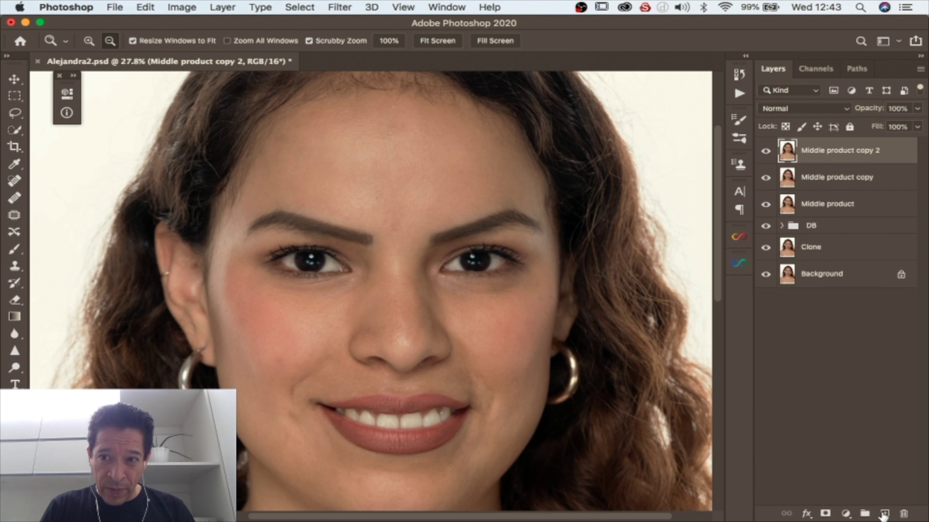
pyautogui.doubleClick(827, 179)
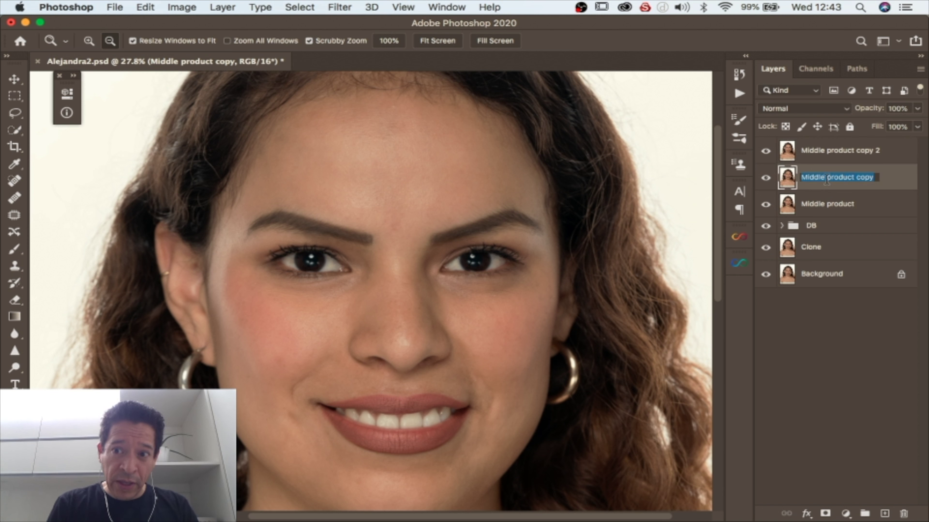
pyautogui.write('Low')
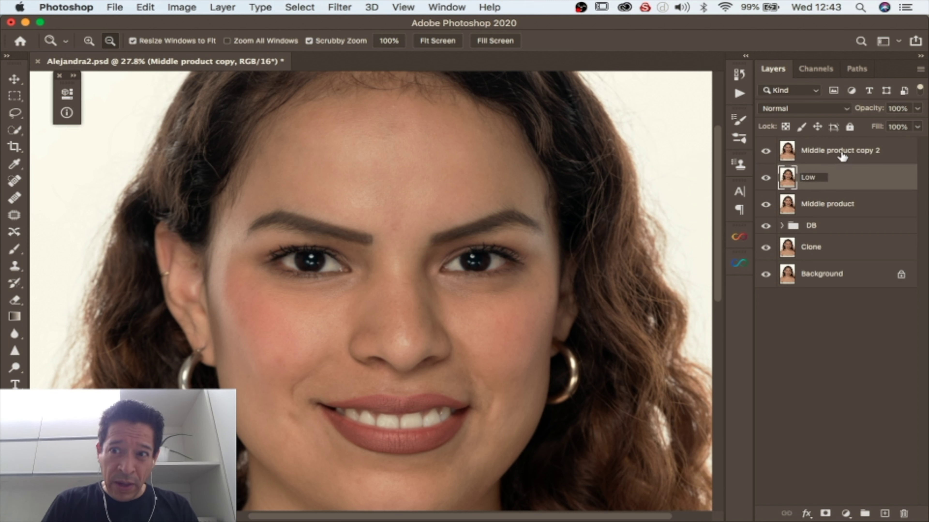
pyautogui.doubleClick(842, 151)
pyautogui.write('H')
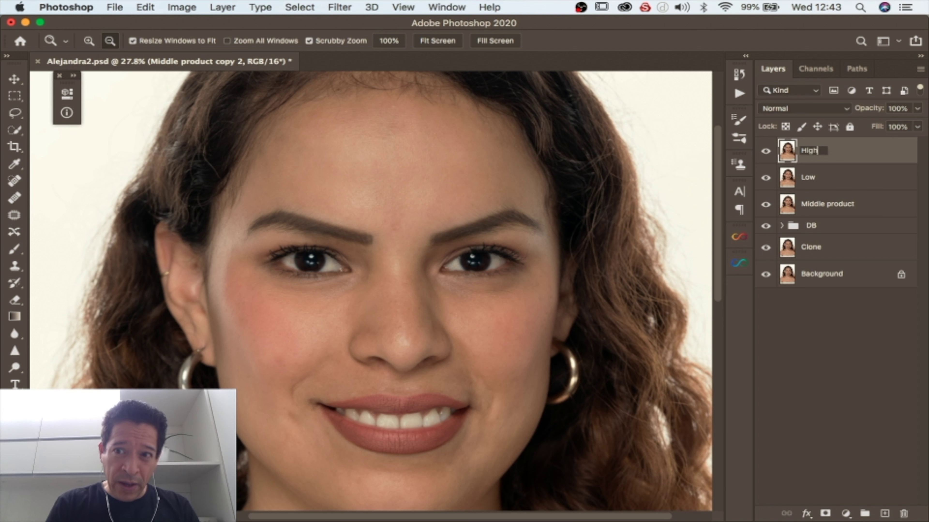
pyautogui.write('igh')
pyautogui.press('Return')
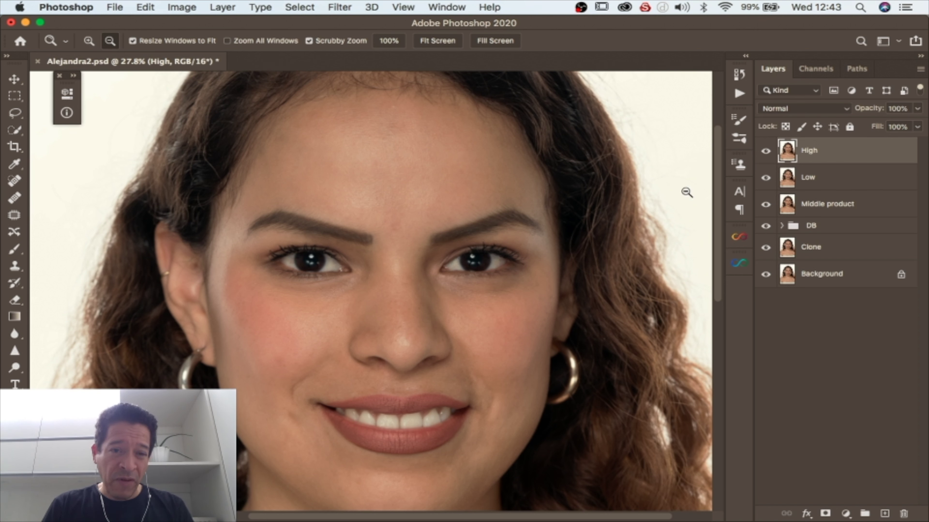
# - Blur the Low layer with a 3.0-pixel Gaussian Blur
pyautogui.click(834, 181)
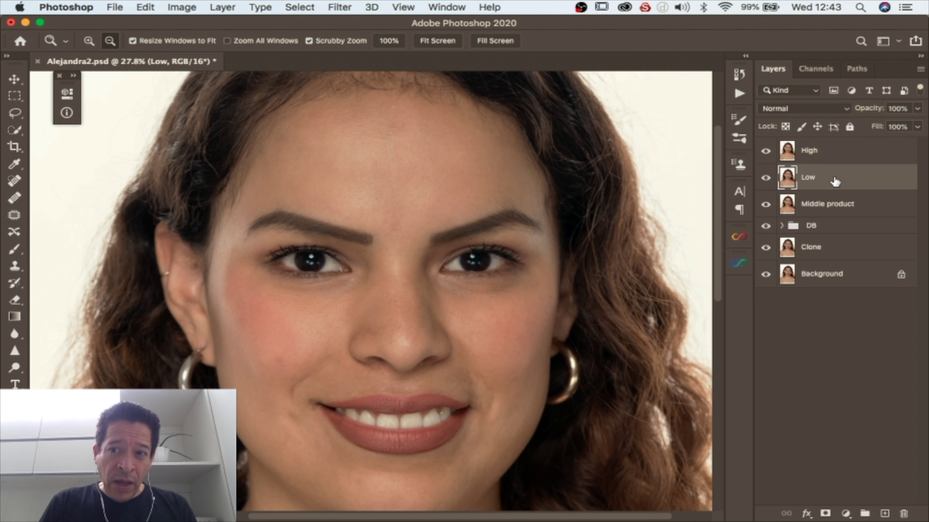
pyautogui.click(340, 7)
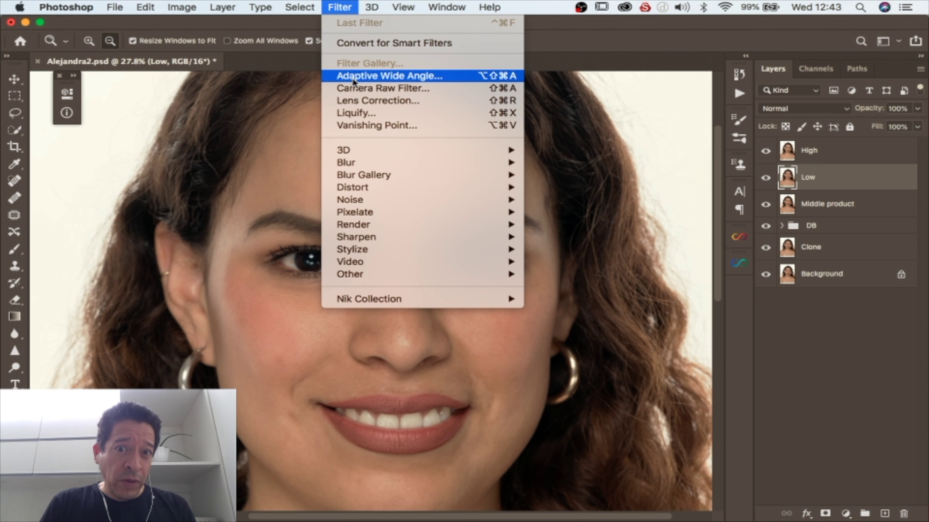
pyautogui.moveTo(375, 162)
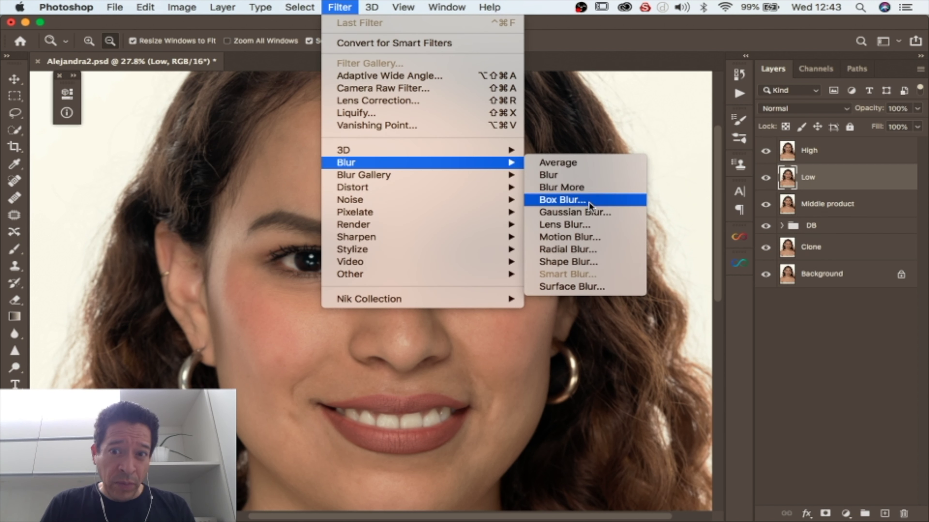
pyautogui.click(589, 212)
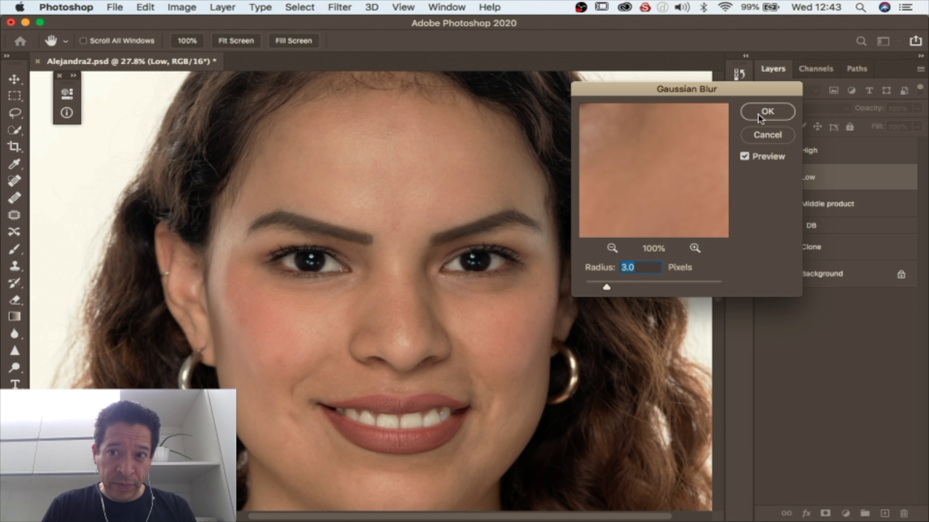
pyautogui.click(809, 159)
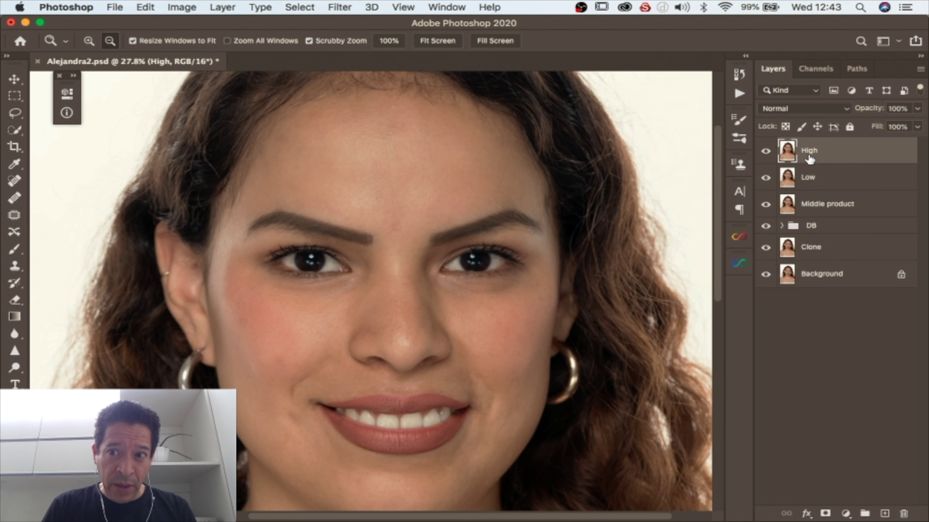
# - Apply Image to High from the Low layer, inverted, Add blending, scale 2, offset 0
pyautogui.click(192, 9)
pyautogui.moveTo(222, 7)
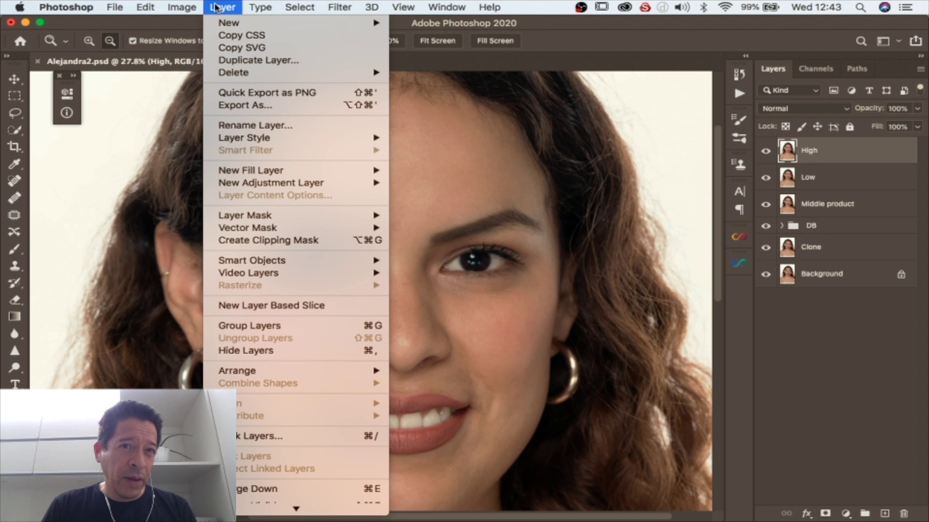
pyautogui.moveTo(190, 8)
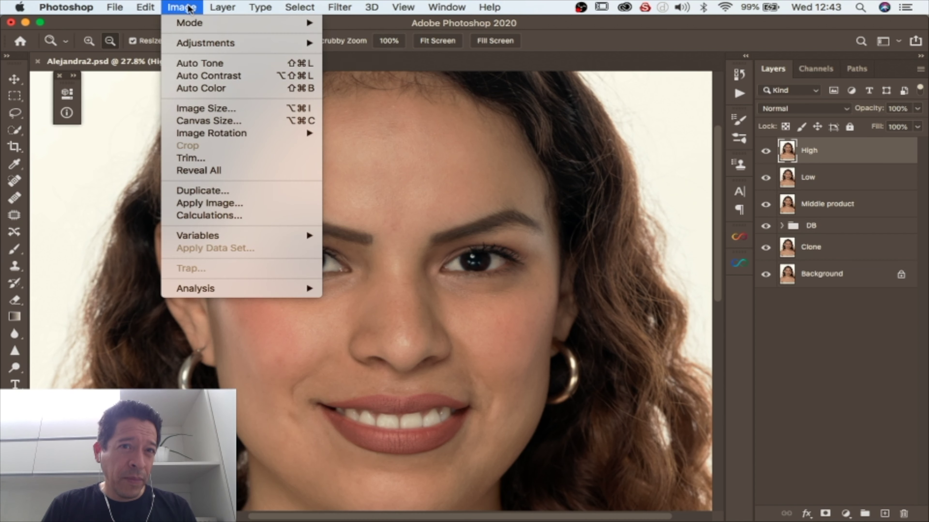
pyautogui.click(205, 203)
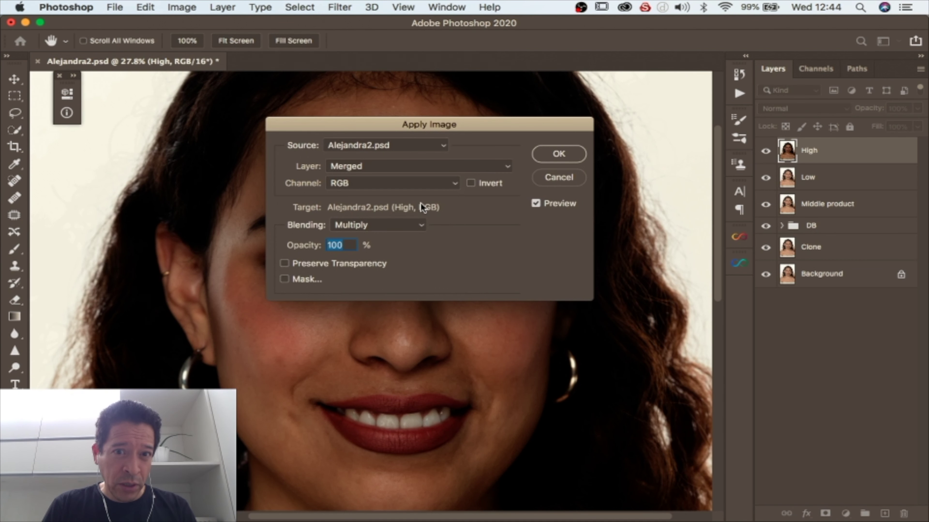
pyautogui.click(429, 167)
pyautogui.click(417, 196)
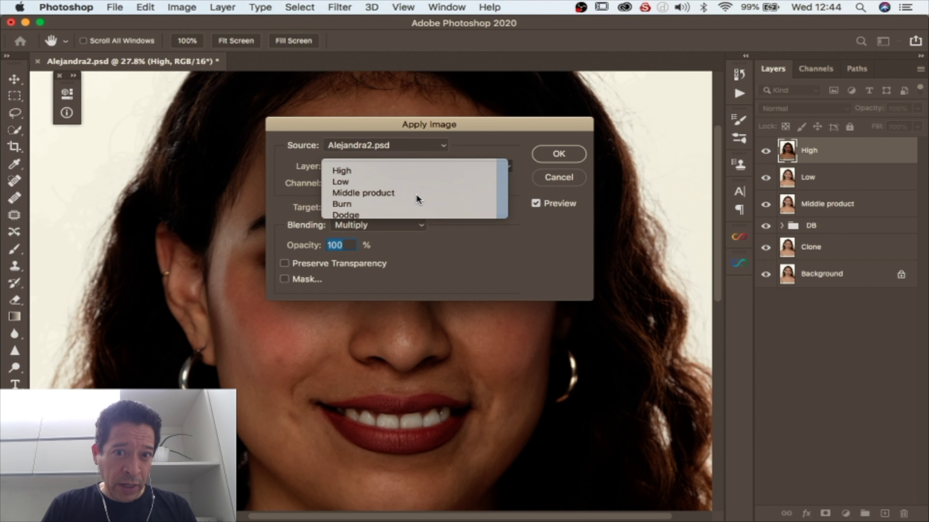
pyautogui.click(472, 184)
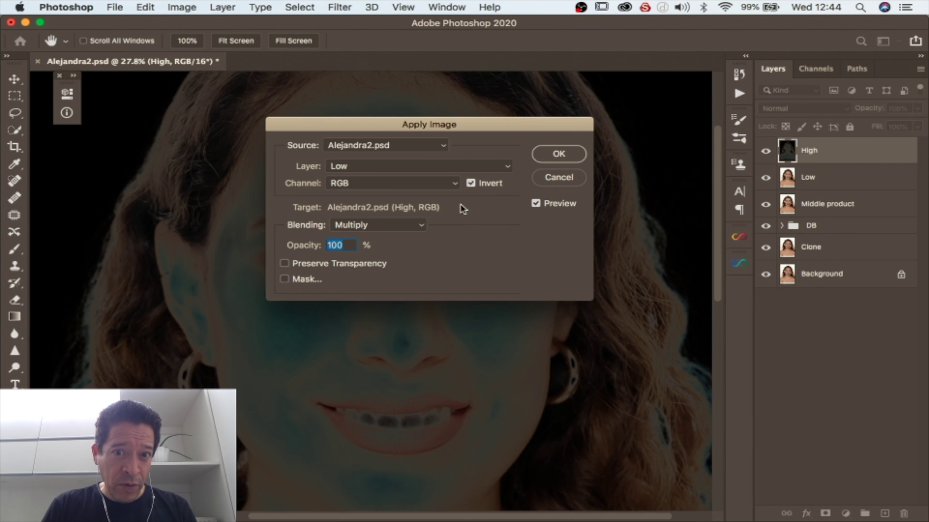
pyautogui.click(427, 225)
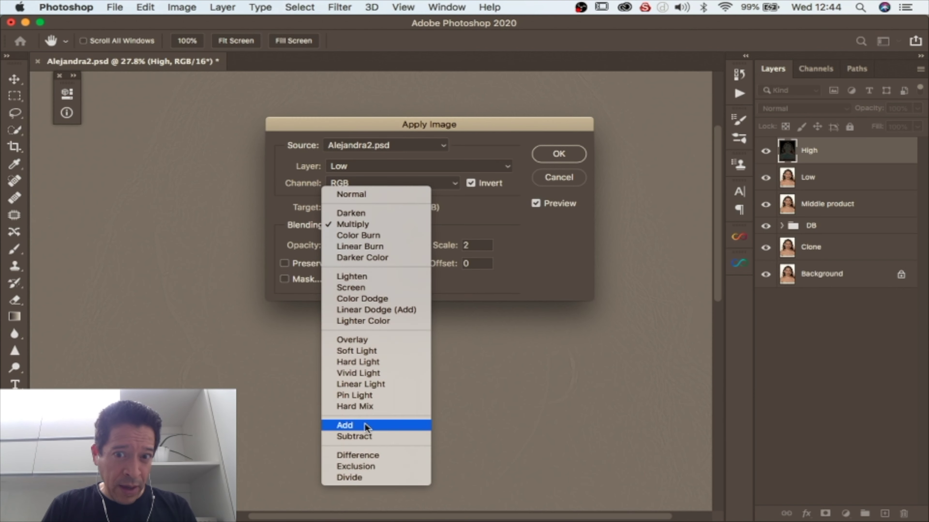
pyautogui.click(365, 425)
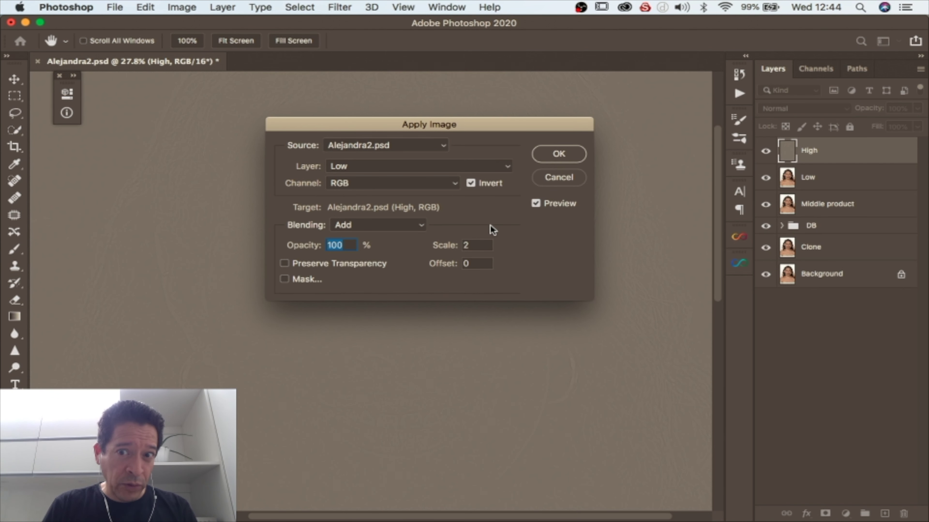
pyautogui.click(558, 154)
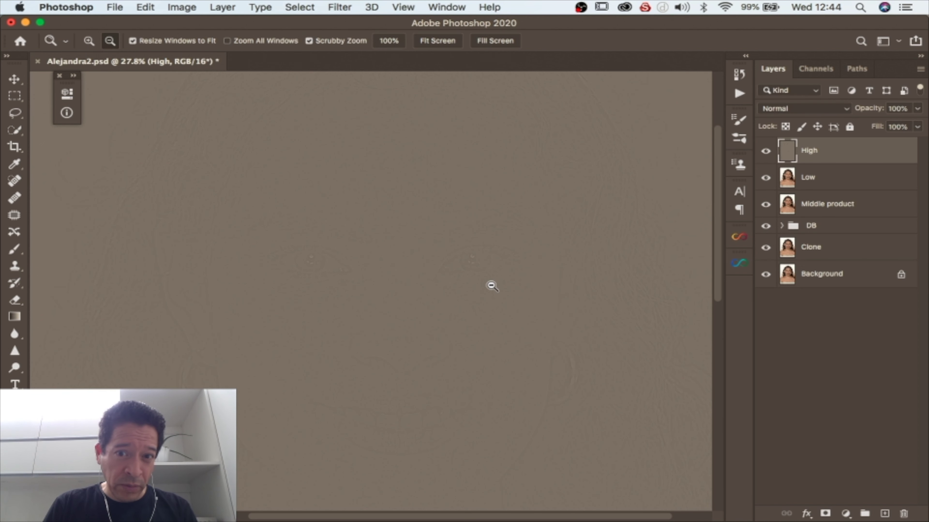
pyautogui.click(817, 110)
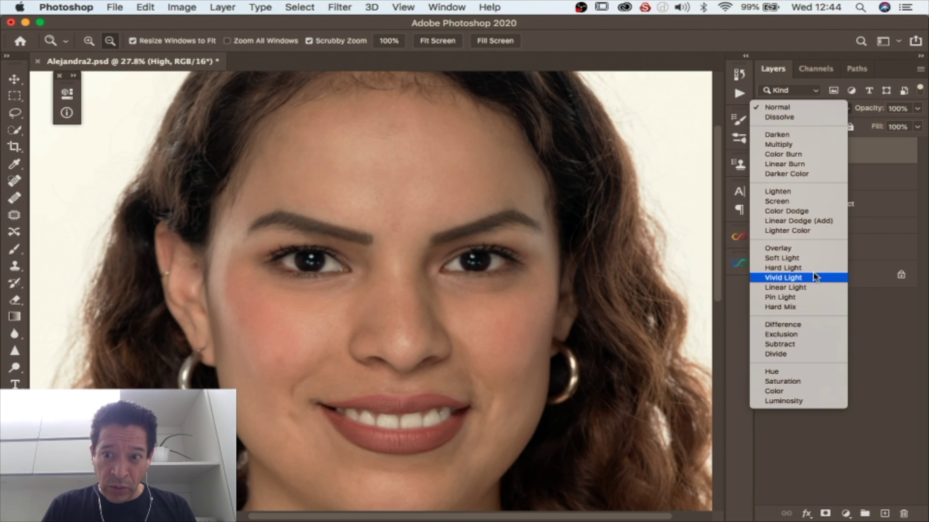
# - Set High to Linear Light, add a white mask, and duplicate it twice
pyautogui.click(815, 287)
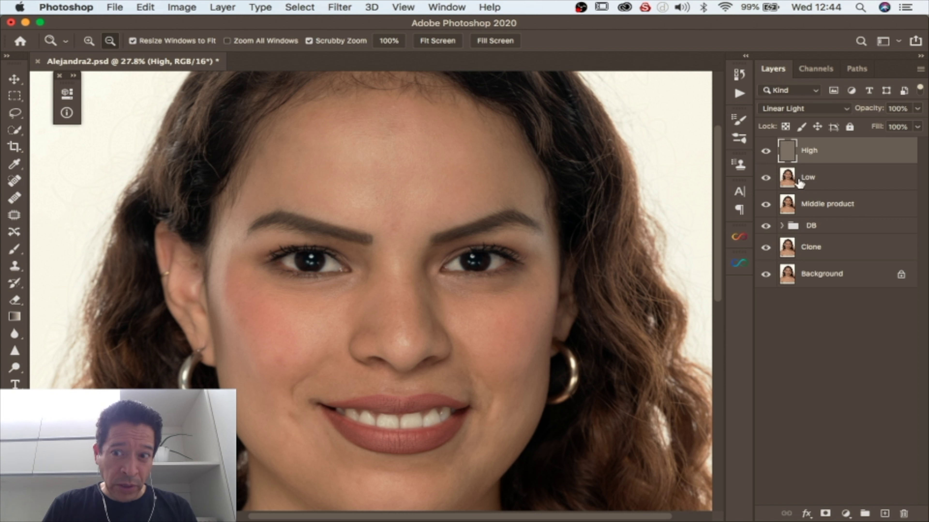
pyautogui.click(824, 514)
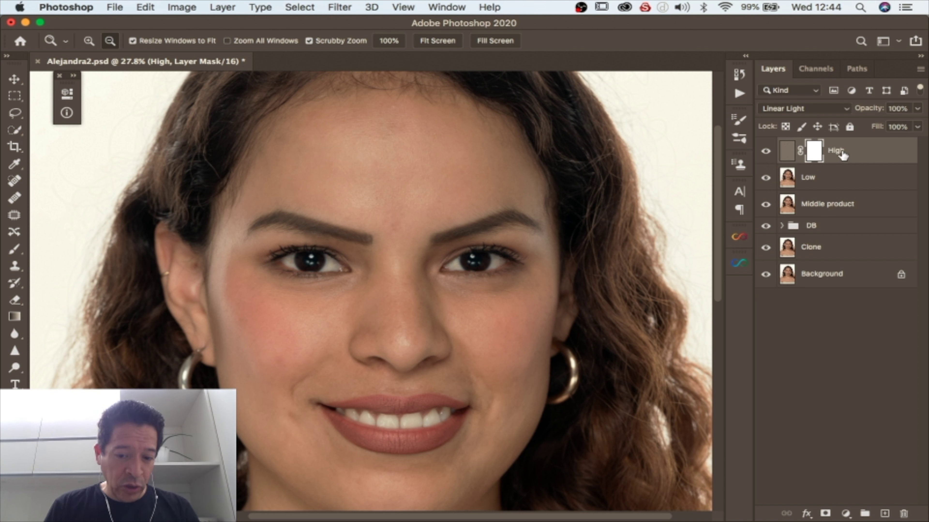
pyautogui.press('super+j')
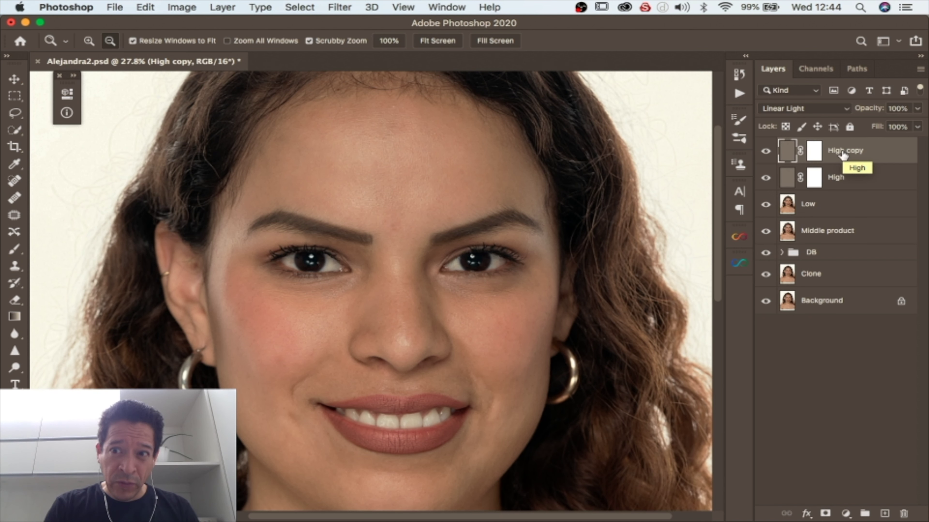
pyautogui.press('super+j')
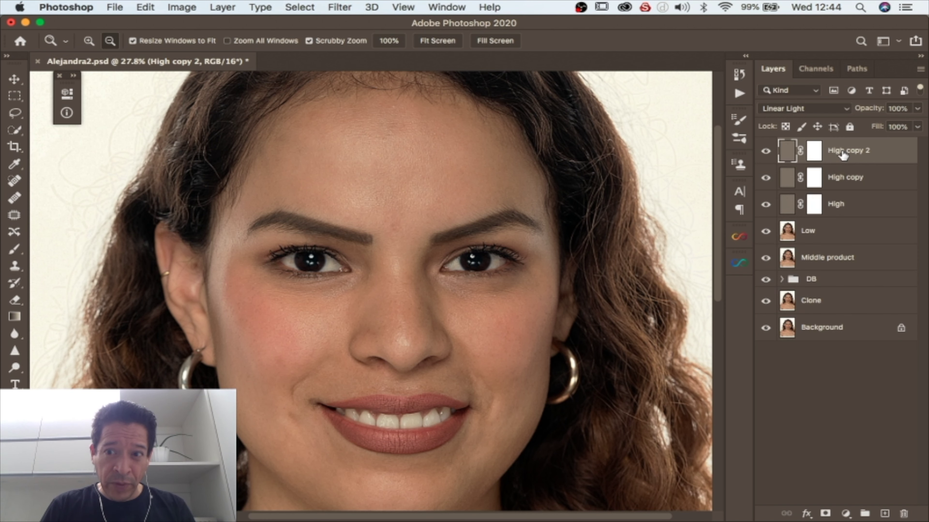
# - Invert the masks of High copy 2 and High copy to black with Cmd+I
pyautogui.click(814, 152)
pyautogui.press('super+i')
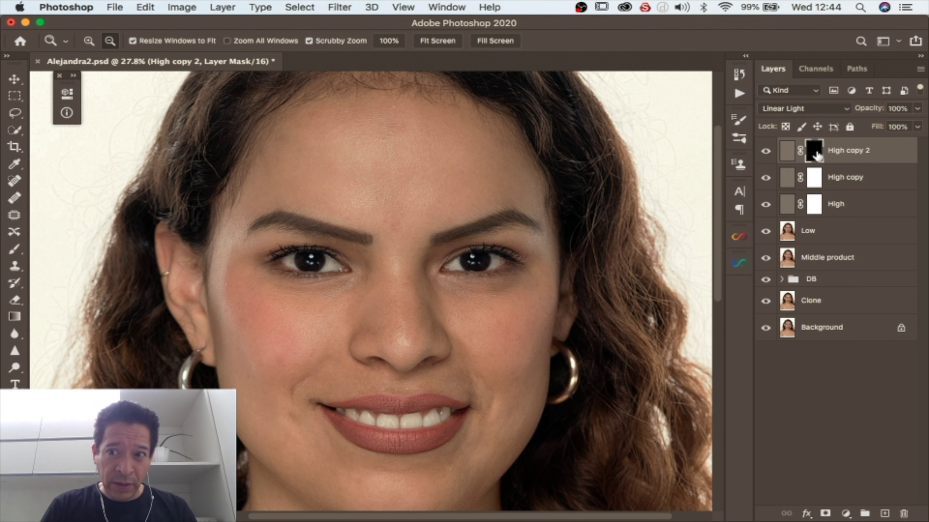
pyautogui.click(814, 179)
pyautogui.press('super+i')
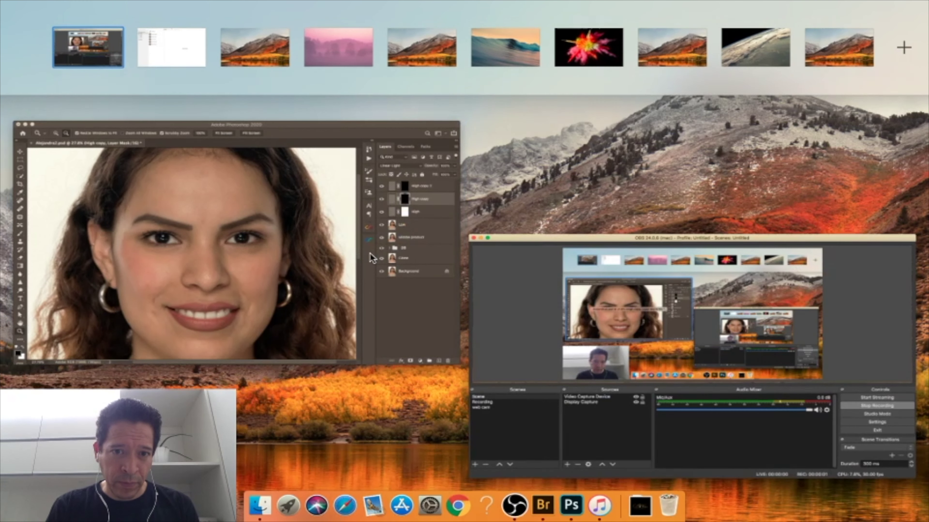
# - Pick the Photoshop 2020 portrait window in Mission Control to bring it back full screen
pyautogui.click(370, 254)
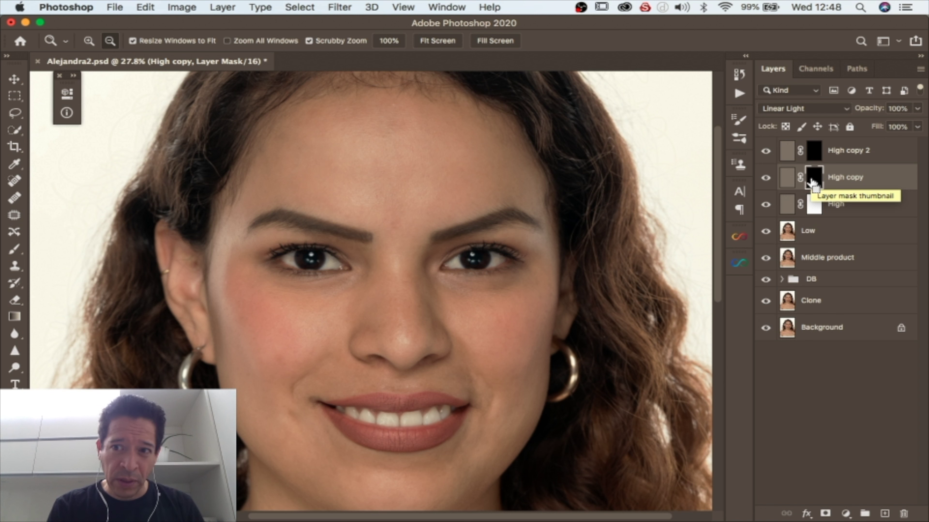
pyautogui.press('super+i')
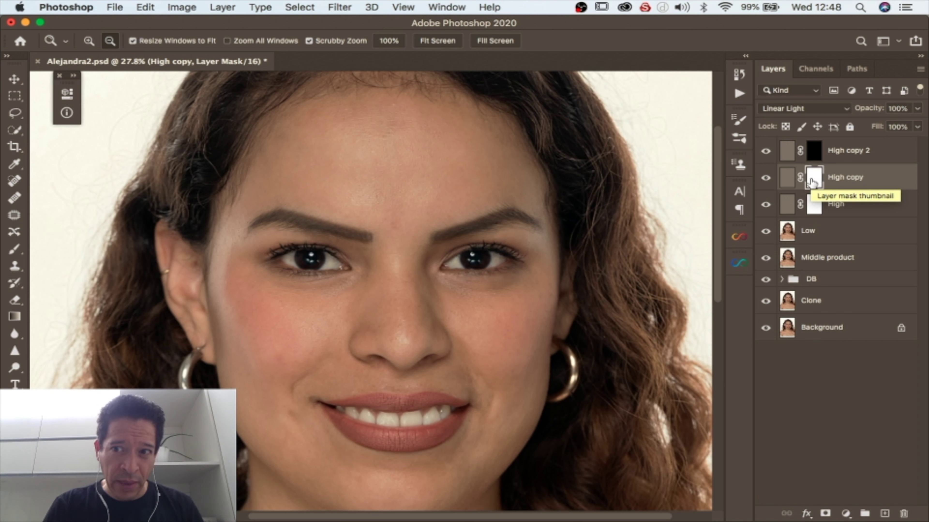
pyautogui.click(813, 150)
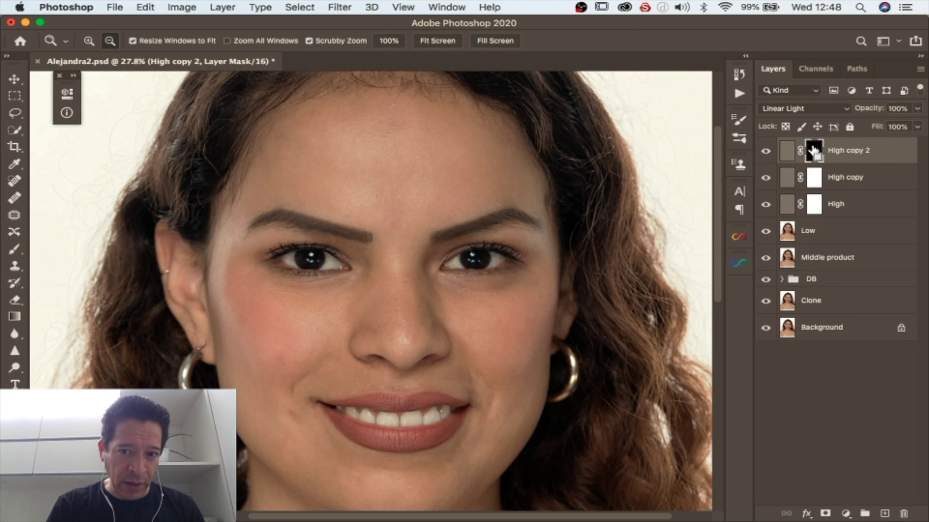
pyautogui.press('super+i')
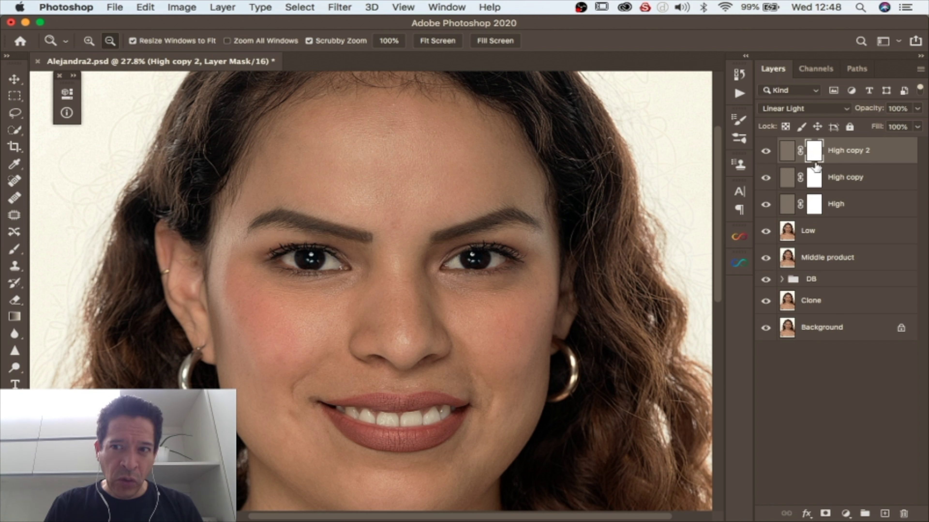
pyautogui.moveTo(814, 157); pyautogui.dragTo(815, 160)
pyautogui.press('super+i')
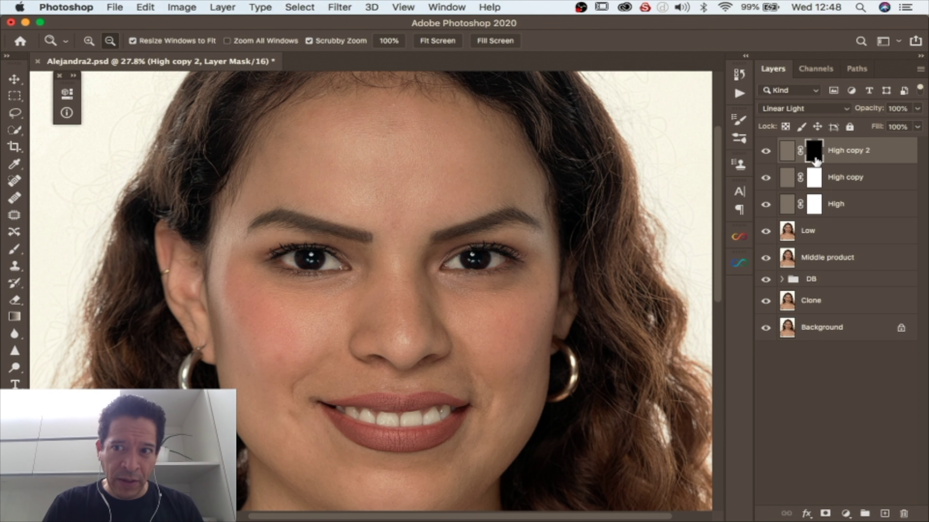
pyautogui.click(822, 184)
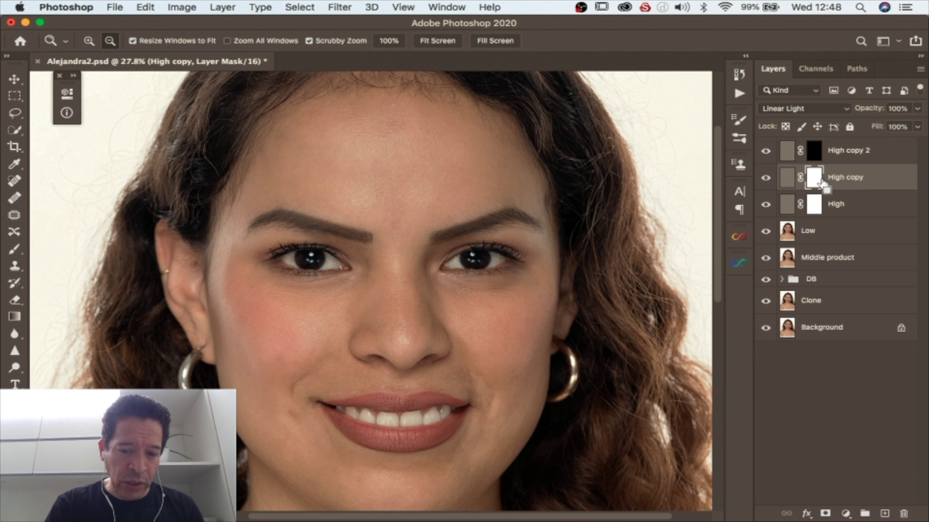
pyautogui.press('super+i')
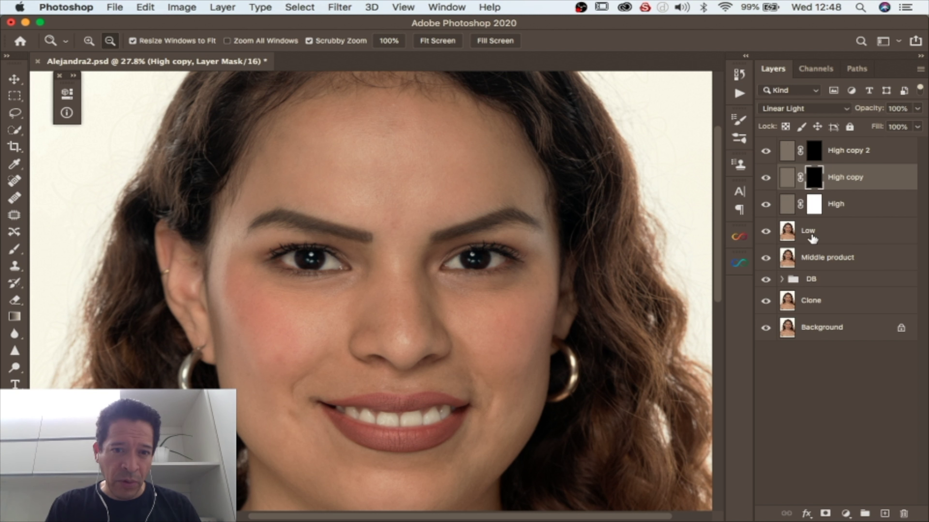
pyautogui.click(820, 238)
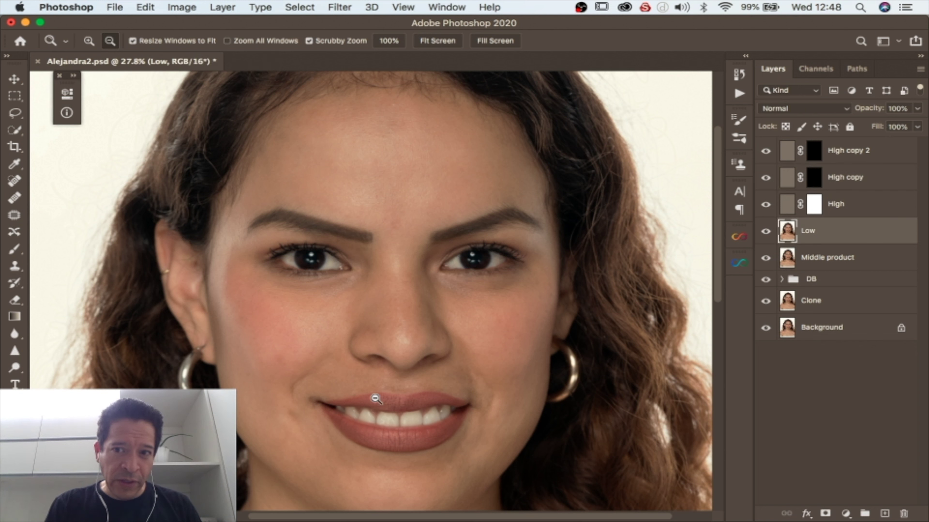
# - Select the High layer, zoom in and out to inspect the facial skin, then switch to the Lasso tool
pyautogui.click(837, 211)
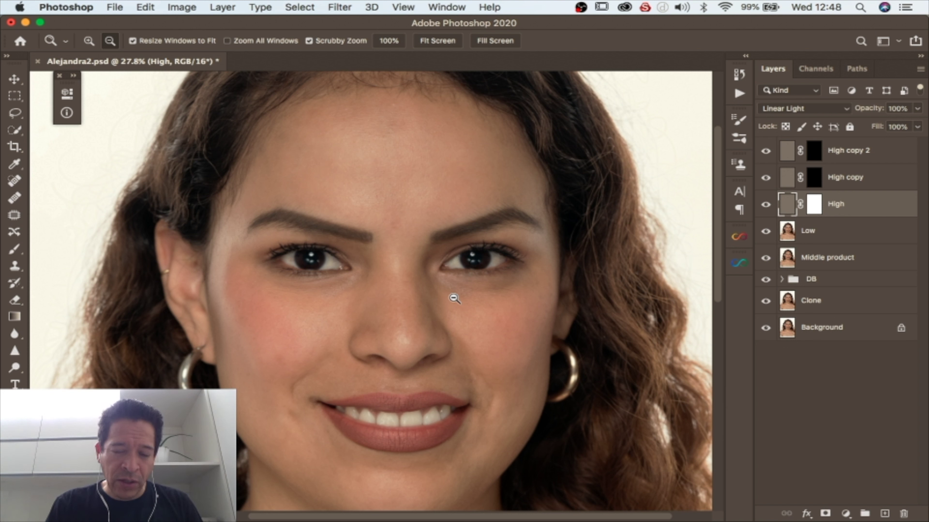
pyautogui.moveTo(331, 308); pyautogui.dragTo(380, 297)
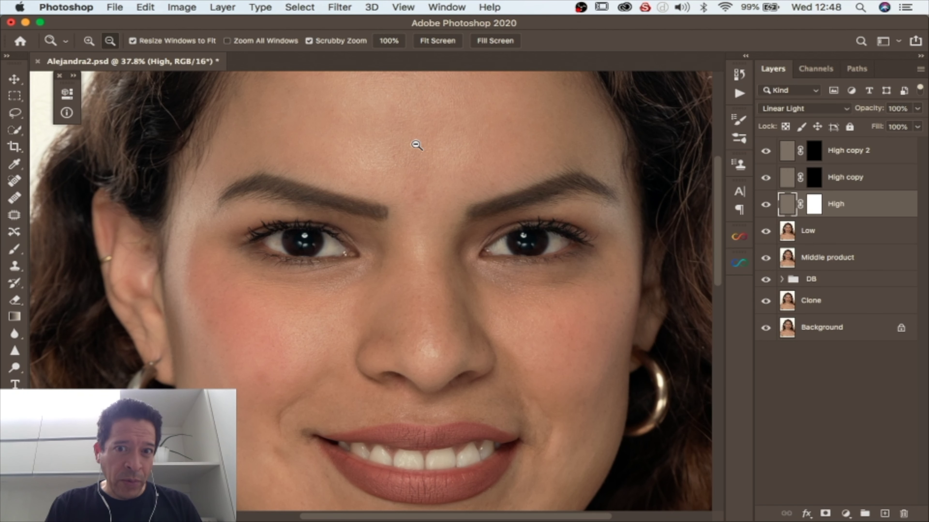
pyautogui.scroll(5, 386, 149)
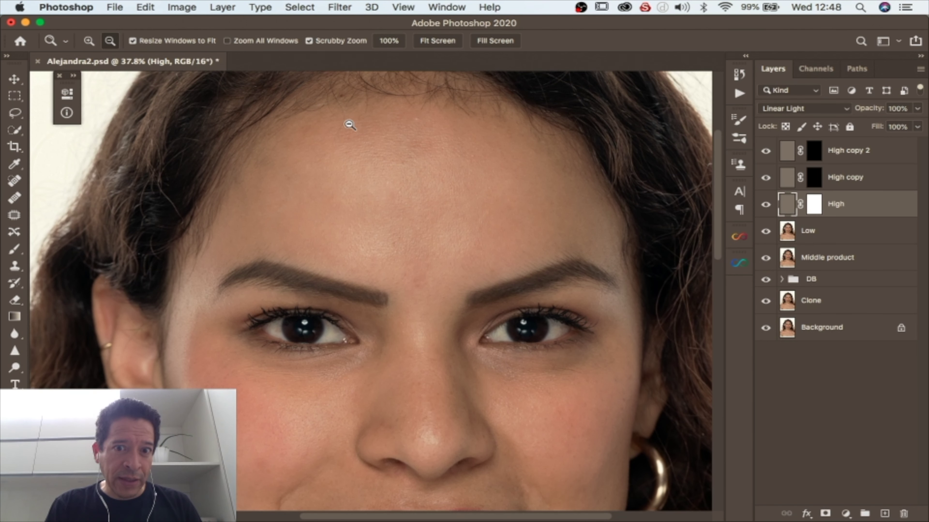
pyautogui.scroll(-12, 584, 276)
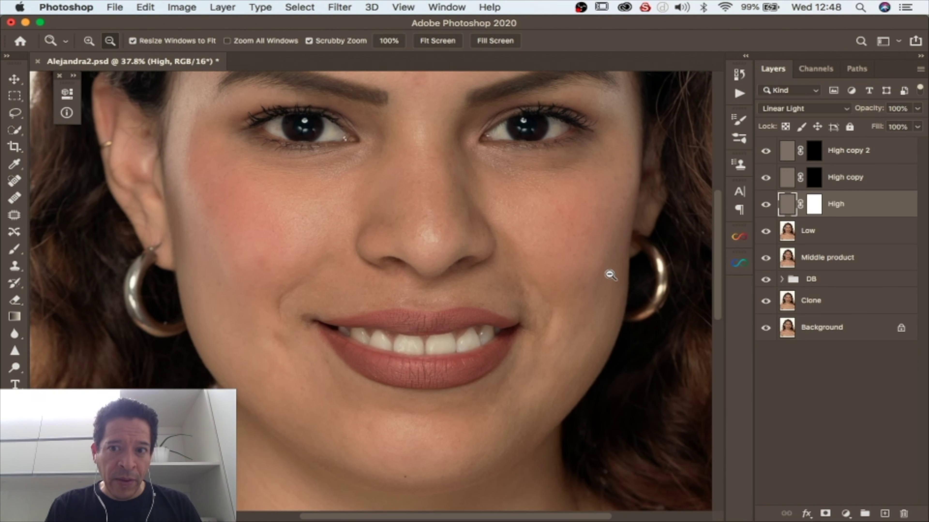
pyautogui.scroll(3, 610, 275)
pyautogui.scroll(5, 607, 273)
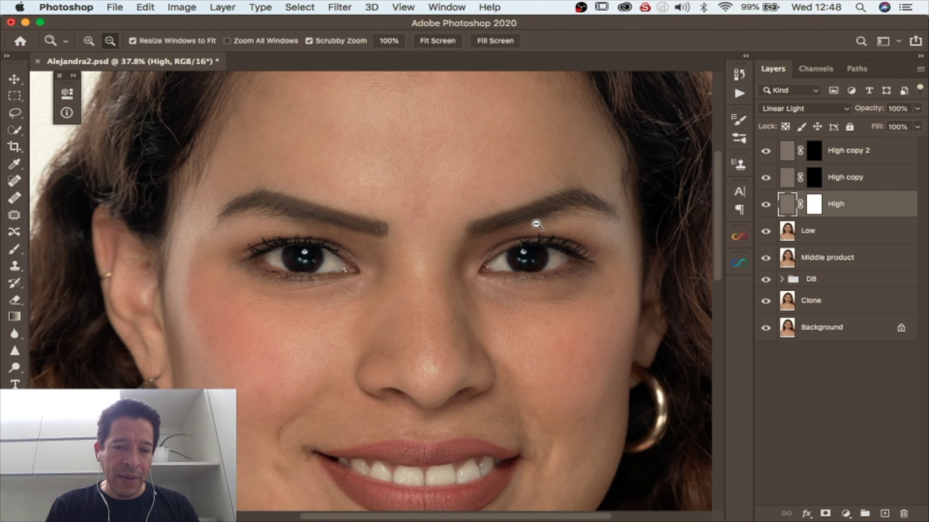
pyautogui.scroll(1, 531, 226)
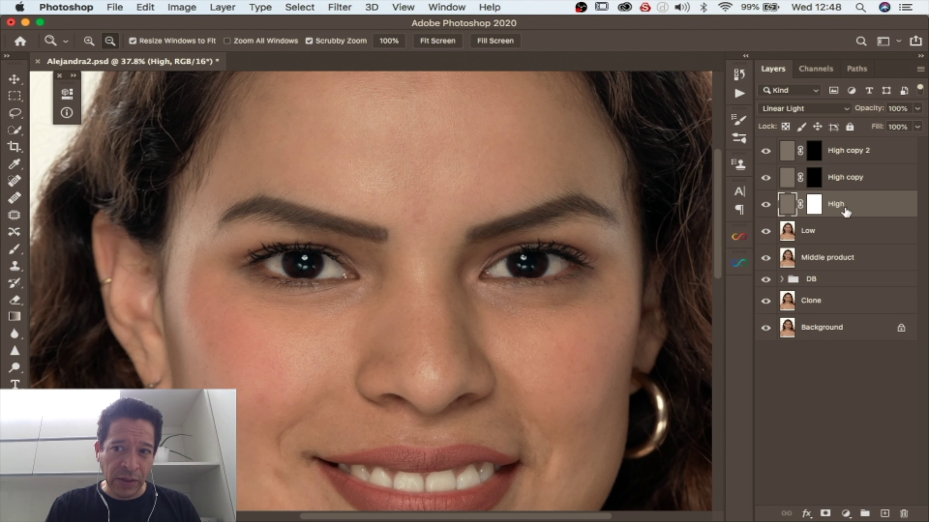
pyautogui.scroll(2, 578, 234)
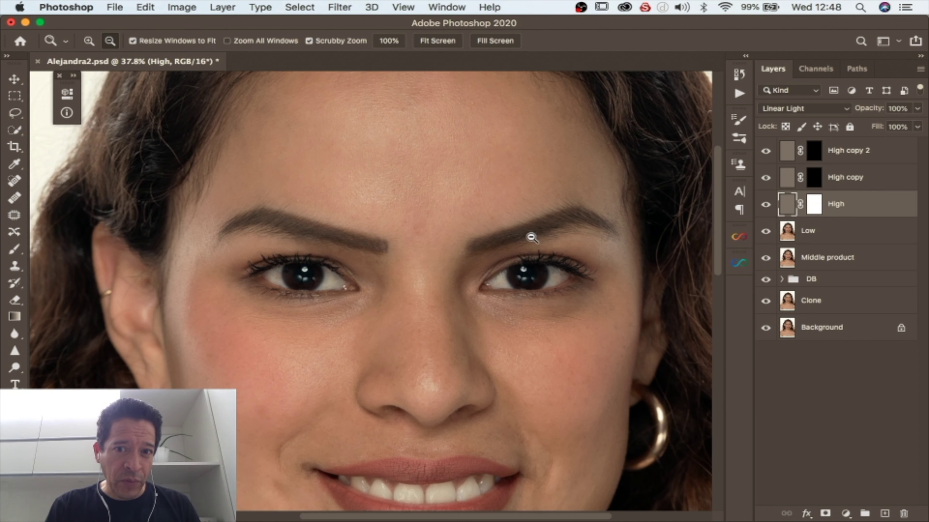
pyautogui.moveTo(524, 235); pyautogui.dragTo(285, 257)
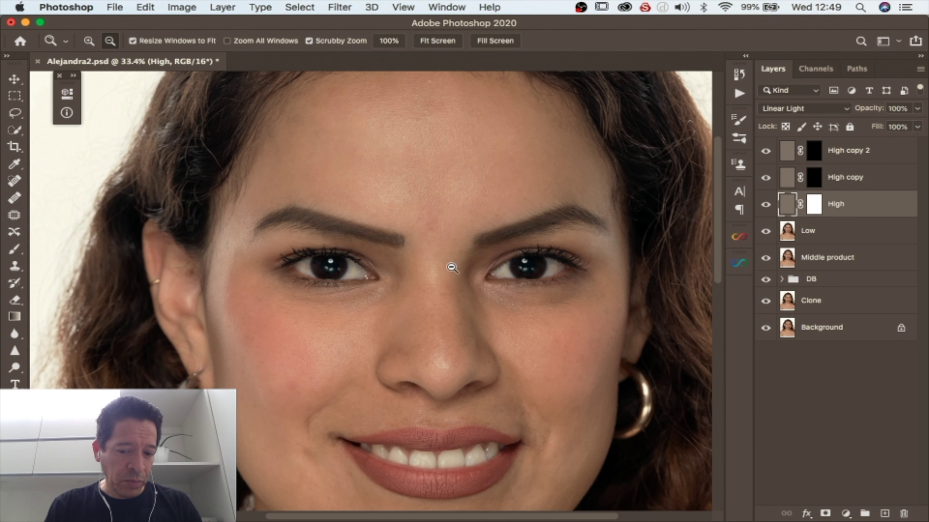
pyautogui.press('l')
pyautogui.scroll(1, 532, 197)
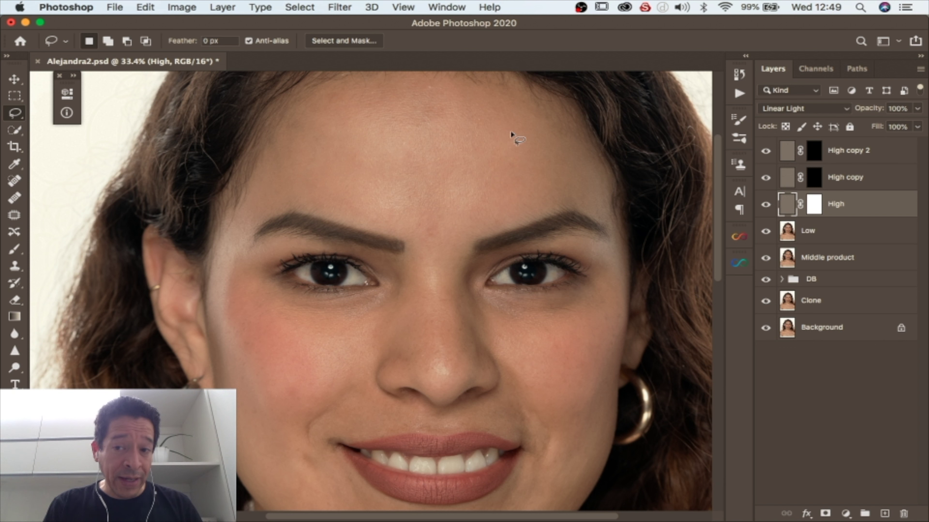
# - Lasso the forehead along the hairline and temple, then add the nose
pyautogui.scroll(3, 483, 112)
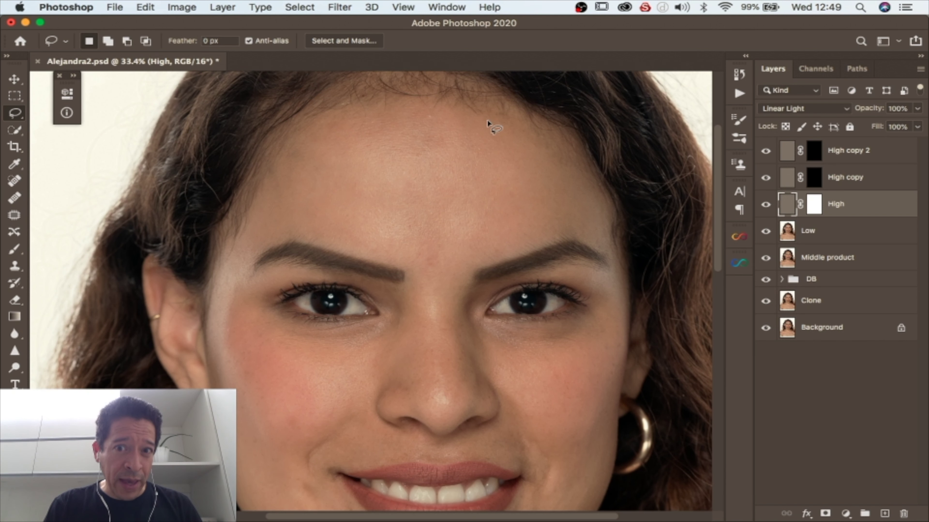
pyautogui.moveTo(485, 108); pyautogui.dragTo(460, 106)
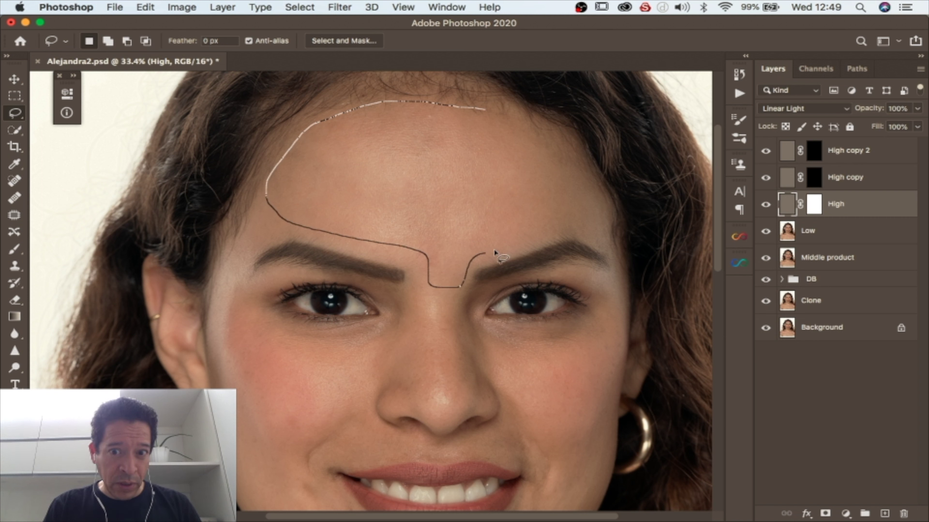
pyautogui.moveTo(588, 220); pyautogui.dragTo(594, 188)
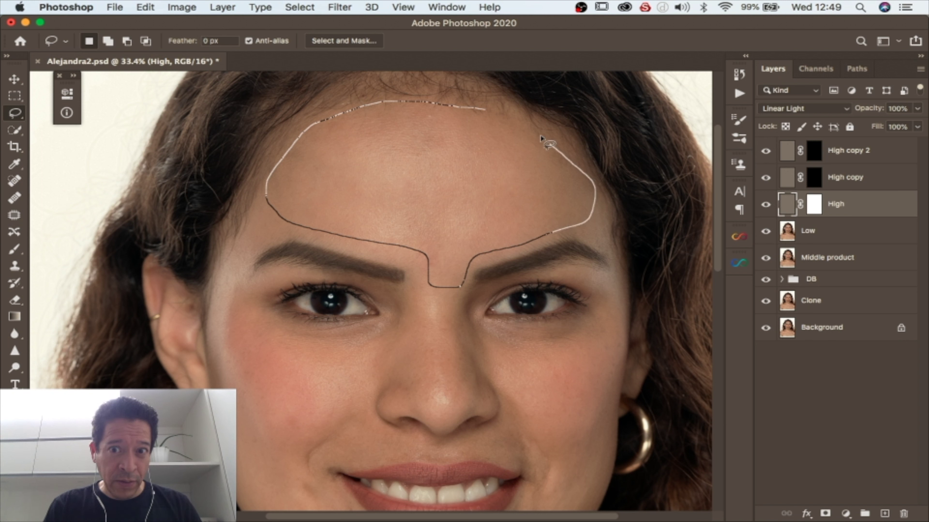
pyautogui.moveTo(503, 115); pyautogui.dragTo(476, 110)
pyautogui.press('shift')
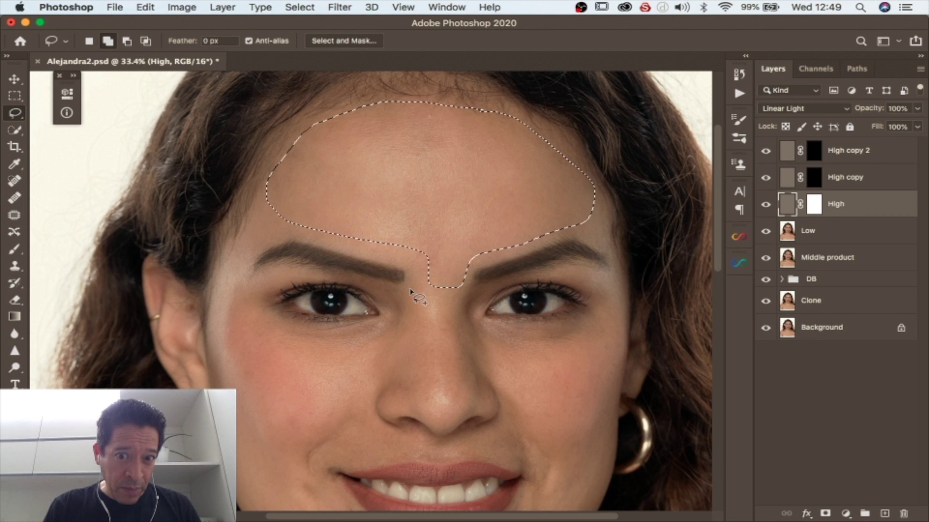
pyautogui.moveTo(412, 287)
pyautogui.mouseDown()
pyautogui.moveTo(416, 335)
pyautogui.moveTo(402, 354)
pyautogui.moveTo(414, 394)
pyautogui.moveTo(431, 406)
pyautogui.moveTo(479, 370)
pyautogui.moveTo(467, 336)
pyautogui.mouseUp()
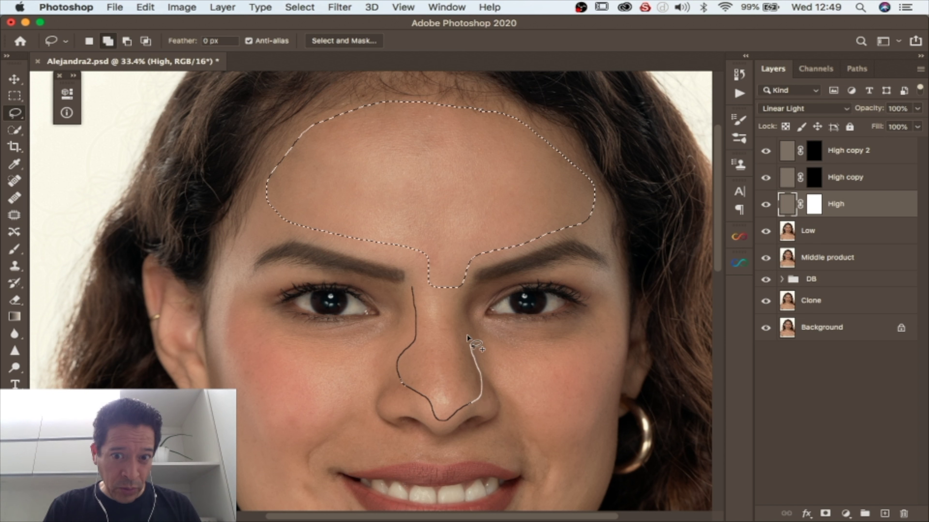
pyautogui.moveTo(460, 300)
pyautogui.mouseDown()
pyautogui.moveTo(452, 289)
pyautogui.moveTo(410, 292)
pyautogui.mouseUp()
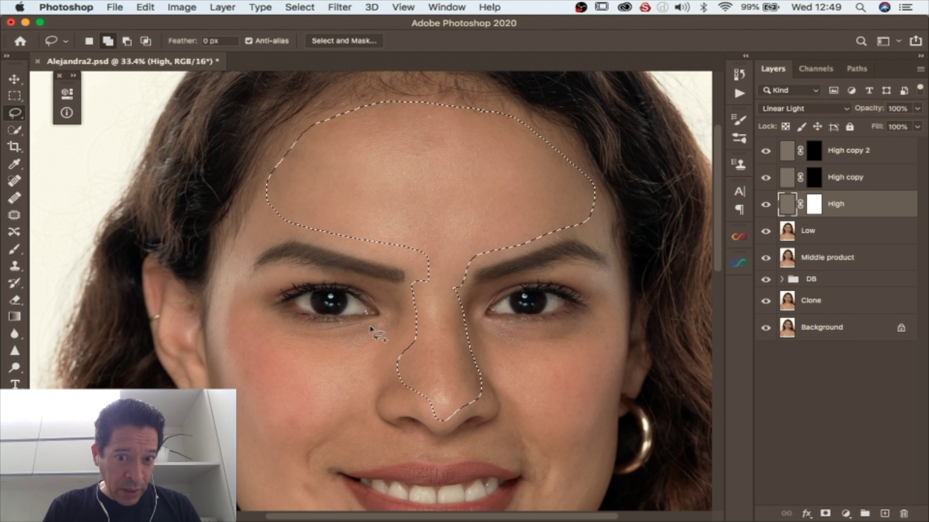
# - Add the left cheek and the right cheek below the eye to the selection
pyautogui.moveTo(371, 326)
pyautogui.mouseDown()
pyautogui.moveTo(313, 333)
pyautogui.moveTo(230, 310)
pyautogui.moveTo(275, 479)
pyautogui.moveTo(292, 504)
pyautogui.moveTo(305, 506)
pyautogui.moveTo(371, 429)
pyautogui.moveTo(369, 402)
pyautogui.moveTo(390, 369)
pyautogui.moveTo(371, 324)
pyautogui.mouseUp()
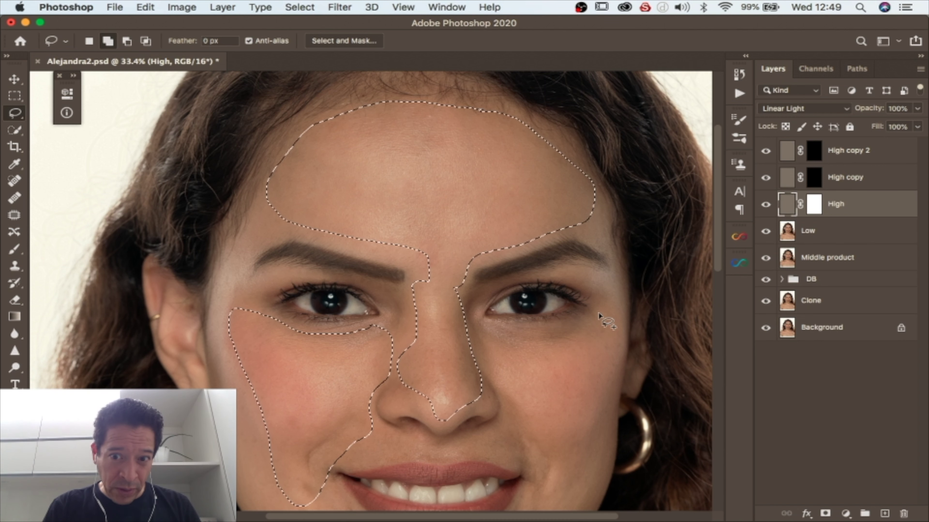
pyautogui.moveTo(598, 312)
pyautogui.mouseDown()
pyautogui.moveTo(574, 336)
pyautogui.moveTo(480, 344)
pyautogui.mouseUp()
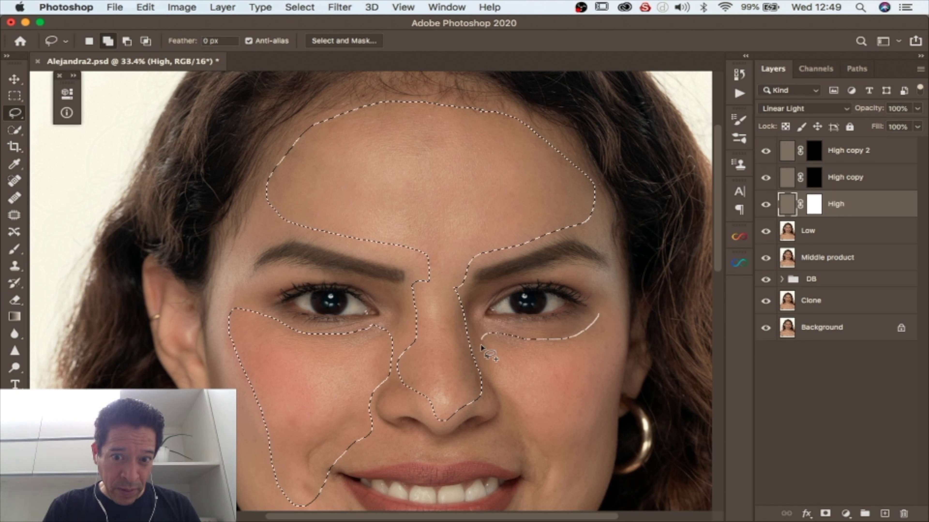
pyautogui.moveTo(533, 453)
pyautogui.mouseDown()
pyautogui.moveTo(540, 506)
pyautogui.moveTo(577, 511)
pyautogui.moveTo(598, 503)
pyautogui.moveTo(603, 447)
pyautogui.mouseUp()
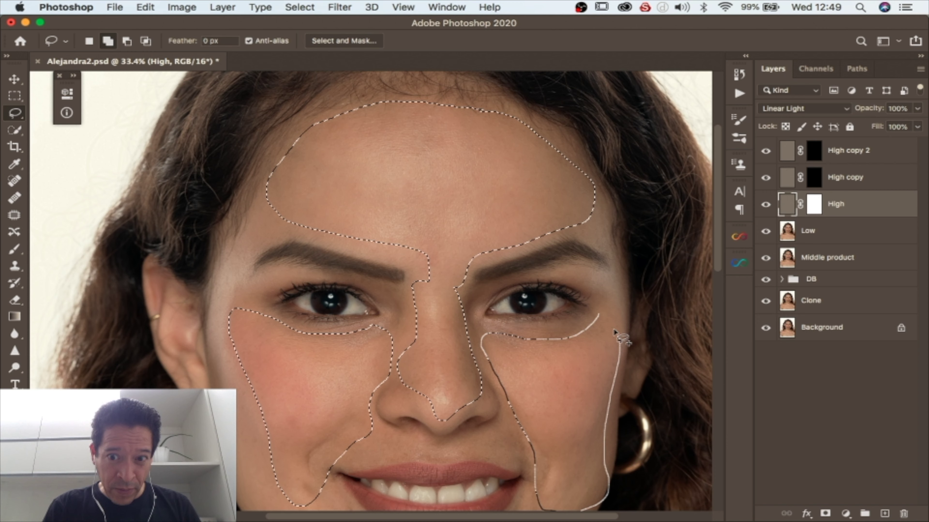
pyautogui.moveTo(598, 315); pyautogui.dragTo(599, 314)
pyautogui.scroll(-10, 563, 345)
pyautogui.scroll(15, 564, 345)
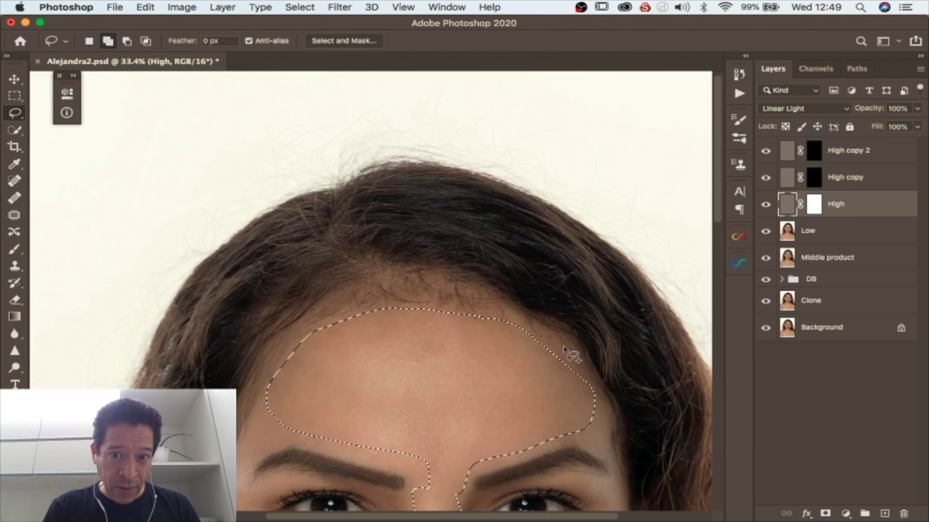
pyautogui.scroll(-10, 564, 346)
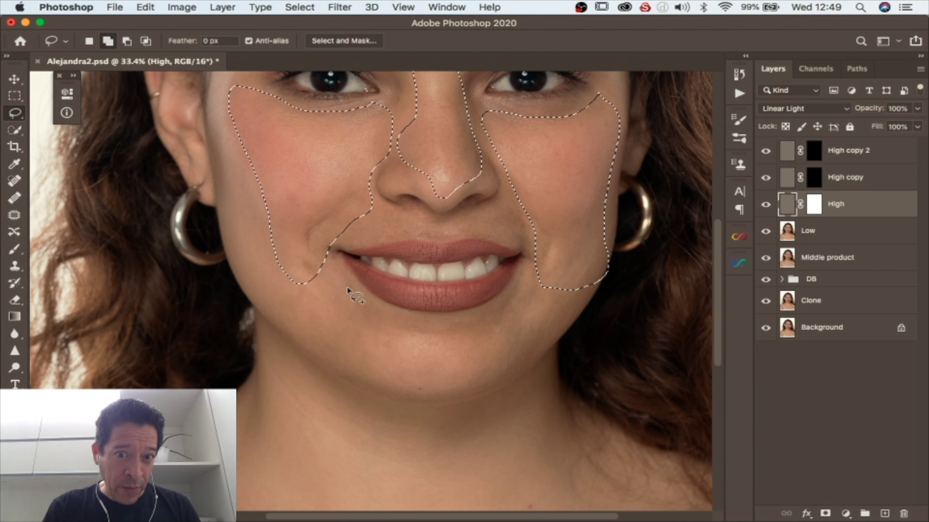
# - Add the areas beside the mouth, along the chin and above the upper lip
pyautogui.moveTo(356, 287)
pyautogui.mouseDown()
pyautogui.moveTo(321, 281)
pyautogui.moveTo(310, 293)
pyautogui.moveTo(311, 325)
pyautogui.moveTo(398, 378)
pyautogui.mouseUp()
pyautogui.moveTo(452, 384); pyautogui.dragTo(503, 374)
pyautogui.moveTo(547, 339)
pyautogui.mouseDown()
pyautogui.moveTo(548, 293)
pyautogui.moveTo(521, 281)
pyautogui.moveTo(460, 315)
pyautogui.moveTo(383, 306)
pyautogui.moveTo(356, 283)
pyautogui.mouseUp()
pyautogui.moveTo(445, 218)
pyautogui.mouseDown()
pyautogui.moveTo(388, 208)
pyautogui.moveTo(362, 233)
pyautogui.moveTo(520, 238)
pyautogui.moveTo(519, 216)
pyautogui.moveTo(506, 206)
pyautogui.moveTo(479, 203)
pyautogui.moveTo(450, 220)
pyautogui.mouseUp()
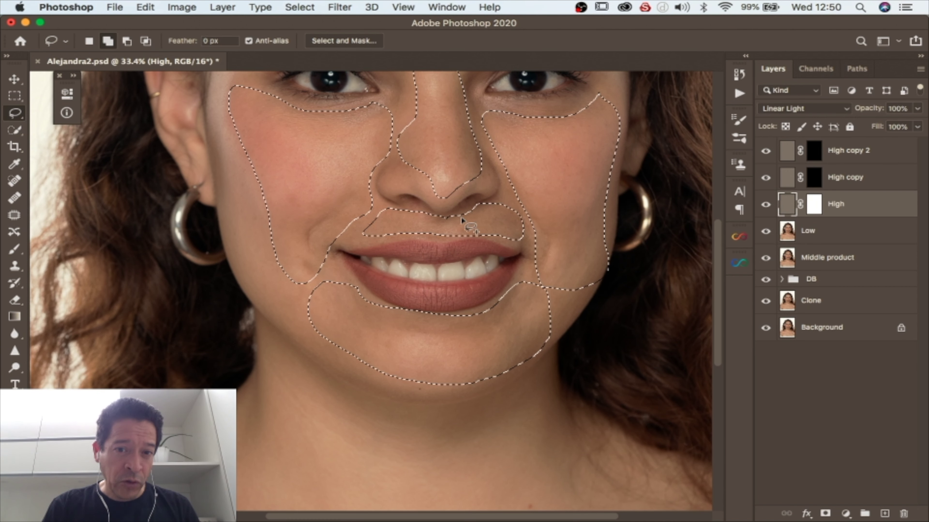
pyautogui.scroll(10, 422, 227)
pyautogui.scroll(-10, 422, 228)
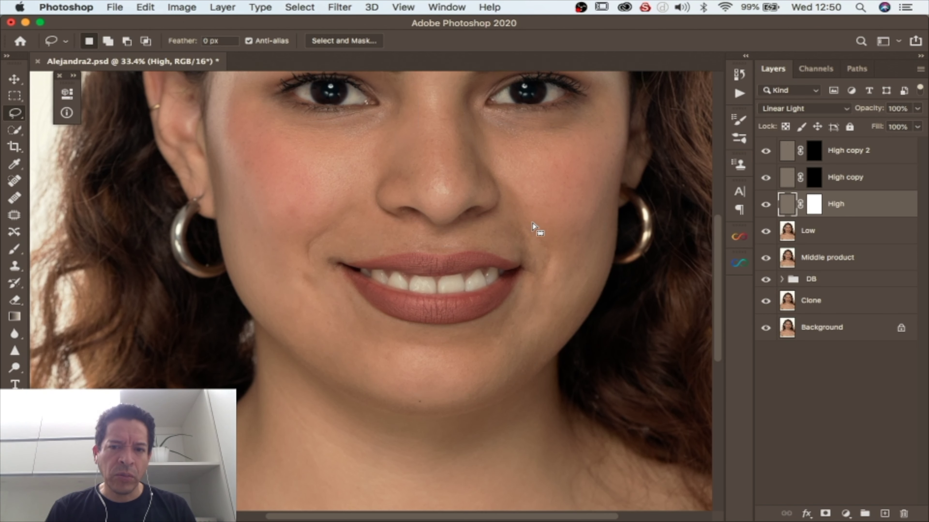
pyautogui.scroll(3, 533, 224)
pyautogui.scroll(4, 533, 226)
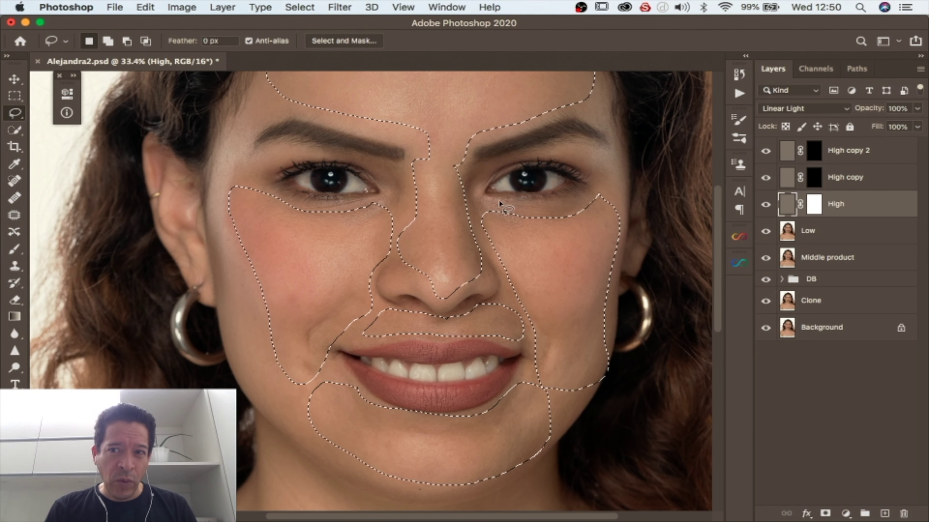
pyautogui.scroll(1, 506, 199)
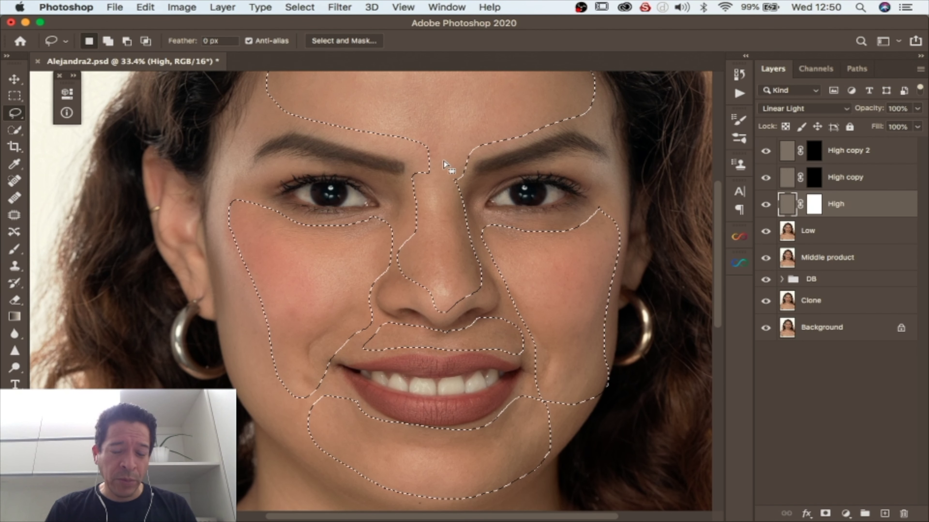
# - Feather the skin selection by 11 pixels using Select > Modify > Feather
pyautogui.click(299, 7)
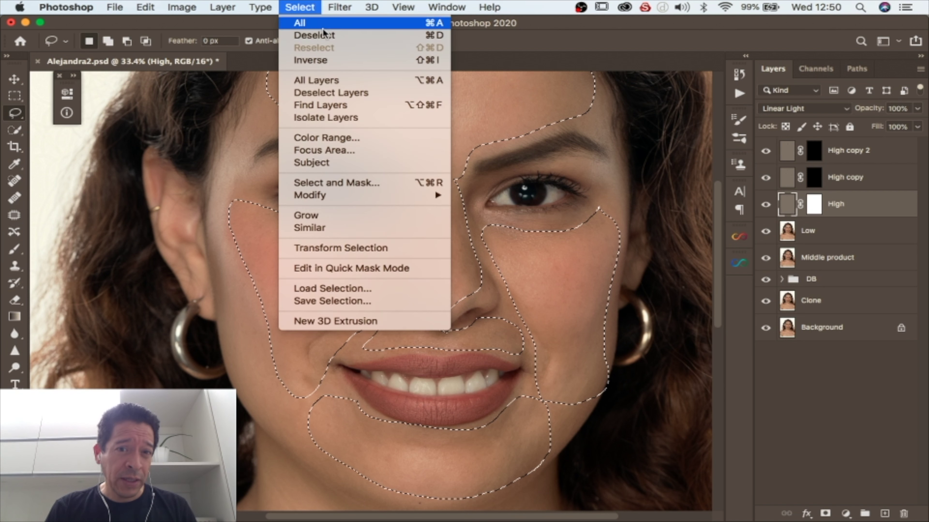
pyautogui.moveTo(388, 196)
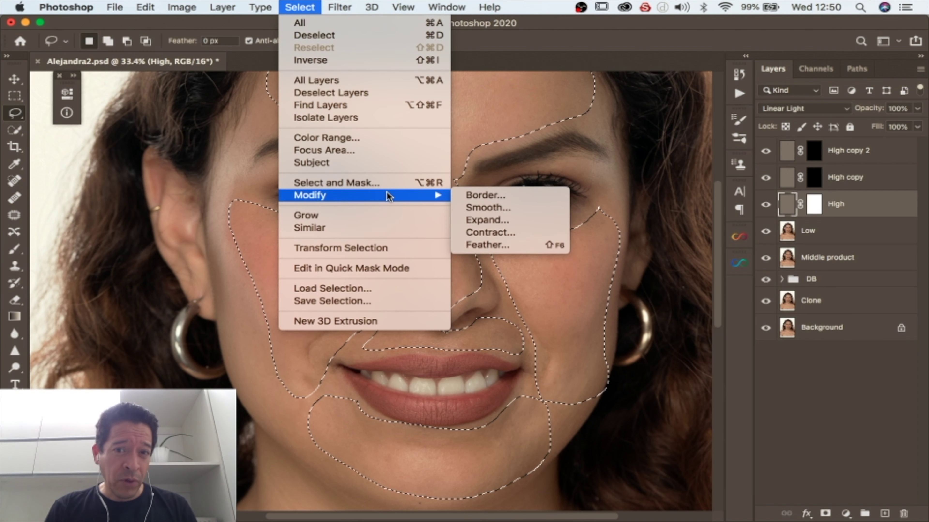
pyautogui.click(483, 244)
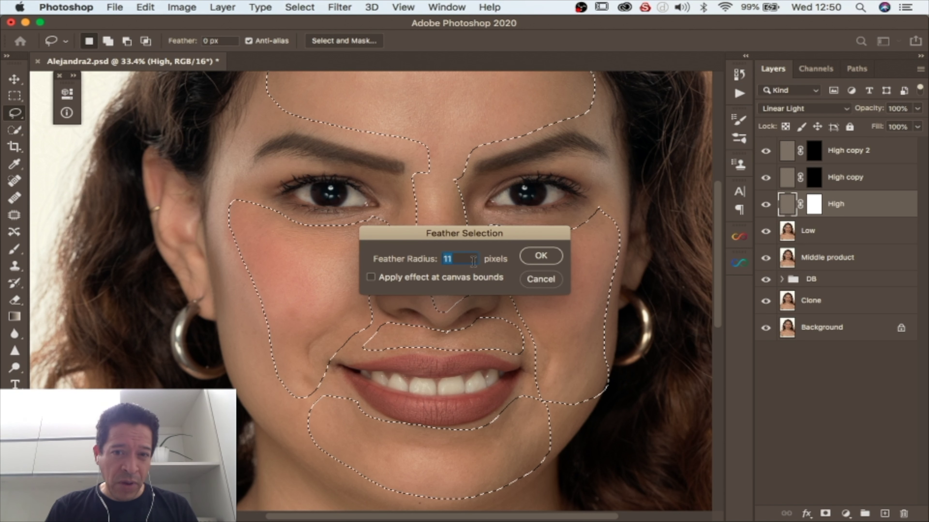
pyautogui.click(540, 257)
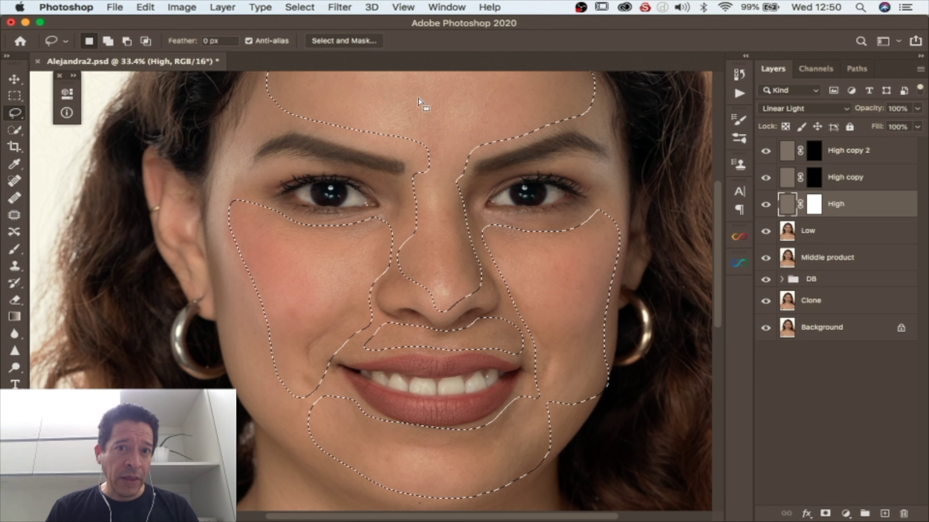
pyautogui.click(338, 7)
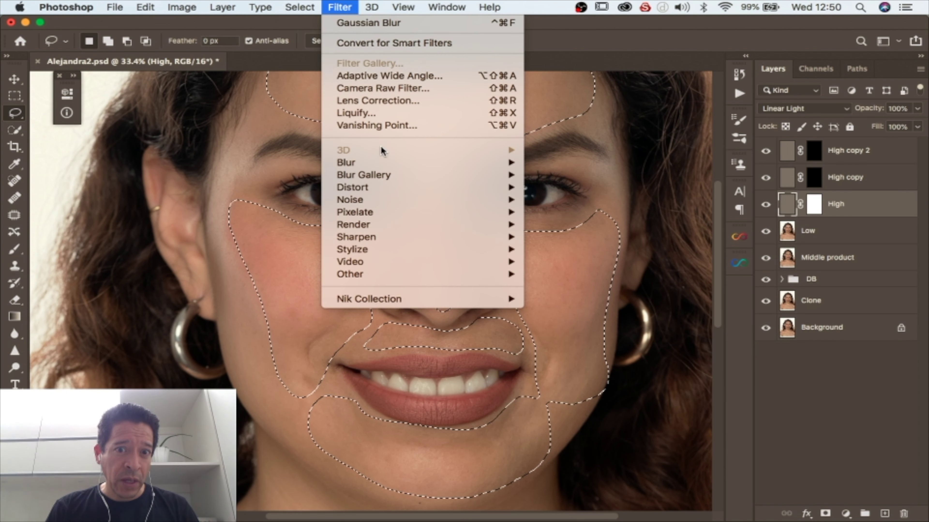
pyautogui.moveTo(382, 167)
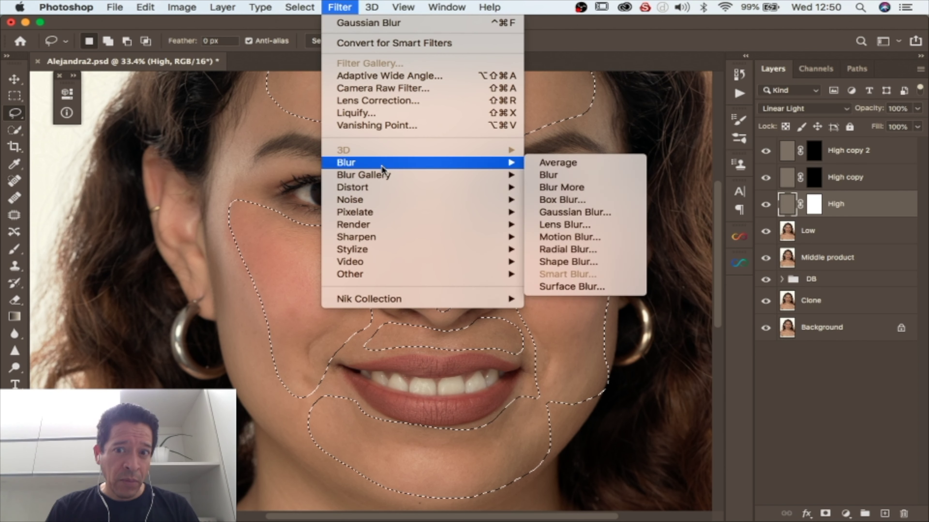
pyautogui.click(604, 215)
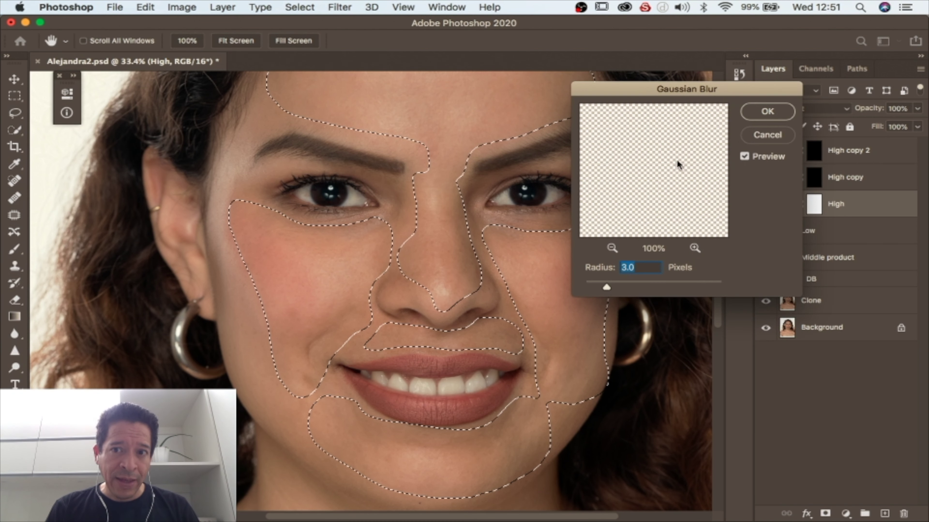
pyautogui.moveTo(652, 84); pyautogui.dragTo(737, 80)
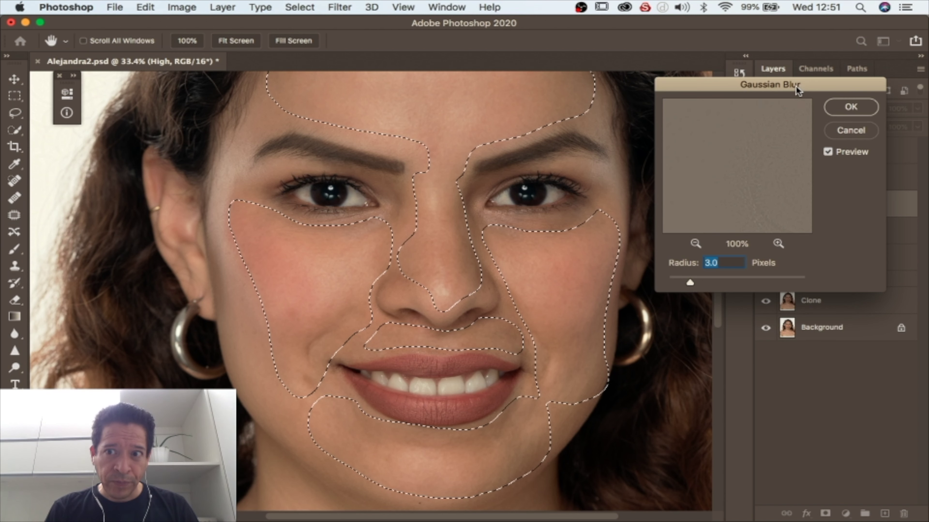
pyautogui.moveTo(797, 84); pyautogui.dragTo(819, 157)
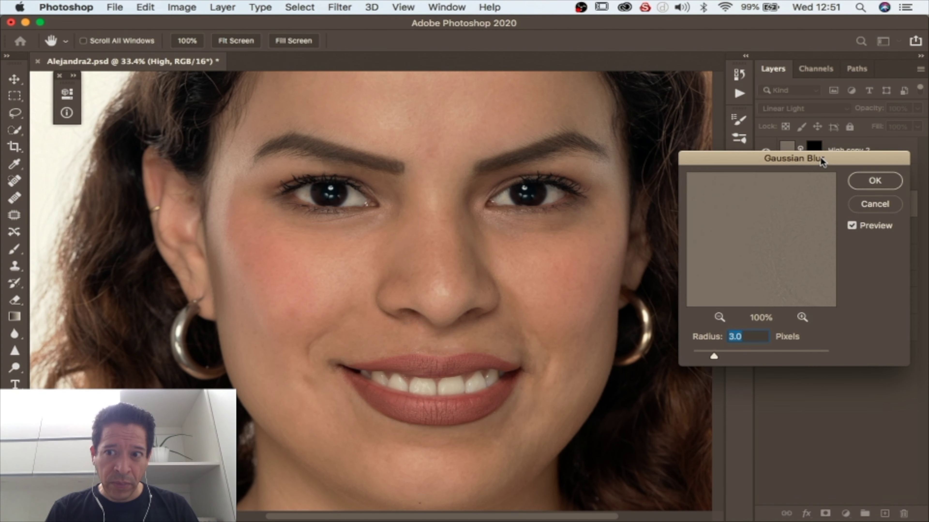
pyautogui.click(866, 206)
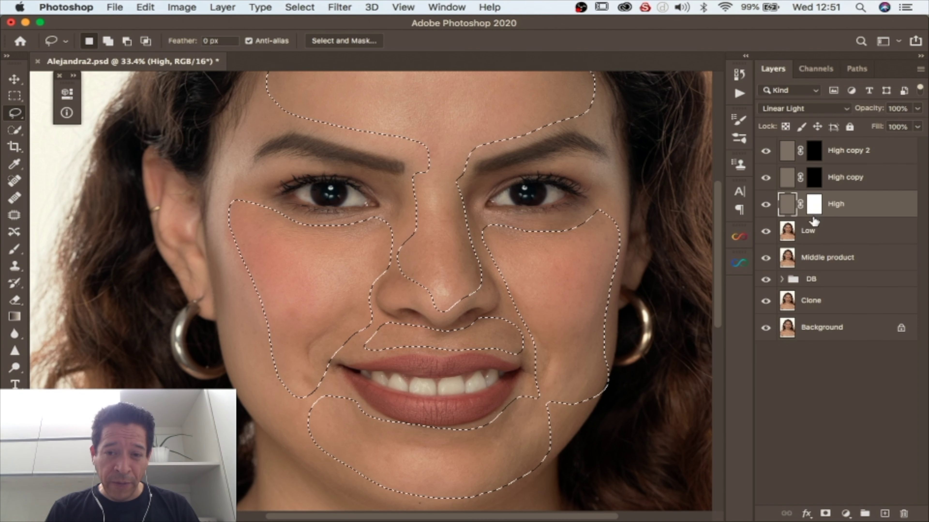
pyautogui.click(810, 238)
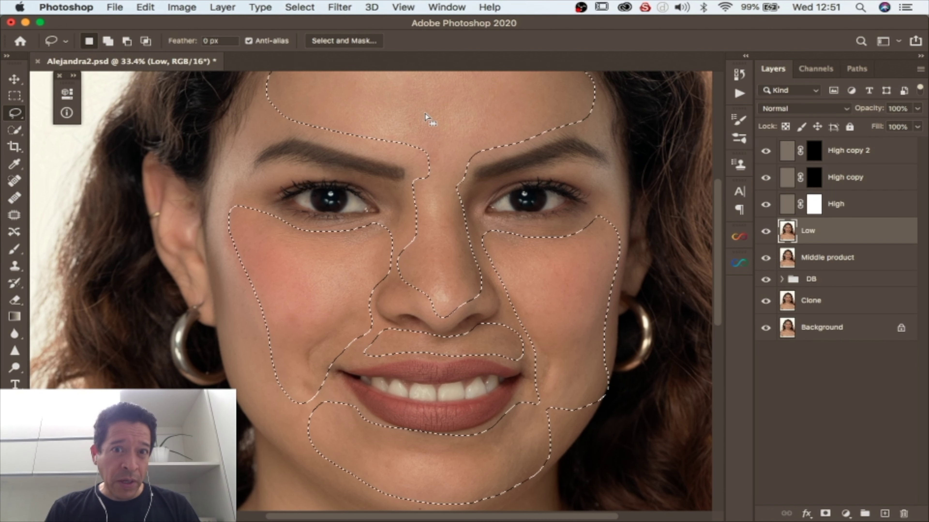
# - Open Gaussian Blur for the Low layer and set its preview to 33% over the nose
pyautogui.click(339, 6)
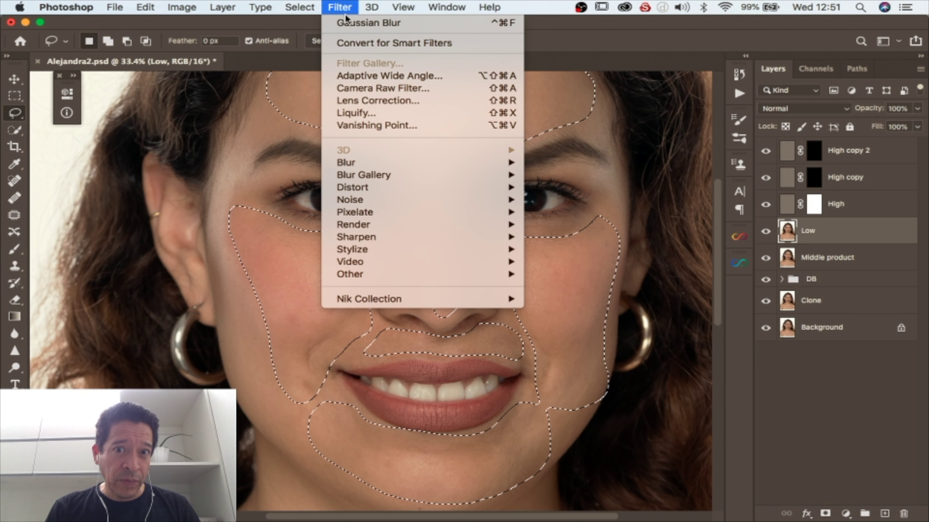
pyautogui.moveTo(414, 162)
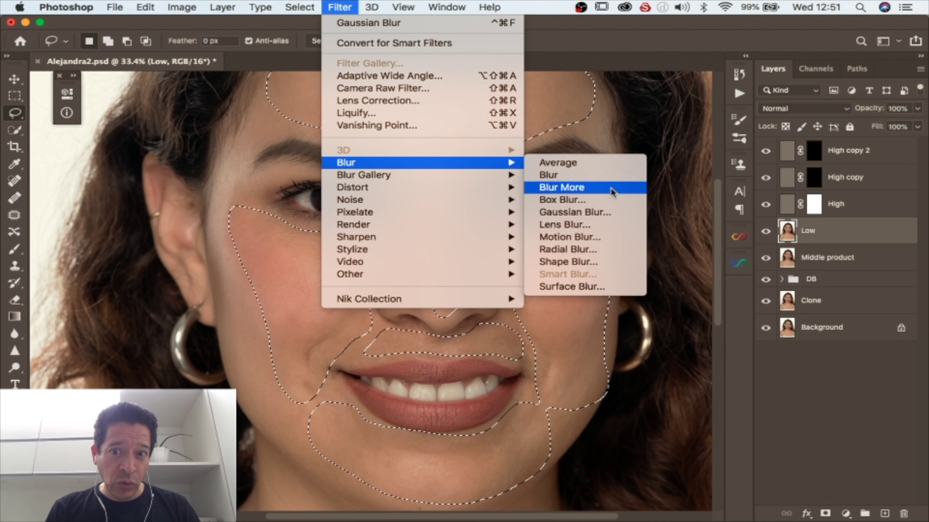
pyautogui.click(615, 211)
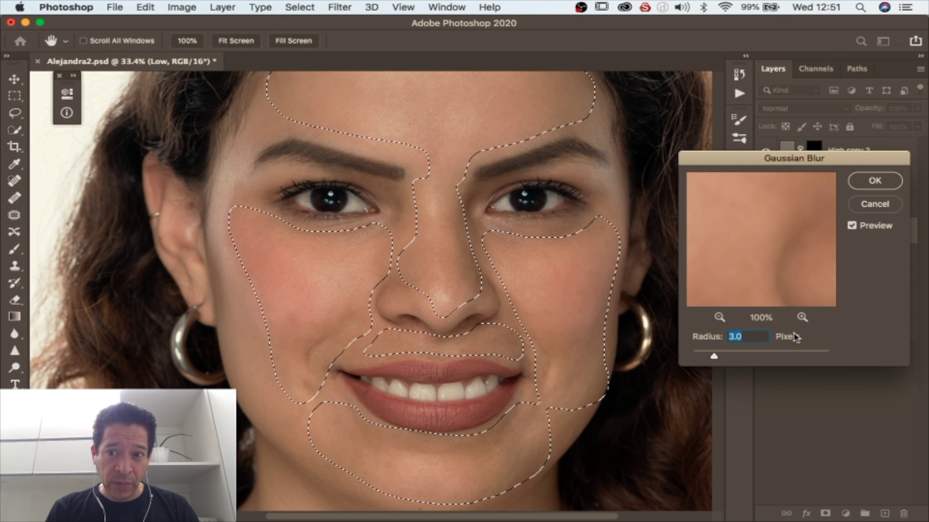
pyautogui.moveTo(751, 271); pyautogui.dragTo(739, 254)
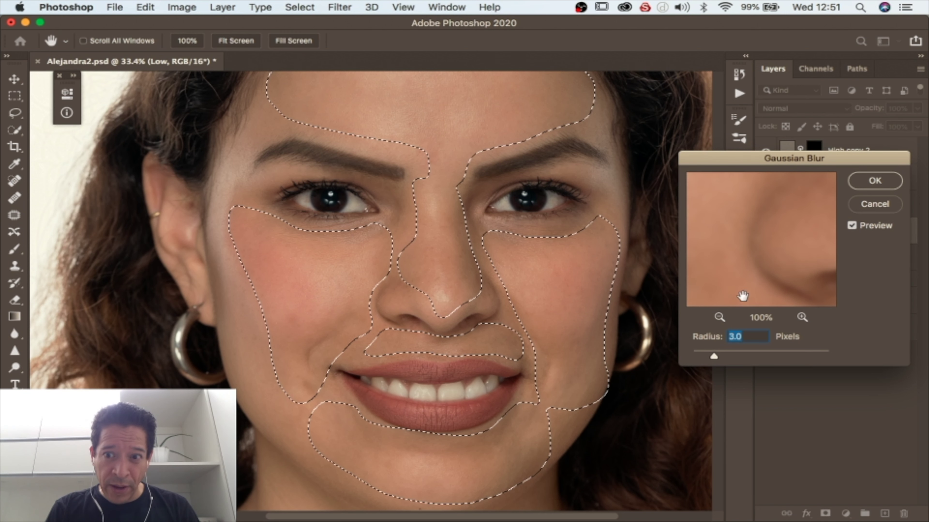
pyautogui.click(719, 317)
pyautogui.click(719, 317)
pyautogui.moveTo(751, 270); pyautogui.dragTo(744, 289)
pyautogui.click(718, 317)
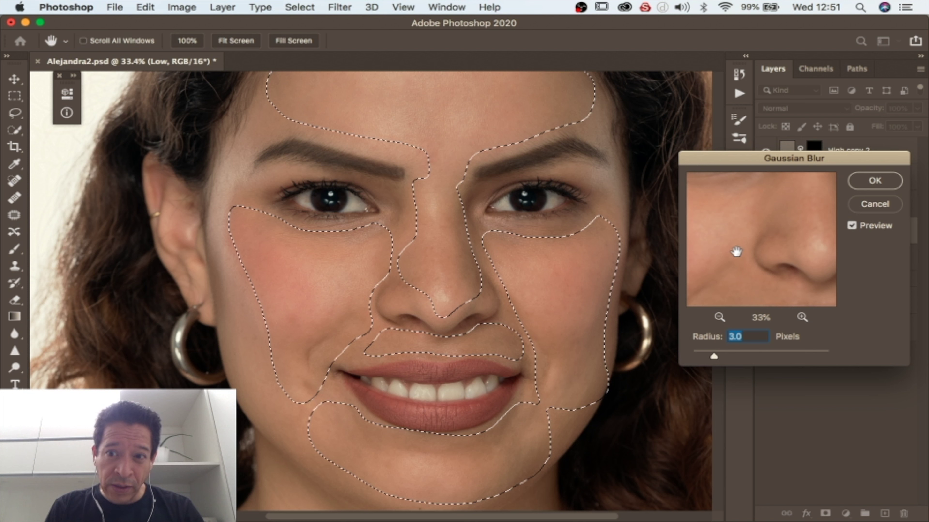
# - Set the Gaussian Blur radius to 7.5 pixels and apply it
pyautogui.moveTo(713, 356); pyautogui.dragTo(847, 354)
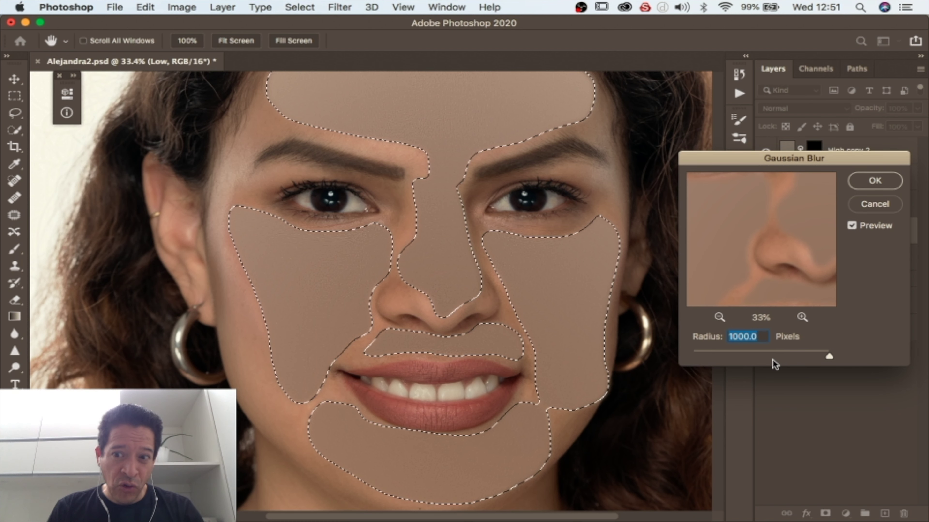
pyautogui.moveTo(780, 354); pyautogui.dragTo(764, 358)
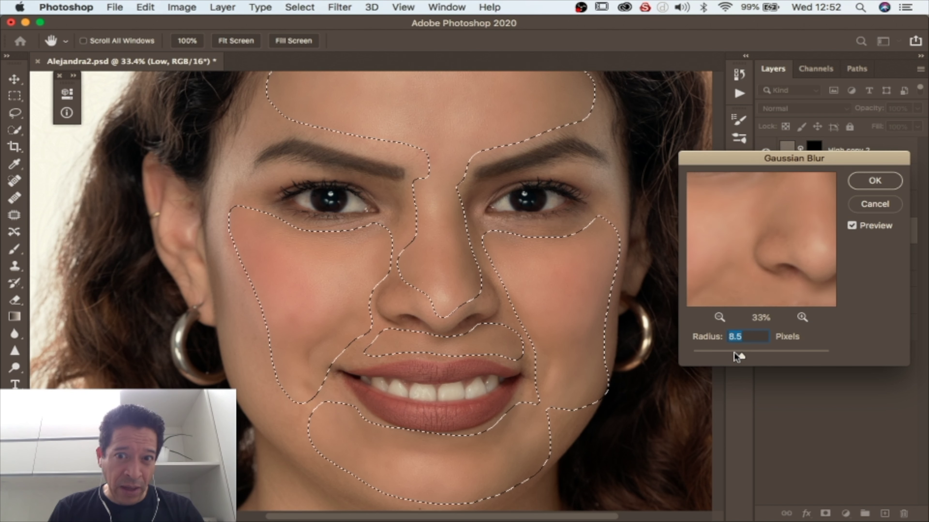
pyautogui.write('8')
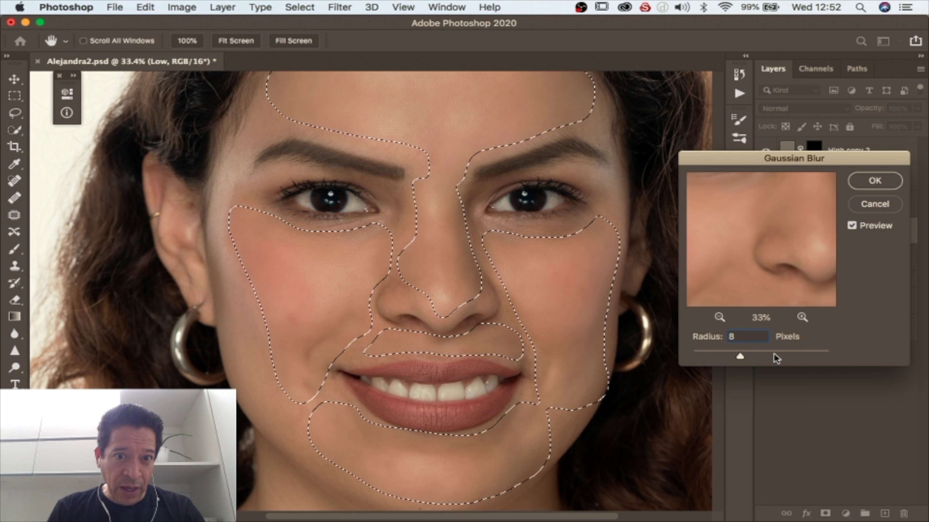
pyautogui.press('BackSpace')
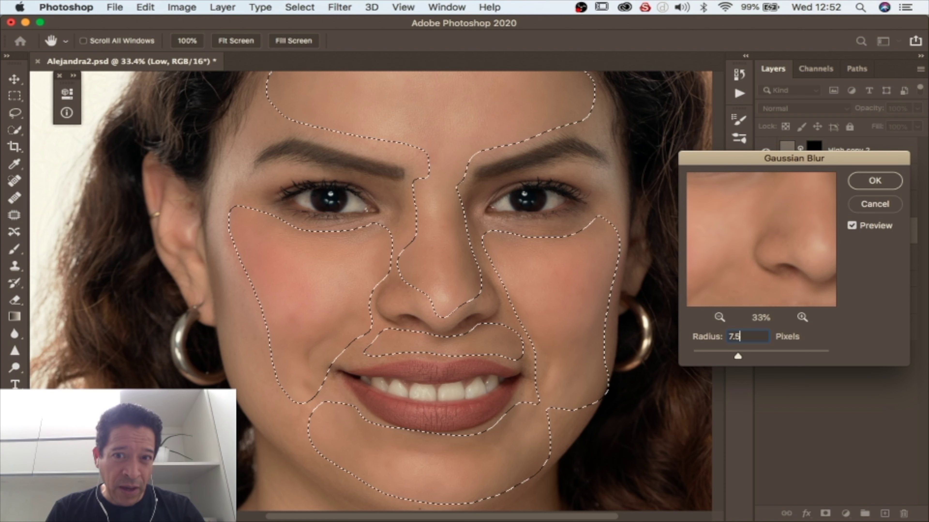
pyautogui.scroll(2, 616, 251)
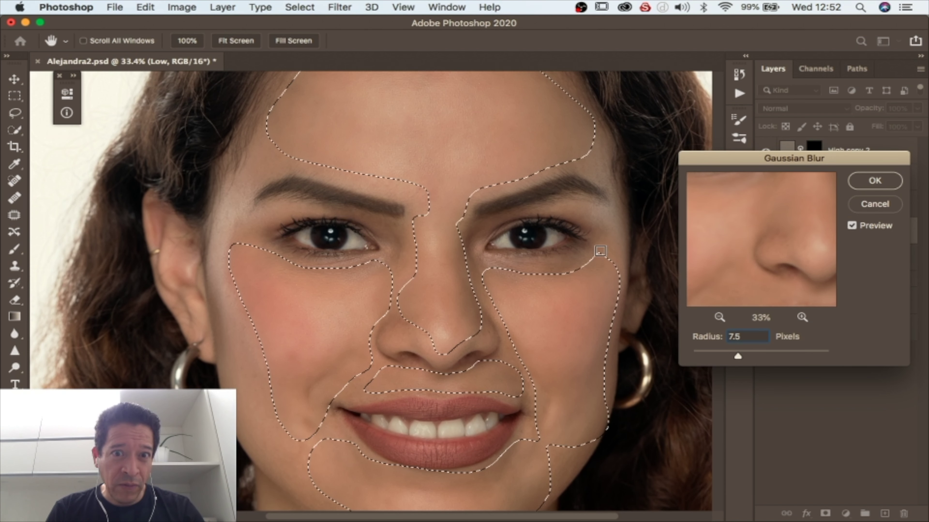
pyautogui.scroll(-1, 622, 245)
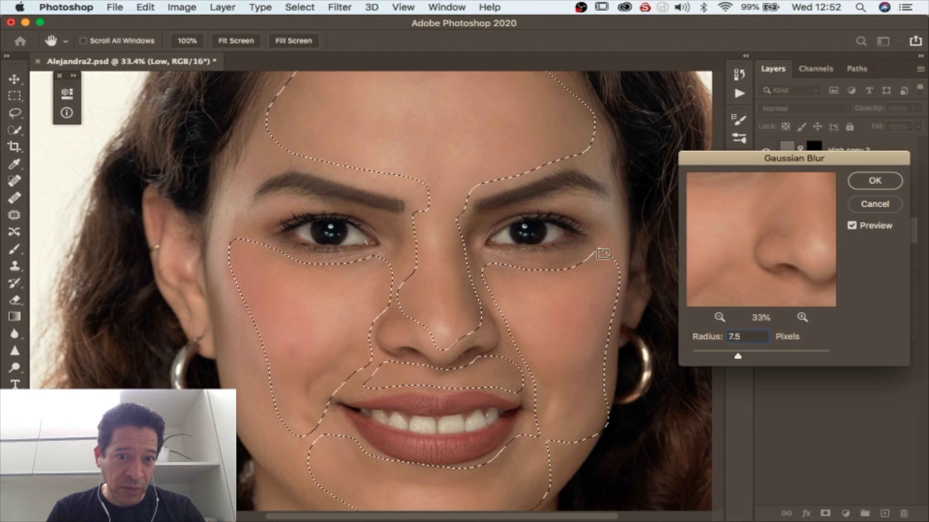
pyautogui.click(872, 179)
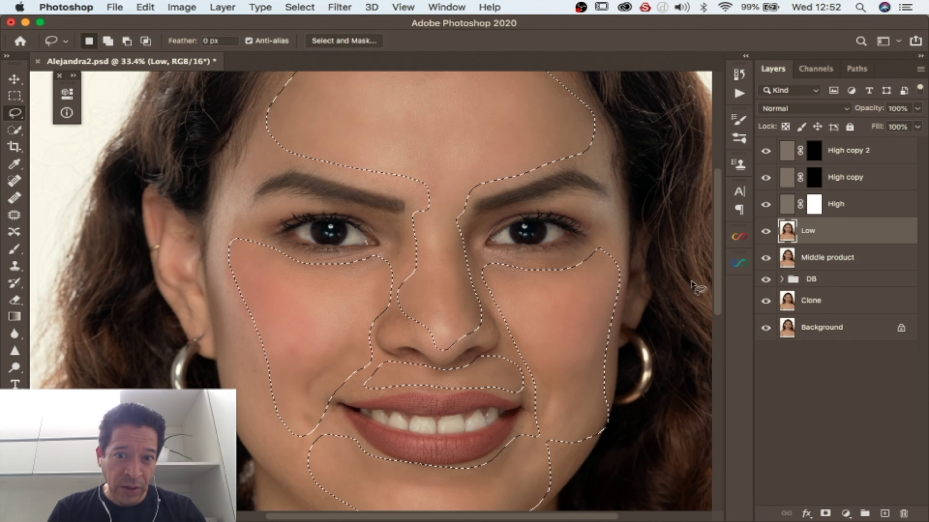
# - Deselect the skin selection and zoom in closer on the face
pyautogui.press('super+d')
pyautogui.scroll(-1, 585, 283)
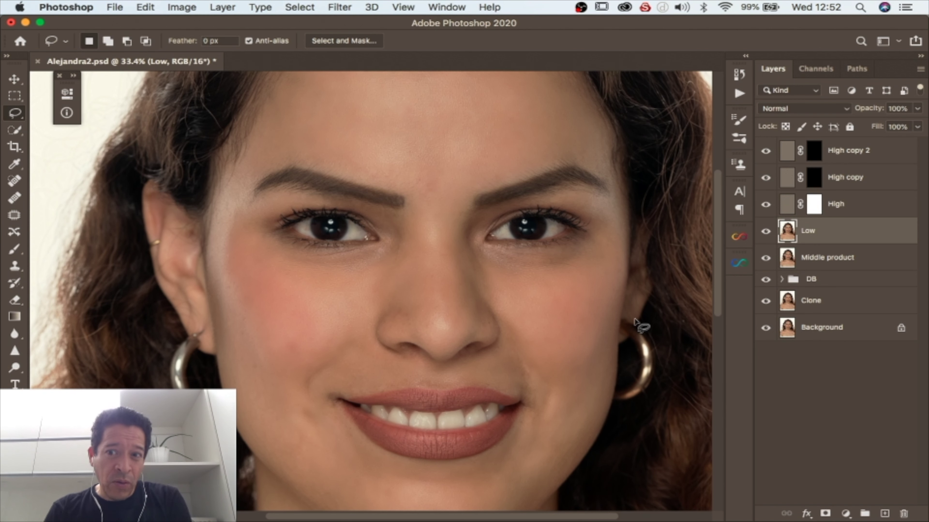
pyautogui.scroll(-2, 424, 285)
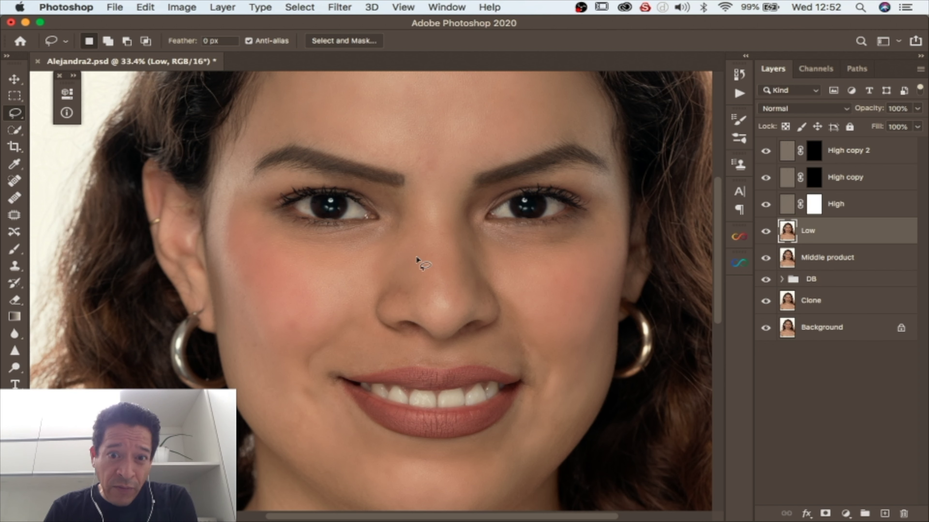
pyautogui.press('z')
pyautogui.moveTo(416, 256); pyautogui.dragTo(449, 258)
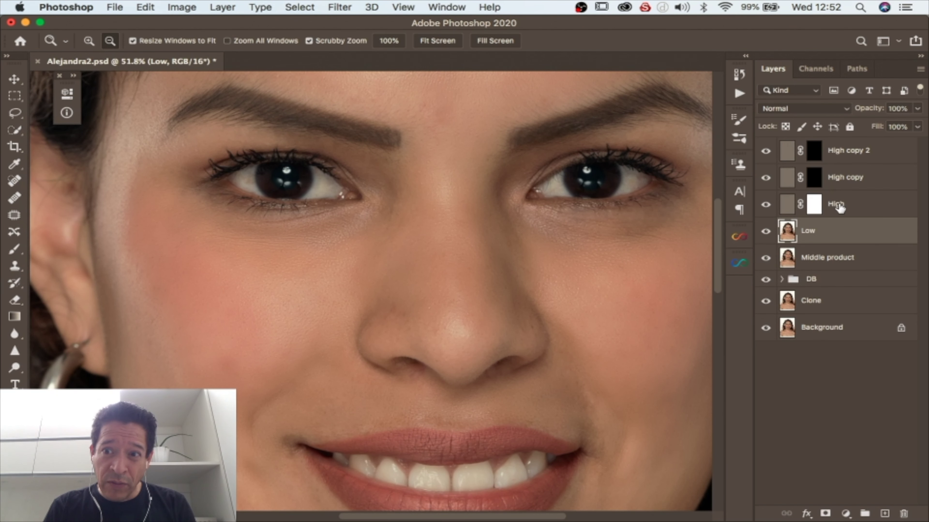
# - Hide and show the Low layer to compare, then target the High copy layer mask
pyautogui.click(839, 207)
pyautogui.click(789, 239)
pyautogui.click(766, 233)
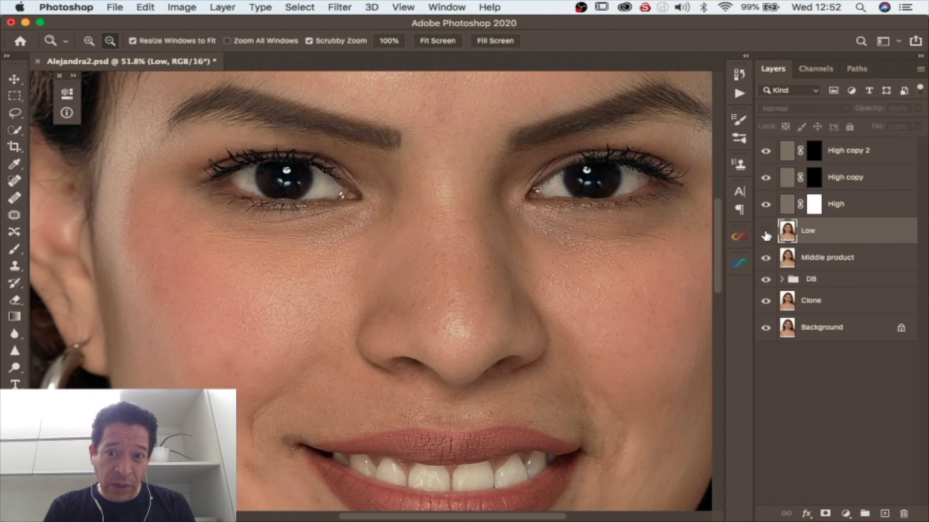
pyautogui.click(766, 233)
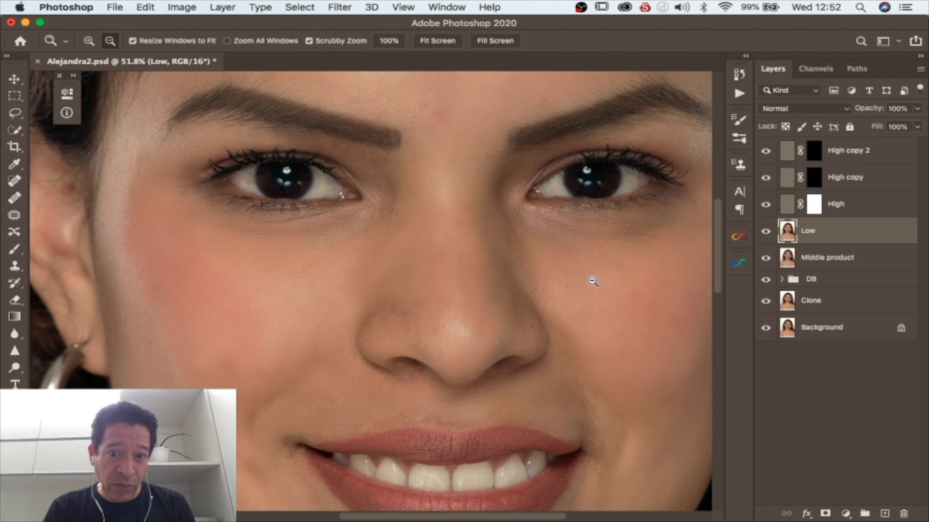
pyautogui.scroll(-2, 592, 281)
pyautogui.click(876, 212)
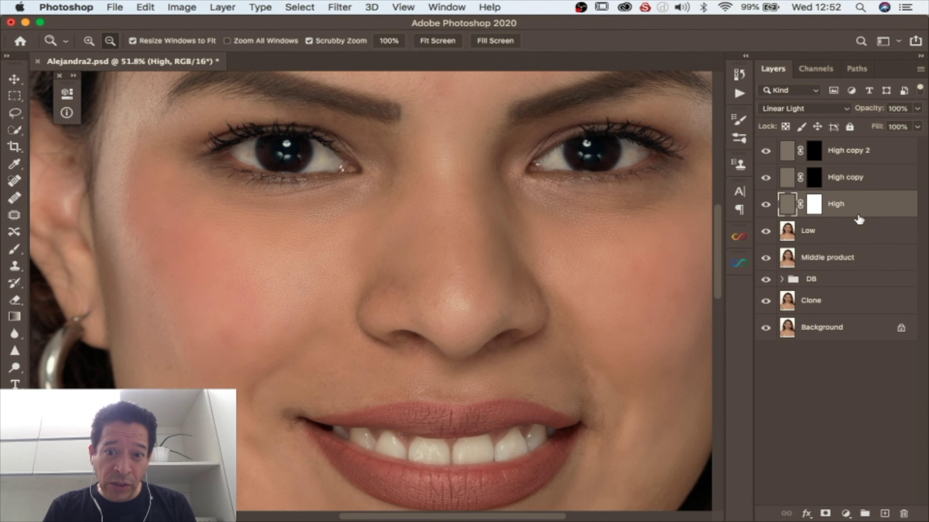
pyautogui.scroll(4, 642, 317)
pyautogui.scroll(-8, 642, 317)
pyautogui.scroll(10, 642, 317)
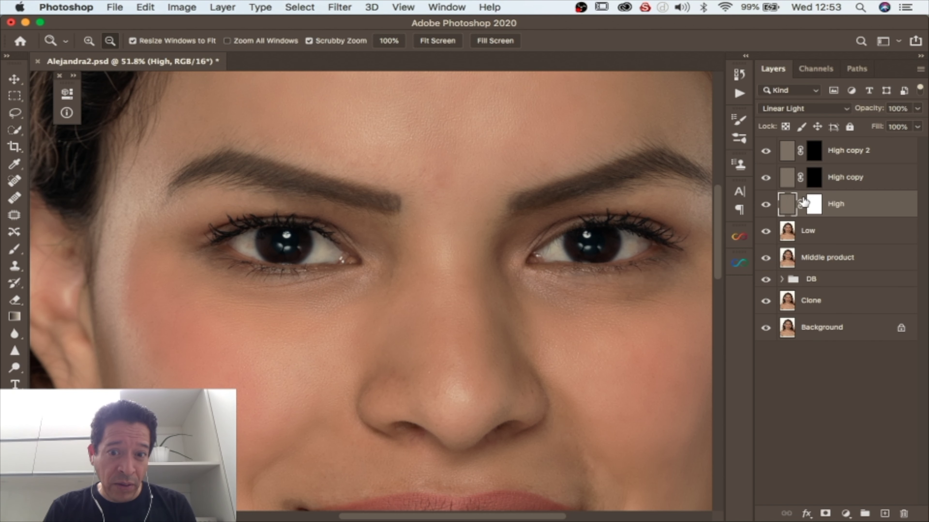
pyautogui.scroll(-5, 546, 345)
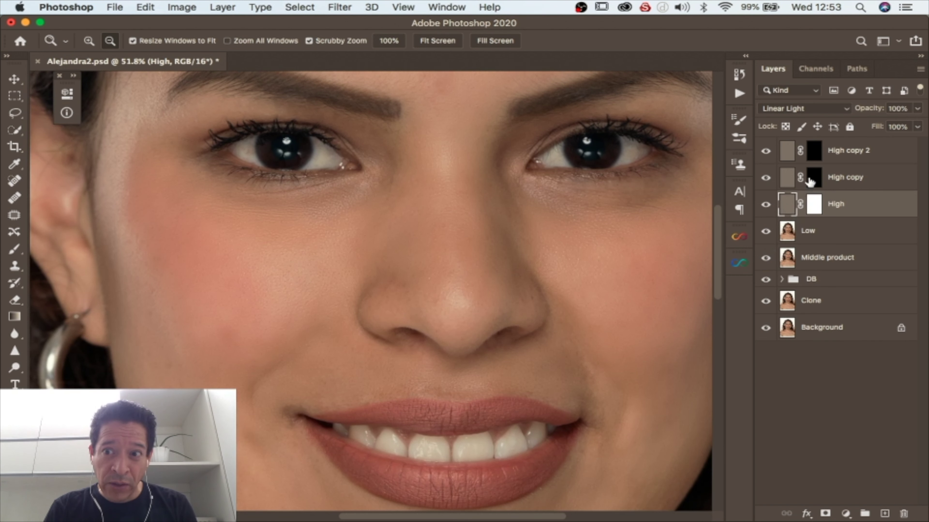
pyautogui.click(812, 179)
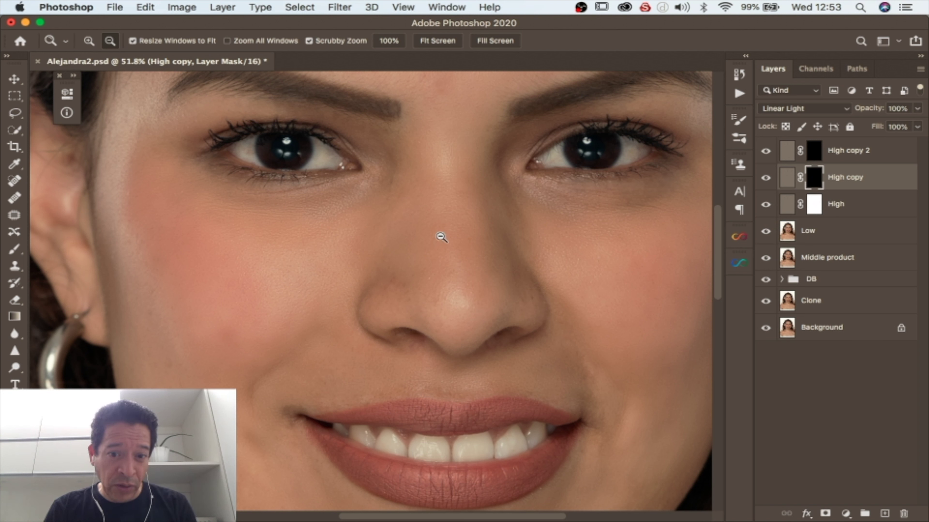
# - Switch to the Brush tool with flow raised from 11% to 64%
pyautogui.press('b')
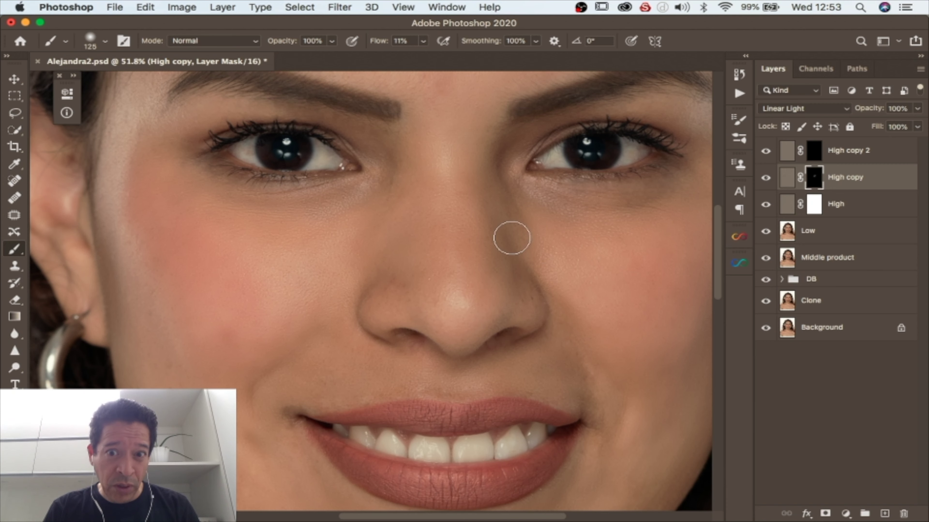
pyautogui.scroll(2, 490, 205)
pyautogui.scroll(5, 457, 209)
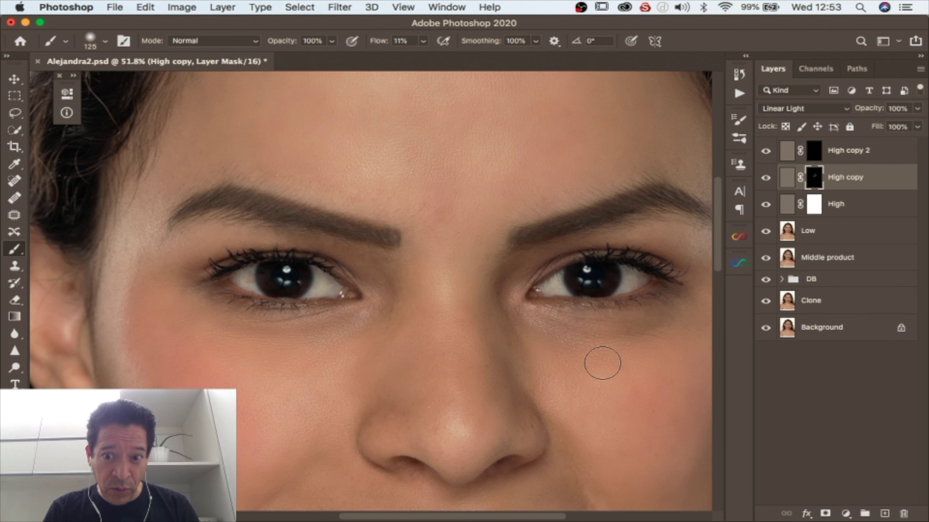
pyautogui.scroll(-3, 630, 375)
pyautogui.hscroll(5, 585, 380)
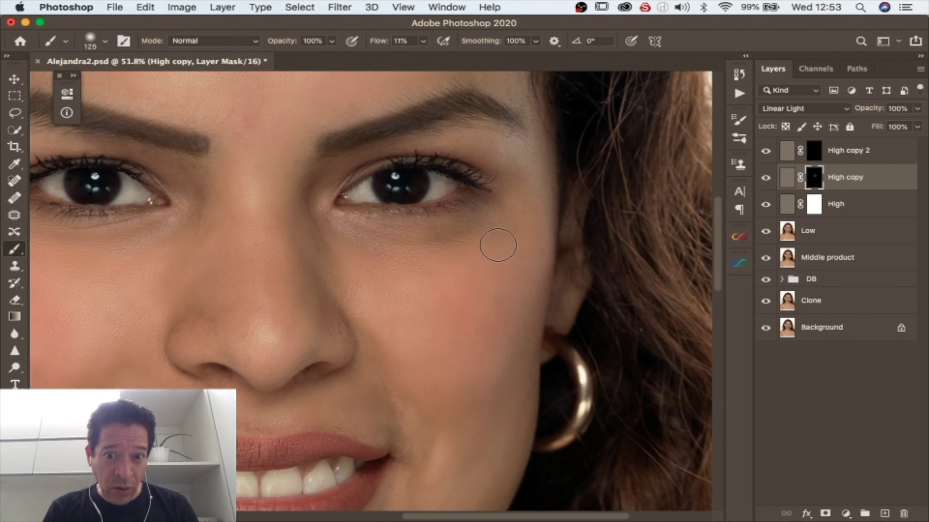
pyautogui.scroll(2, 512, 293)
pyautogui.scroll(-3, 481, 307)
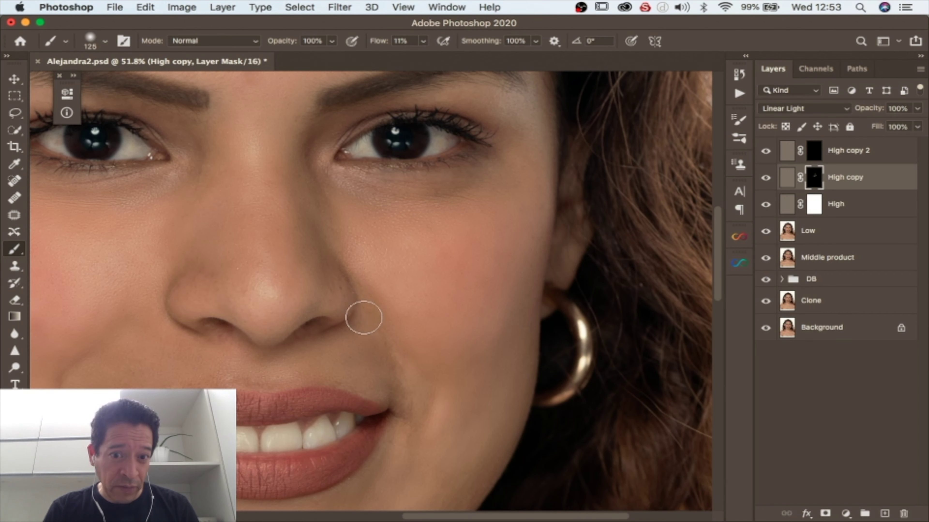
pyautogui.scroll(-3, 404, 353)
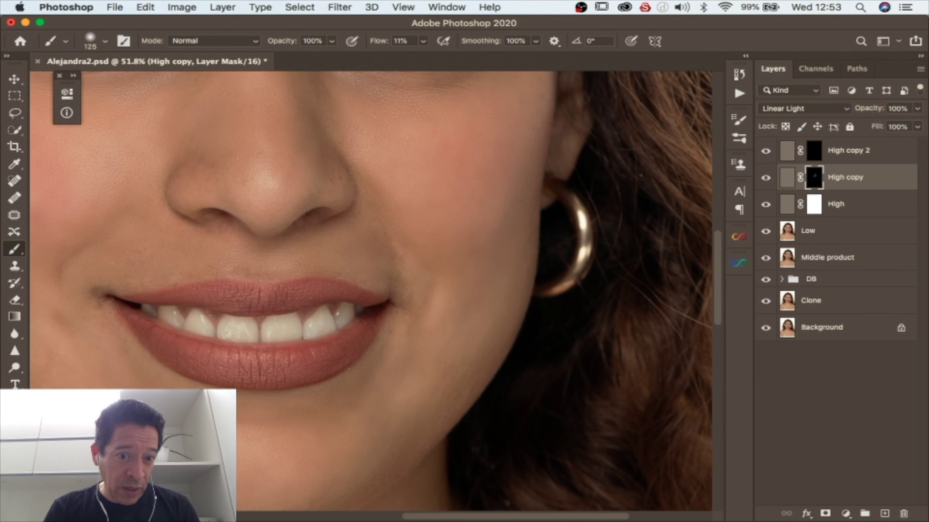
pyautogui.hscroll(-5, 266, 394)
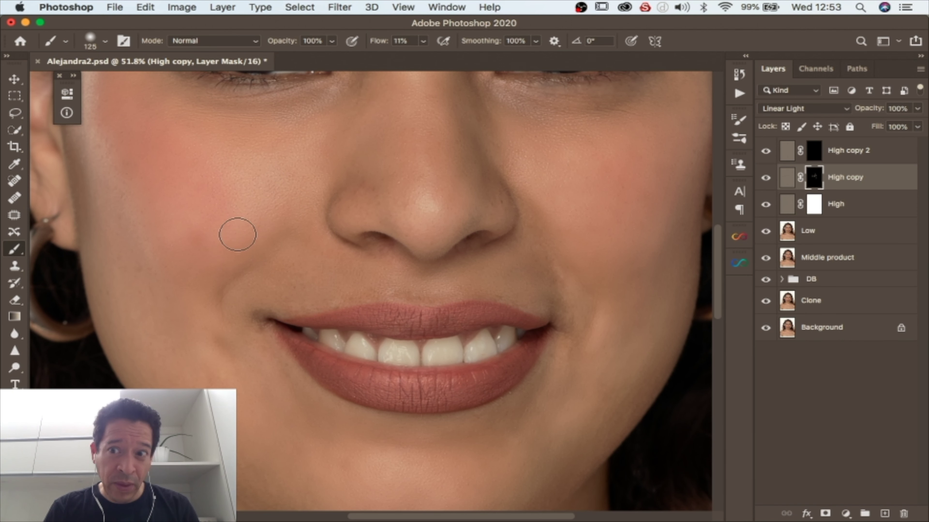
pyautogui.moveTo(423, 41)
pyautogui.mouseDown()
pyautogui.moveTo(433, 54)
pyautogui.moveTo(460, 57)
pyautogui.mouseUp()
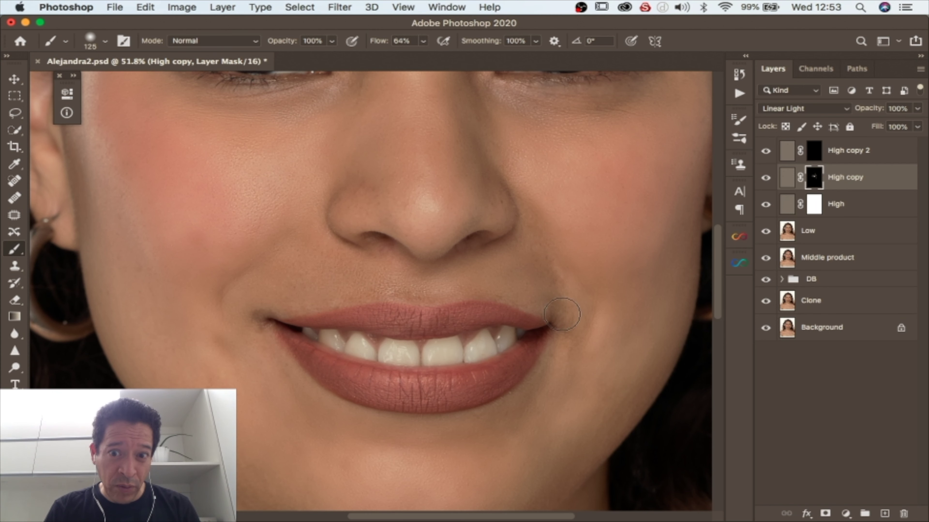
# - Enlarge the brush and paint white on the High copy mask over cheeks, nose, mouth and forehead
pyautogui.scroll(3, 565, 284)
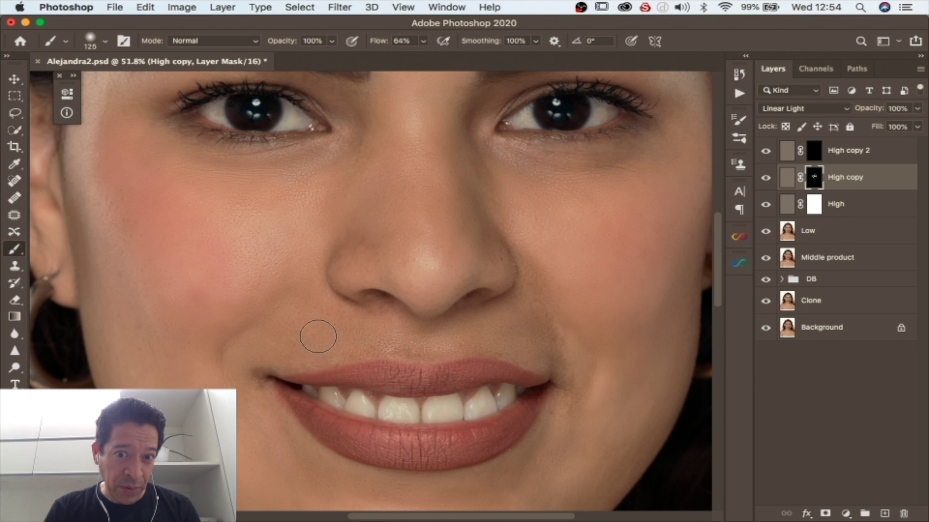
pyautogui.scroll(1, 336, 291)
pyautogui.scroll(5, 336, 291)
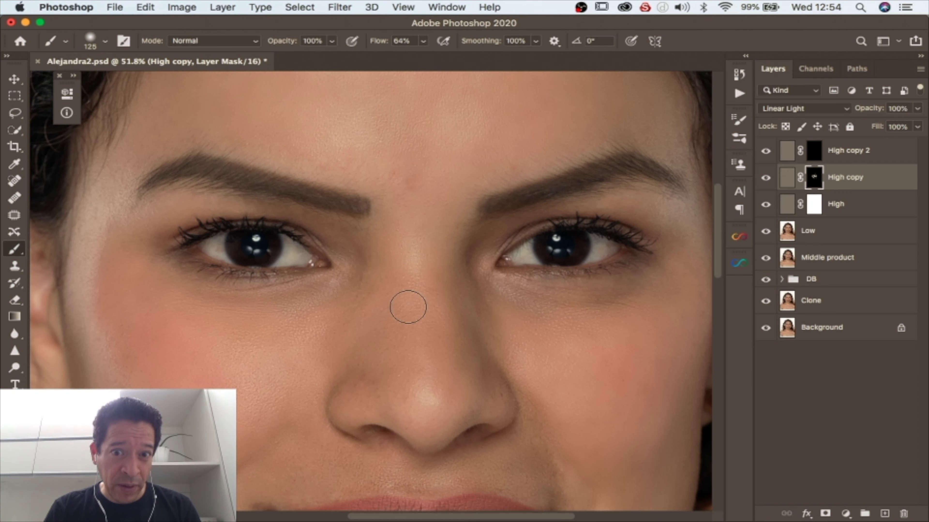
pyautogui.scroll(3, 285, 145)
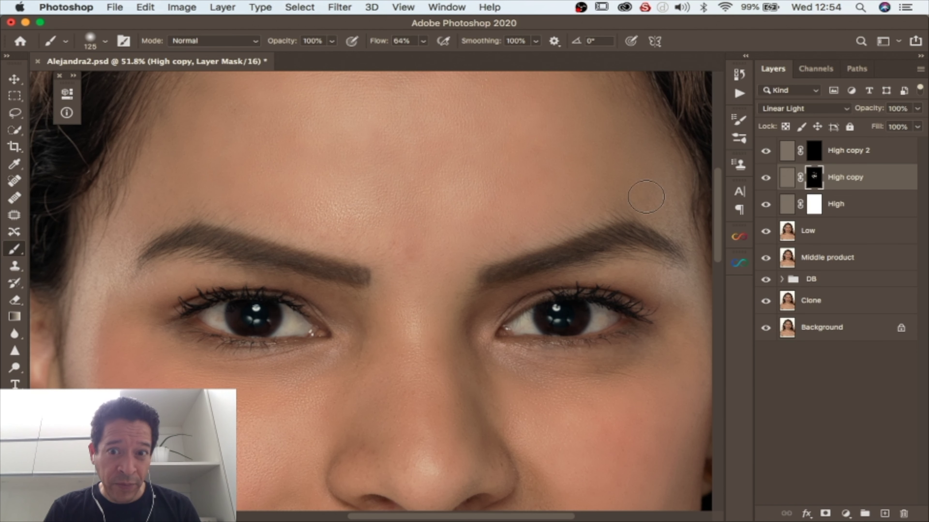
pyautogui.press(']')
pyautogui.press(']')
pyautogui.press(']')
pyautogui.press(']')
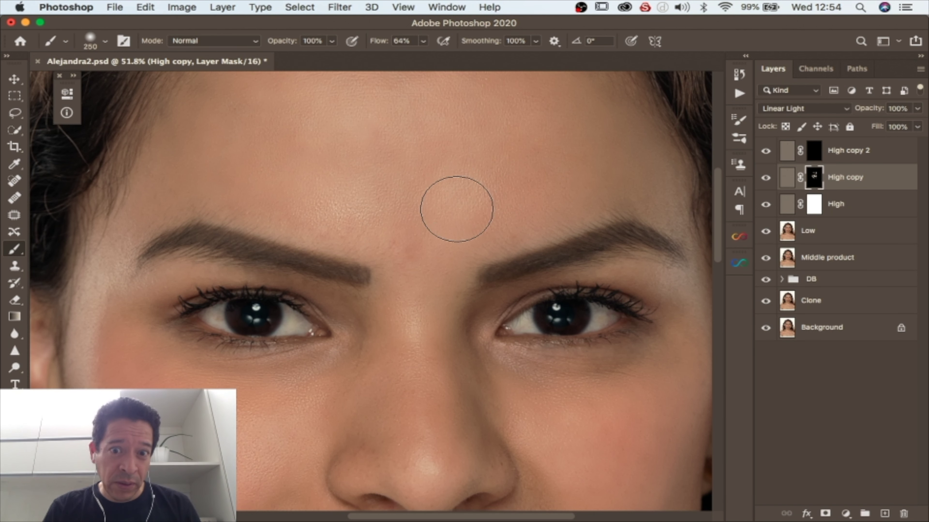
pyautogui.scroll(-1, 418, 372)
pyautogui.scroll(-2, 477, 415)
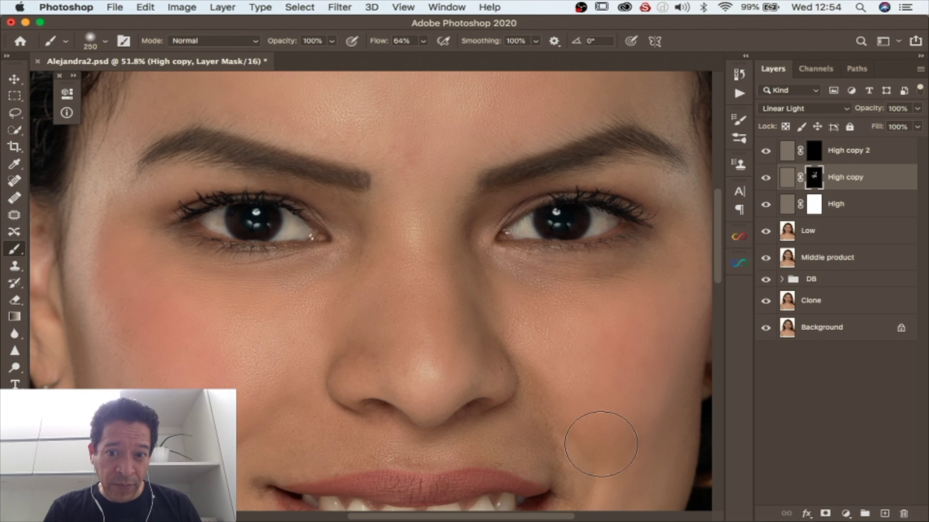
pyautogui.scroll(-2, 559, 414)
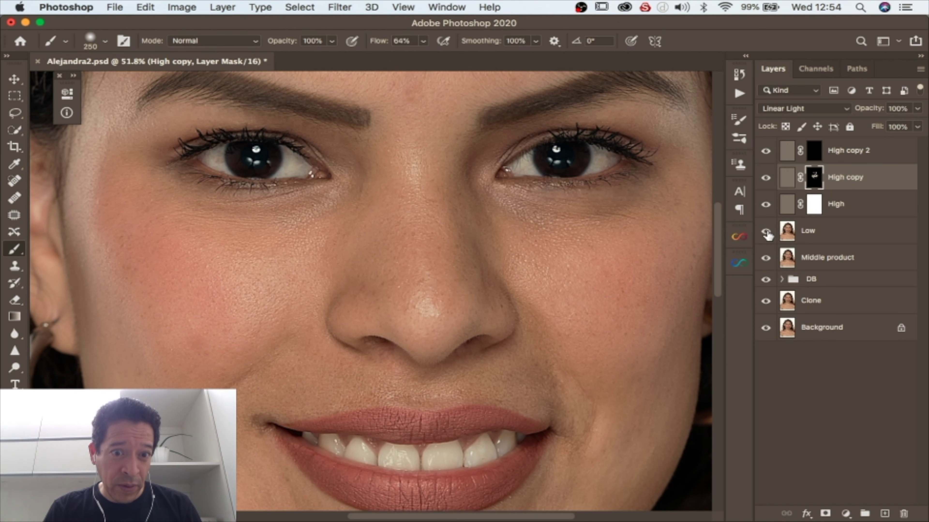
pyautogui.scroll(2, 576, 342)
pyautogui.scroll(-2, 435, 286)
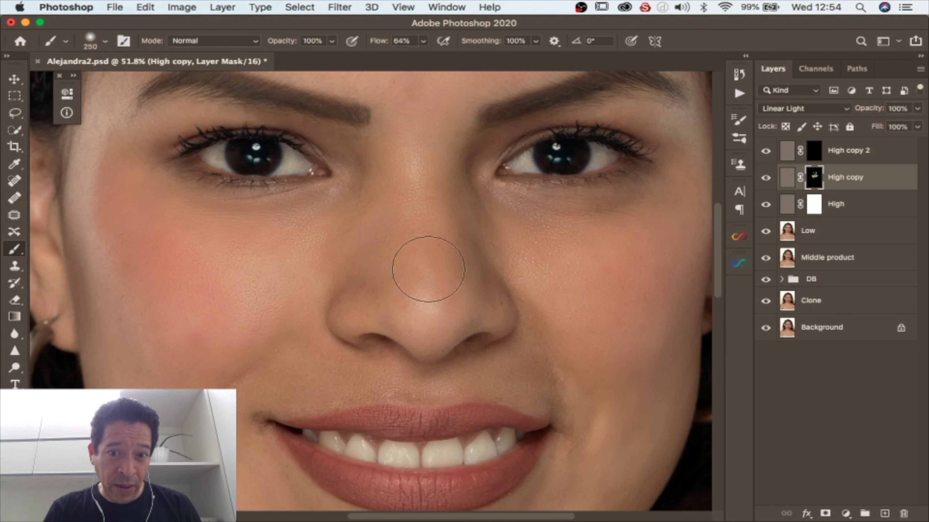
pyautogui.scroll(3, 415, 187)
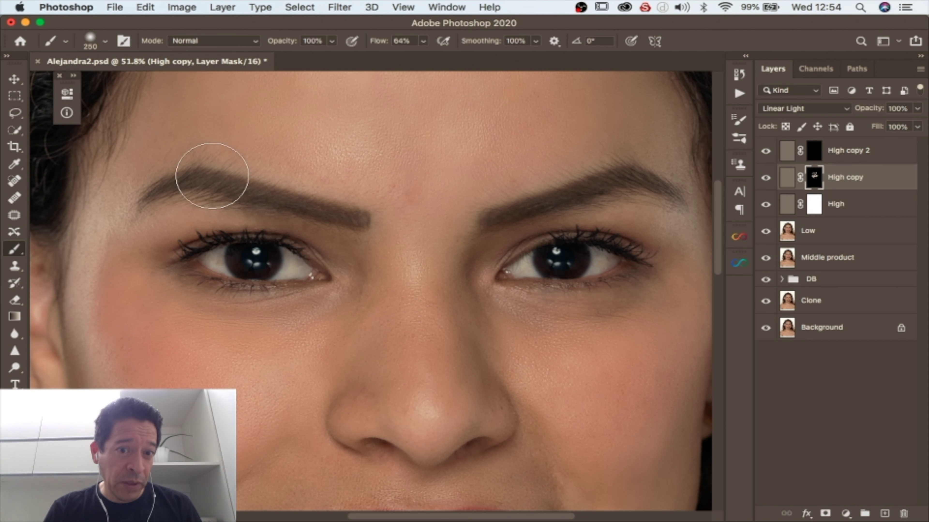
pyautogui.scroll(-2, 229, 226)
pyautogui.scroll(-5, 229, 225)
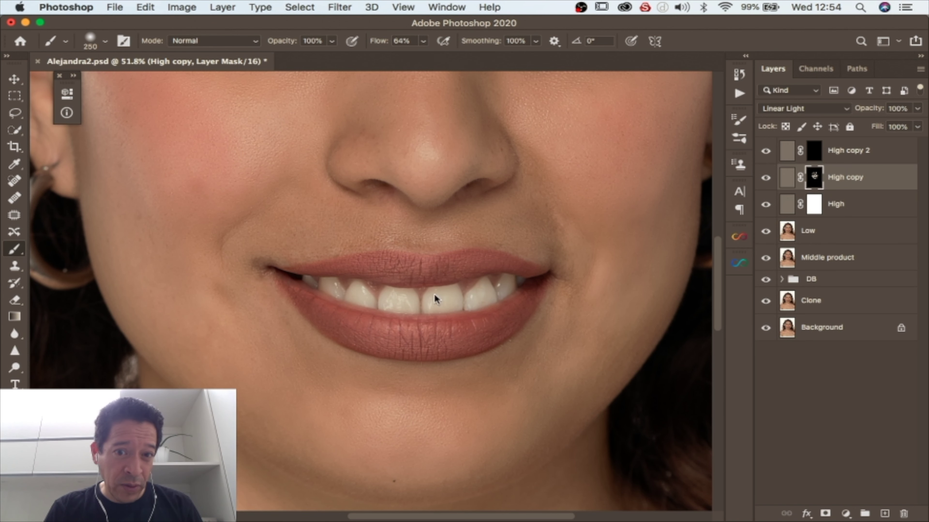
pyautogui.scroll(4, 527, 260)
pyautogui.scroll(4, 527, 260)
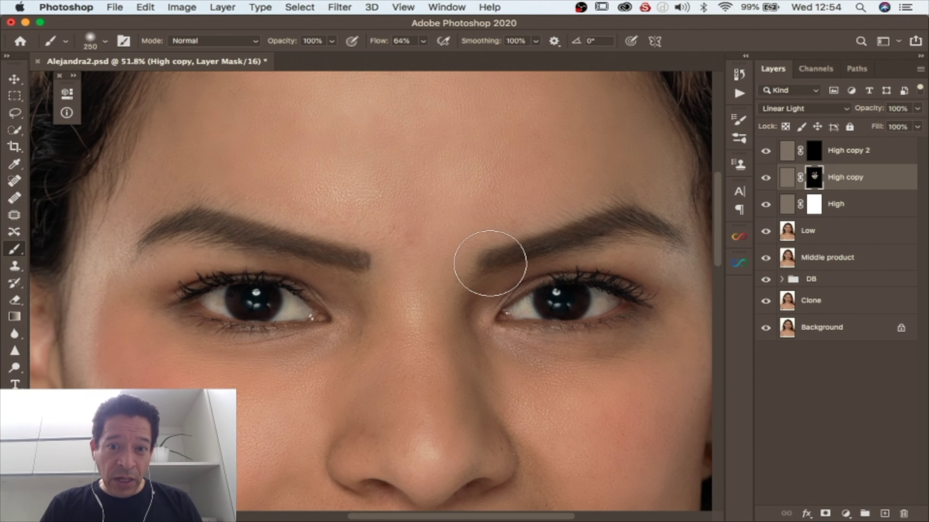
pyautogui.scroll(1, 493, 227)
# - Zoom to 53.8% on the eyes and target the High copy 2 layer mask
pyautogui.press('z')
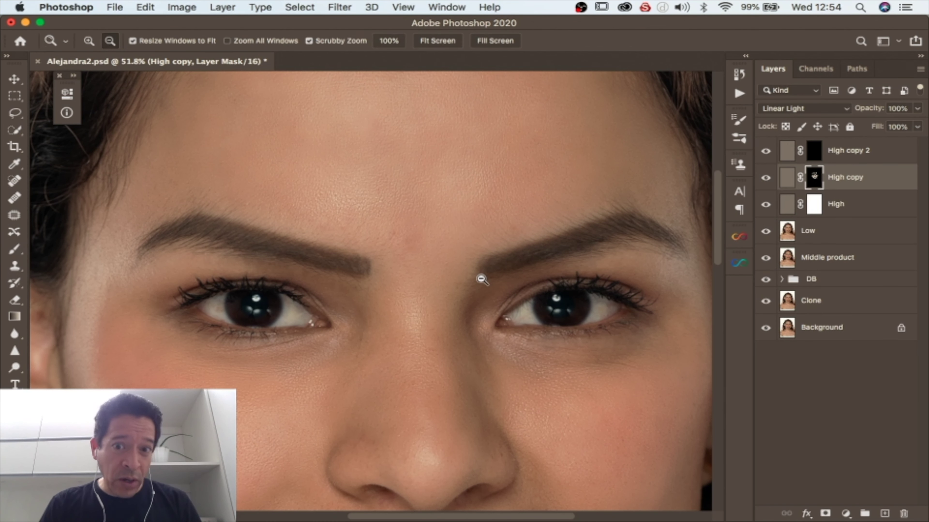
pyautogui.moveTo(465, 277); pyautogui.dragTo(429, 301)
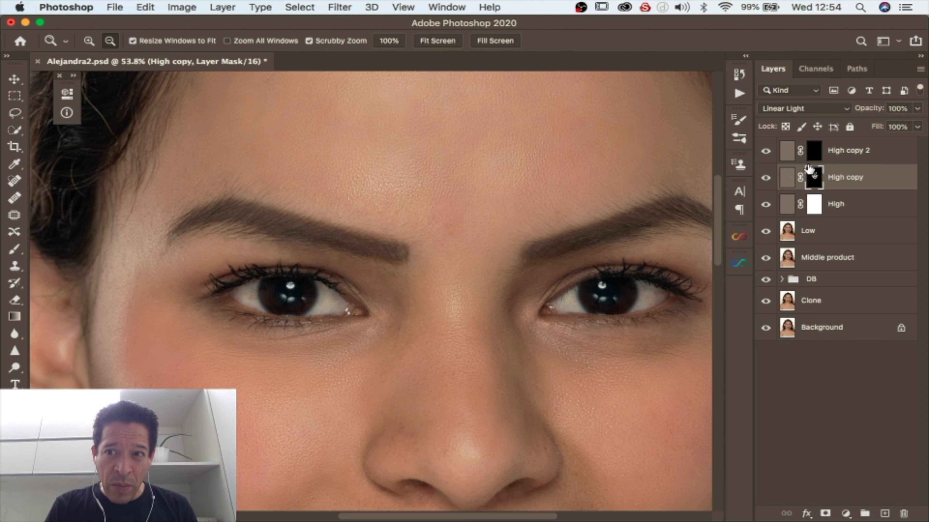
pyautogui.click(811, 155)
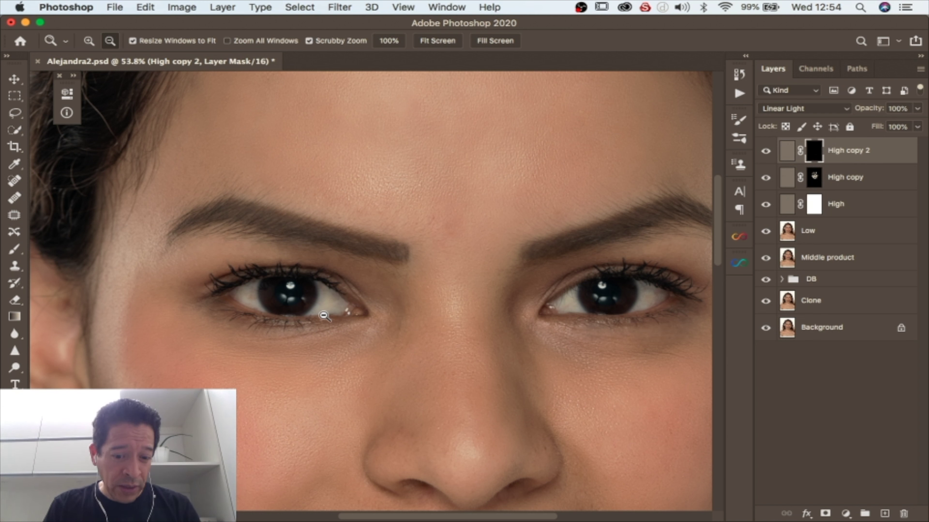
# - Set brush flow to 100%, paint the High copy 2 mask along the lower eyelid, then hide that layer to compare
pyautogui.press('b')
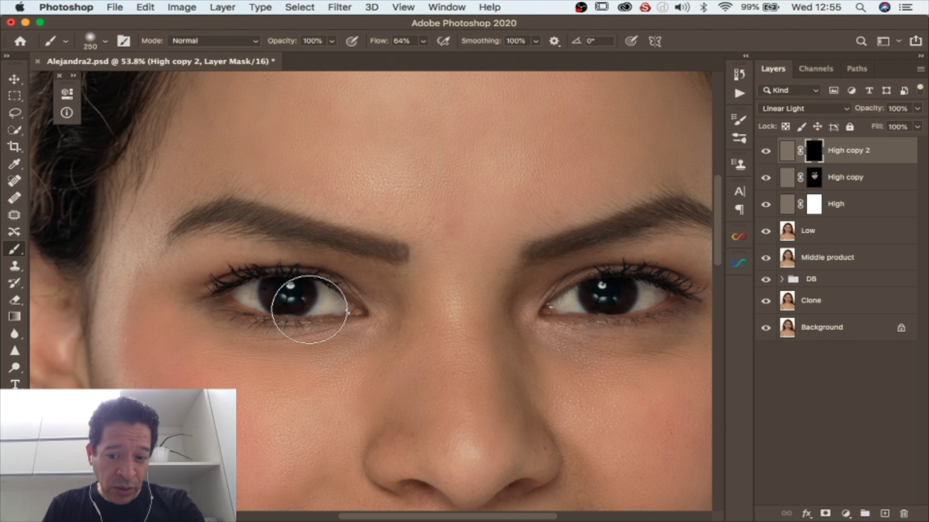
pyautogui.rightClick(317, 309)
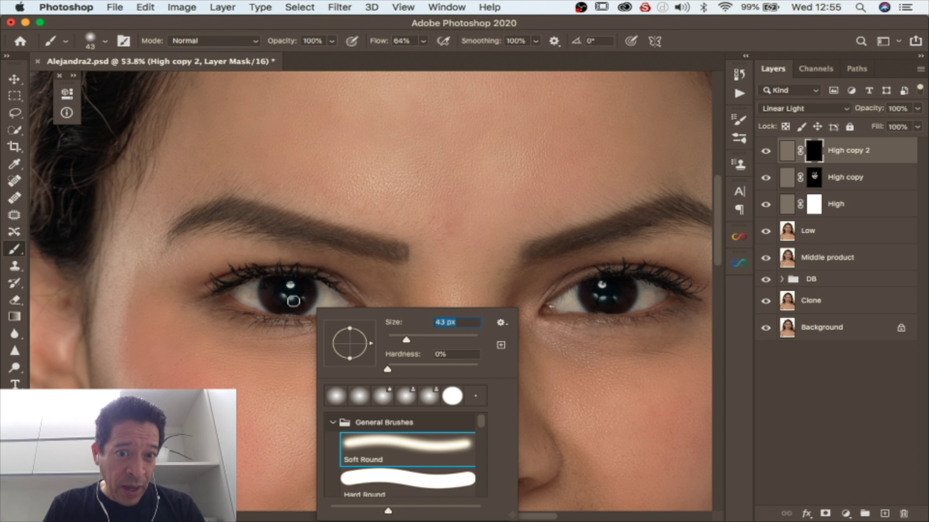
pyautogui.click(293, 301)
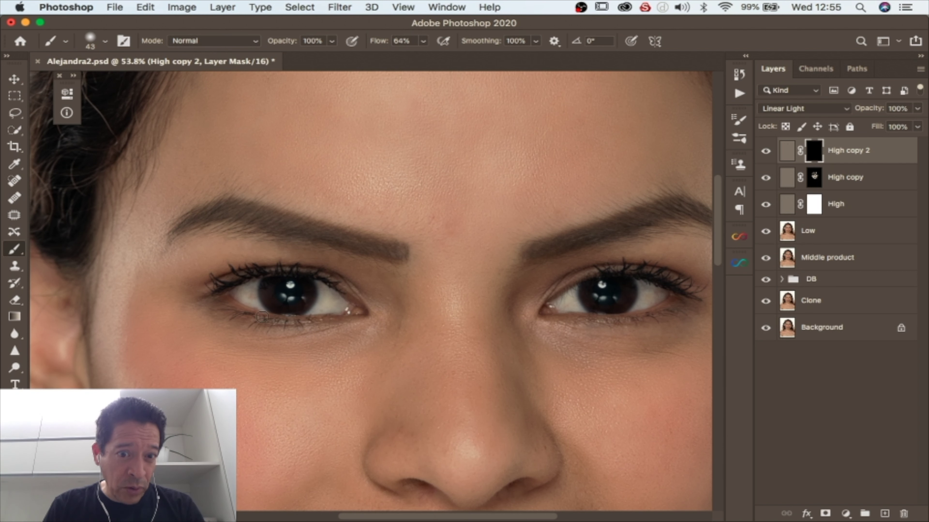
pyautogui.click(423, 40)
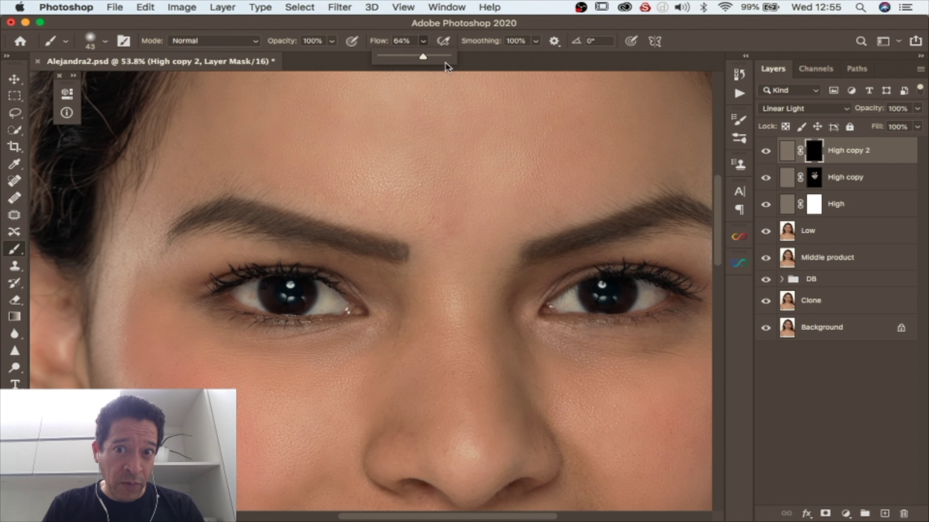
pyautogui.click(230, 302)
pyautogui.moveTo(234, 305)
pyautogui.mouseDown()
pyautogui.moveTo(295, 316)
pyautogui.moveTo(347, 307)
pyautogui.moveTo(288, 301)
pyautogui.moveTo(298, 268)
pyautogui.moveTo(219, 281)
pyautogui.moveTo(277, 273)
pyautogui.moveTo(329, 285)
pyautogui.moveTo(360, 310)
pyautogui.mouseUp()
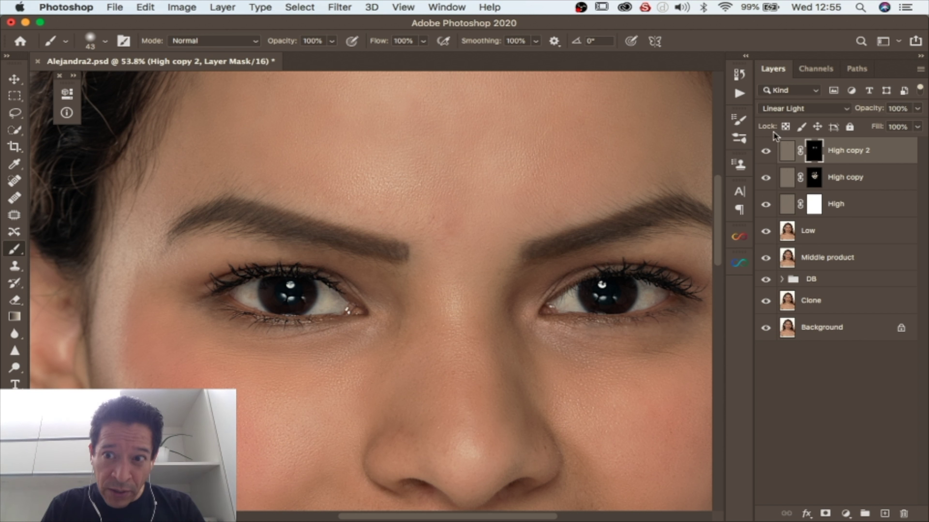
pyautogui.click(766, 151)
# - Show High copy 2 again, enlarge the brush to 60 px and pan to keep painting around the eyes
pyautogui.click(766, 151)
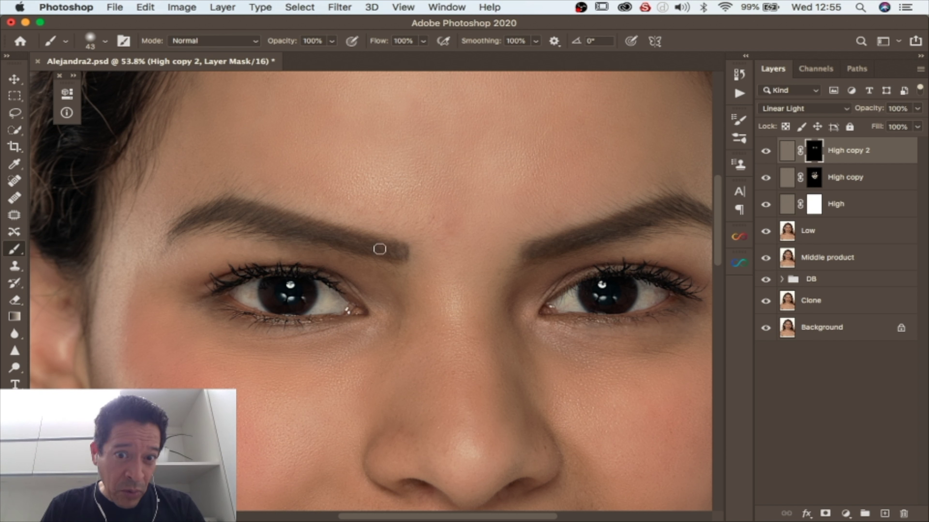
pyautogui.press(']')
pyautogui.press(']')
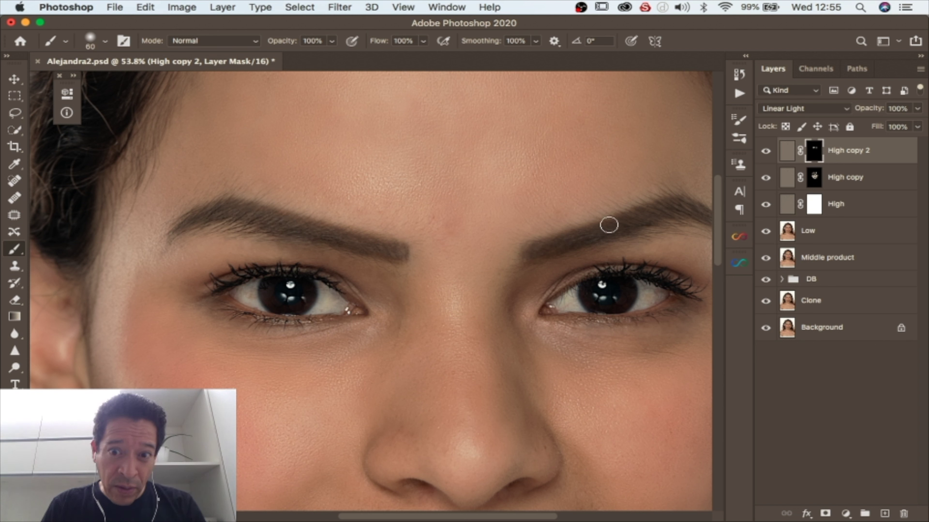
pyautogui.press('space')
pyautogui.moveTo(424, 307); pyautogui.dragTo(362, 294)
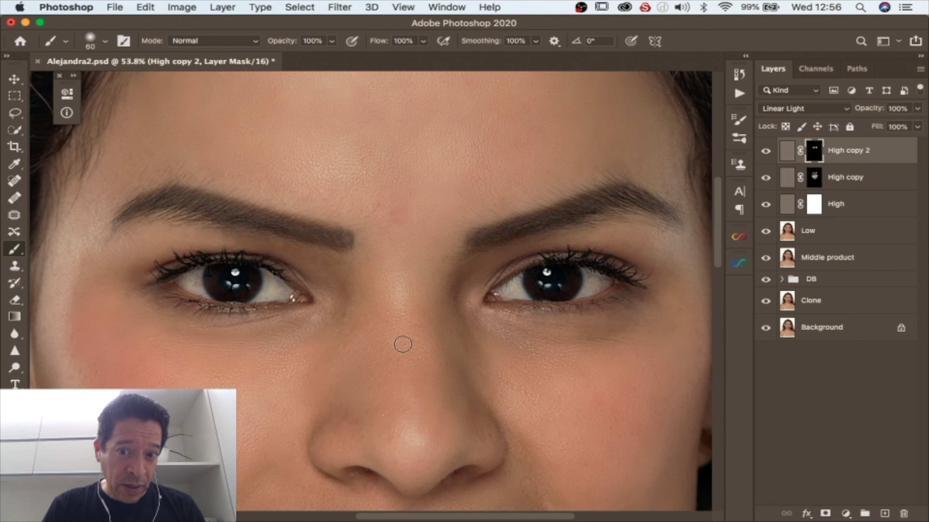
pyautogui.scroll(-3, 405, 336)
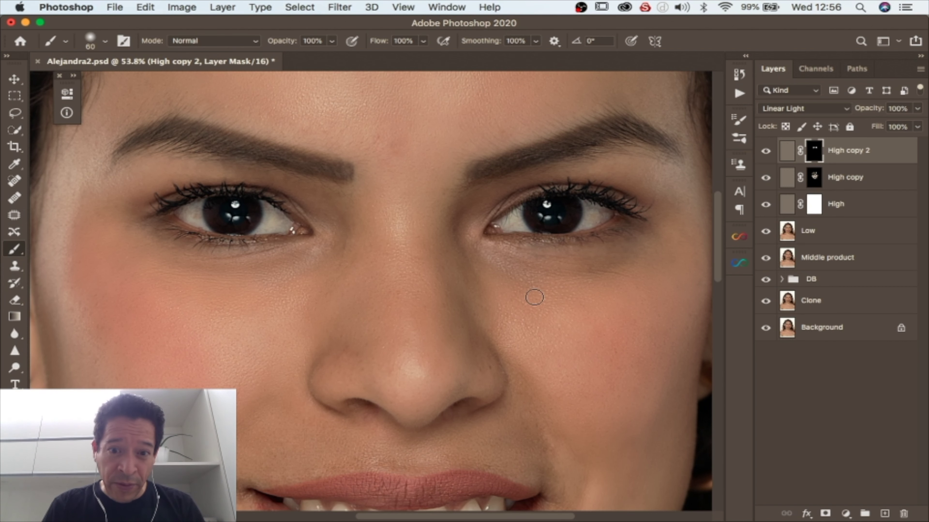
pyautogui.press('super+z')
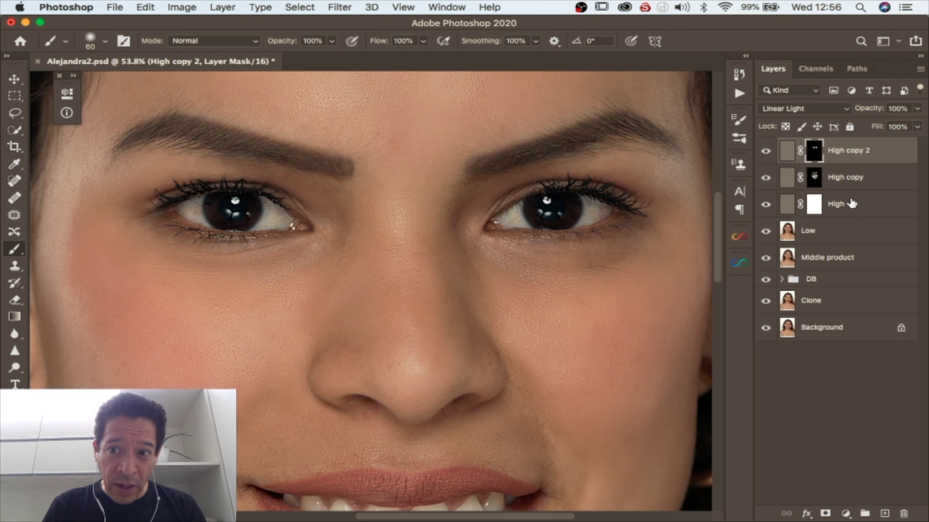
# - Group the High copy and High copy 2 layers and name the group 'Sharpness'
pyautogui.keyDown('shift'); pyautogui.click(860, 181); pyautogui.keyUp('shift')
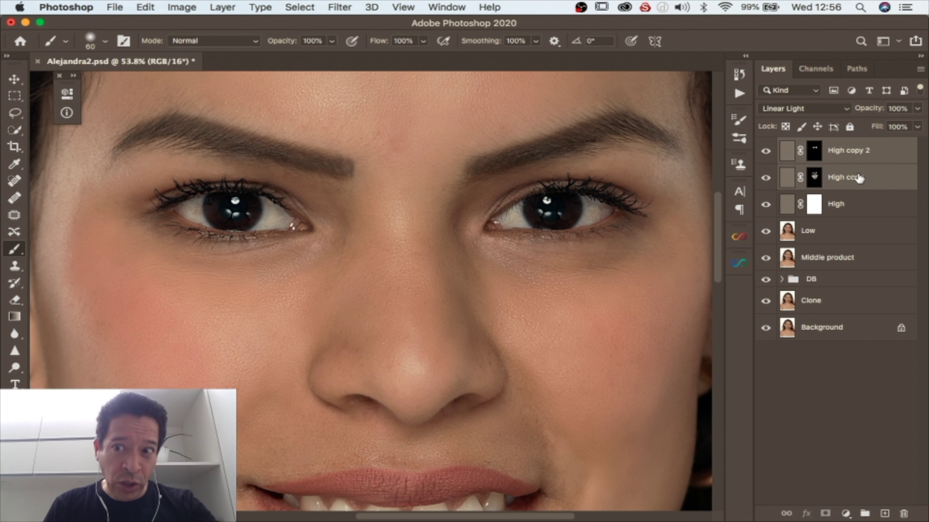
pyautogui.press('super+g')
pyautogui.doubleClick(820, 145)
pyautogui.write('Hig')
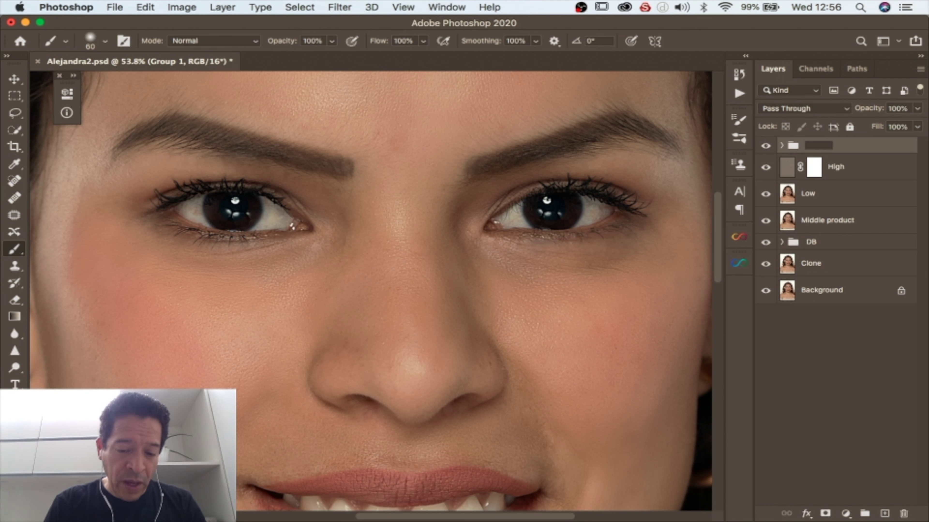
pyautogui.write('Sha')
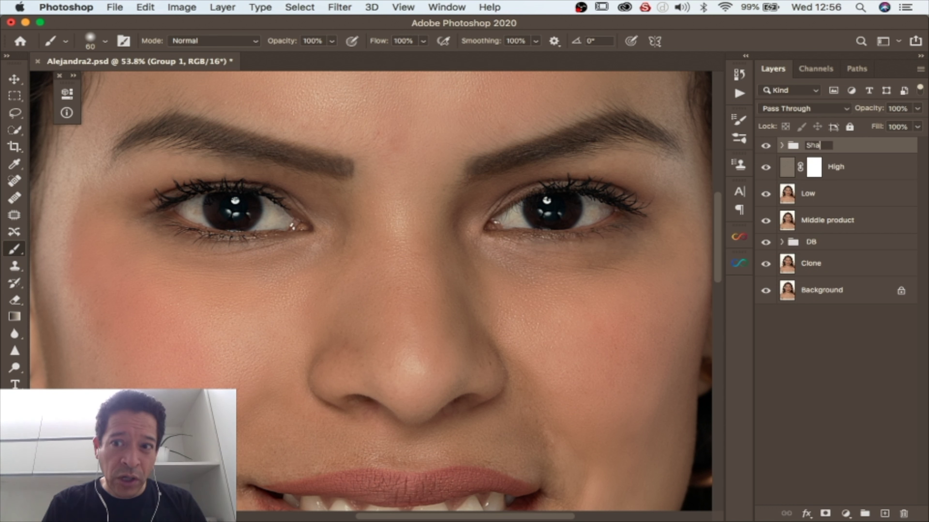
pyautogui.write('rpness')
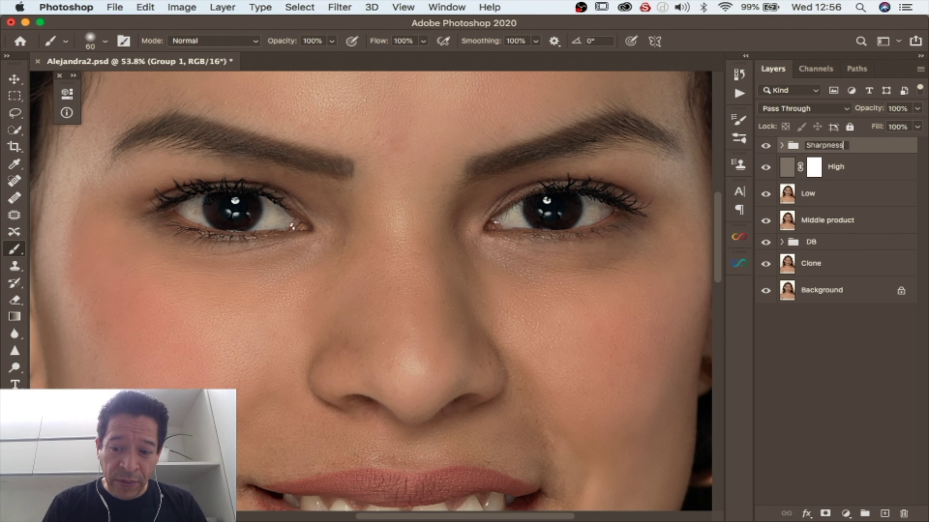
pyautogui.press('Return')
# - Hide and reshow the Sharpness group to compare before and after, zooming out slightly
pyautogui.click(765, 146)
pyautogui.click(765, 146)
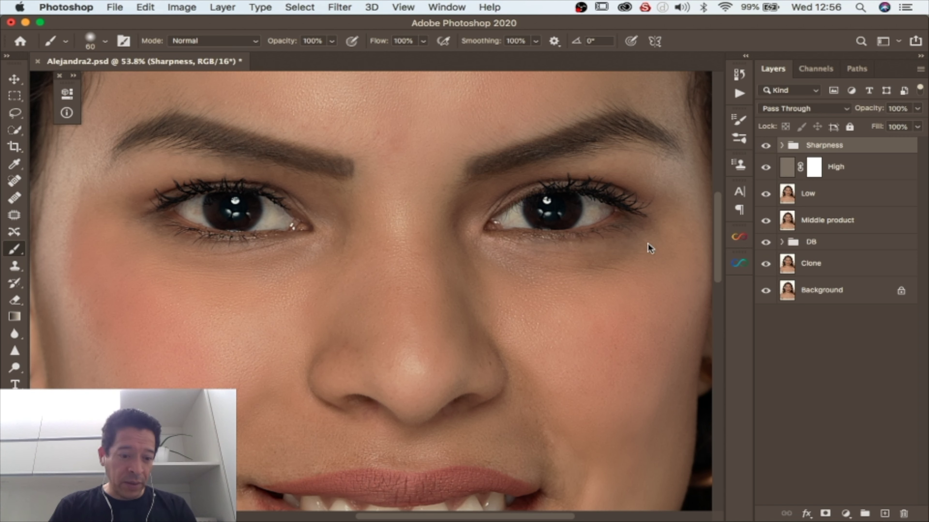
pyautogui.press('z')
pyautogui.moveTo(593, 269); pyautogui.dragTo(557, 270)
pyautogui.scroll(-4, 563, 267)
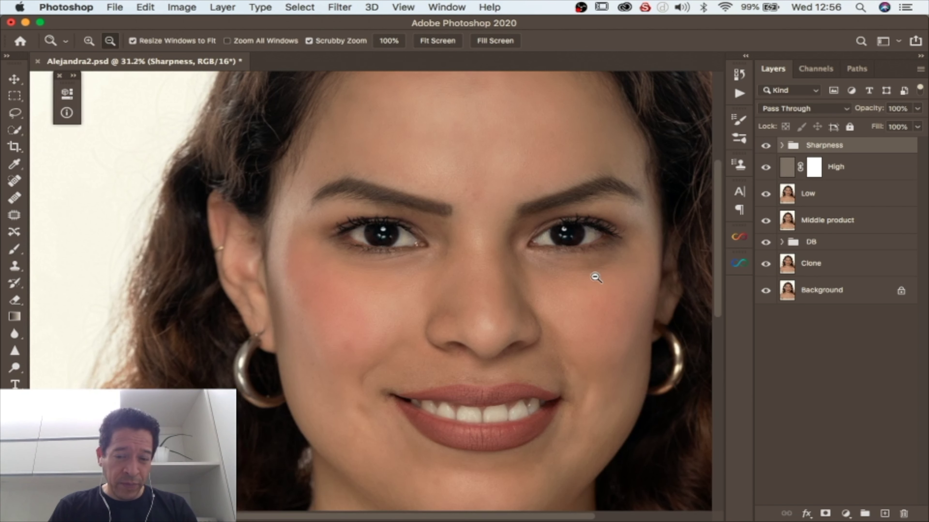
pyautogui.scroll(-2, 596, 278)
pyautogui.scroll(-1, 561, 302)
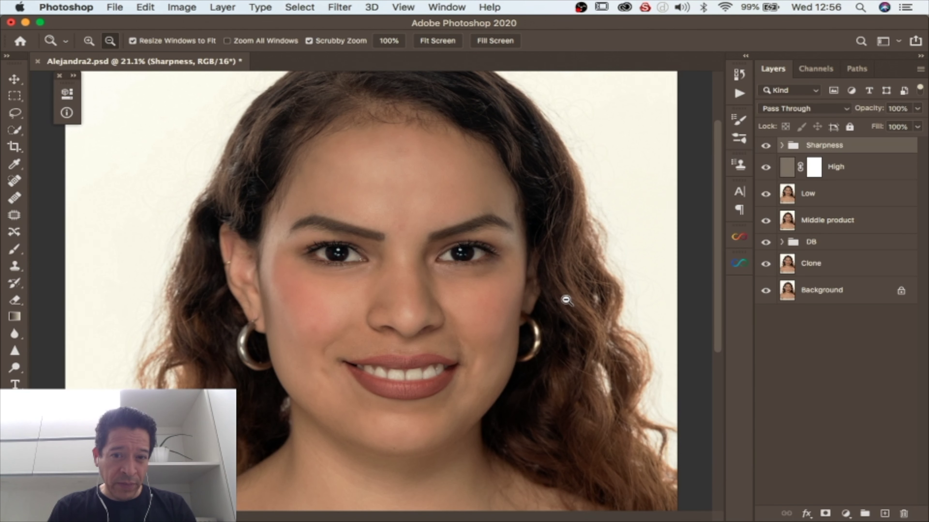
pyautogui.scroll(-1, 537, 302)
pyautogui.scroll(1, 519, 309)
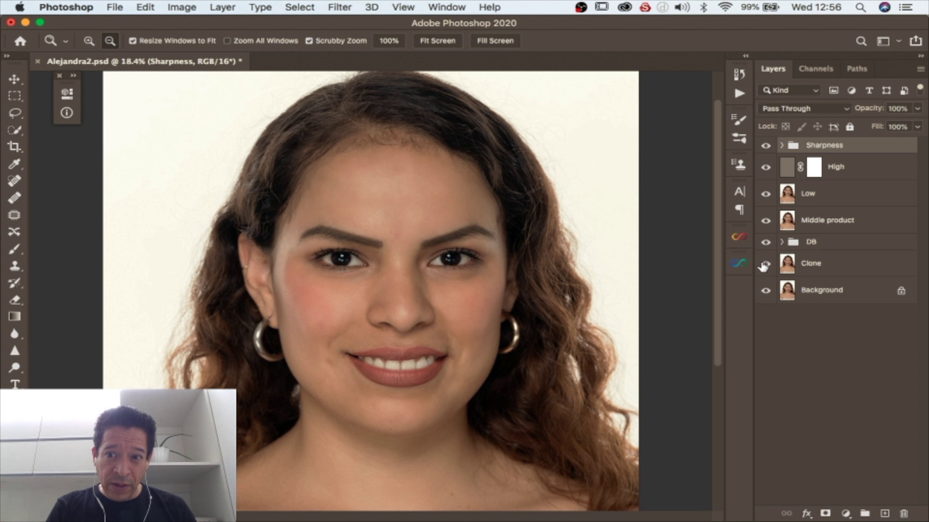
pyautogui.moveTo(766, 264); pyautogui.dragTo(767, 146)
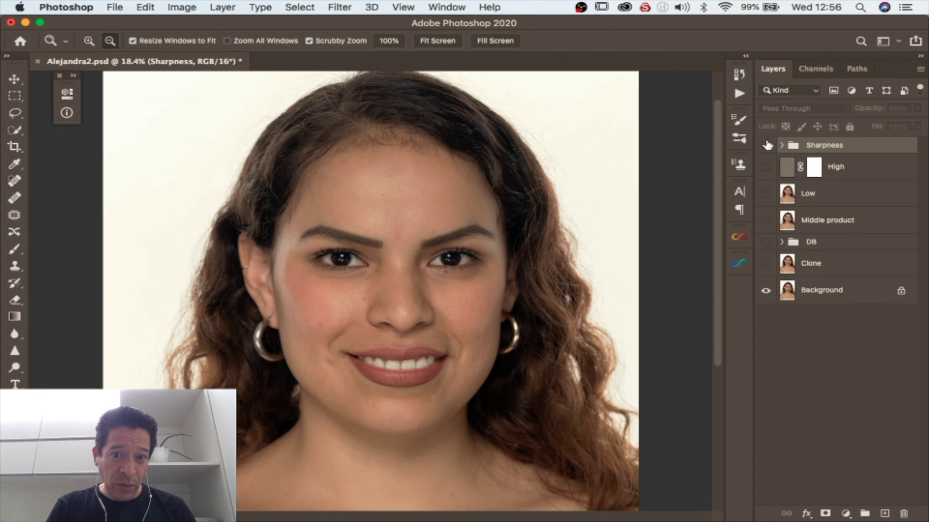
pyautogui.moveTo(508, 290); pyautogui.dragTo(533, 290)
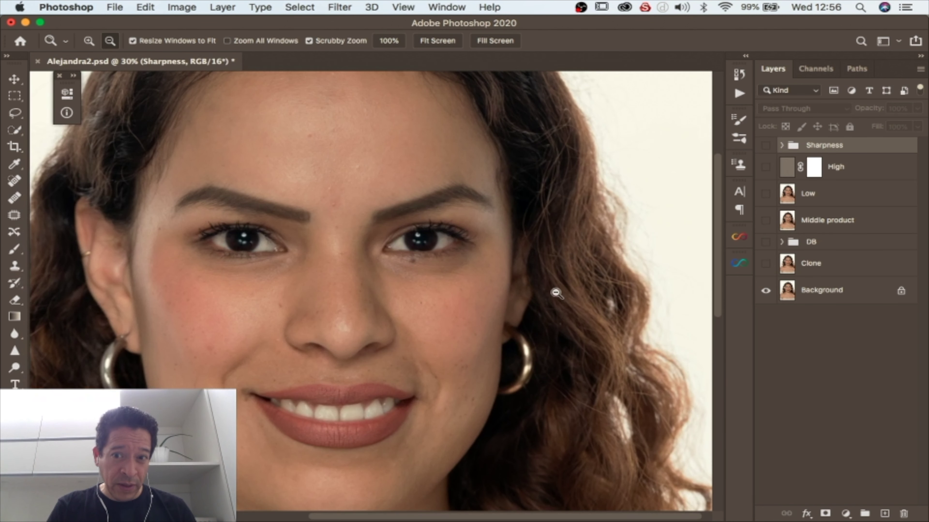
pyautogui.click(765, 264)
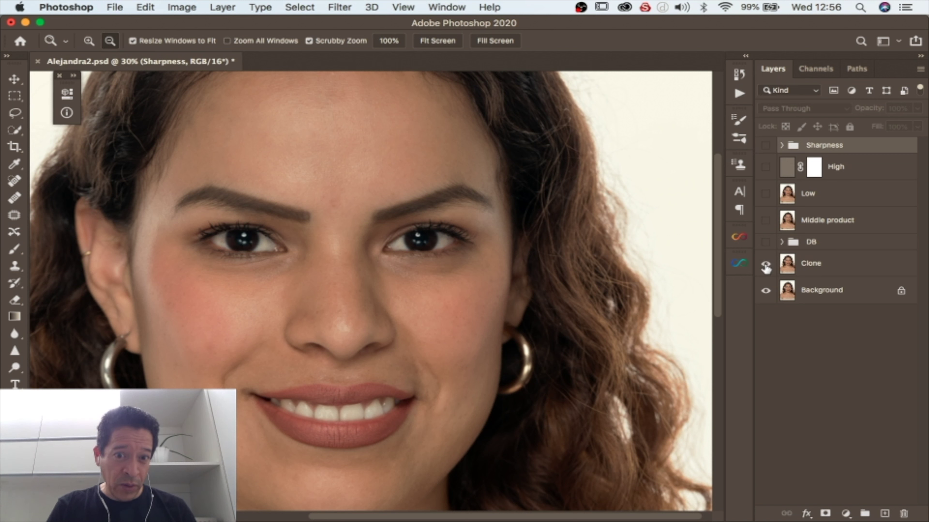
pyautogui.click(766, 243)
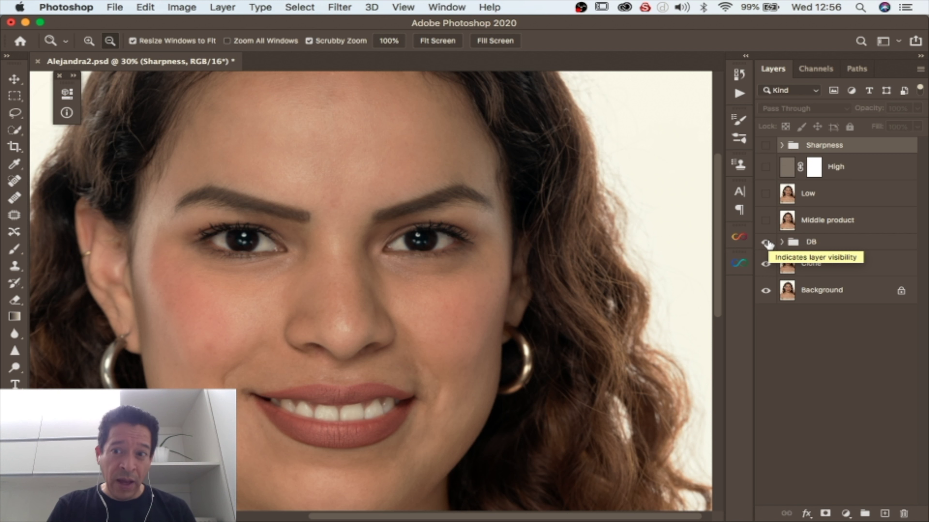
pyautogui.click(766, 220)
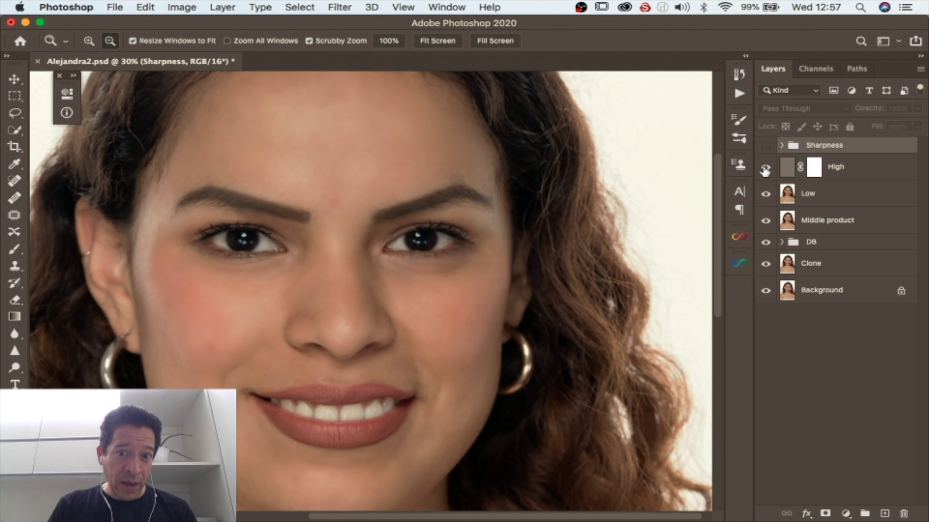
pyautogui.click(766, 145)
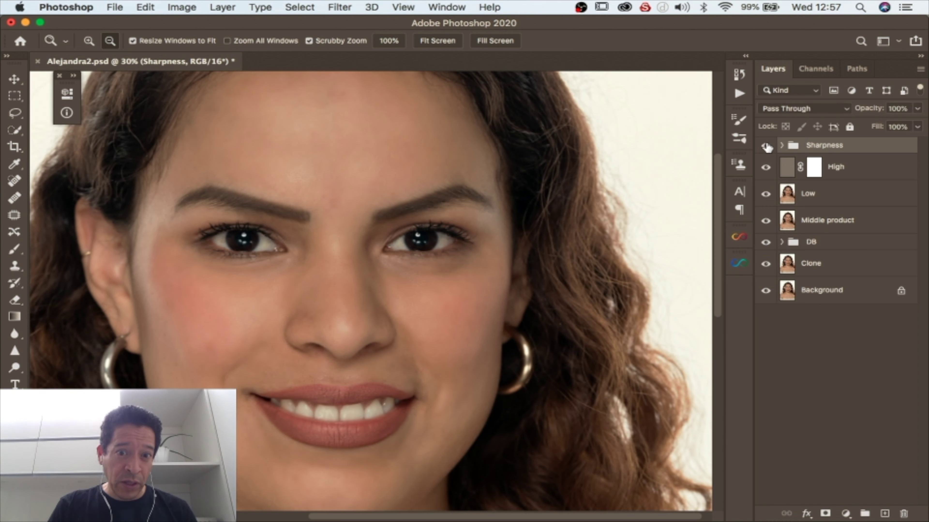
pyautogui.scroll(-3, 489, 312)
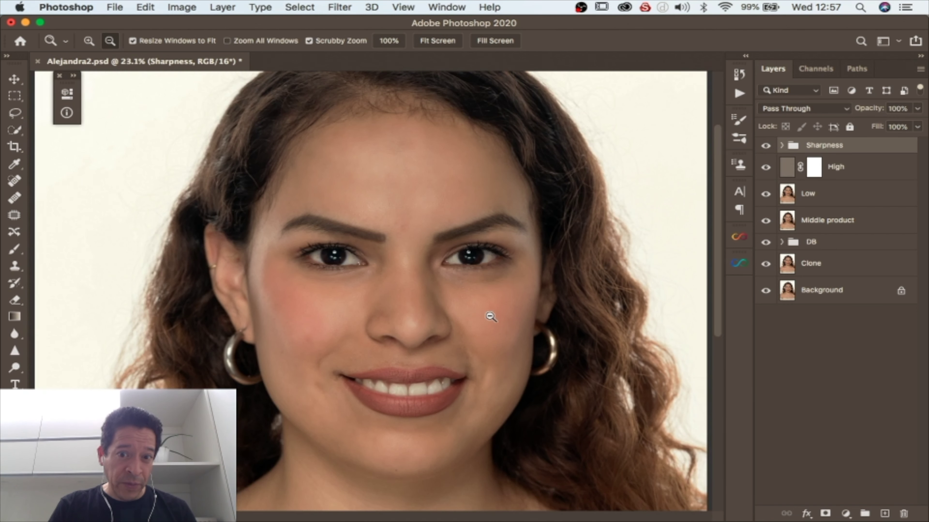